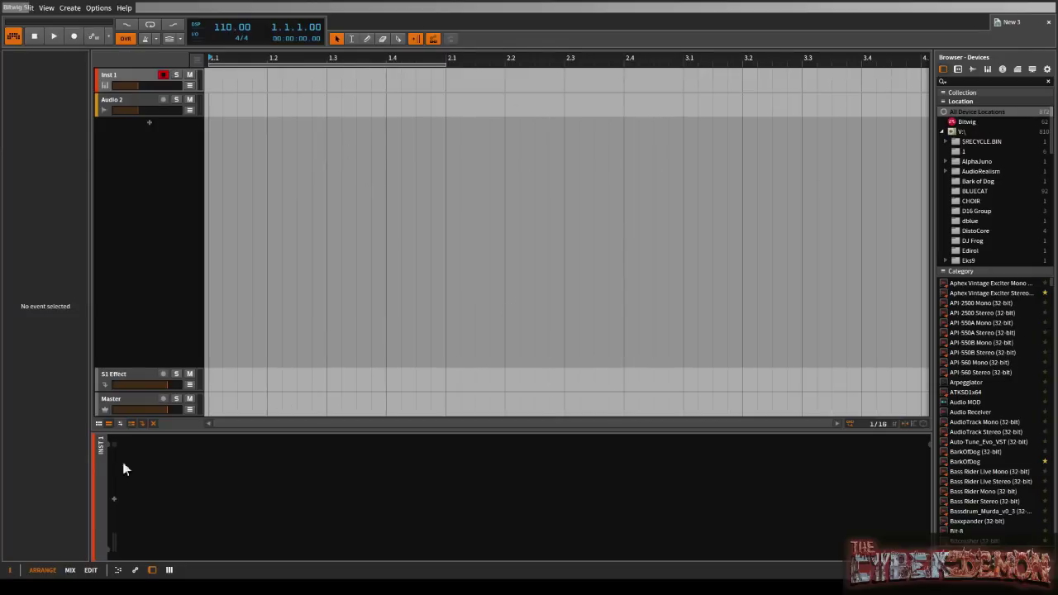
- Show the clip launcher and load the EKS-9 drum synth from its plugin folder onto a new track
left_click(99, 424)
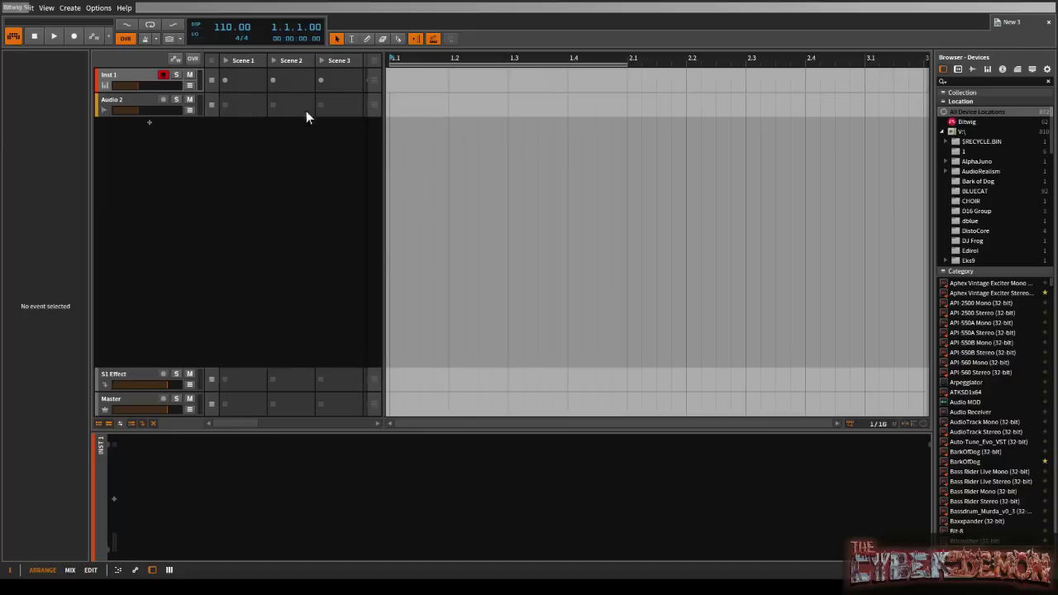
scroll(1008, 236, "down", 3)
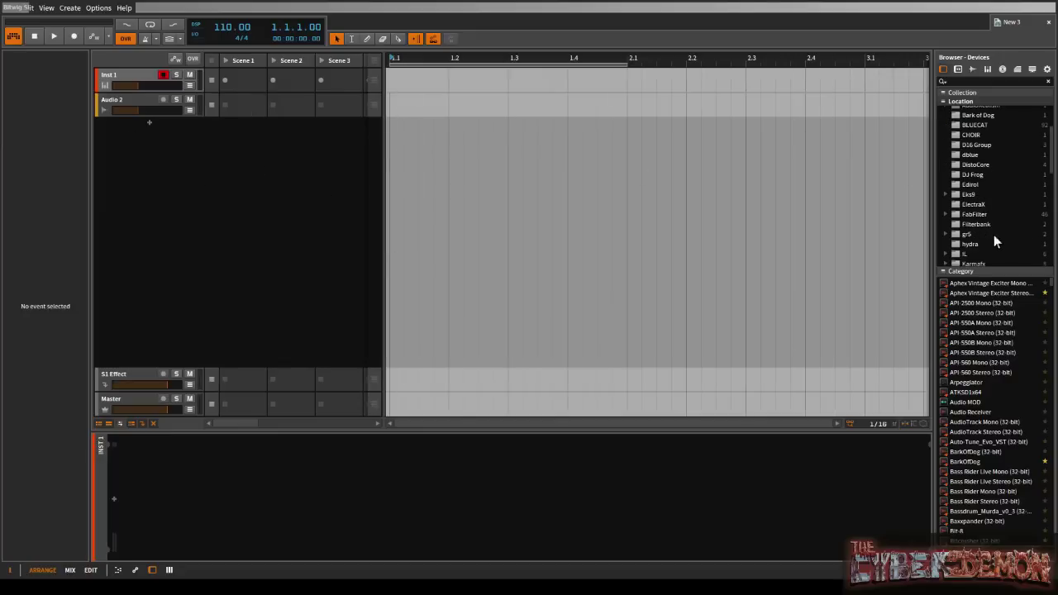
left_click(965, 194)
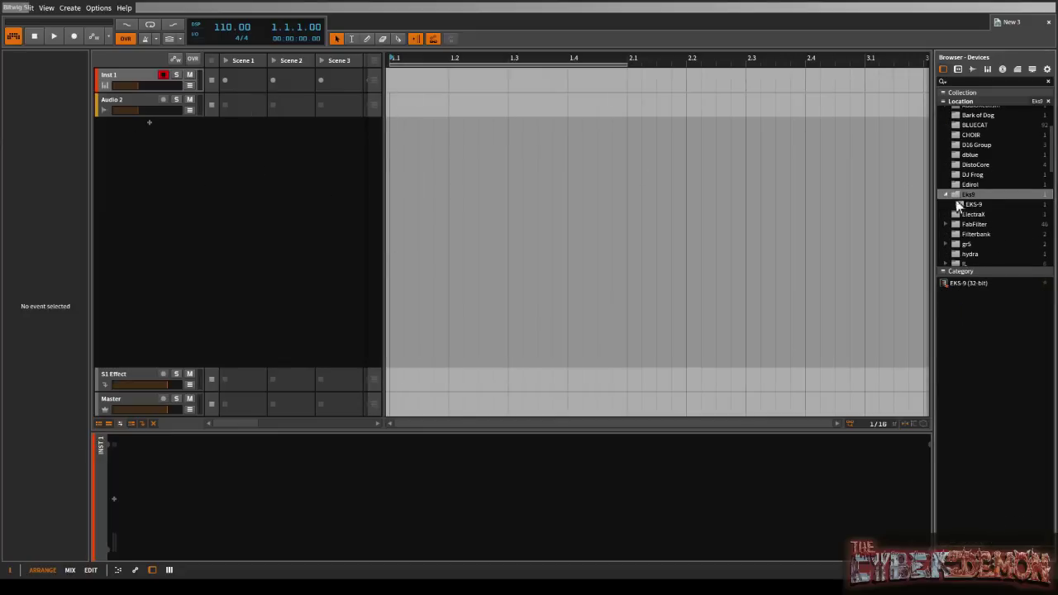
left_click(955, 205)
left_click_drag(958, 285, 125, 137)
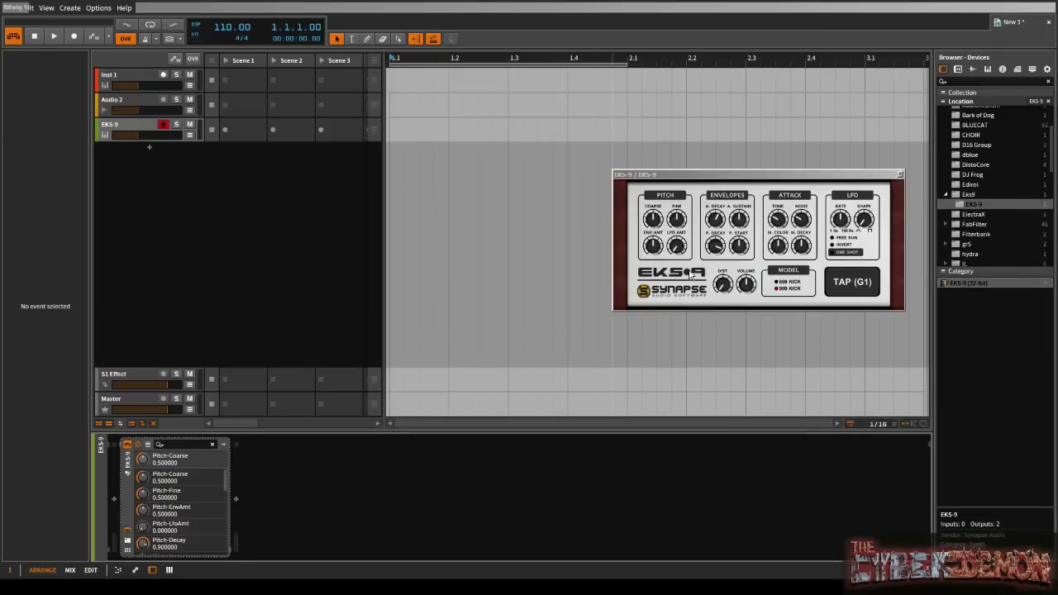
- Create an empty clip in the EKS-9 track's Scene 1 slot and open it for note editing
double_click(236, 131)
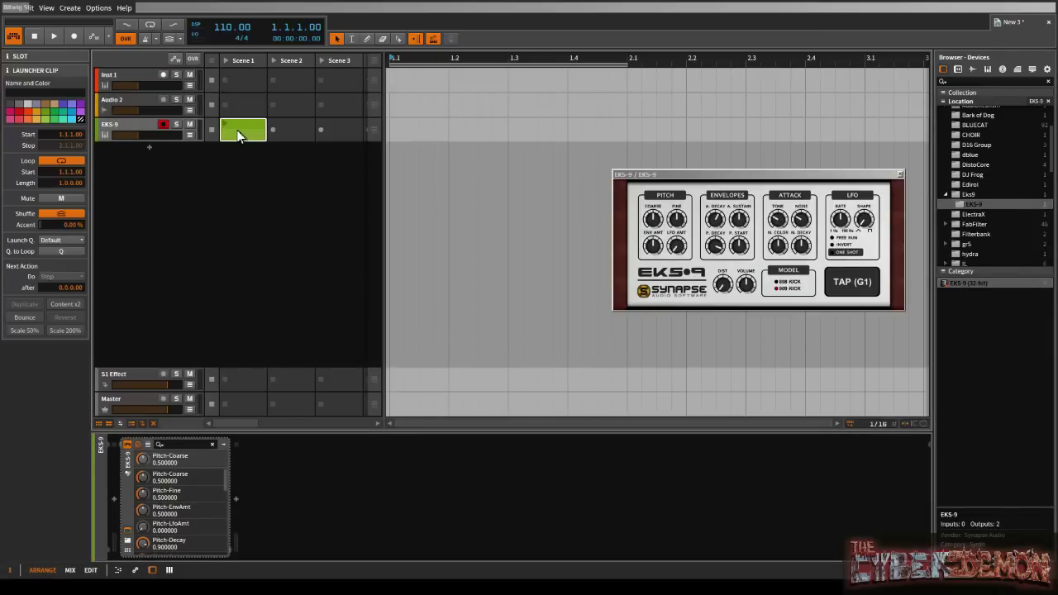
double_click(237, 136)
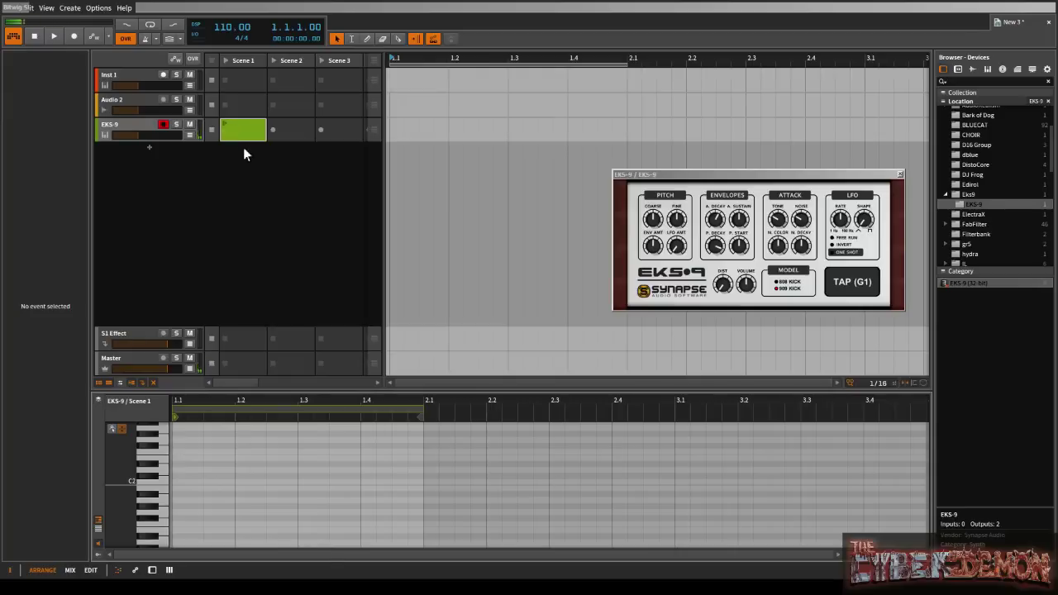
scroll(253, 364, "right", 1)
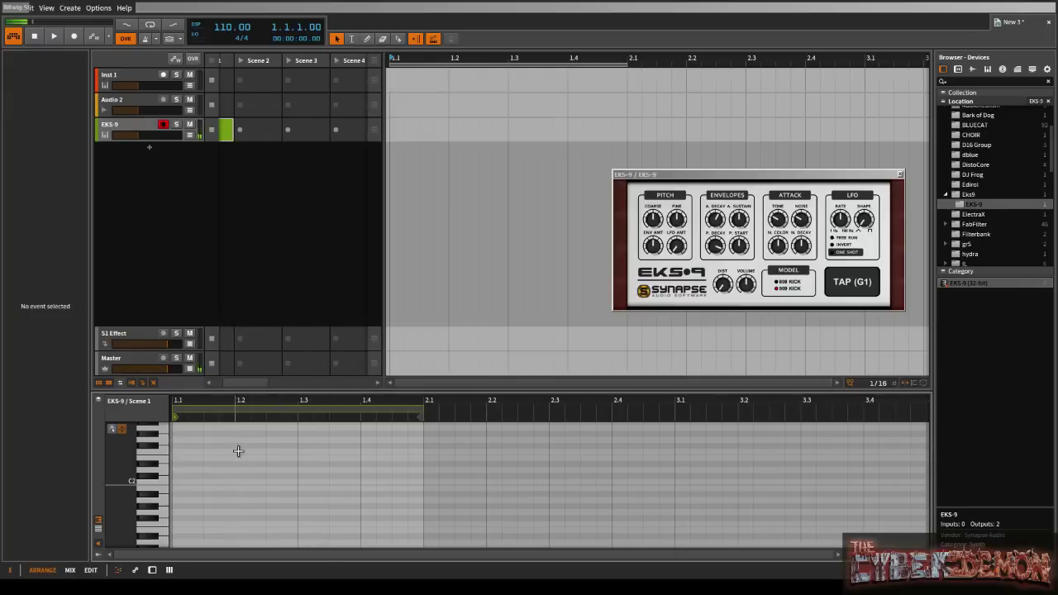
- Add a sixteenth-long F#0 note at the clip's start and shorten the clip's loop to one beat
scroll(192, 483, "down", 3)
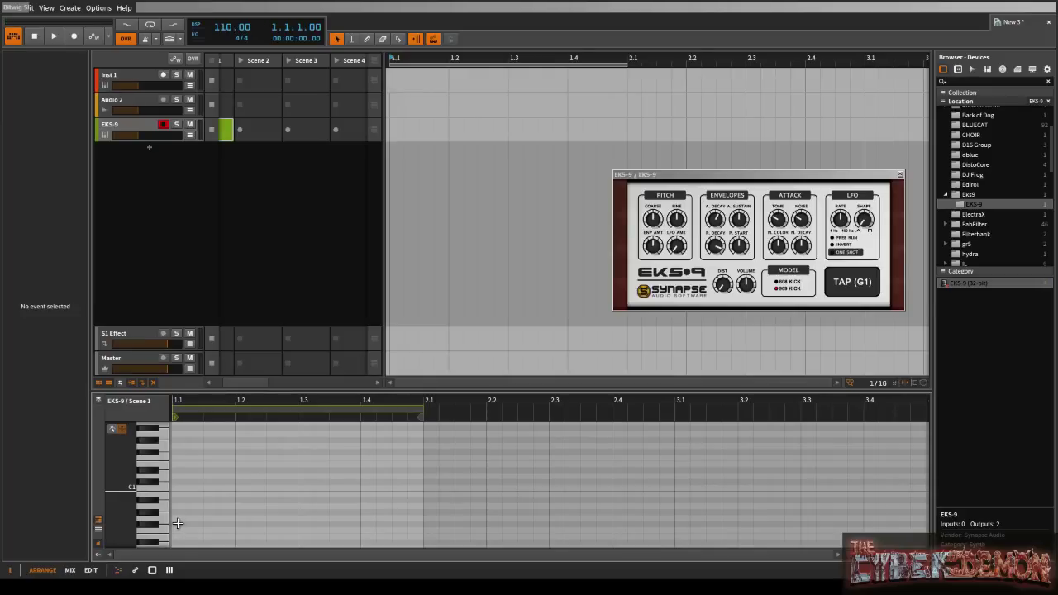
double_click(177, 523)
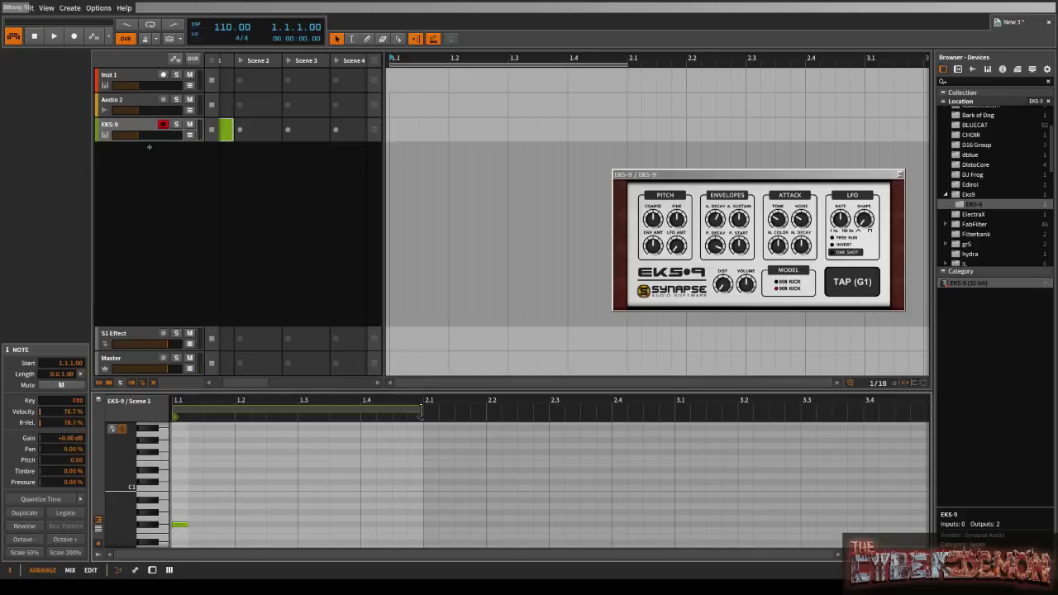
mouse_move(416, 407)
left_mouse_down()
mouse_move(216, 413)
mouse_move(231, 414)
mouse_move(220, 387)
mouse_move(142, 377)
left_mouse_up()
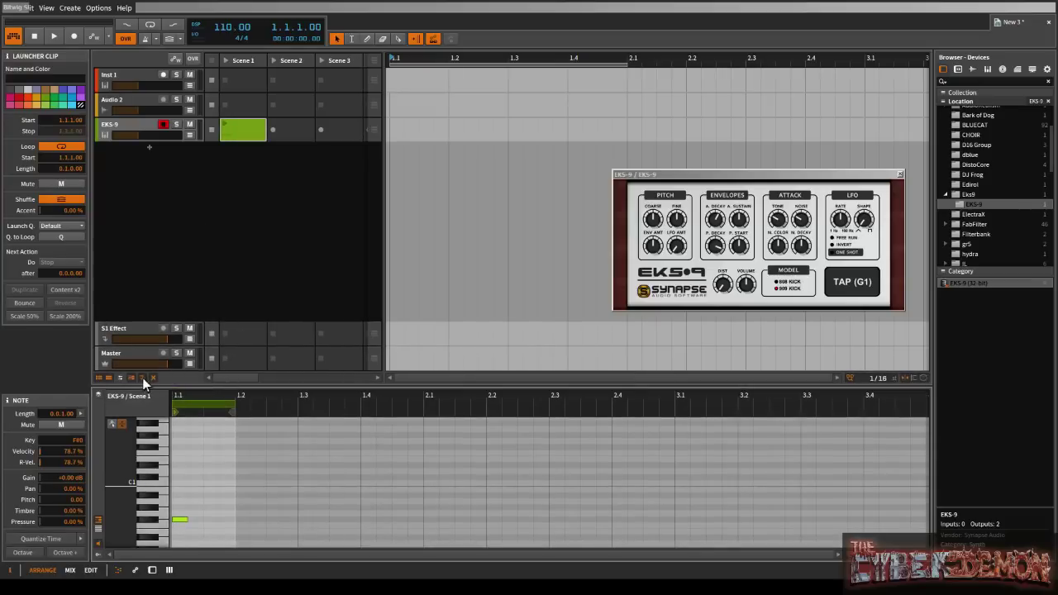
- Launch the Scene 1 kick clip and set the project tempo to 180 BPM
left_click(224, 125)
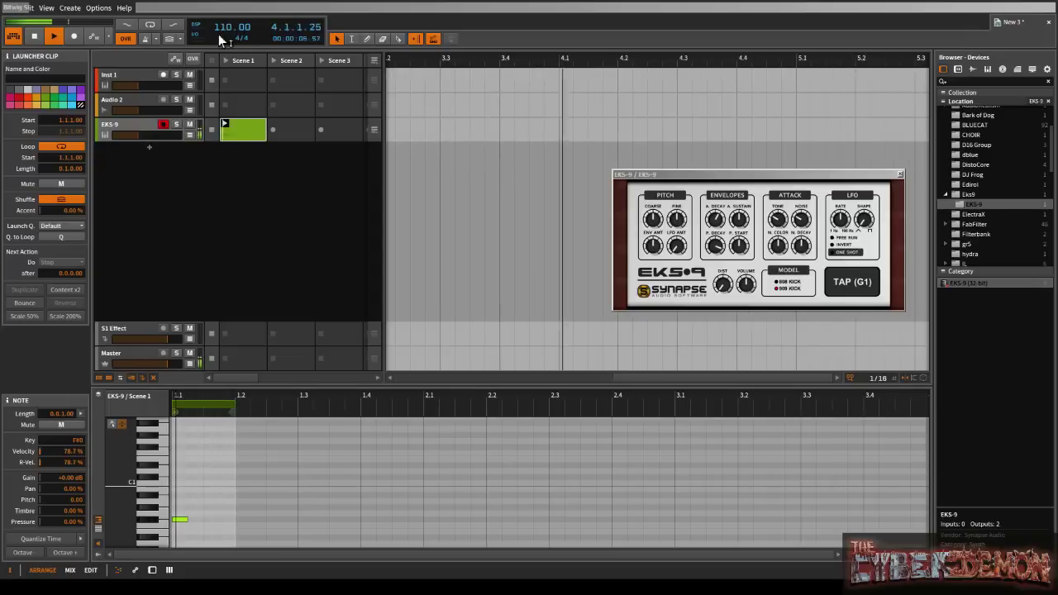
type("180")
key("Return")
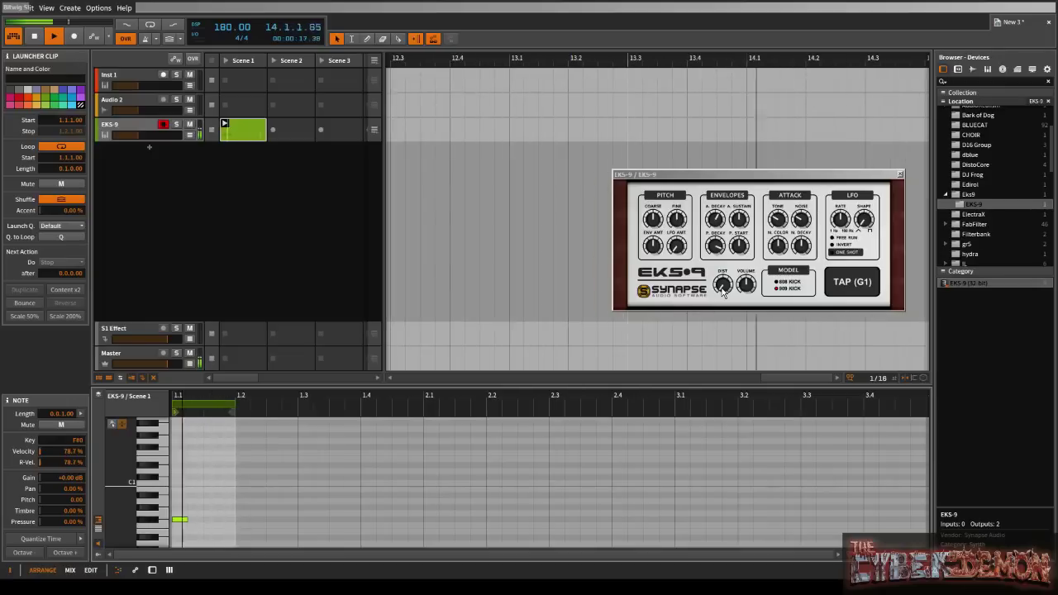
- Turn up the EKS-9's distortion amount and close its plugin window
left_click_drag(722, 288, 721, 198)
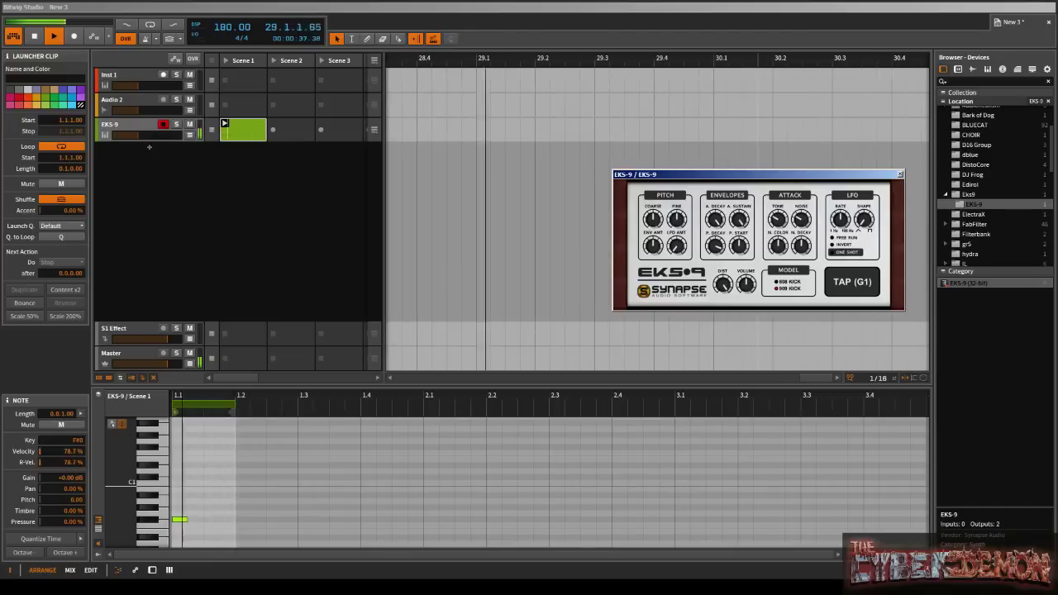
left_click(899, 175)
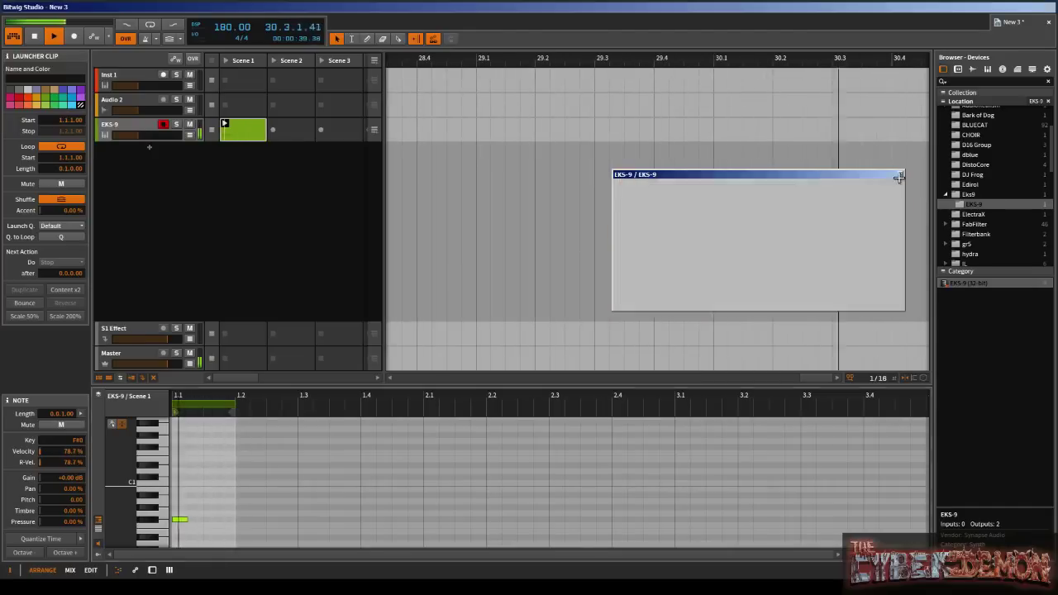
- Add Bitwig's EQ-5 device after the EKS-9 on the kick track
scroll(997, 172, "up", 3)
left_click(978, 121)
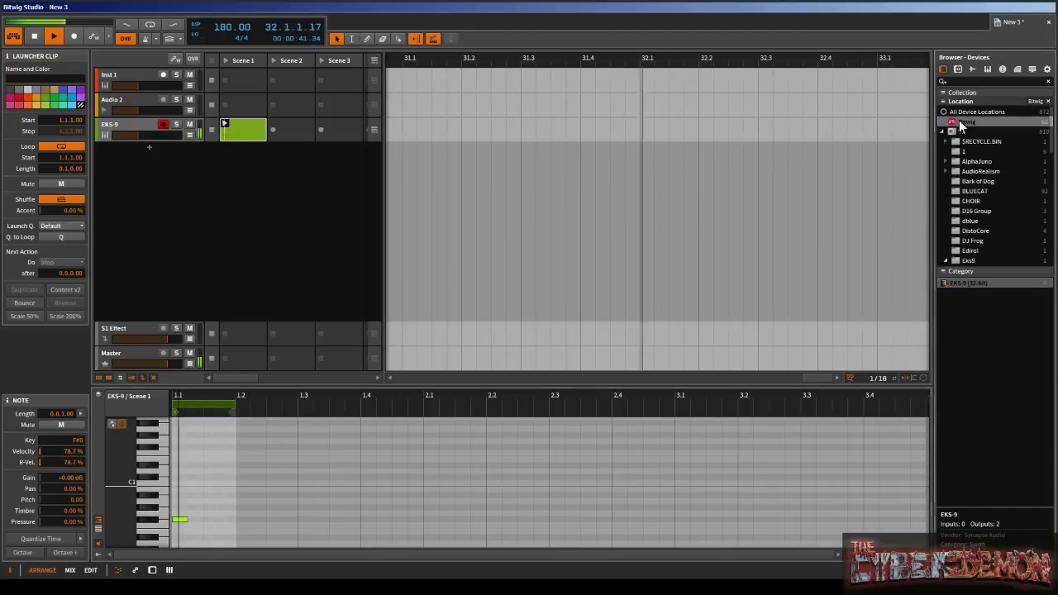
scroll(983, 429, "down", 3)
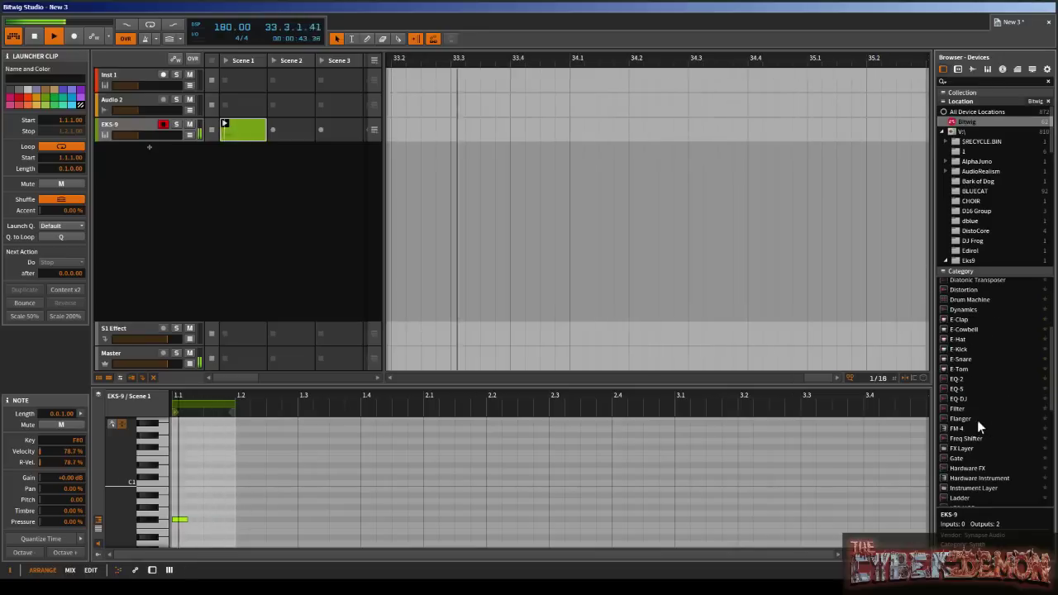
left_click_drag(957, 389, 299, 248)
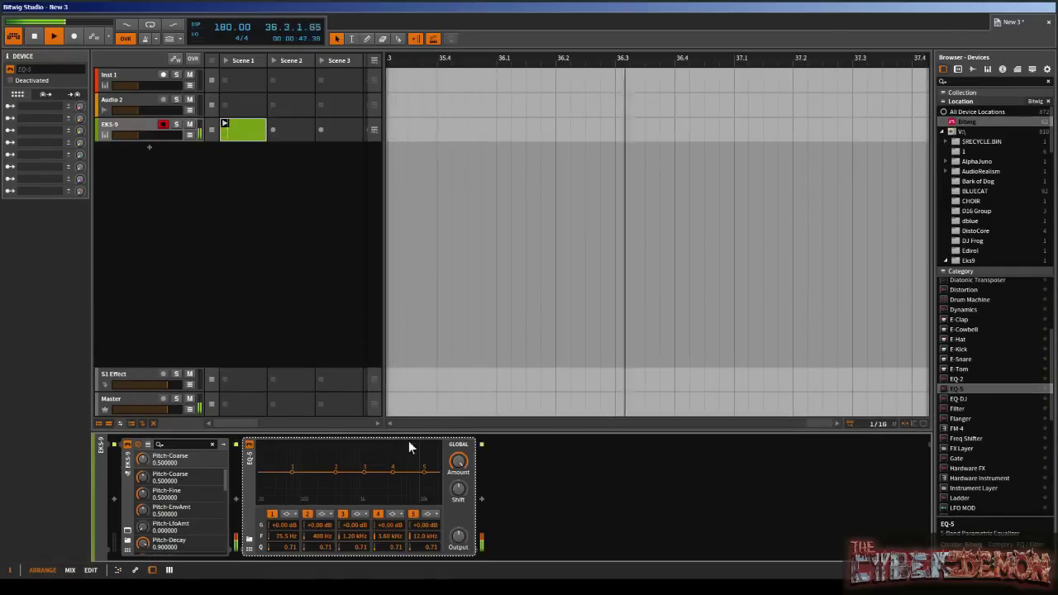
- Change EQ-5 band 1 to a low-cut filter with its frequency at about 59 Hz
left_click(274, 513)
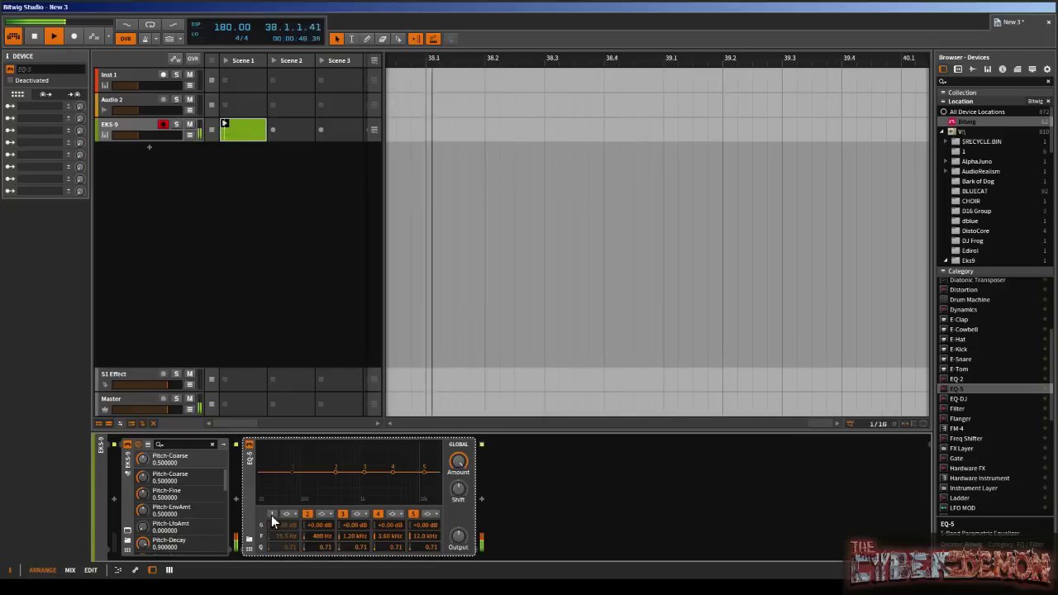
left_click(286, 515)
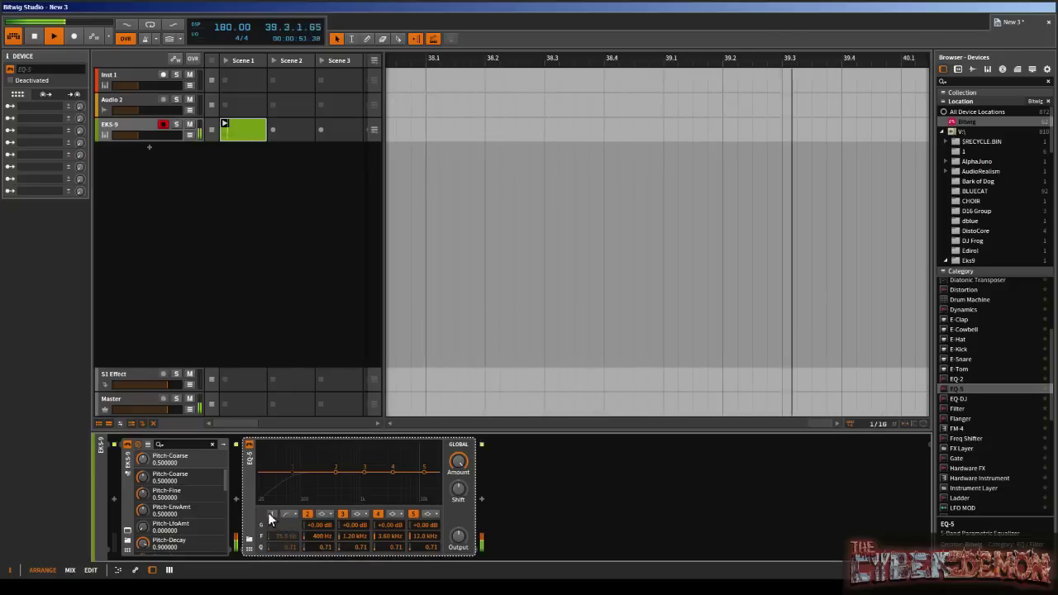
left_click(273, 513)
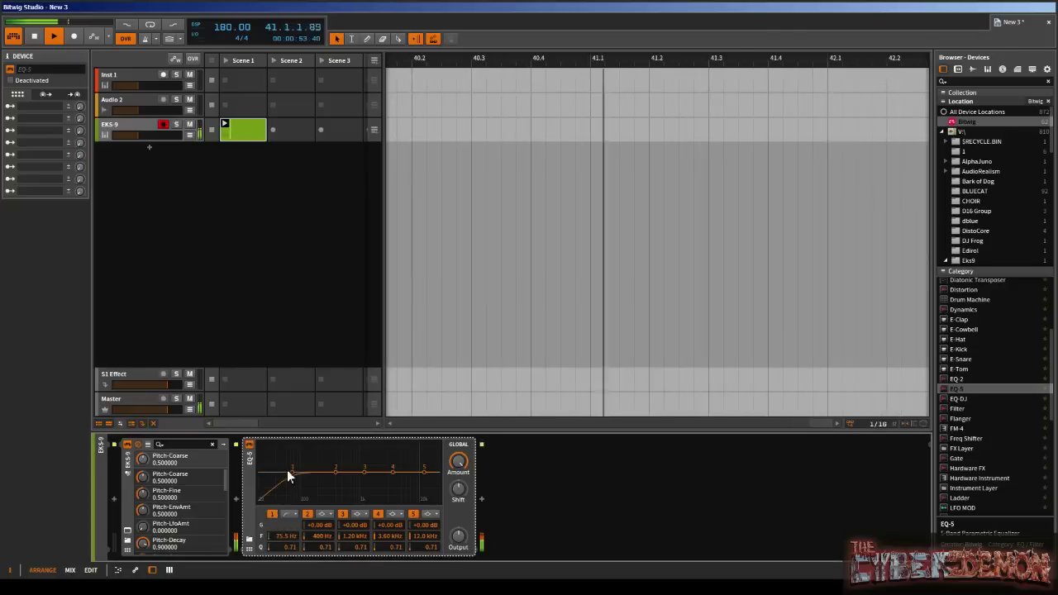
left_click_drag(278, 536, 279, 546)
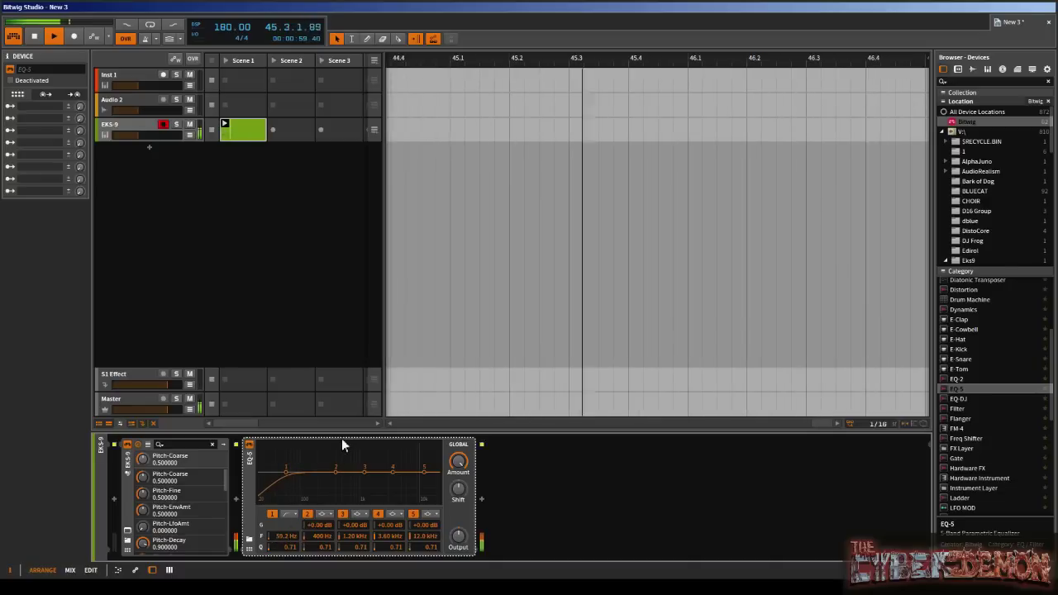
- Shape EQ-5 band 2 into a cut of about -11.6 dB at 145 Hz with a Q of 1.78
mouse_move(336, 473)
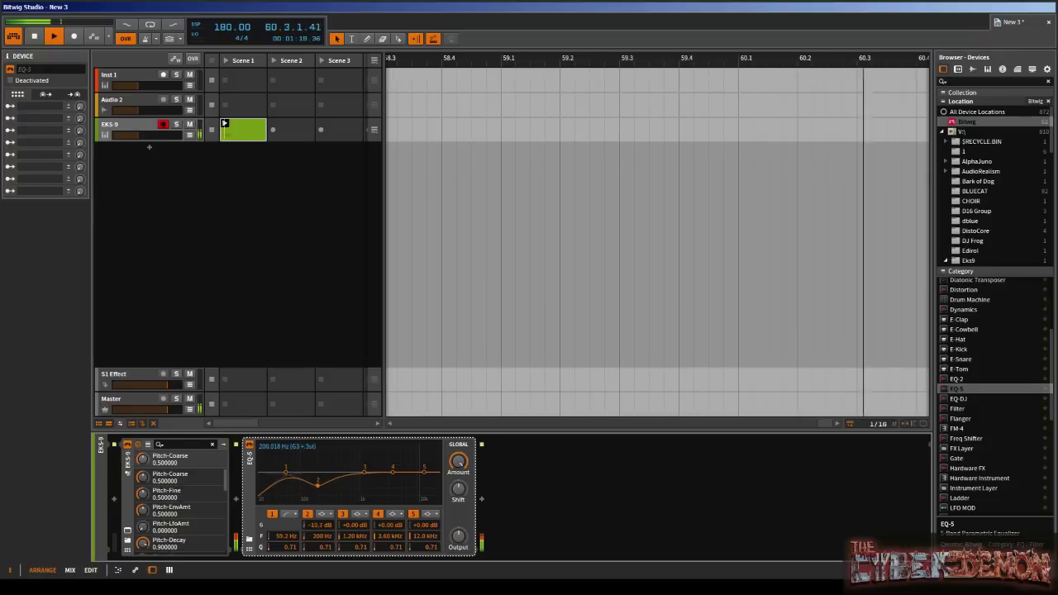
left_click_drag(324, 548, 324, 526)
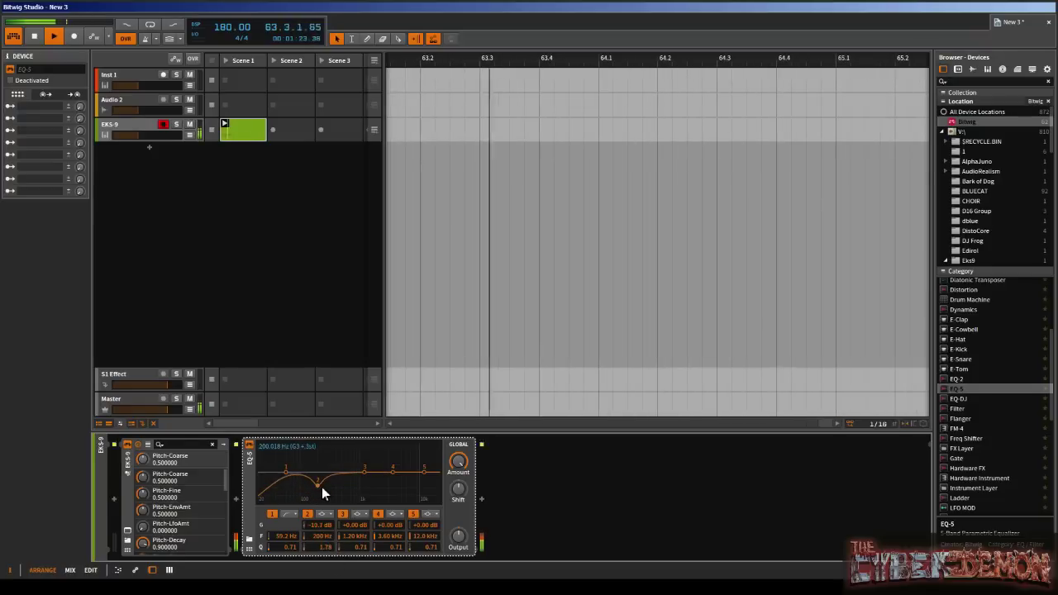
left_click_drag(320, 485, 309, 484)
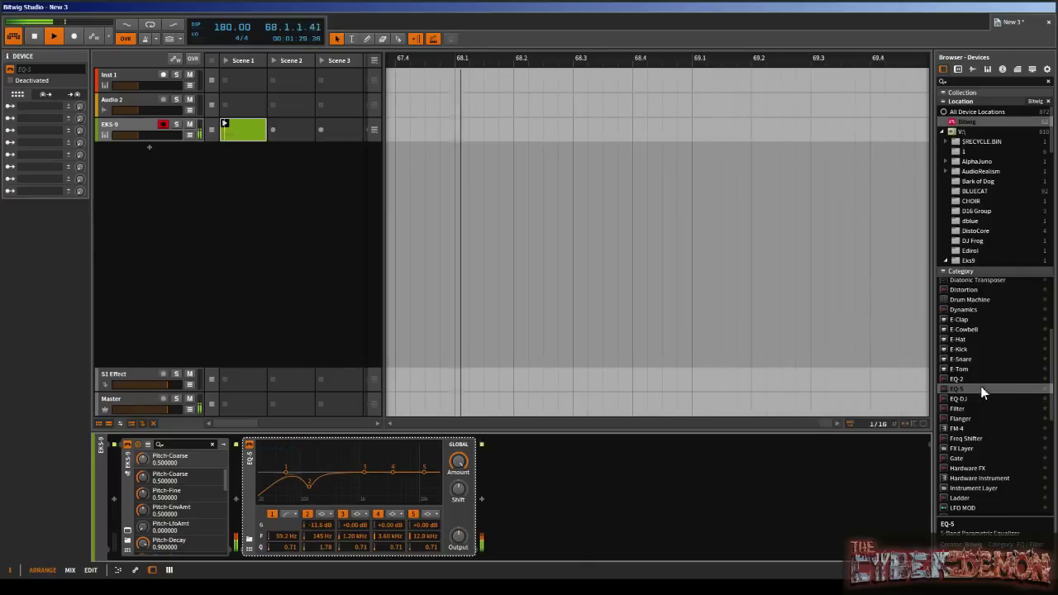
- Load the FilterBank3 FX (32-bit) plugin from the Filterbank folder after the EQ-5
scroll(996, 306, "up", 5)
left_click(981, 131)
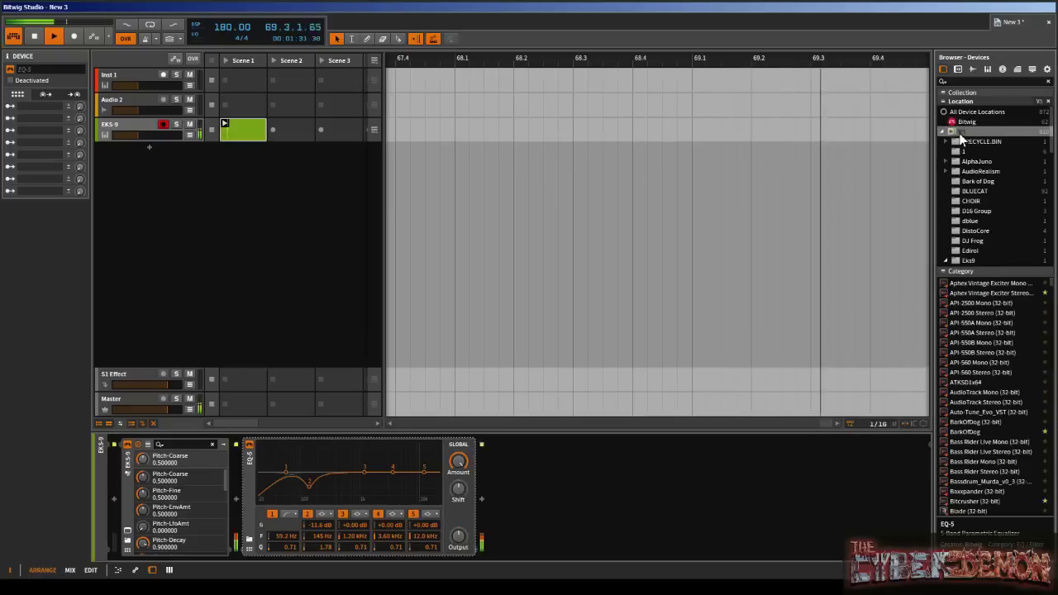
scroll(980, 216, "down", 4)
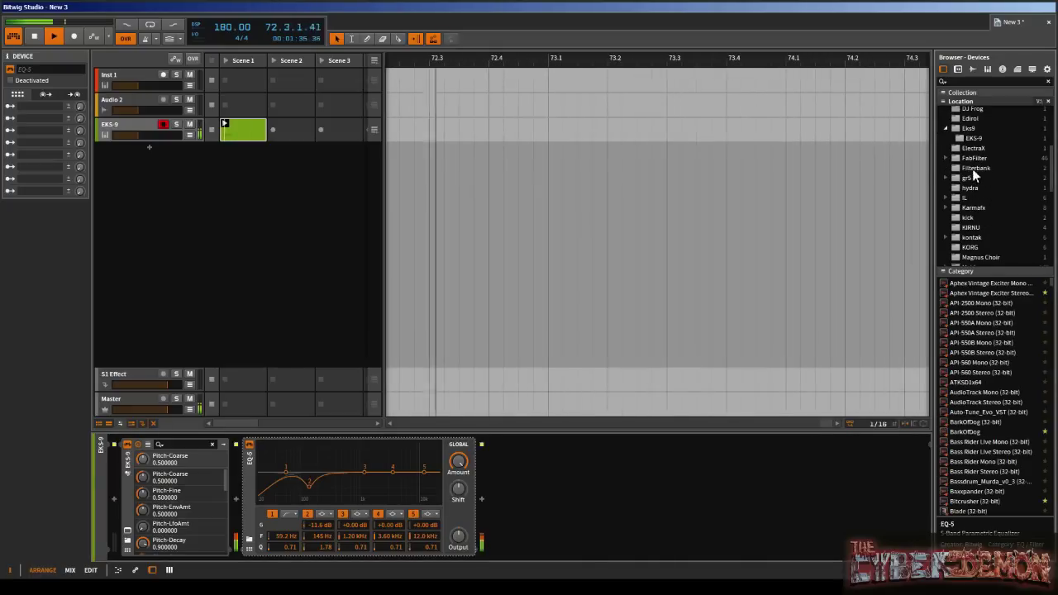
left_click(972, 169)
left_click(956, 285)
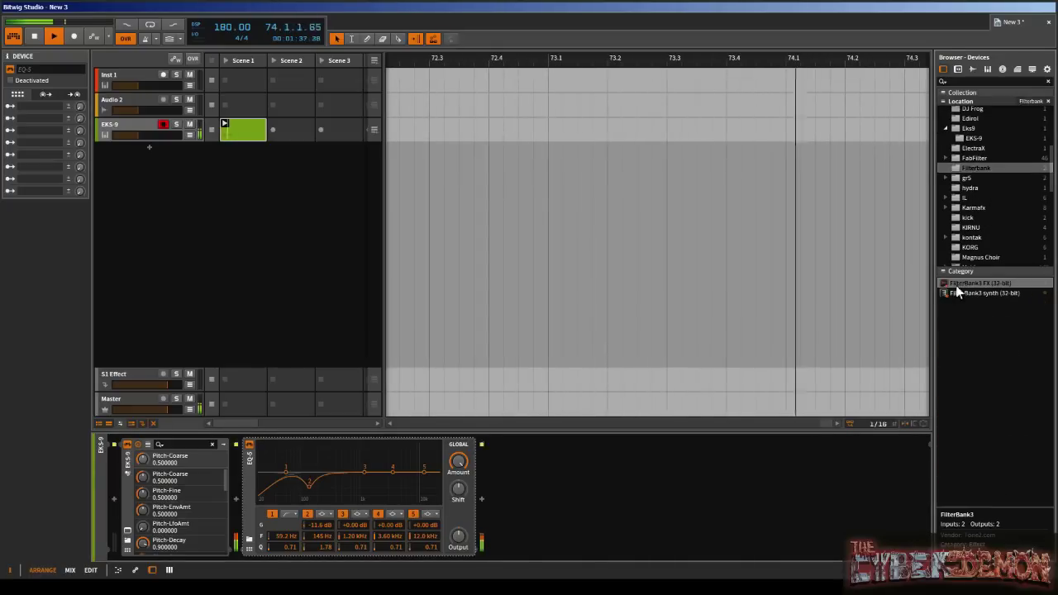
left_click_drag(955, 292, 585, 490)
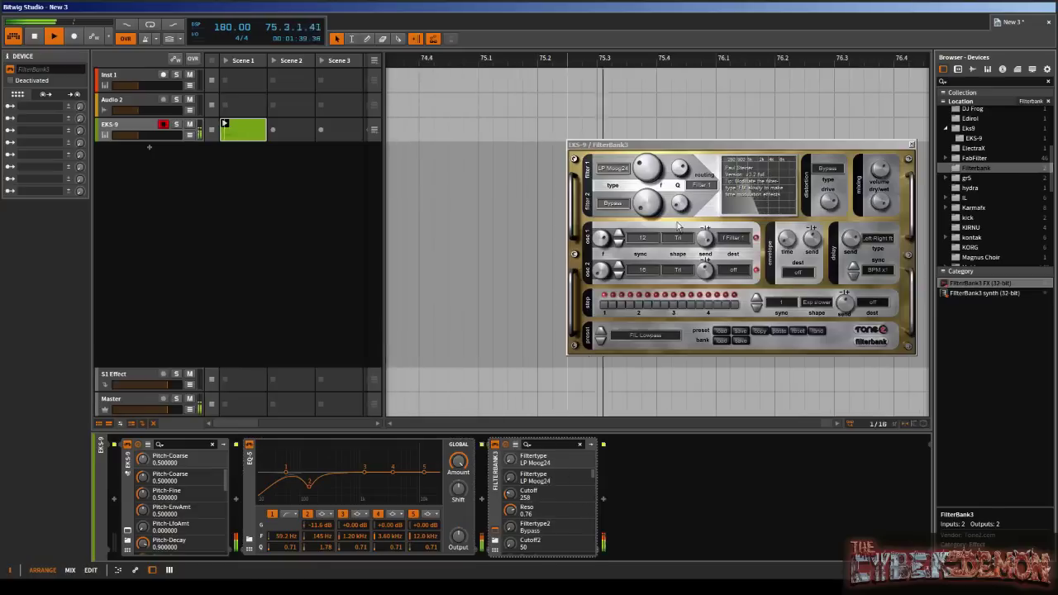
- Reset FilterBank3 to its Default preset and set the distortion type to Tube amp
left_click(797, 331)
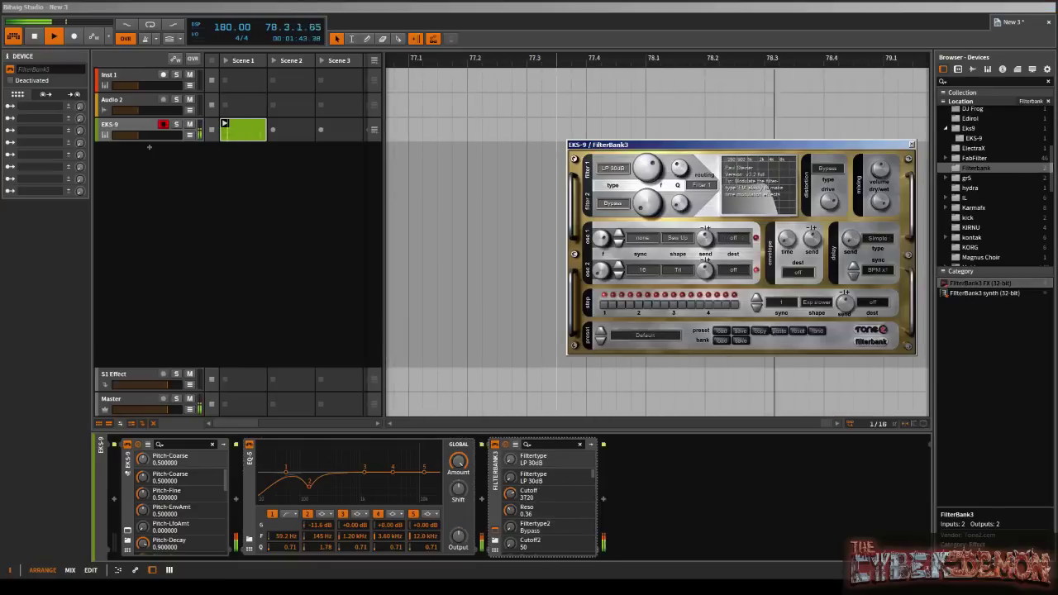
left_click(827, 168)
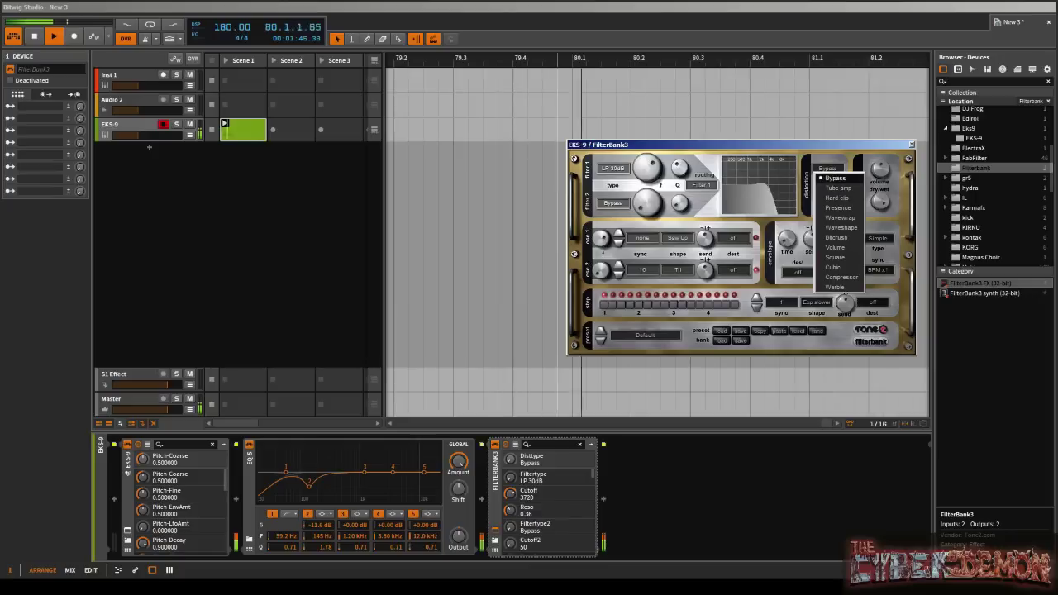
left_click(838, 188)
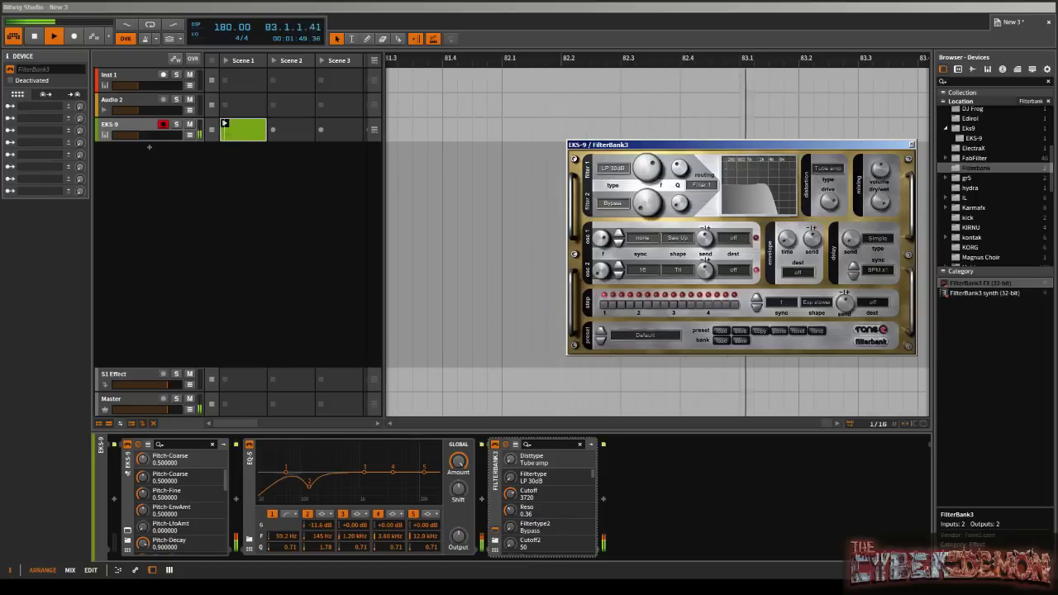
- Turn up FilterBank3's distortion drive and raise its output volume to 100%
left_click(829, 202)
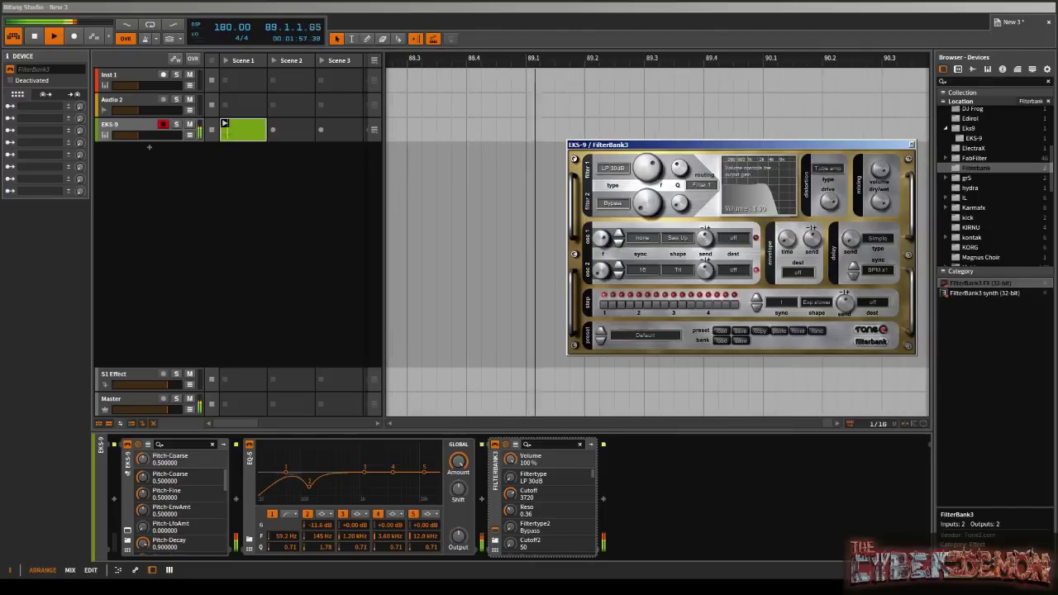
left_click_drag(880, 170, 879, 124)
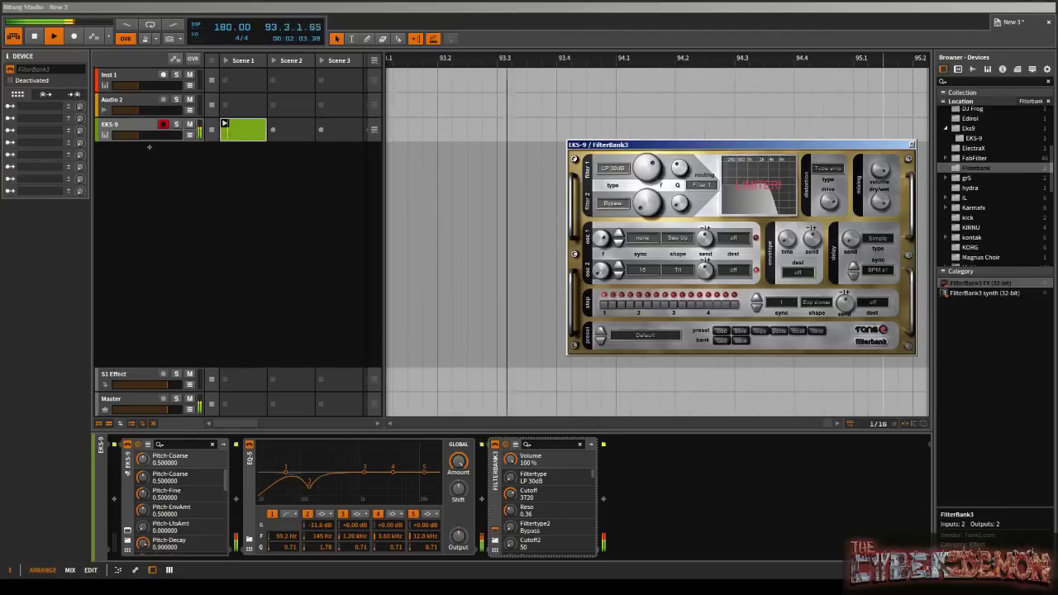
- Set FilterBank3's filter routing to Filter 1+2
left_click(702, 185)
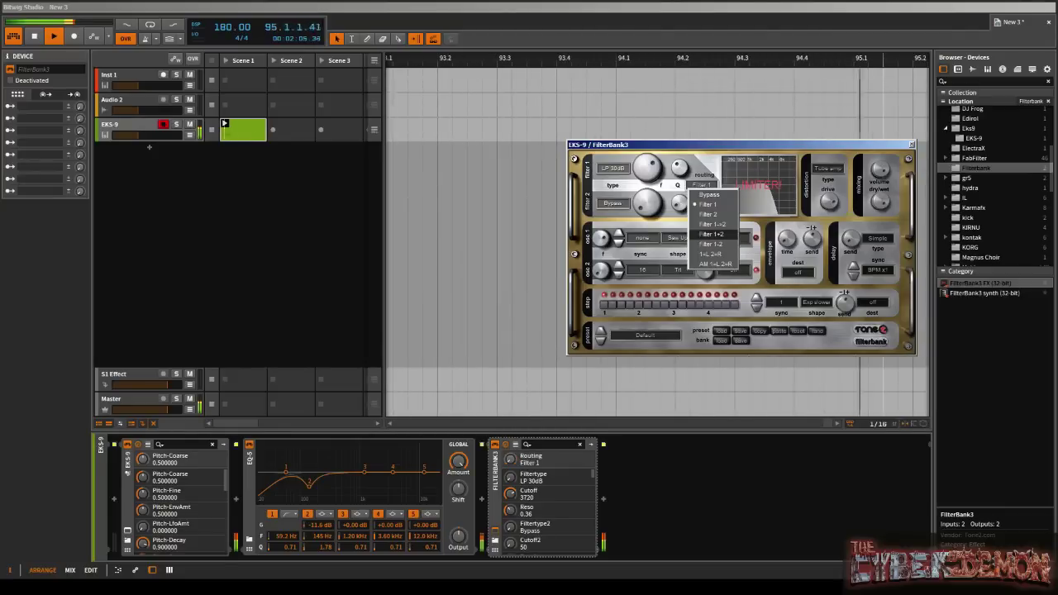
left_click(714, 235)
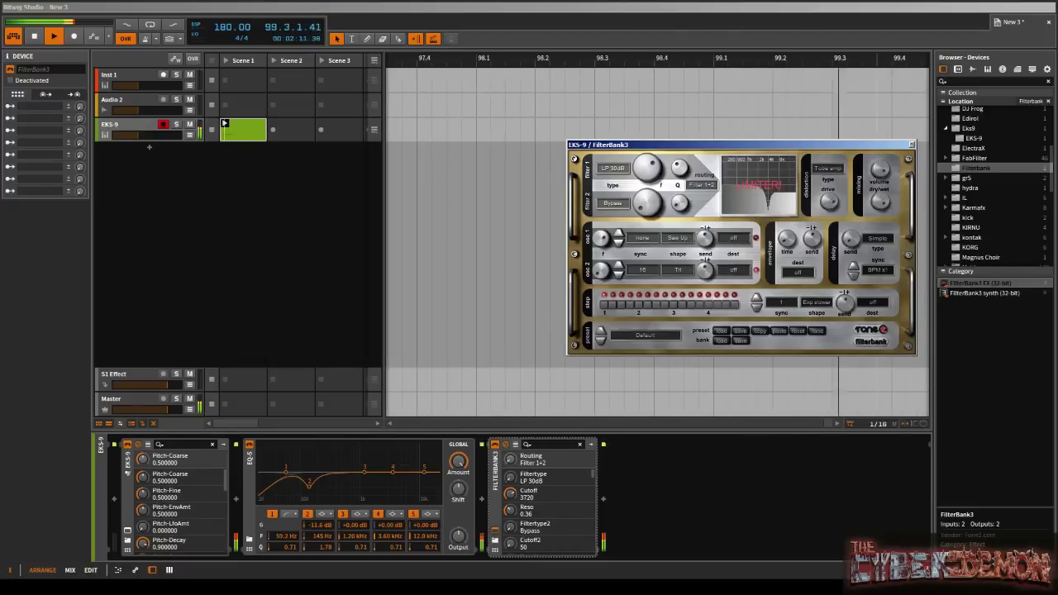
- Lower FilterBank3's filter 1 cutoff to 528 Hz, set its resonance to 0.85 and the dry/wet mix to 78%
left_click_drag(648, 168, 648, 184)
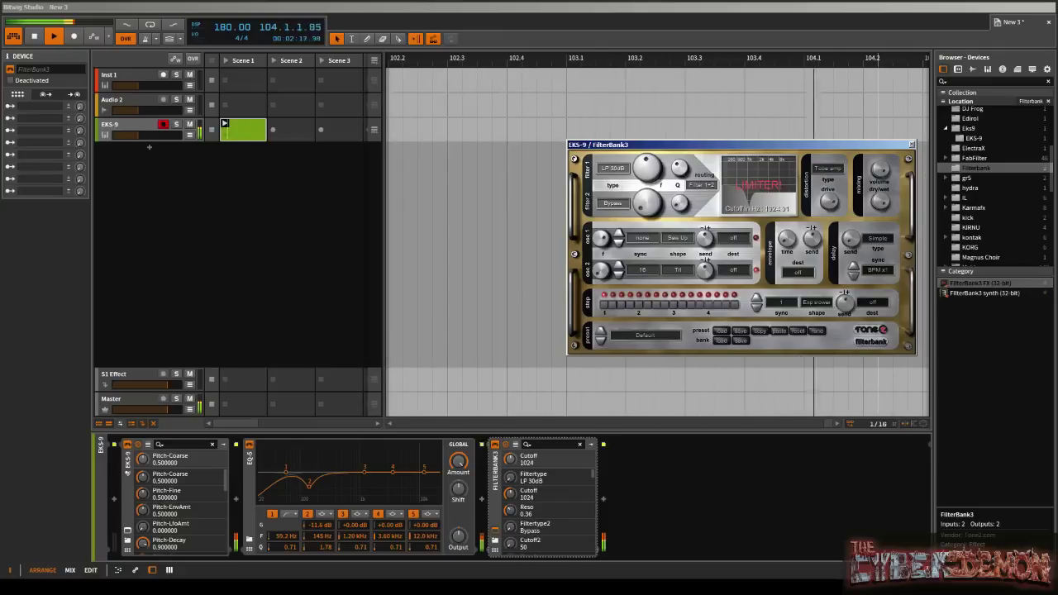
left_click_drag(647, 172, 648, 168)
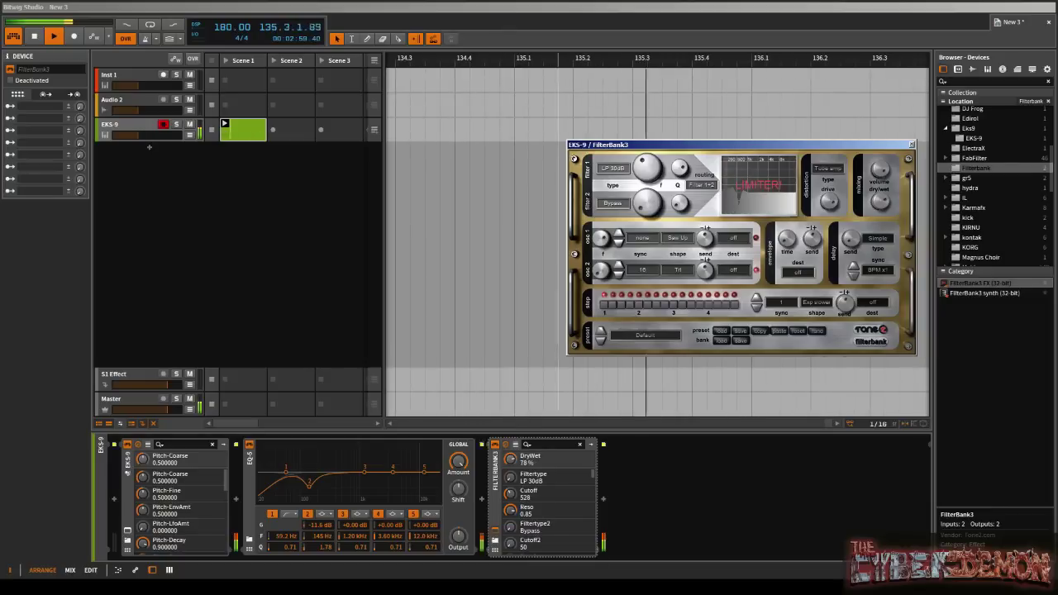
- Add a second EQ-5 from the Bitwig devices after FilterBank3 on the EKS-9 track
scroll(986, 146, "up", 5)
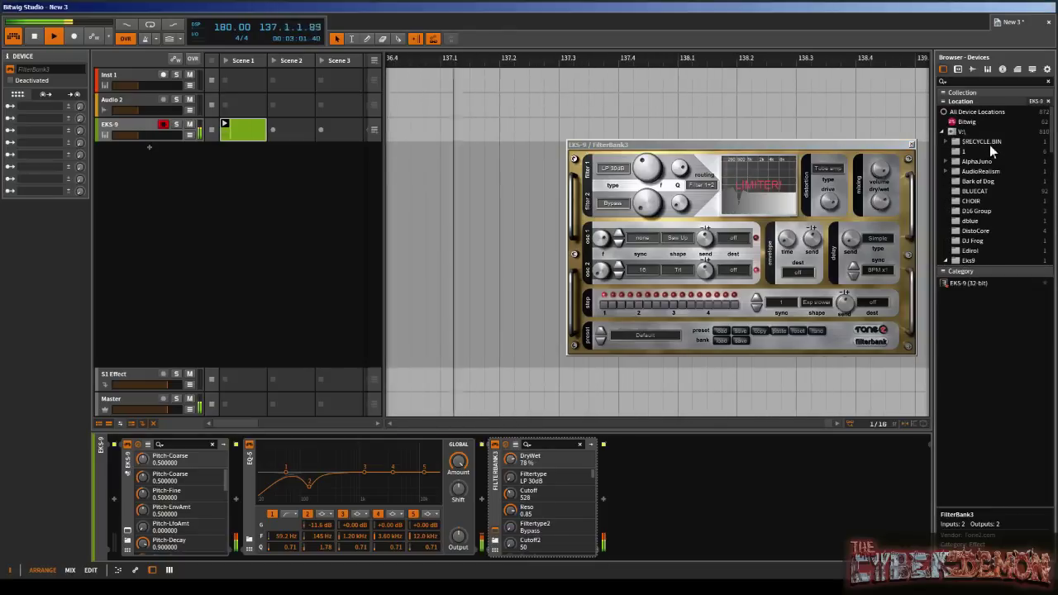
left_click(974, 121)
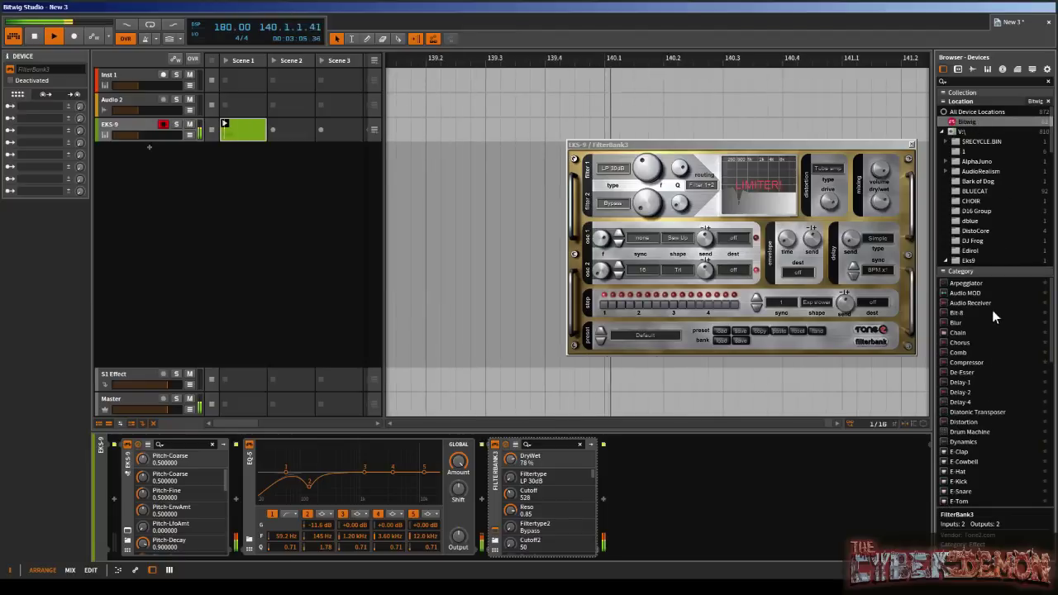
scroll(977, 395, "down", 4)
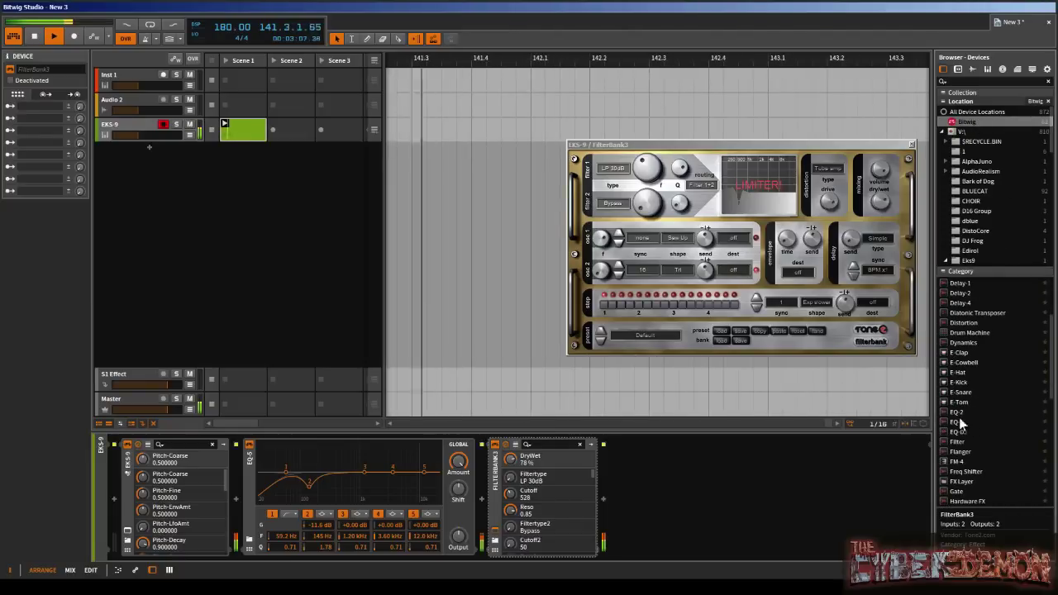
left_click_drag(957, 420, 674, 523)
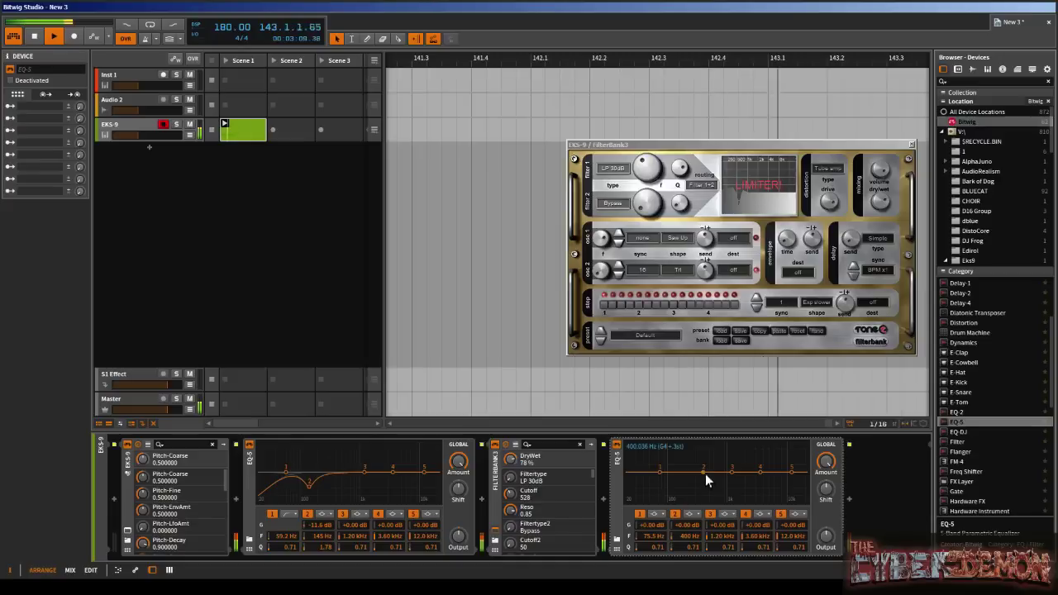
- Boost the second EQ-5's band 2 by 4.00 dB at 138 Hz and band 3 by 1.90 dB at 102 Hz
left_click_drag(703, 472, 676, 470)
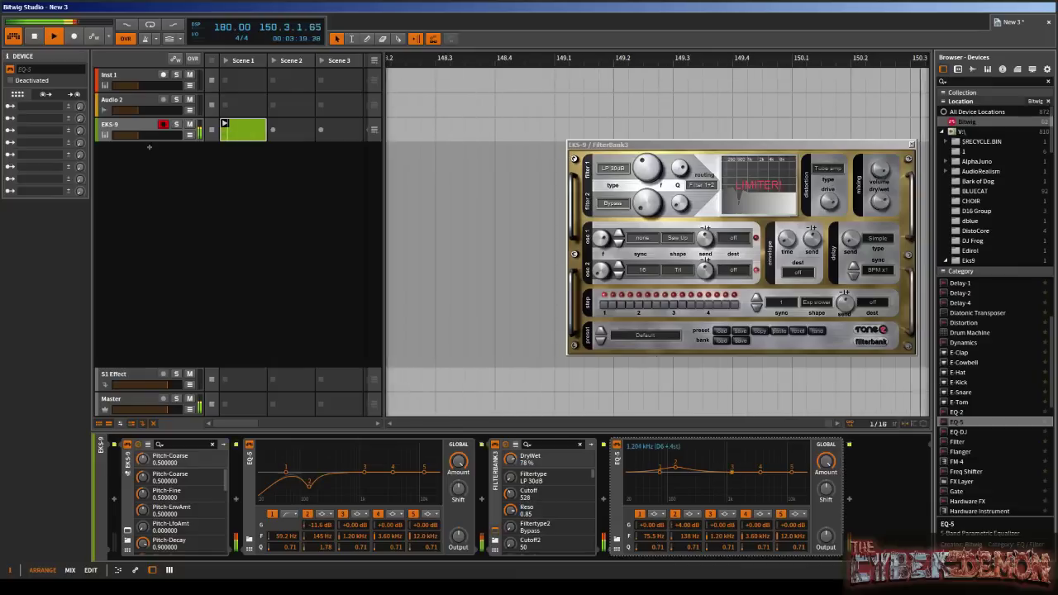
left_click_drag(726, 469, 668, 468)
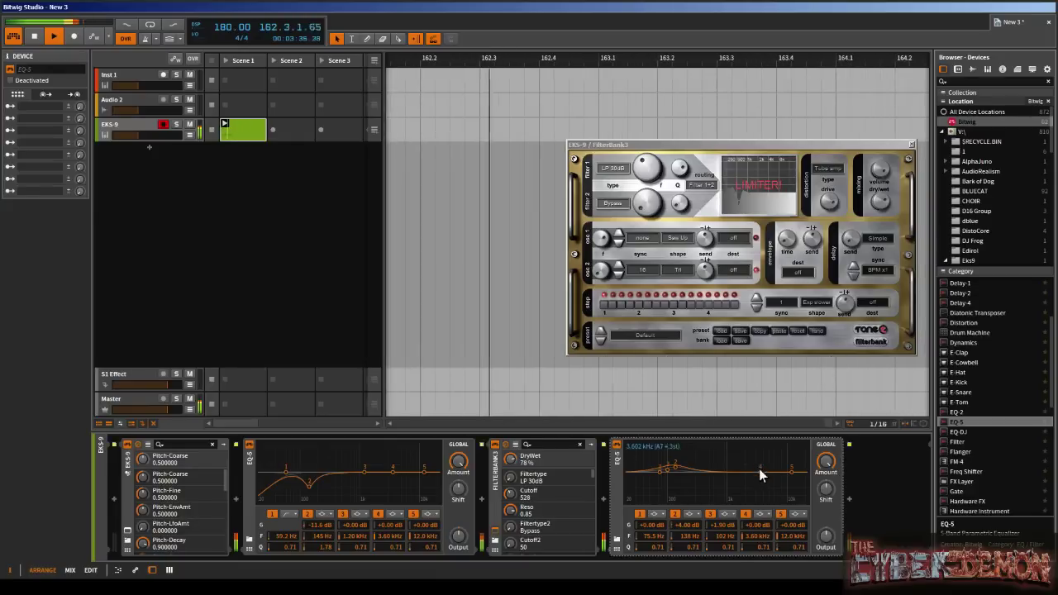
- Cut band 4 of the second EQ-5 by 11.7 dB at 976 Hz with a narrow Q of 4.76
left_click_drag(760, 468, 726, 488)
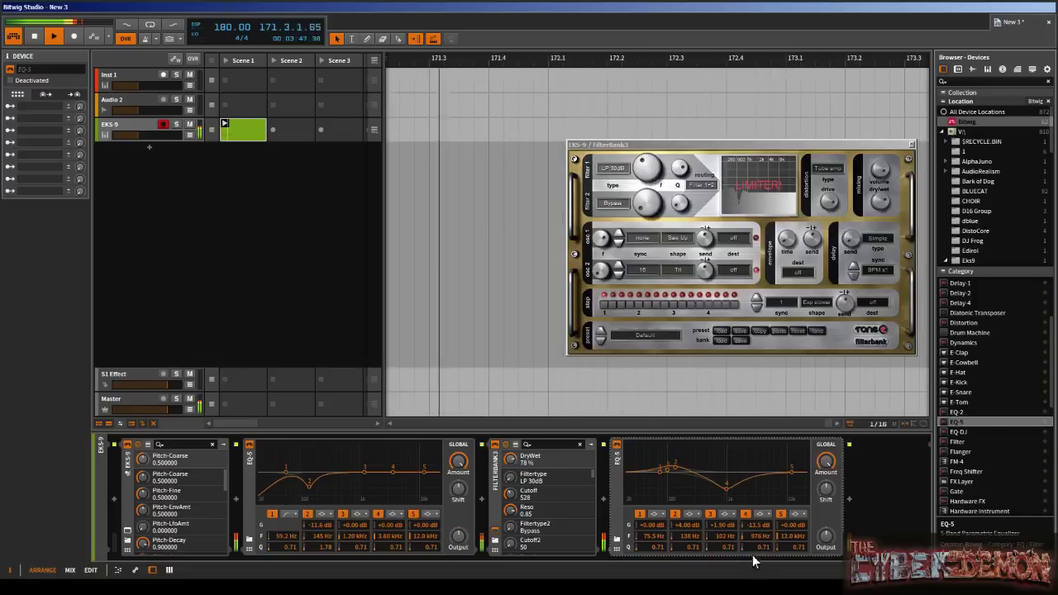
left_click_drag(759, 547, 759, 520)
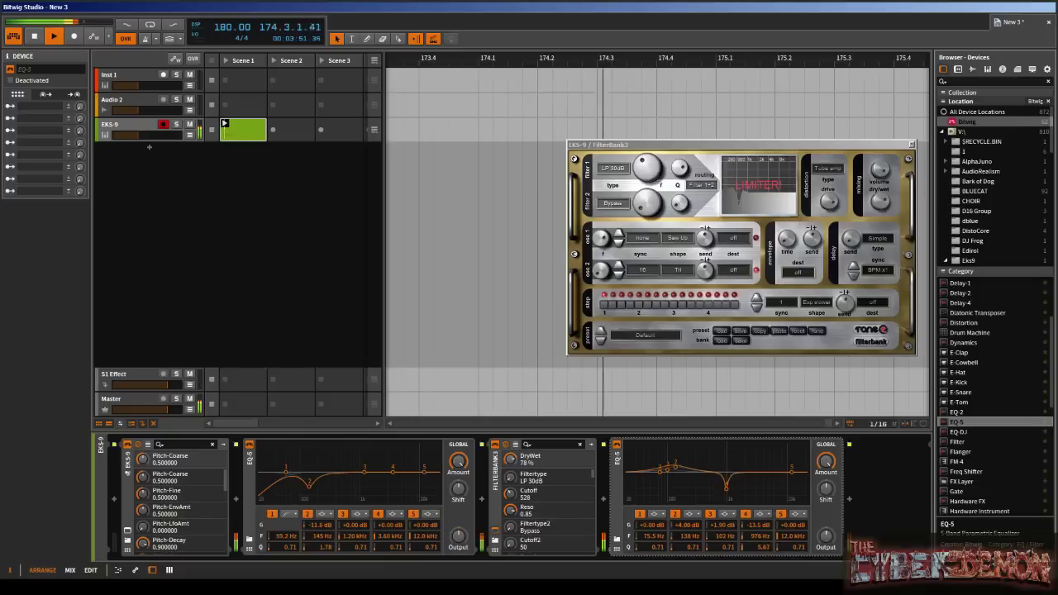
mouse_move(726, 487)
left_mouse_down()
mouse_move(717, 499)
mouse_move(726, 487)
left_mouse_up()
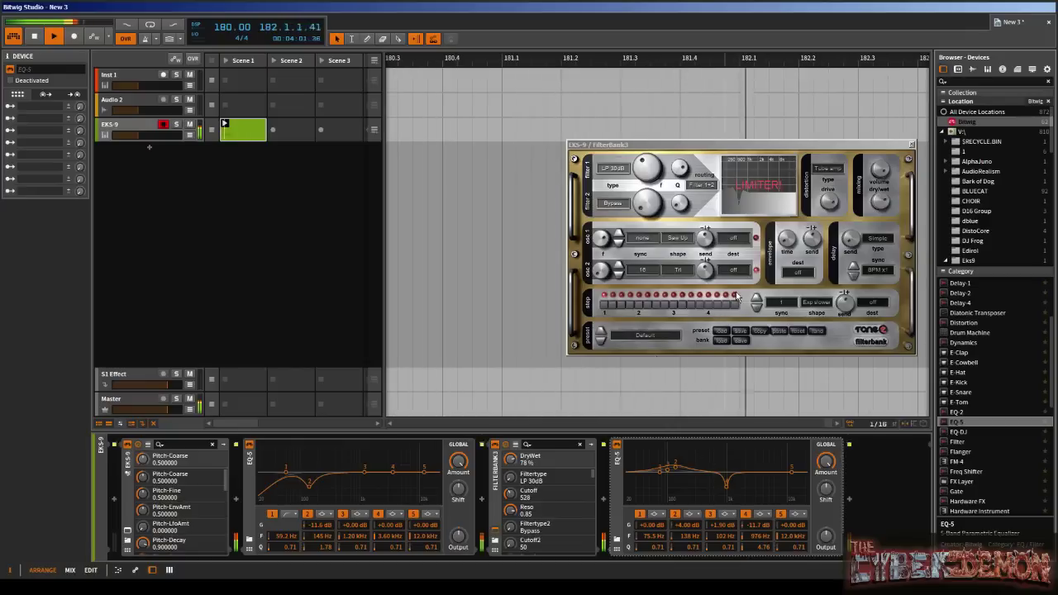
- Close and reopen the FilterBank3 window and raise its dry/wet mix to 93%
left_click(912, 145)
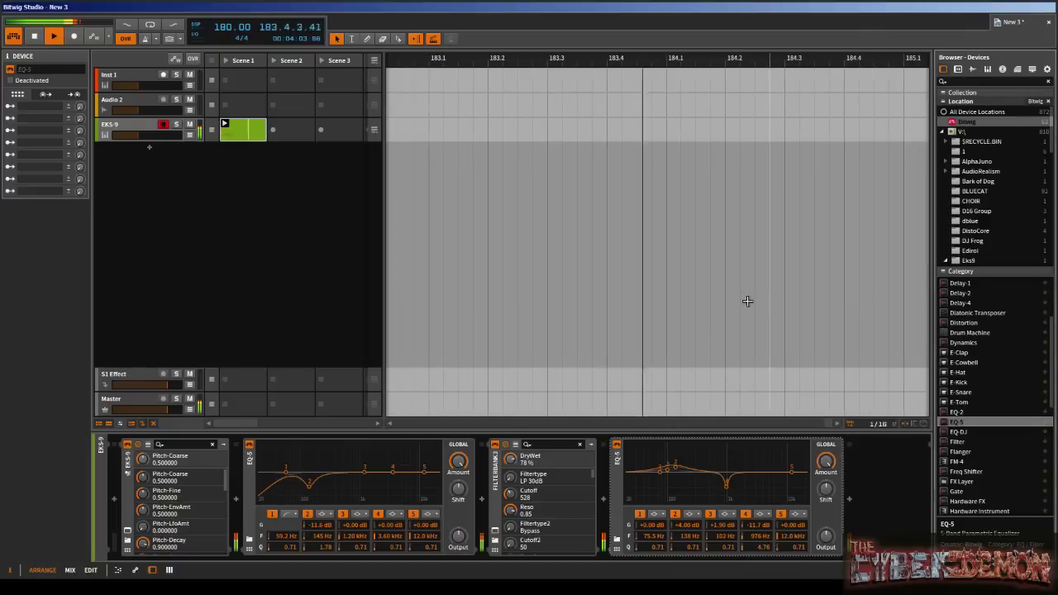
left_click(495, 445)
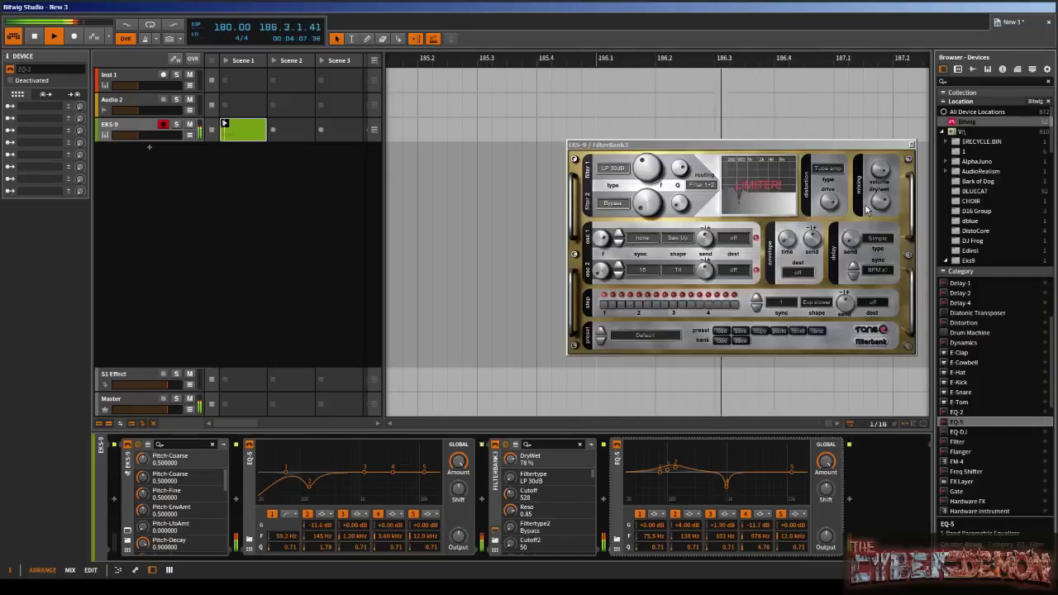
left_click_drag(865, 209, 866, 197)
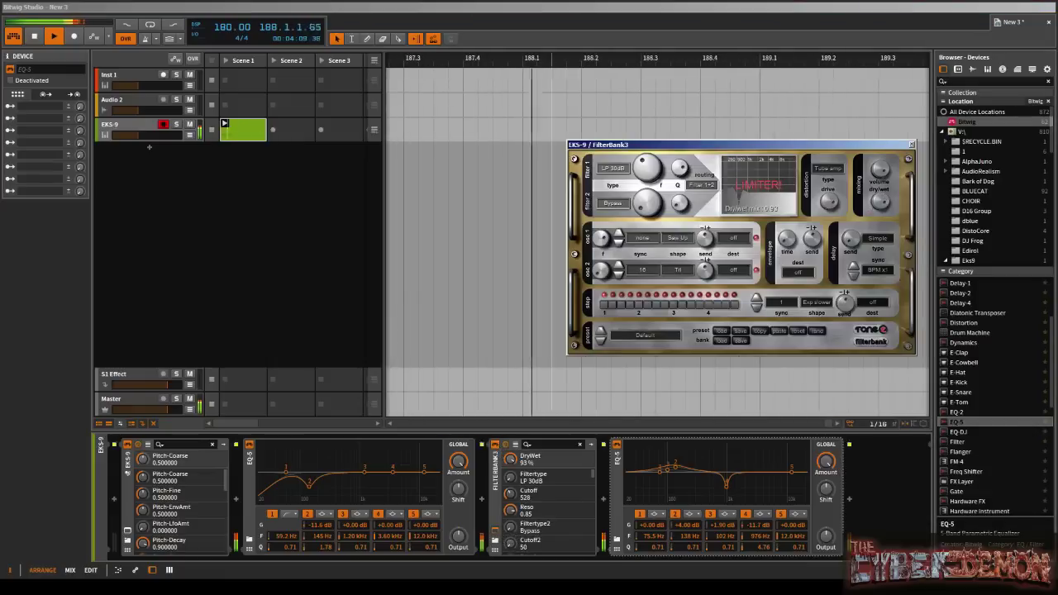
- Try the BP 15dB type on FilterBank3's filter 2 and return it to Bypass
left_click(612, 203)
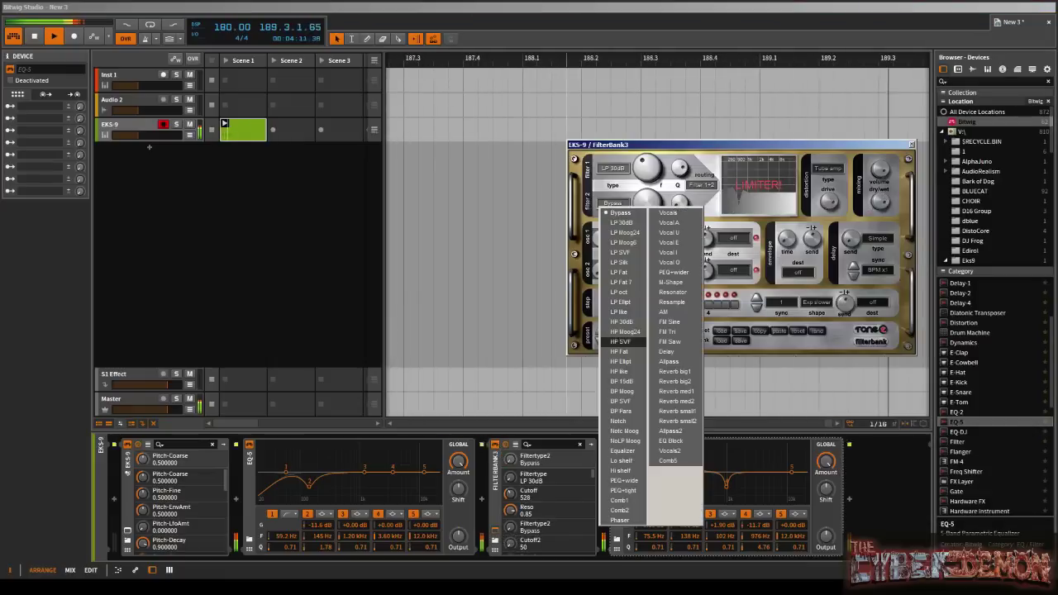
left_click(622, 381)
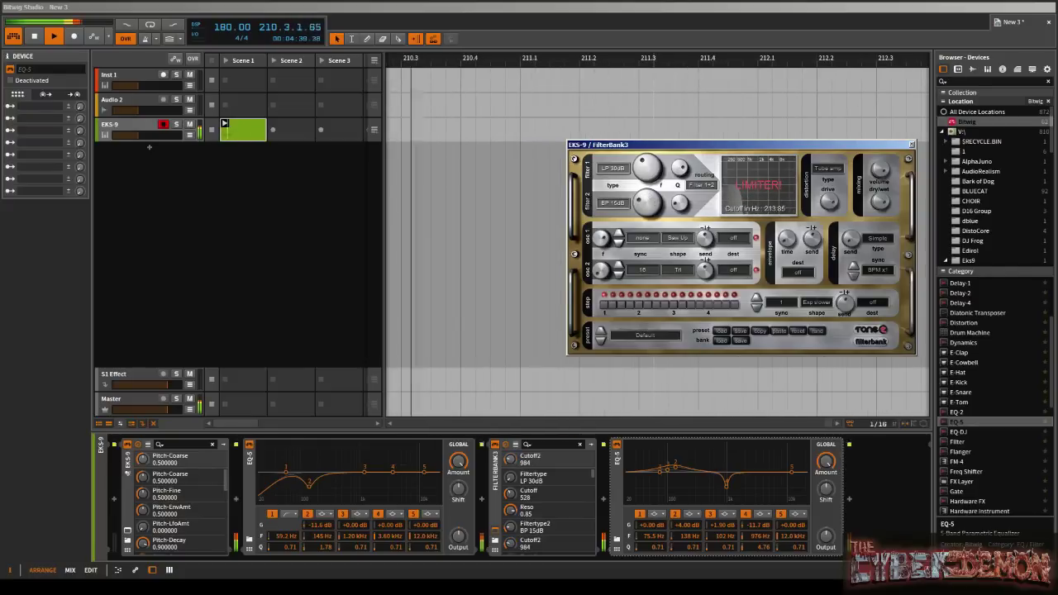
left_click(613, 202)
left_click(615, 210)
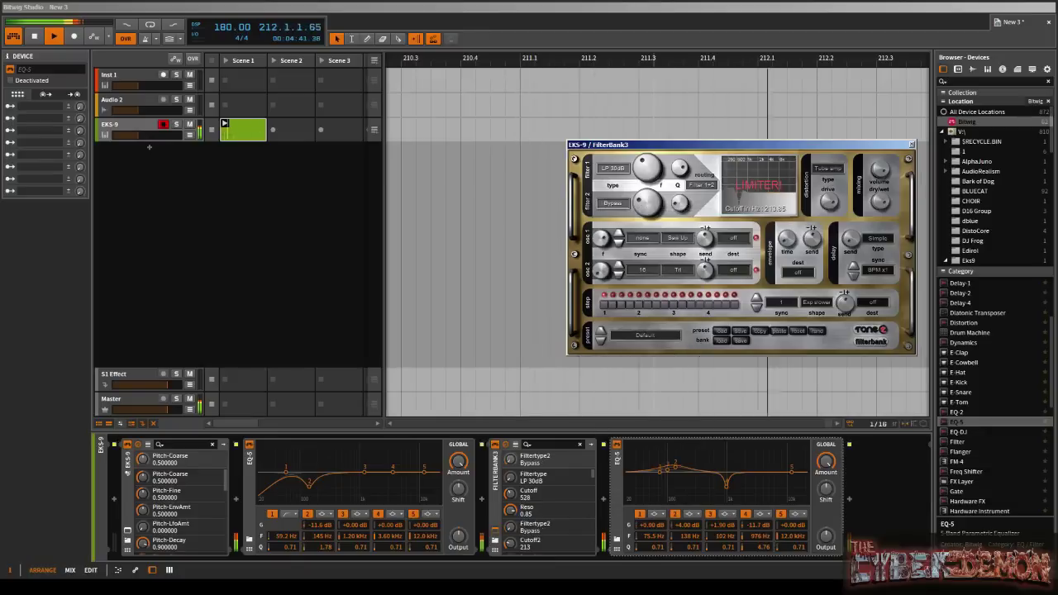
- Set FilterBank3's filter 2 type to LP 30dB with a cutoff of 353 Hz, and lower the dry/wet mix to 32%
left_click(612, 203)
left_click(615, 263)
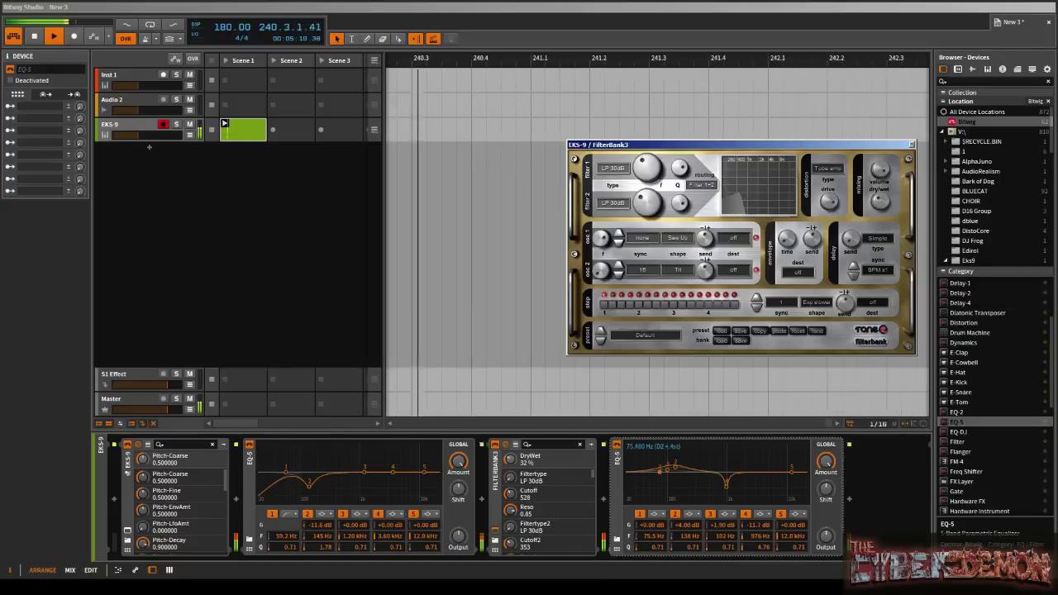
- Boost band 1 of the second EQ-5 by 4.30 dB at about 49 Hz
key("alt+Tab")
left_click_drag(635, 466, 648, 466)
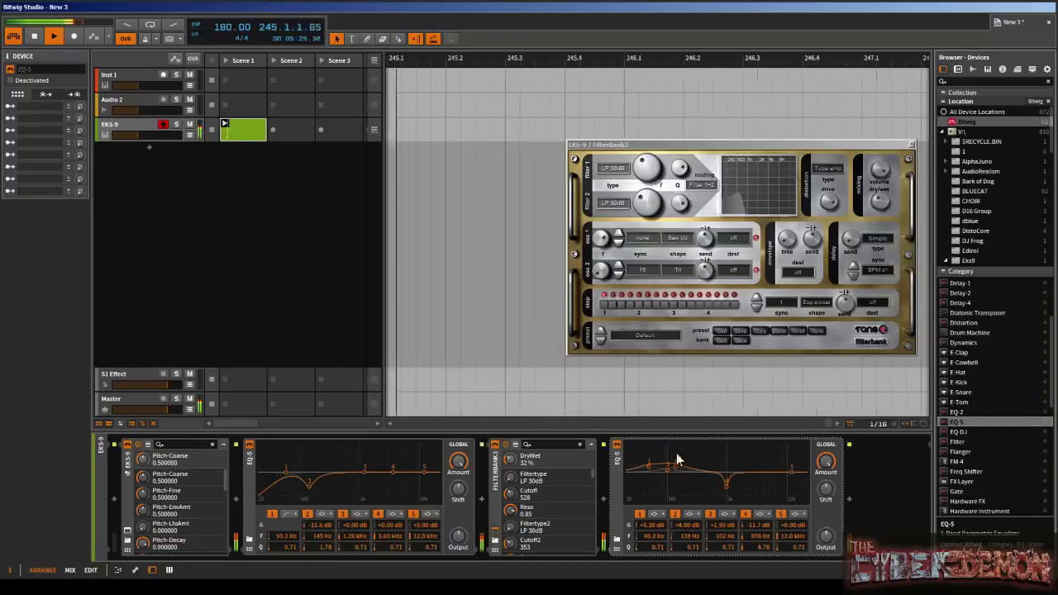
- Tune FilterBank3's filter 2 cutoff to 331 Hz and its resonance to 1.00, and set the distortion drive to 100%
left_click(648, 203)
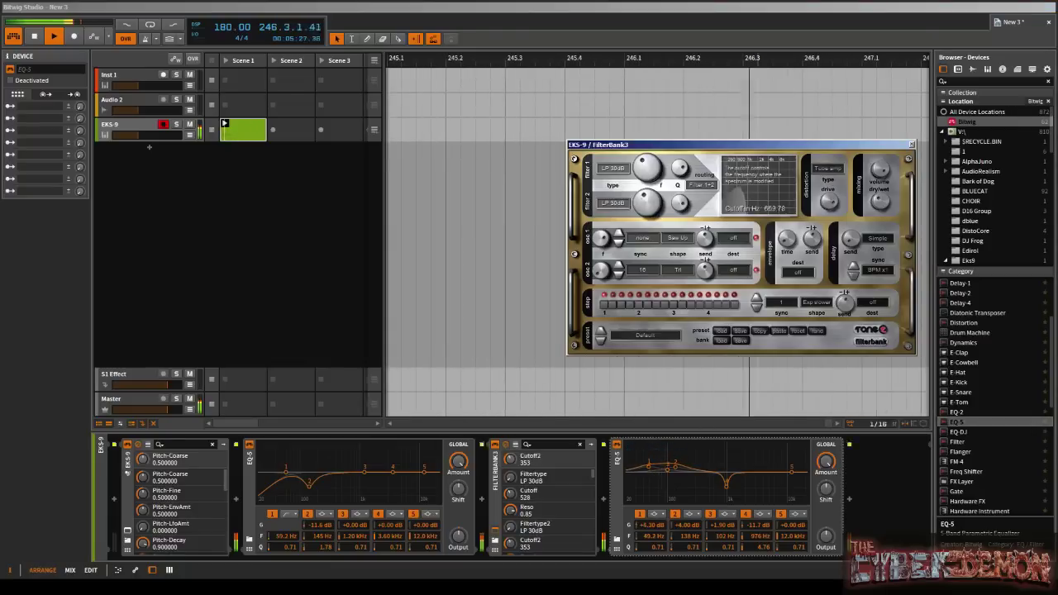
left_click_drag(648, 202, 647, 207)
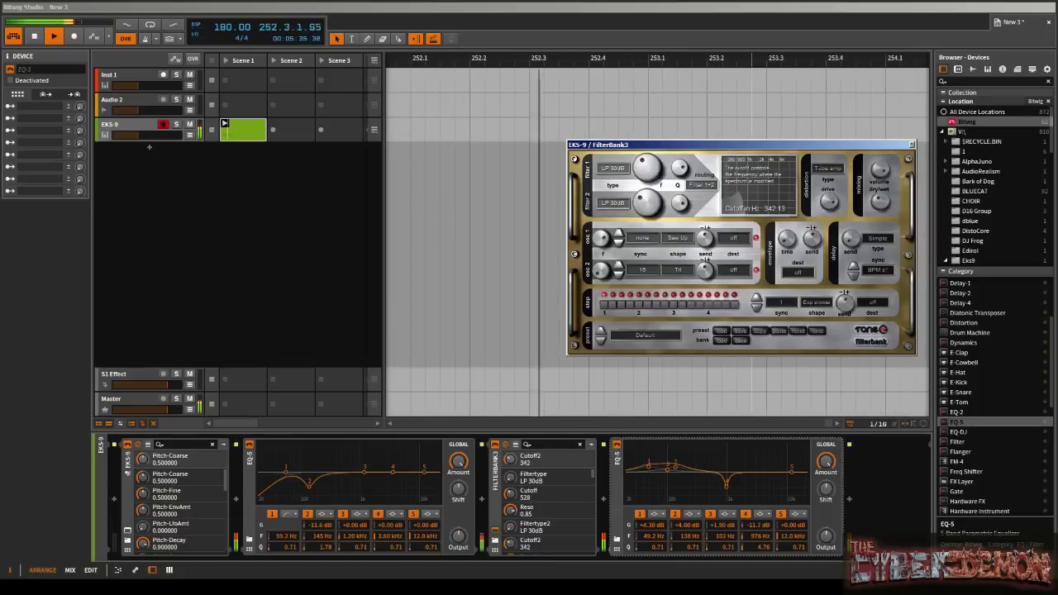
left_click_drag(680, 203, 680, 198)
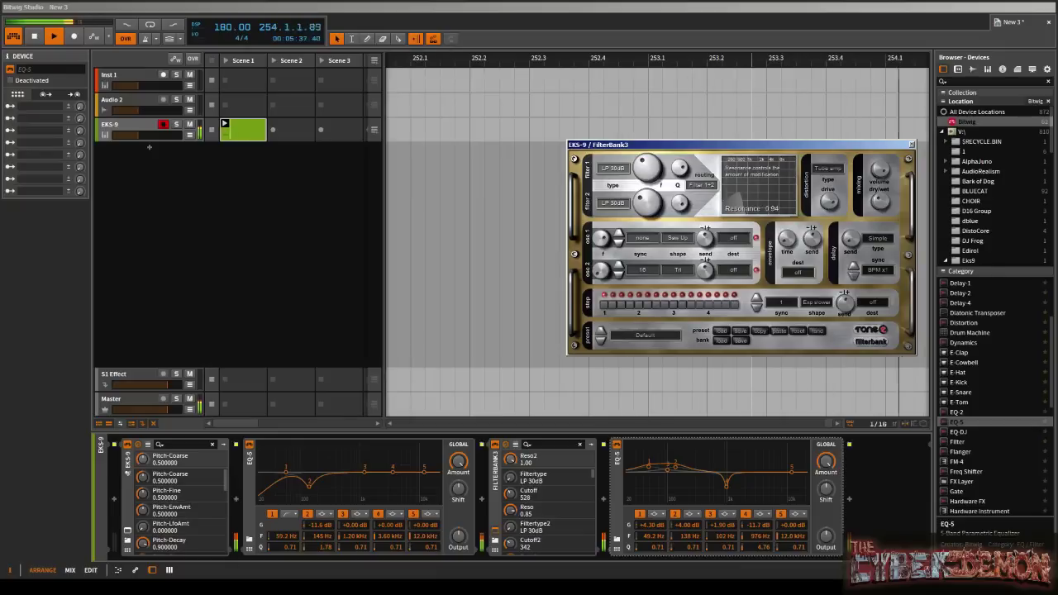
left_click_drag(829, 201, 829, 197)
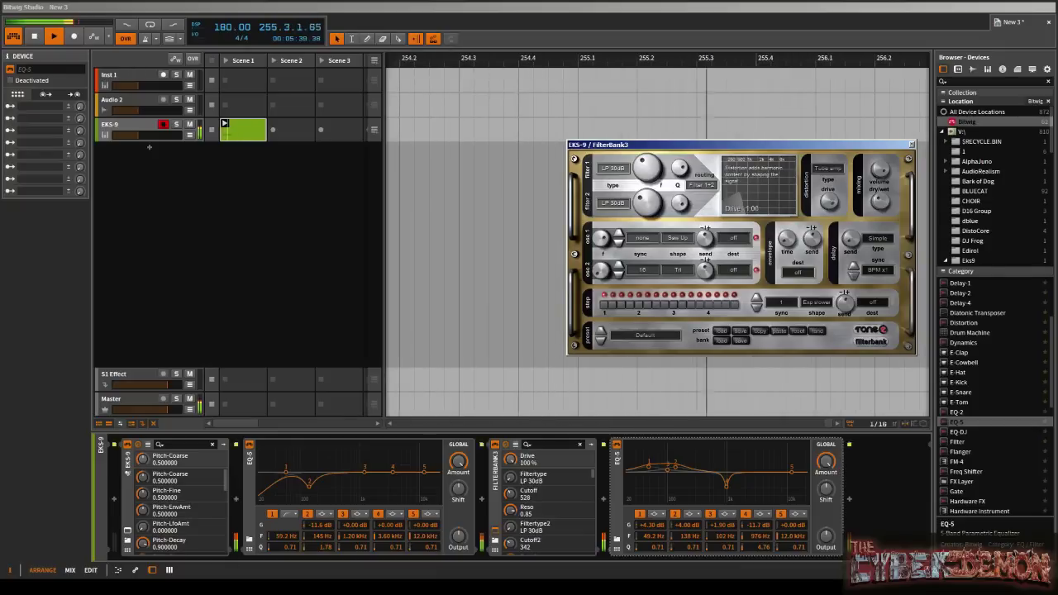
left_click_drag(647, 204, 647, 205)
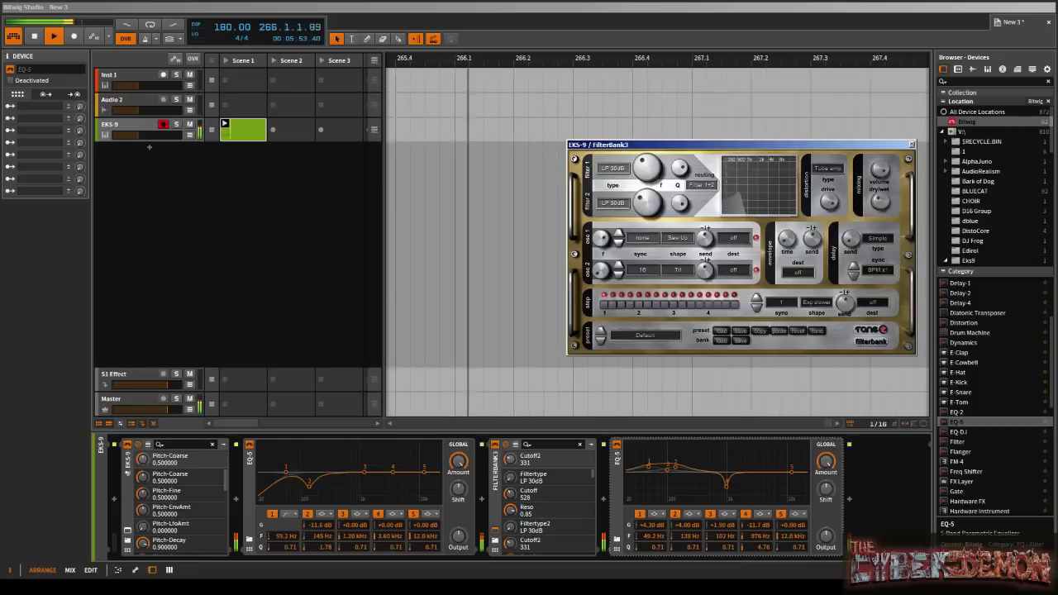
- Switch the metronome on and back off, and close the FilterBank3 window
left_click(146, 38)
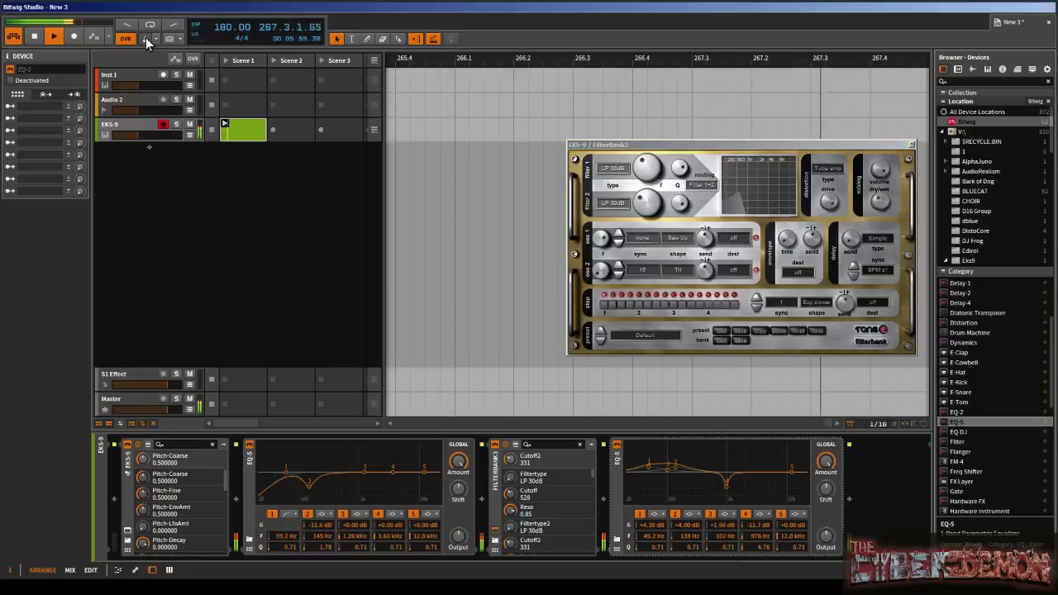
left_click(146, 38)
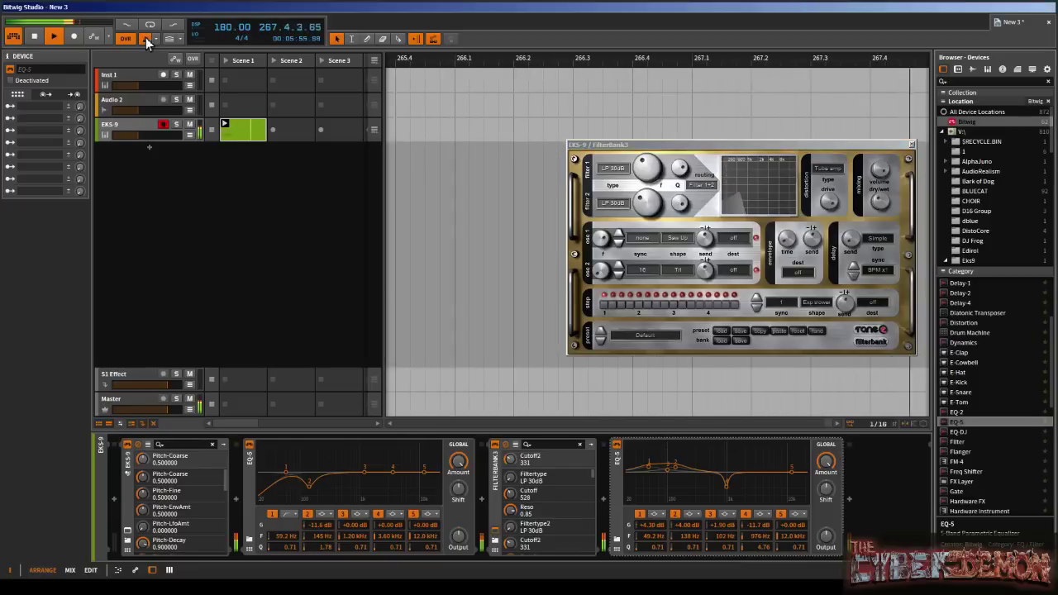
left_click(910, 144)
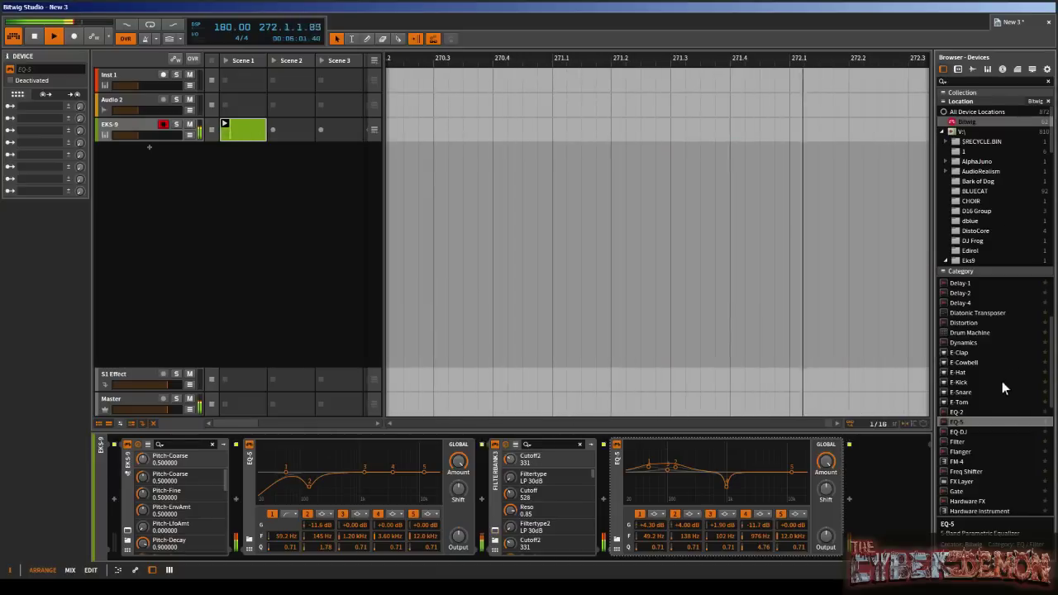
- Look through the list of Bitwig devices for another effect for the kick chain
scroll(996, 388, "down", 3)
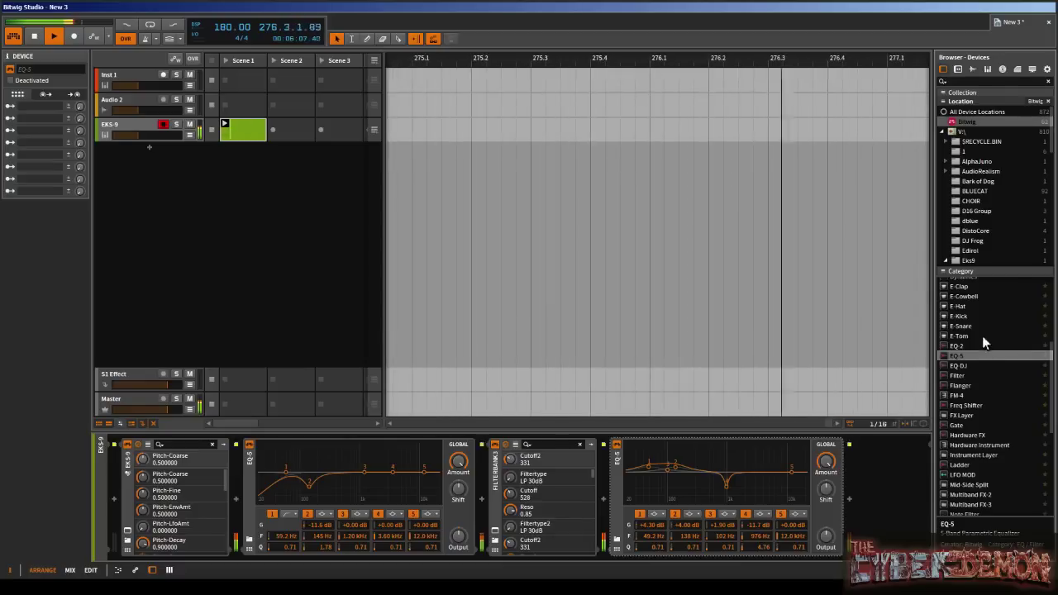
scroll(982, 336, "up", 2)
scroll(982, 338, "down", 5)
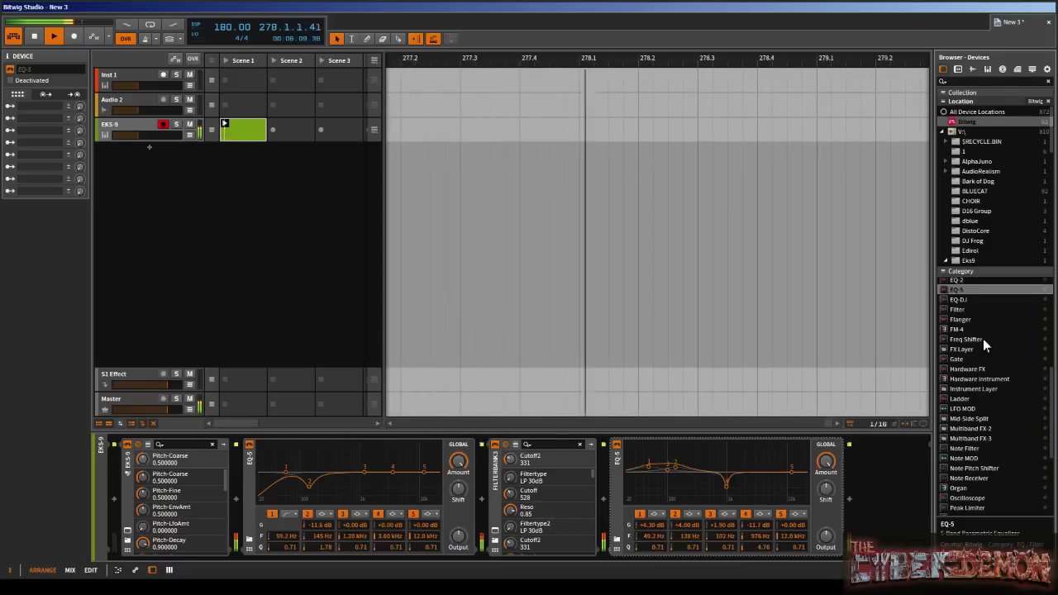
scroll(983, 338, "up", 7)
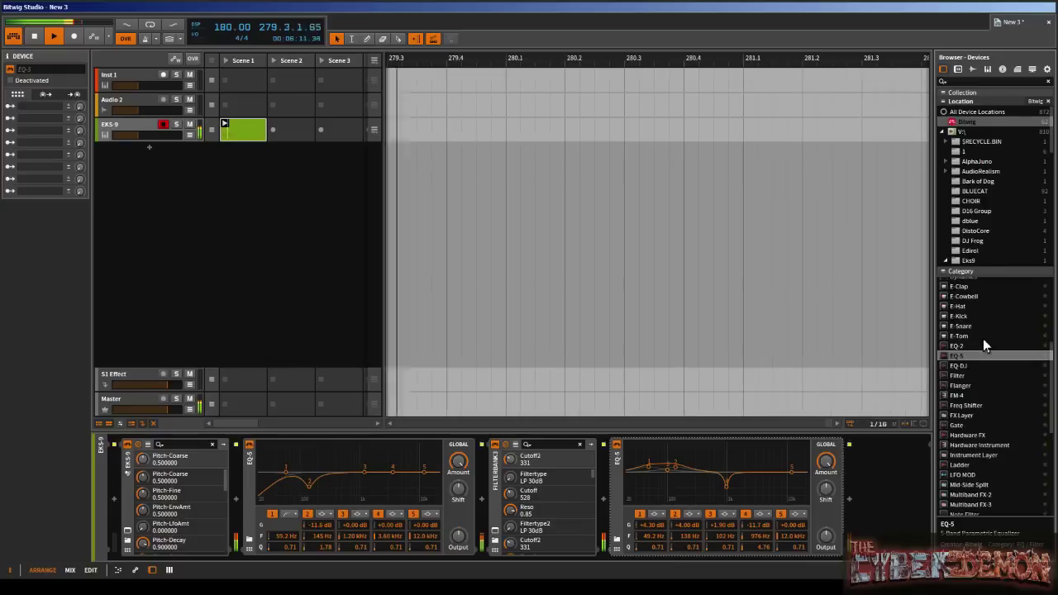
scroll(1013, 382, "down", 3)
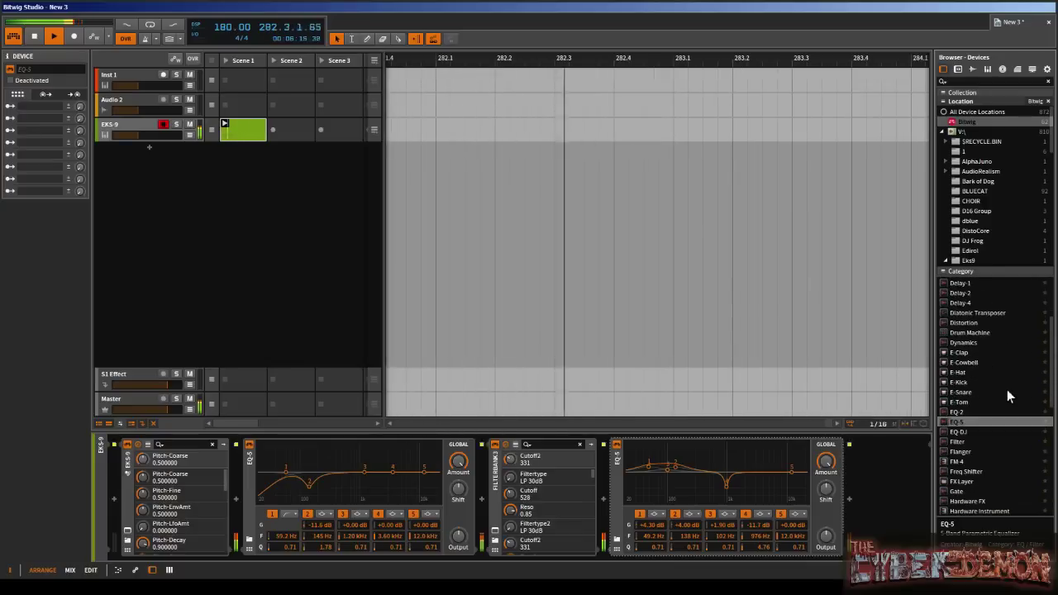
scroll(1006, 391, "up", 3)
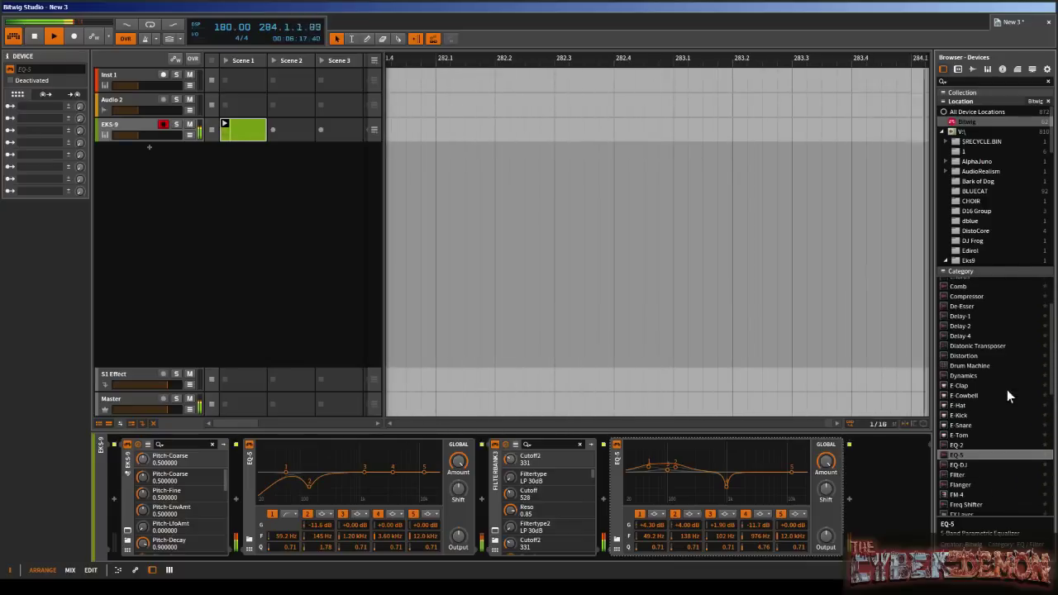
scroll(1007, 391, "down", 6)
scroll(1006, 390, "up", 8)
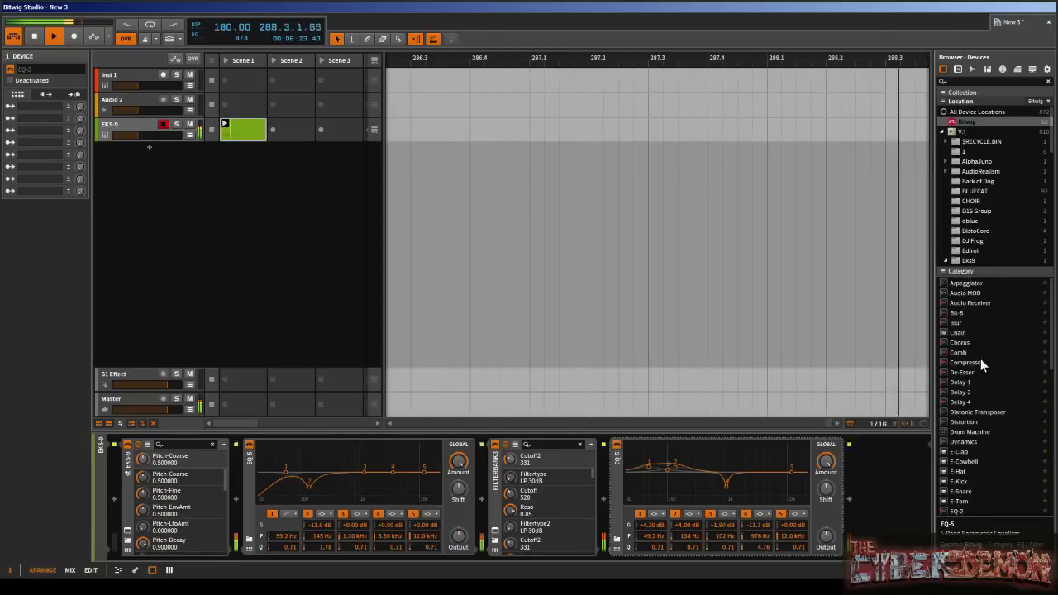
- Add Blue Cat's FreqAnalyst Pro at the end of the kick chain, set its precision to 10, and close its window
left_click(954, 182)
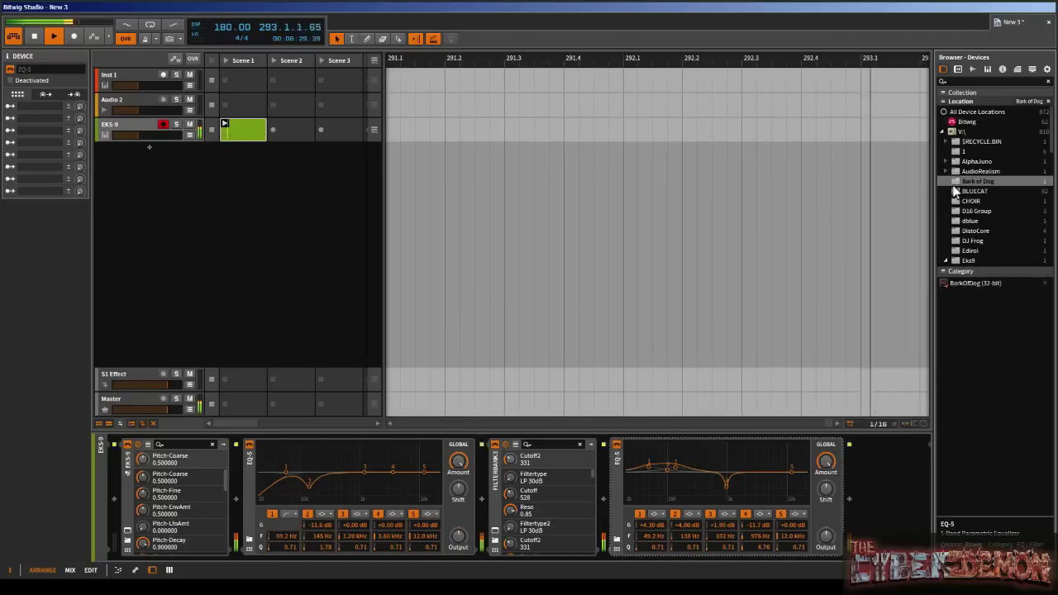
left_click(958, 191)
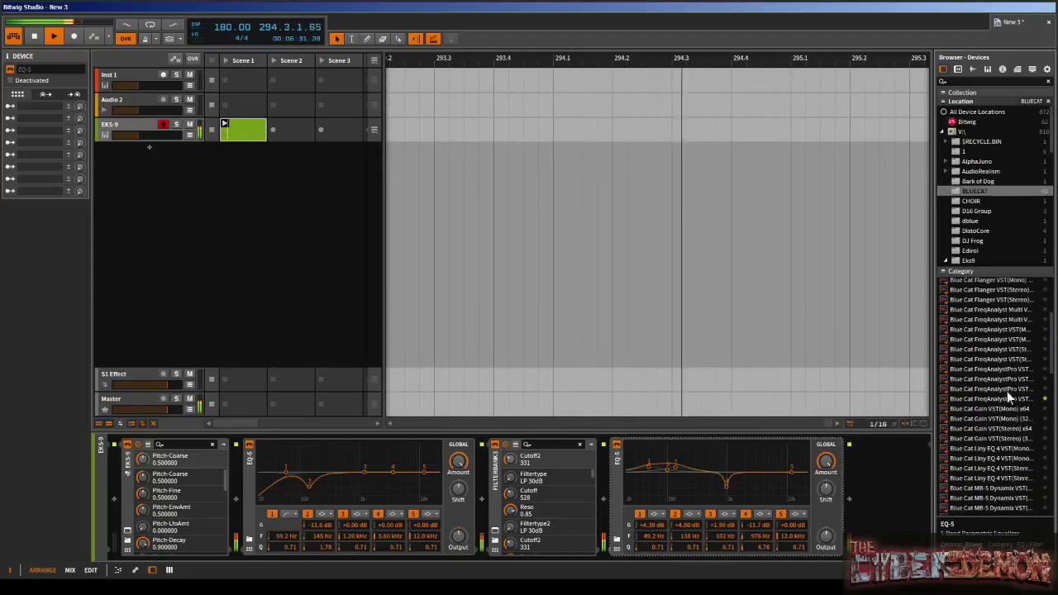
left_click_drag(1005, 399, 909, 524)
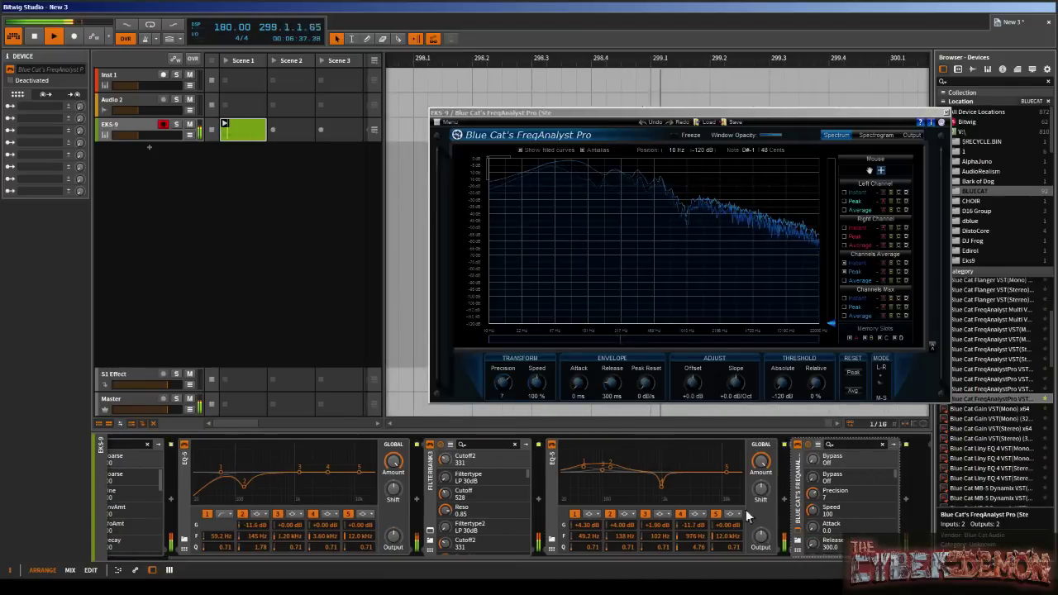
left_click_drag(504, 385, 506, 347)
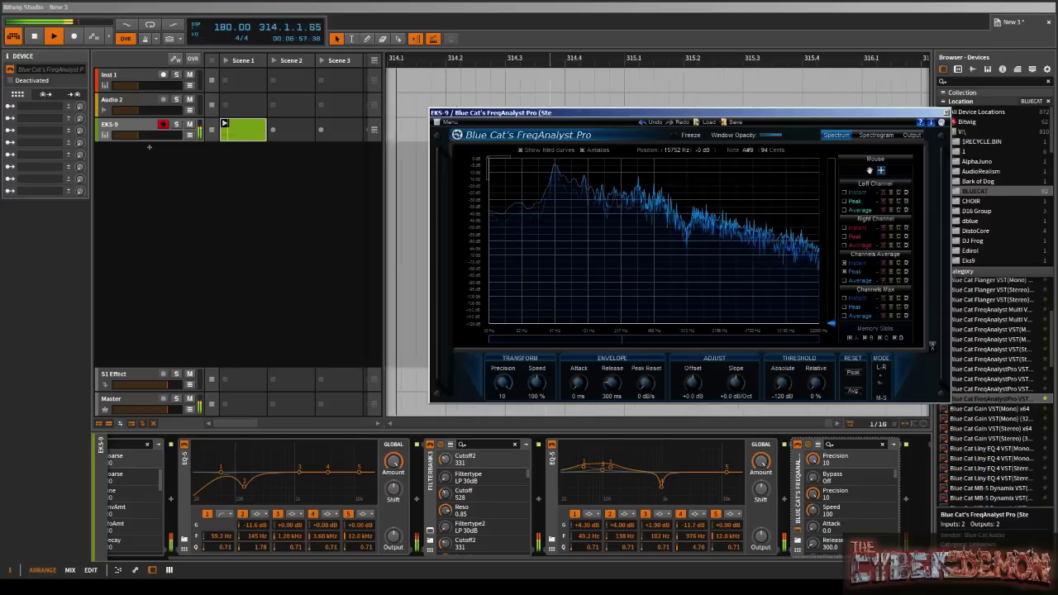
left_click(946, 112)
- Cut band 5 of the second EQ-5 by 17.3 dB at about 191 Hz with Q 3.96, and set band 3's Q to 27.04
left_click_drag(725, 470, 614, 480)
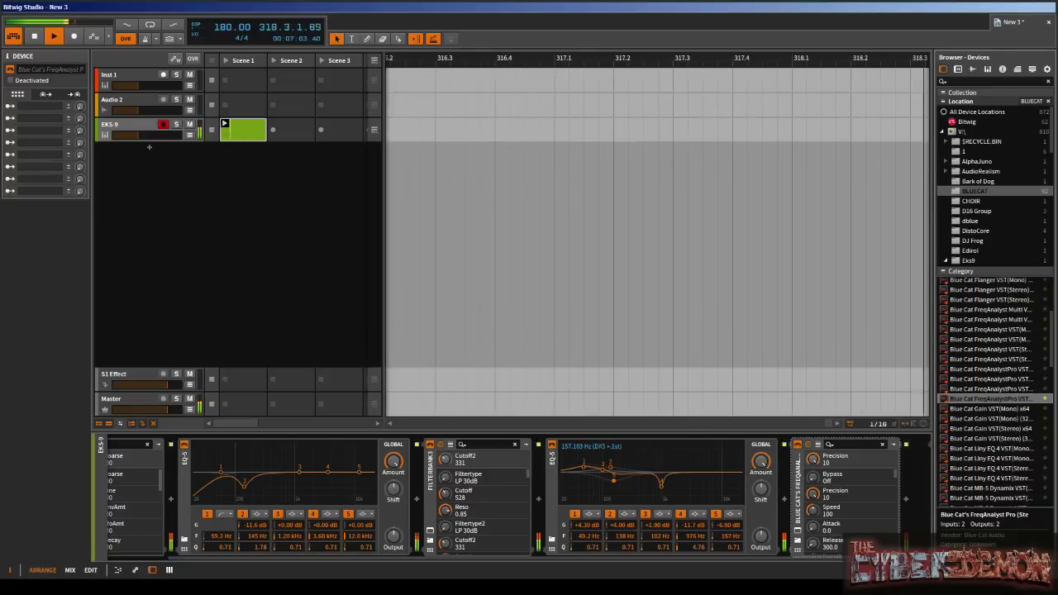
left_click_drag(661, 545, 613, 488)
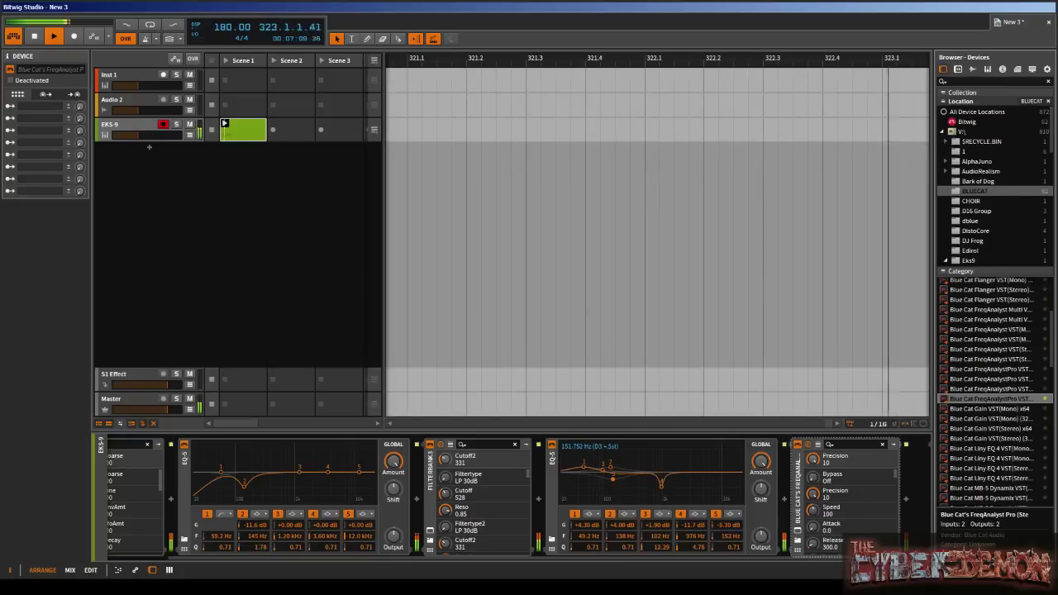
left_click_drag(665, 547, 664, 541)
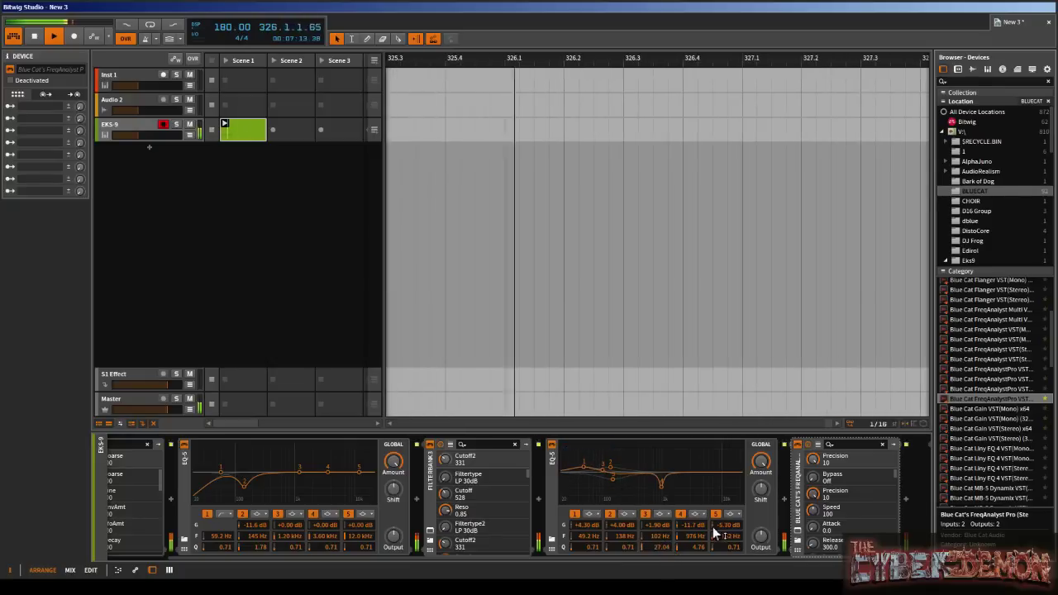
left_click_drag(735, 548, 734, 518)
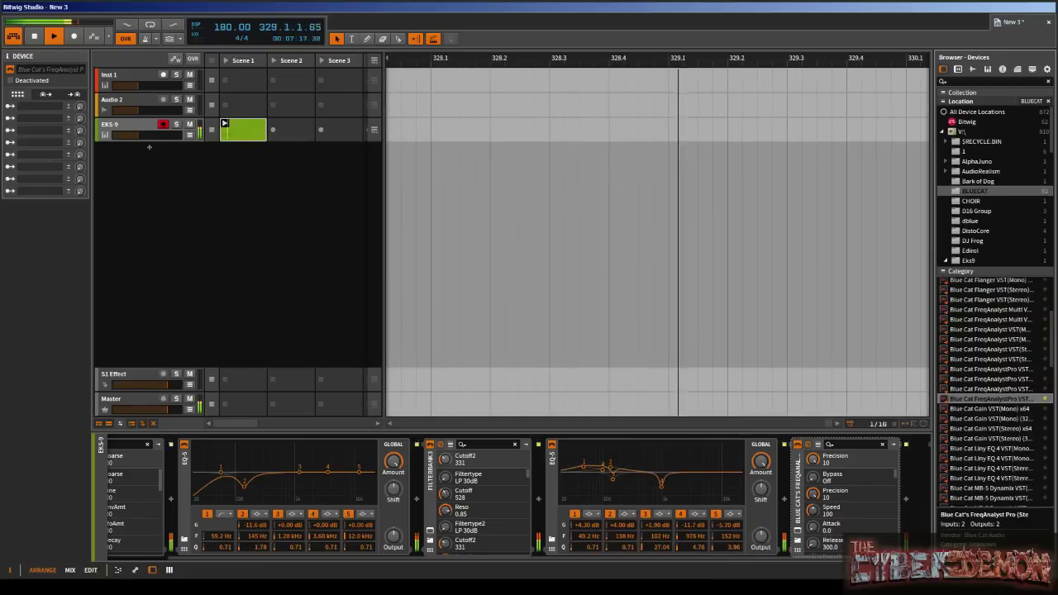
left_click_drag(611, 480, 618, 493)
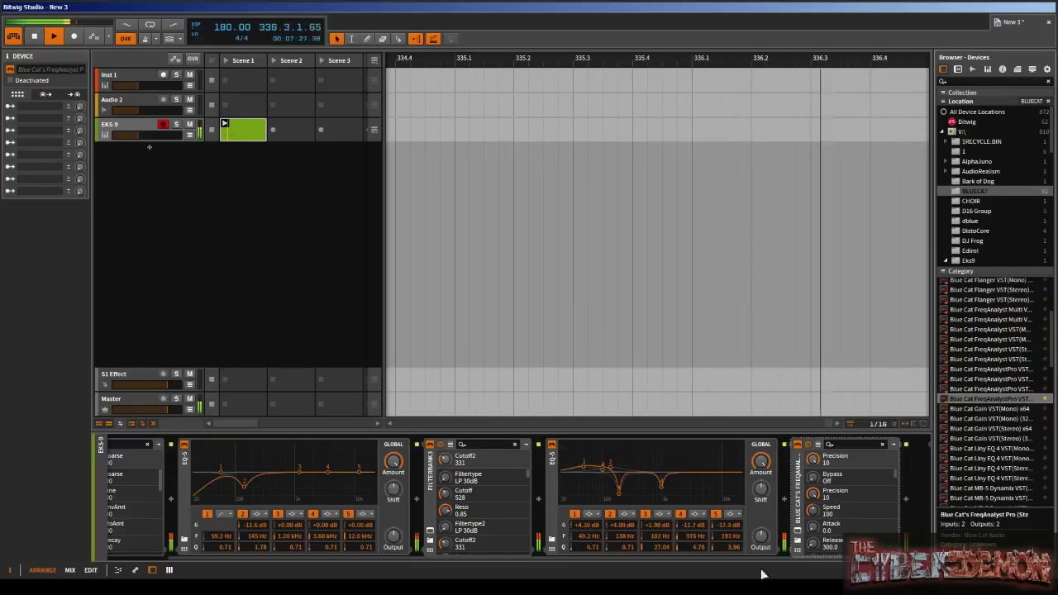
- Boost band 4 of the first EQ-5 by 3.70 dB at 2.14 kHz and reopen the FreqAnalyst Pro window
mouse_move(327, 469)
left_mouse_down()
mouse_move(199, 459)
mouse_move(314, 465)
left_mouse_up()
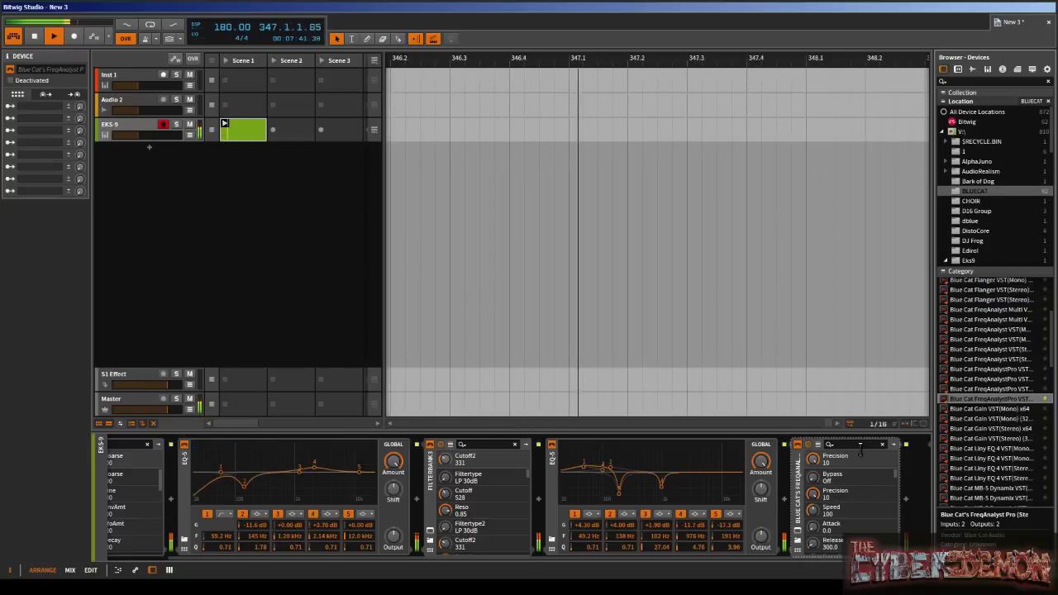
left_click(797, 533)
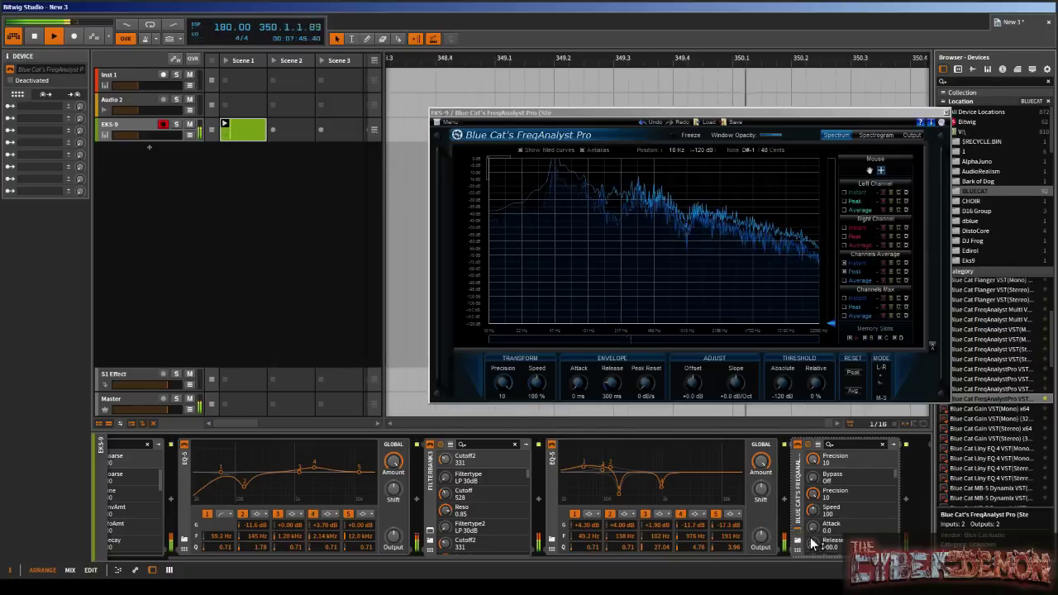
- Insert FabFilter Pro-Q x64 between the second EQ-5 and FreqAnalyst Pro
left_click(984, 250)
scroll(980, 206, "down", 3)
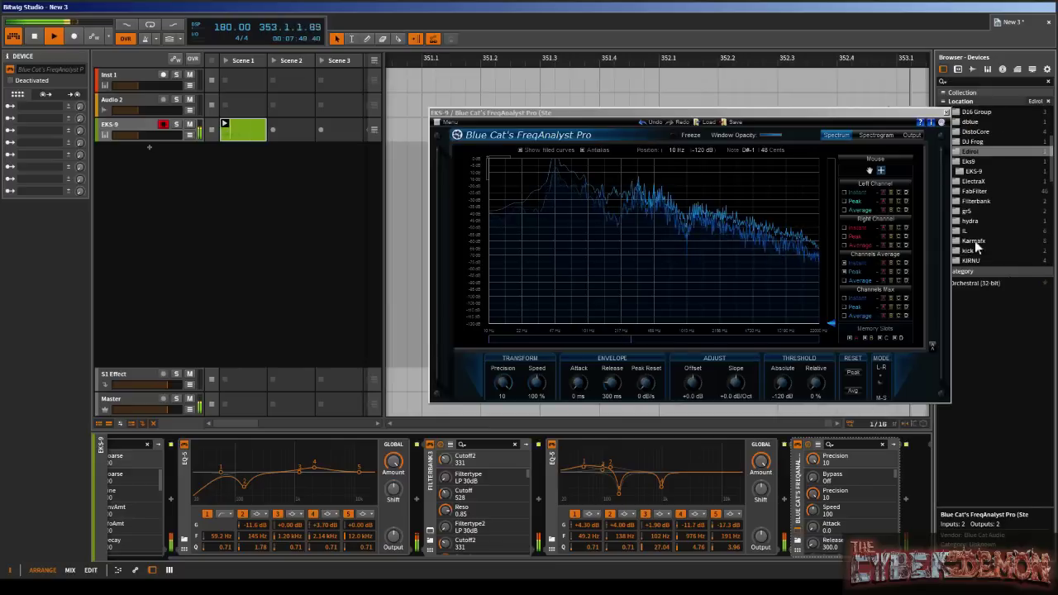
left_click(974, 191)
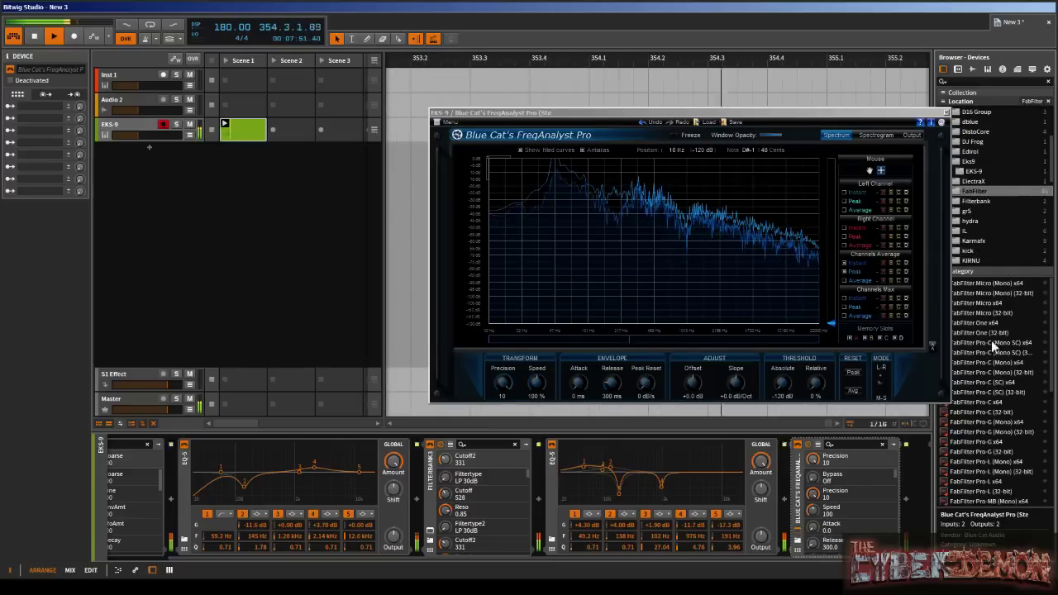
scroll(991, 446, "down", 3)
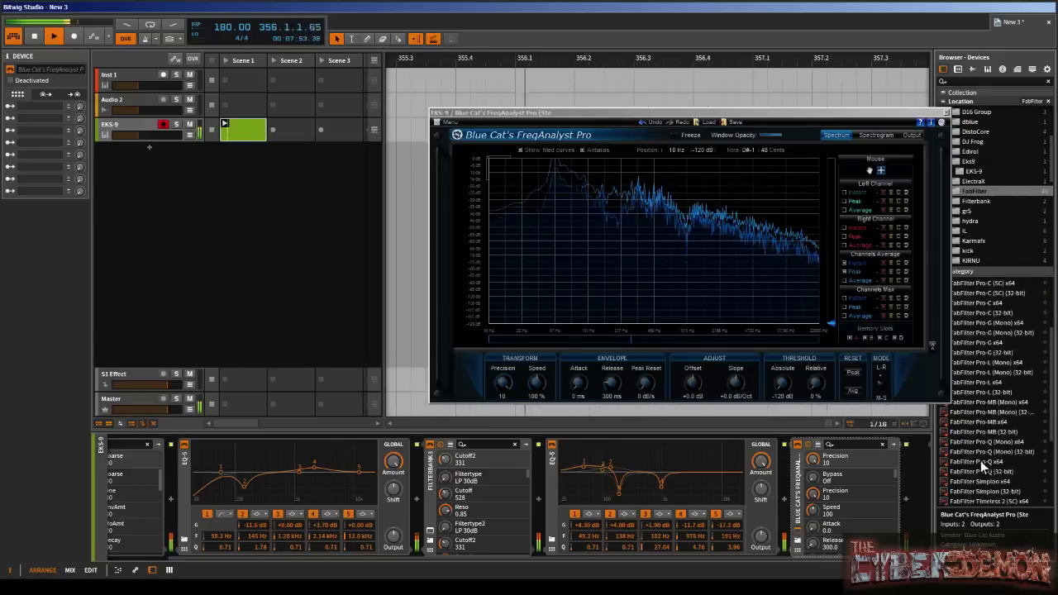
left_click(980, 461)
left_click_drag(978, 462, 791, 495)
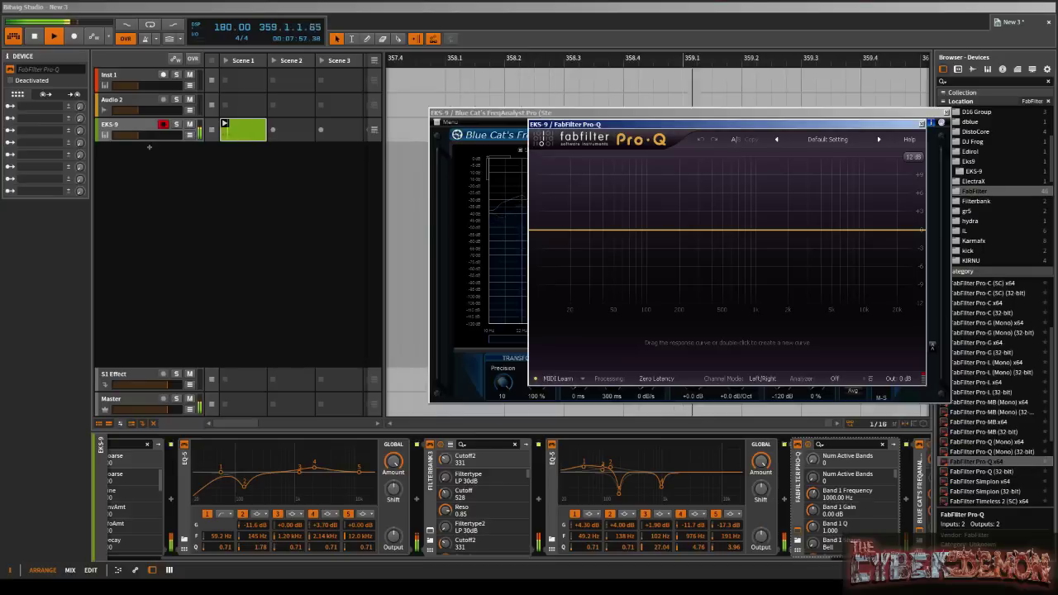
- Create a Pro-Q band at about 18 Hz and set its shape to Low Cut
double_click(541, 233)
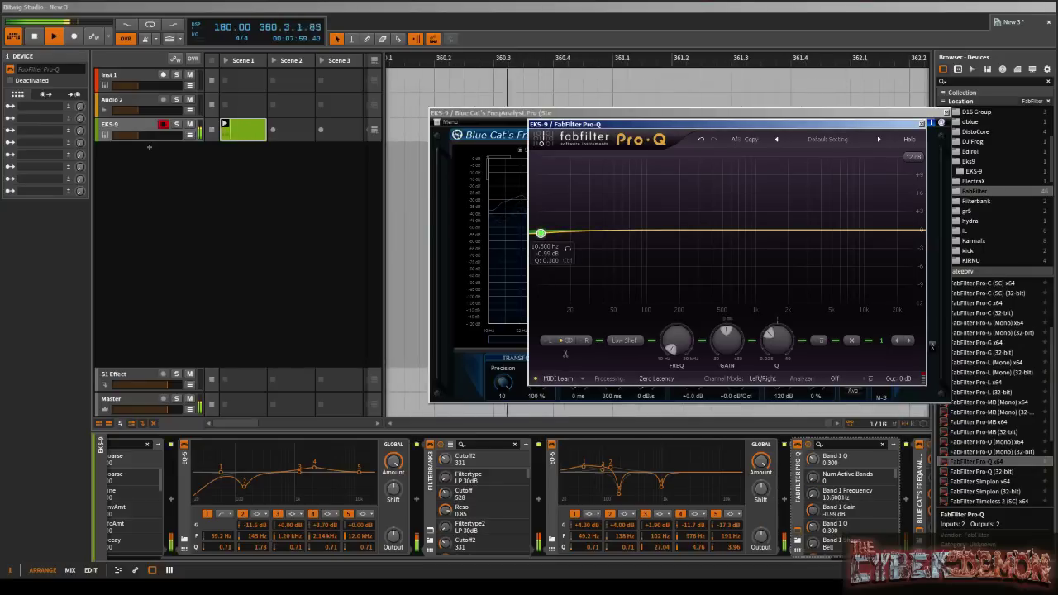
left_click_drag(541, 233, 565, 233)
left_click(624, 341)
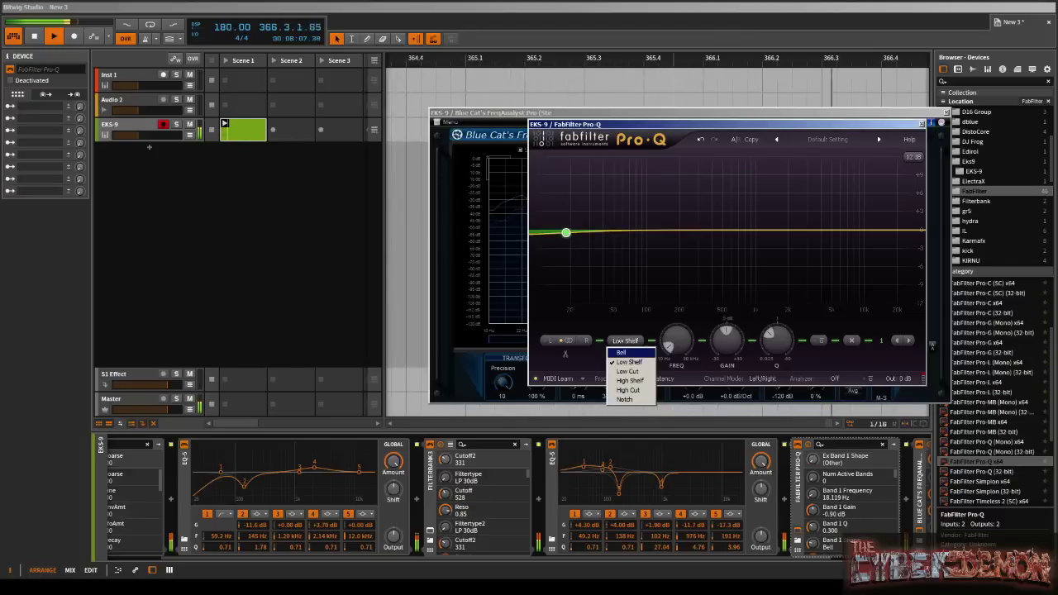
left_click(627, 370)
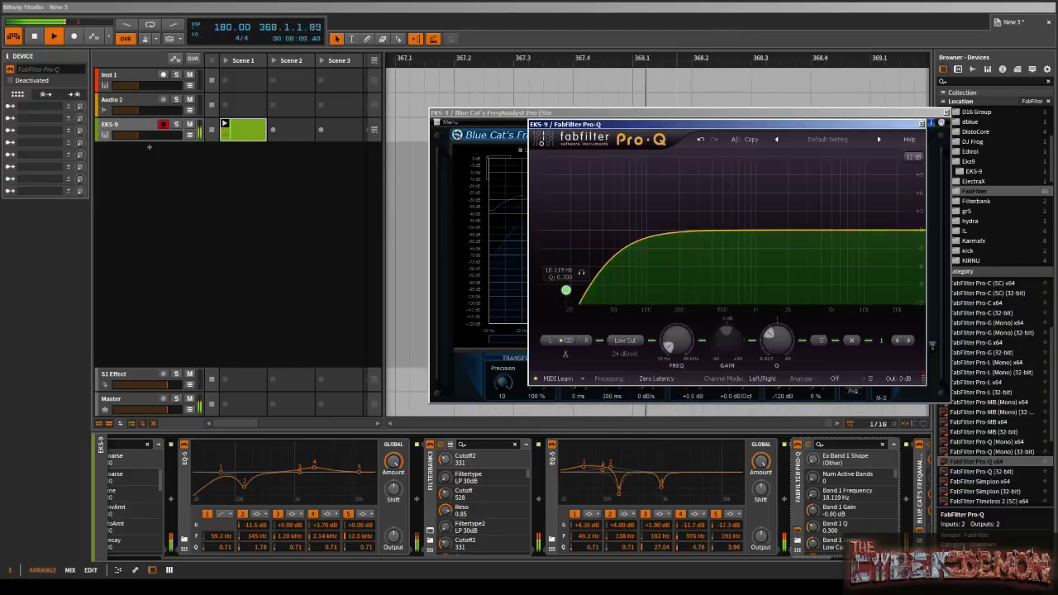
- Tune Pro-Q's low cut to about 25.4 Hz with Q 0.978, and add a bell dip of 0.99 dB at about 888 Hz
left_click_drag(566, 290, 538, 283)
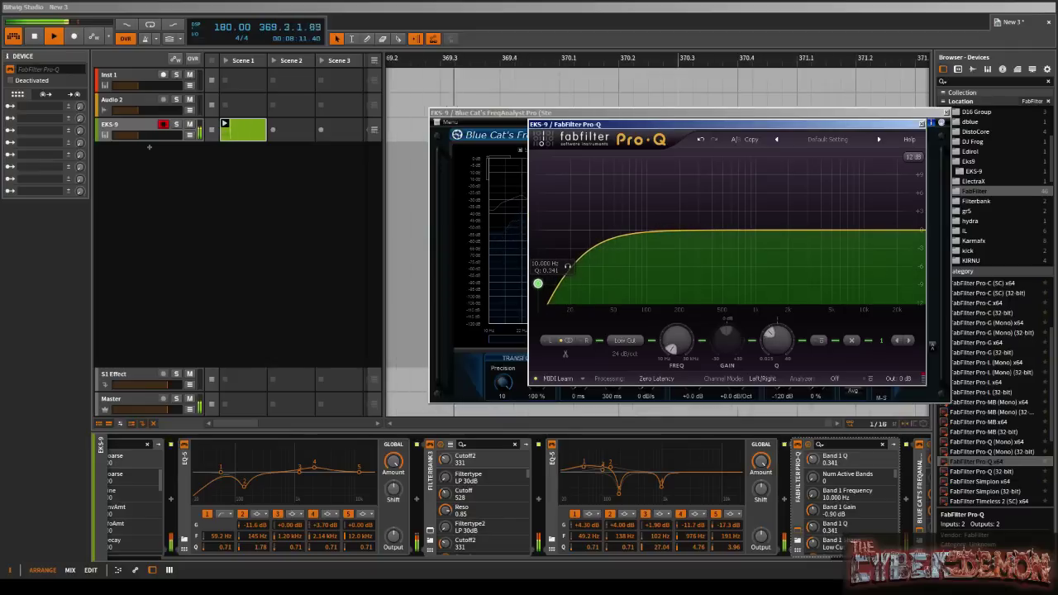
left_click_drag(776, 340, 776, 317)
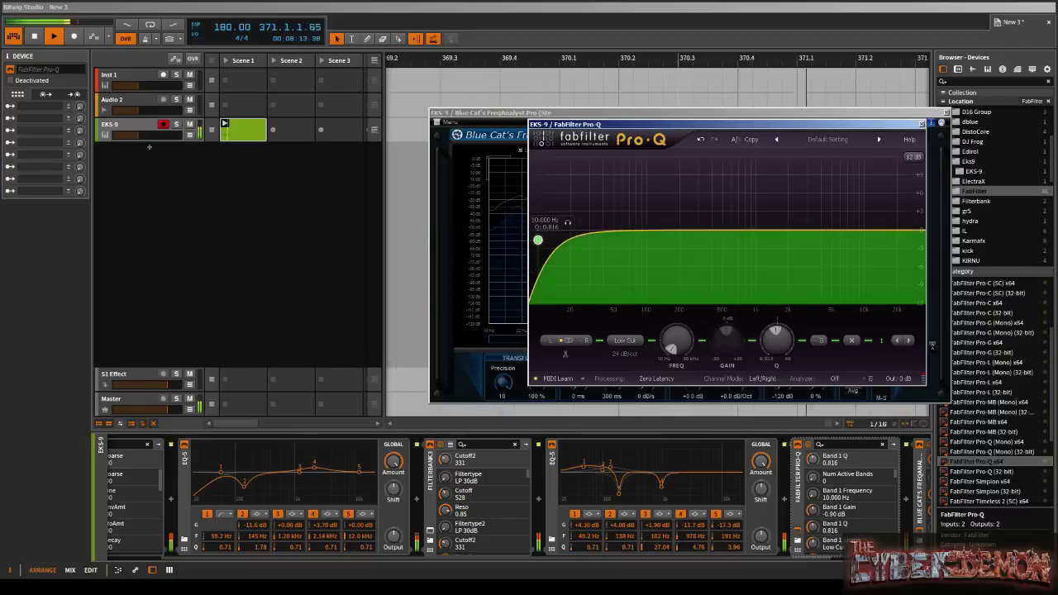
left_click_drag(538, 238, 591, 230)
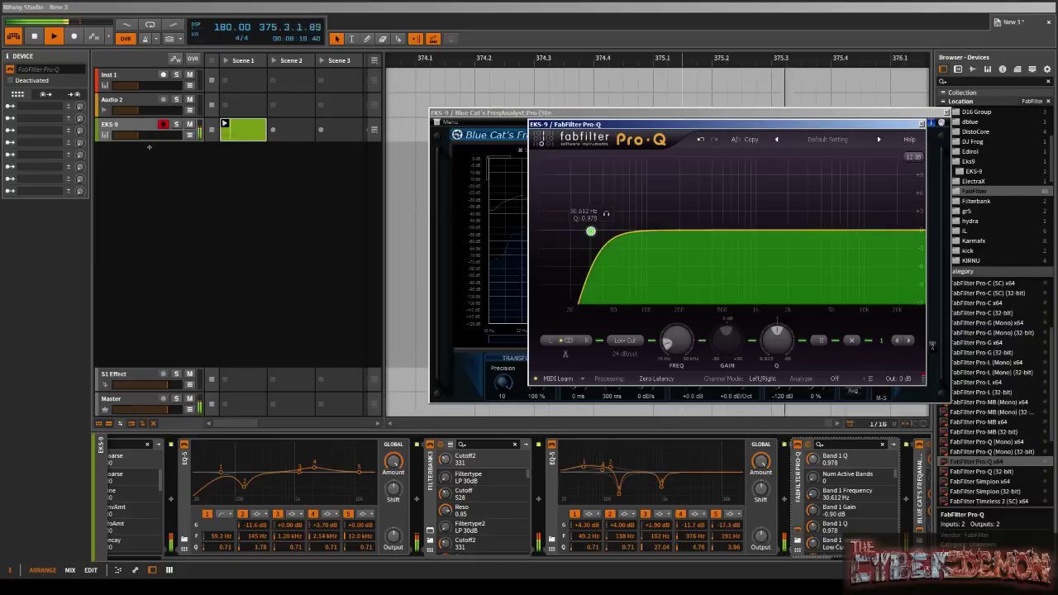
left_click_drag(591, 231, 581, 231)
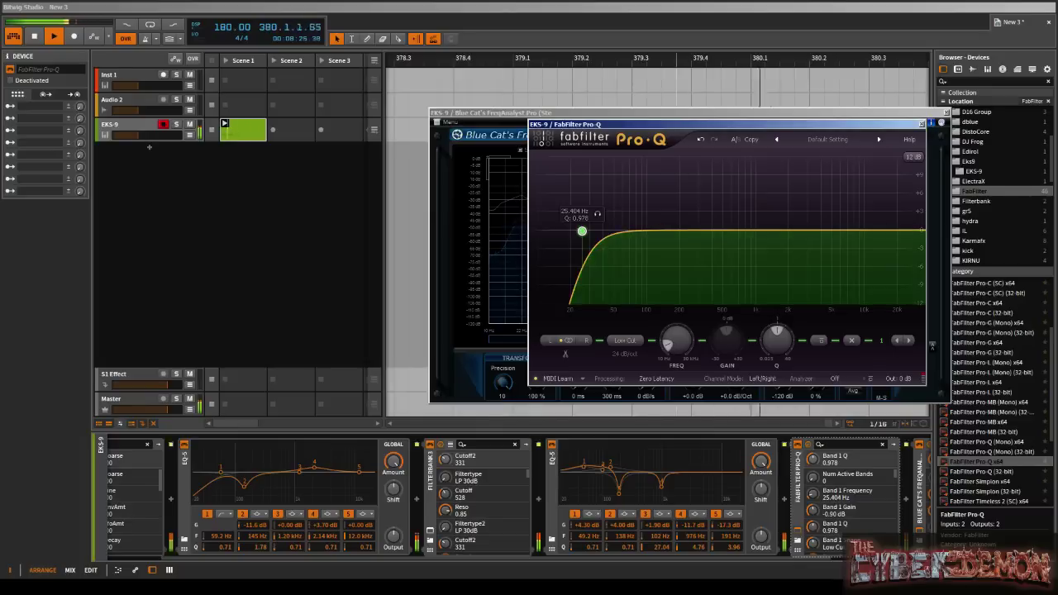
left_click_drag(716, 230, 750, 236)
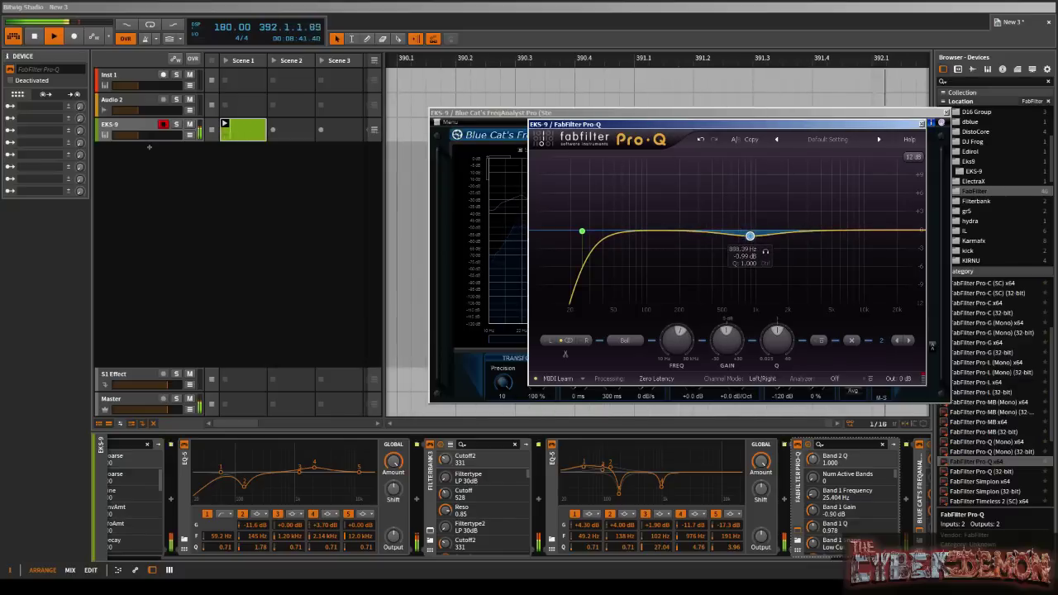
- Set FilterBank3's filter 1 cutoff to 456, filter 2 cutoff to 749 and dry/wet mix to 31%, and move its window clear of the Pro-Q
left_click(430, 446)
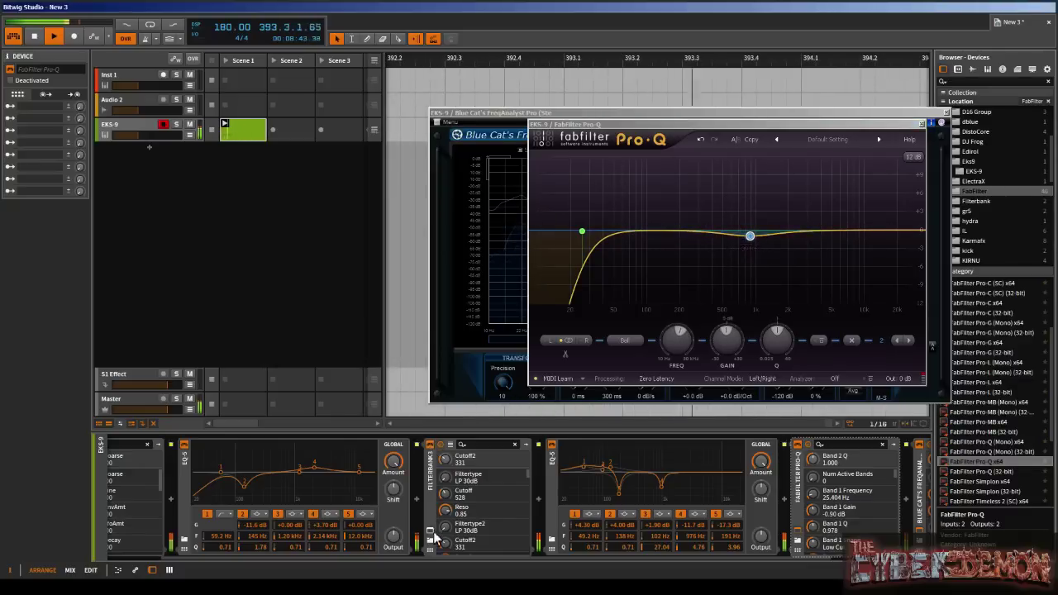
left_click(429, 532)
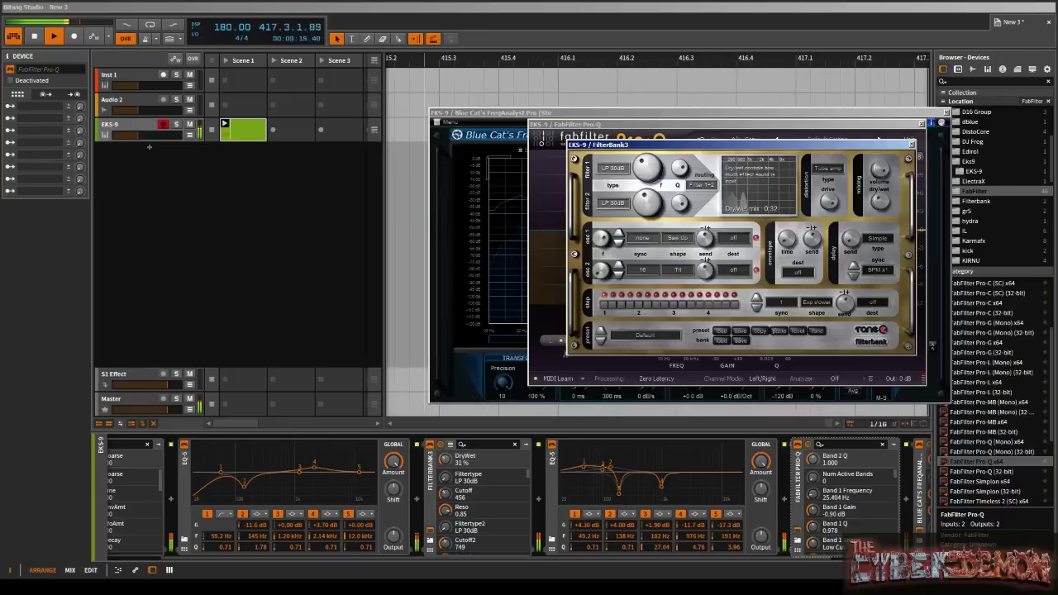
left_click_drag(628, 145, 269, 309)
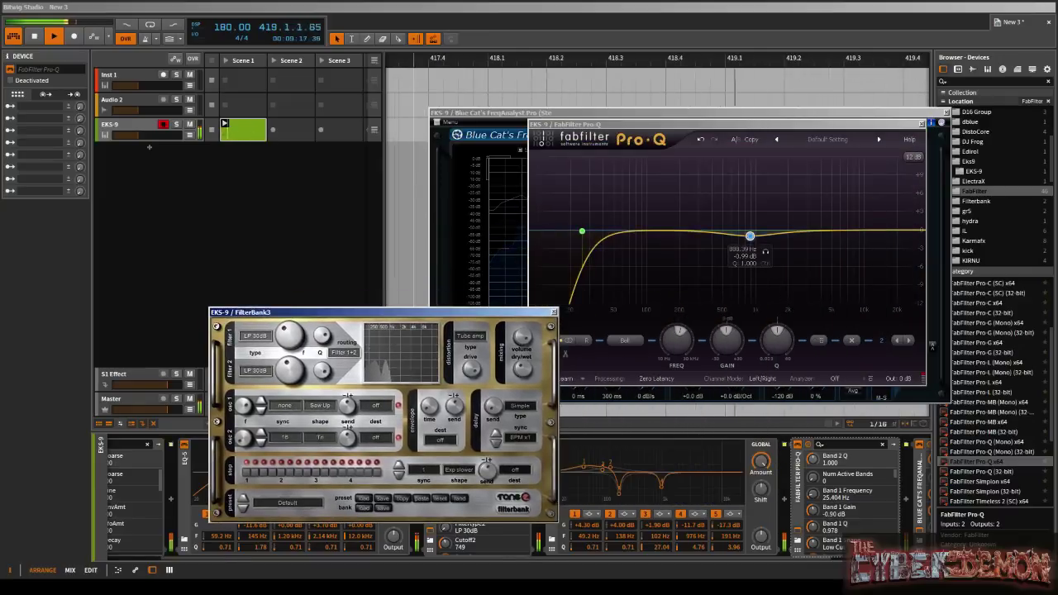
- Close the Pro-Q, FilterBank3 and FreqAnalyst Pro windows and stop playback
left_click(921, 124)
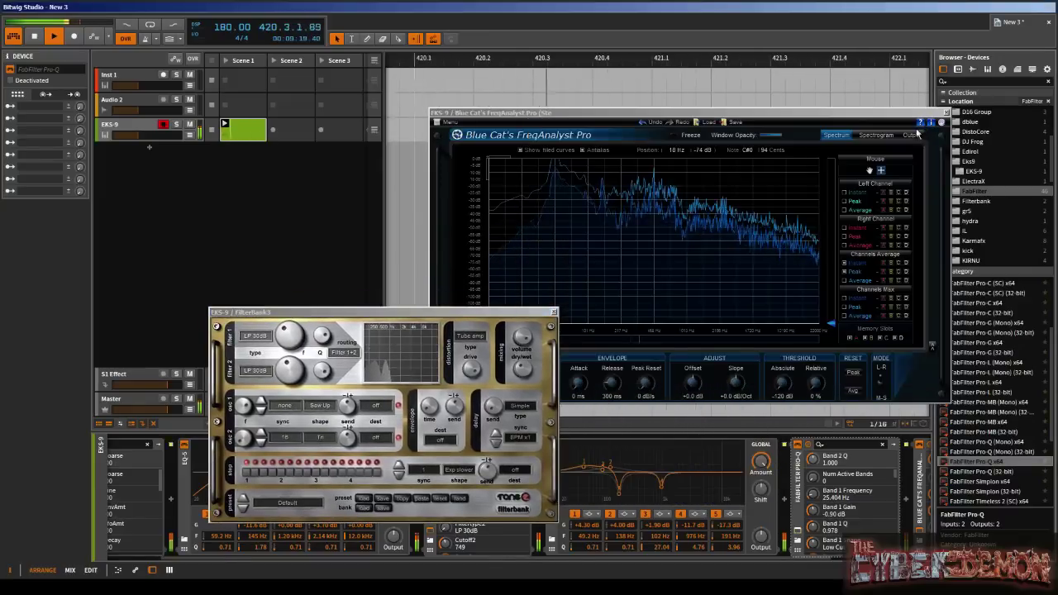
left_click(553, 312)
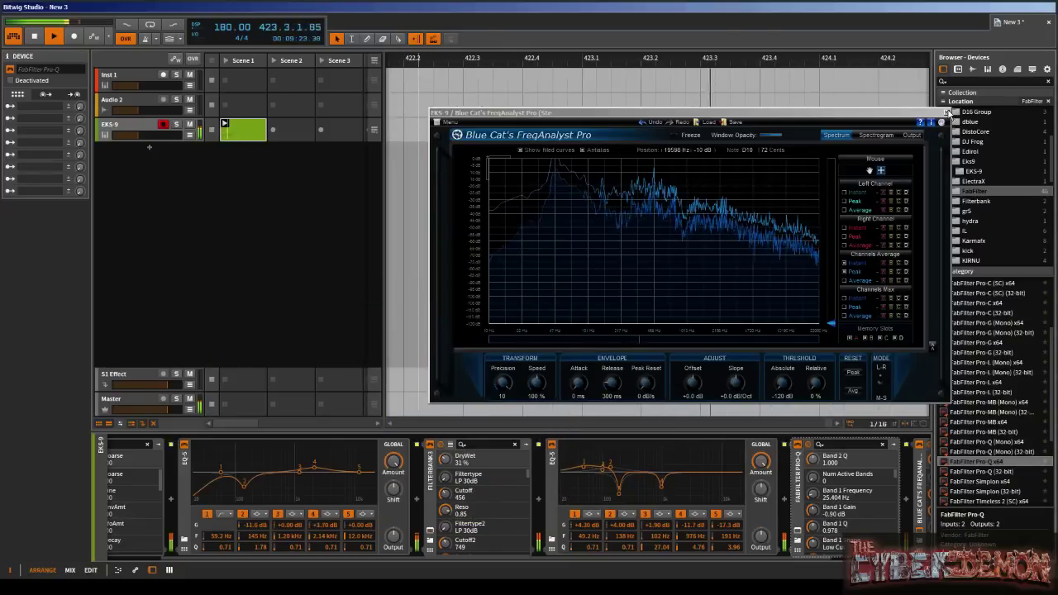
left_click(946, 112)
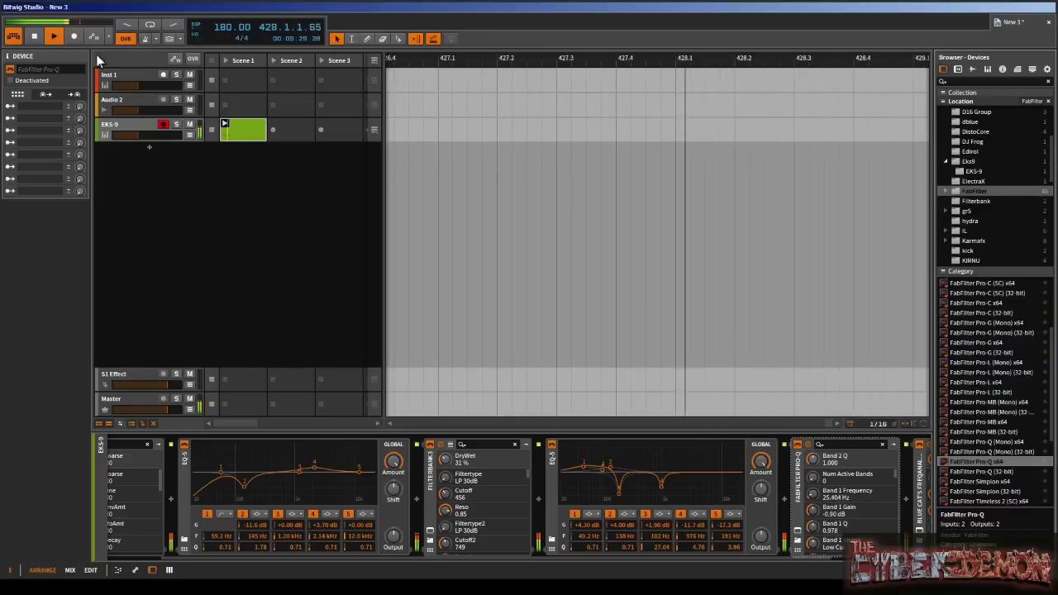
left_click(36, 38)
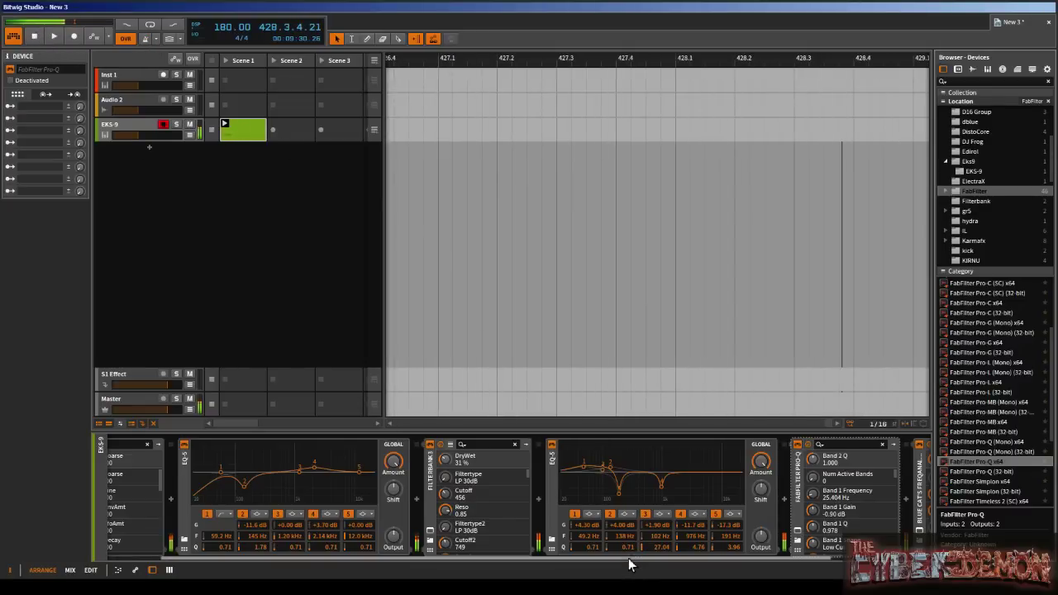
- Find Multiband FX-2 among Bitwig's own devices and insert it between FabFilter Pro-Q and FreqAnalyst Pro
left_click_drag(629, 559, 743, 560)
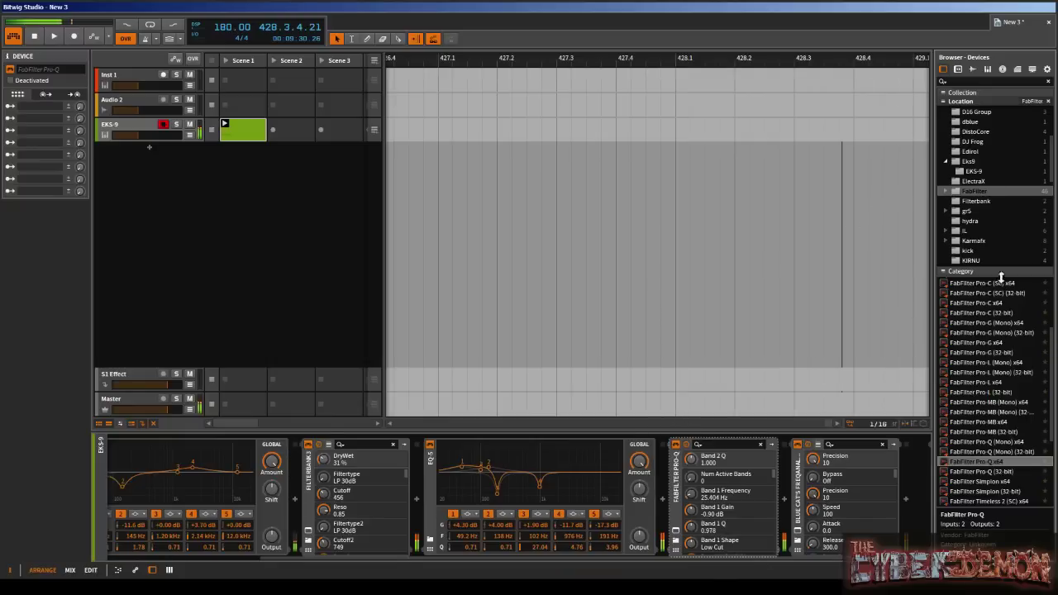
scroll(994, 256, "down", 10)
scroll(993, 216, "up", 15)
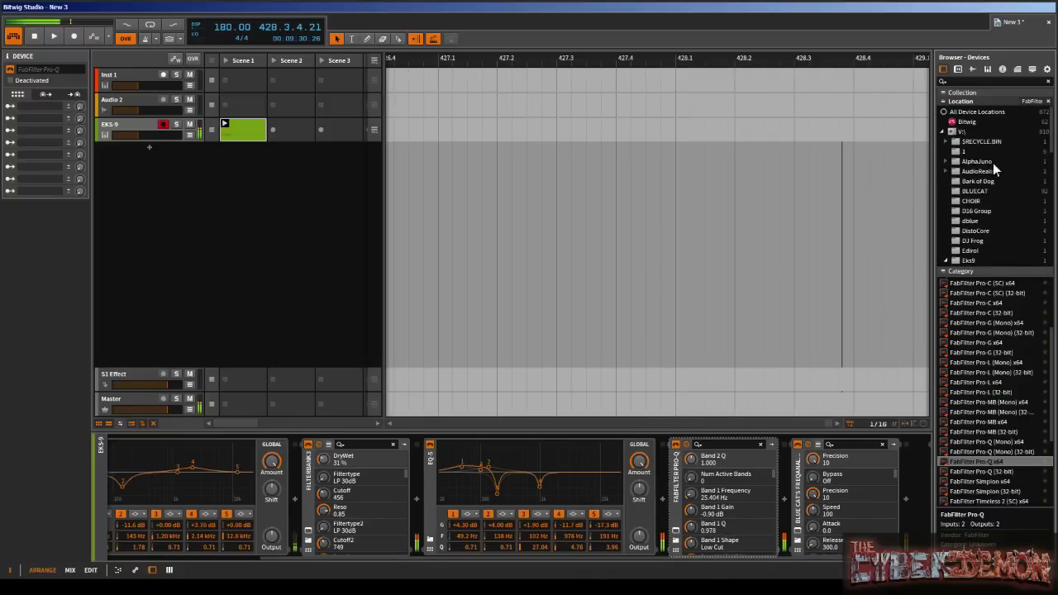
scroll(991, 163, "down", 5)
scroll(977, 184, "up", 5)
left_click(957, 122)
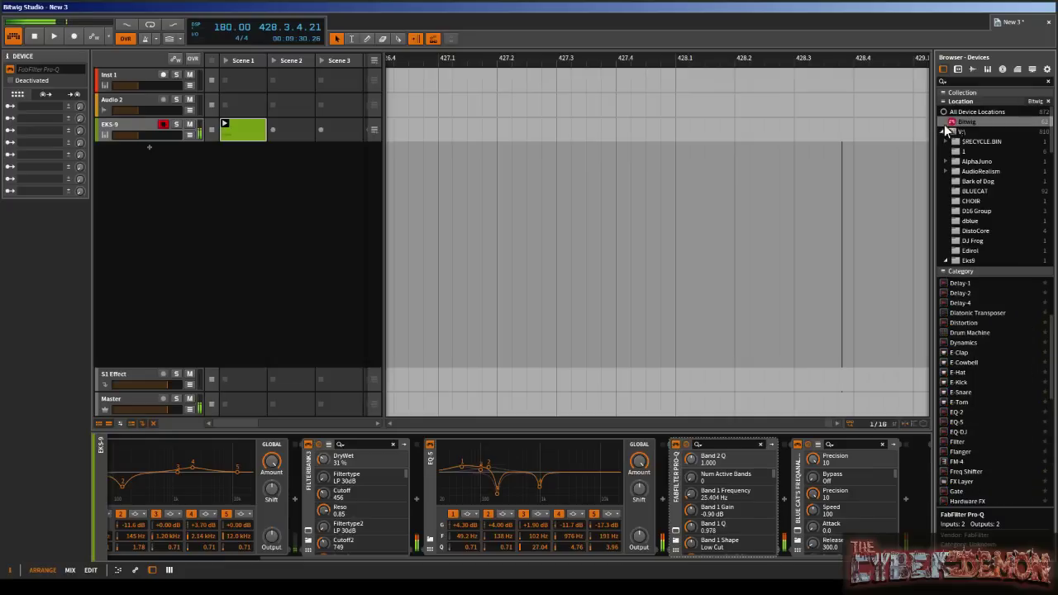
scroll(991, 408, "down", 2)
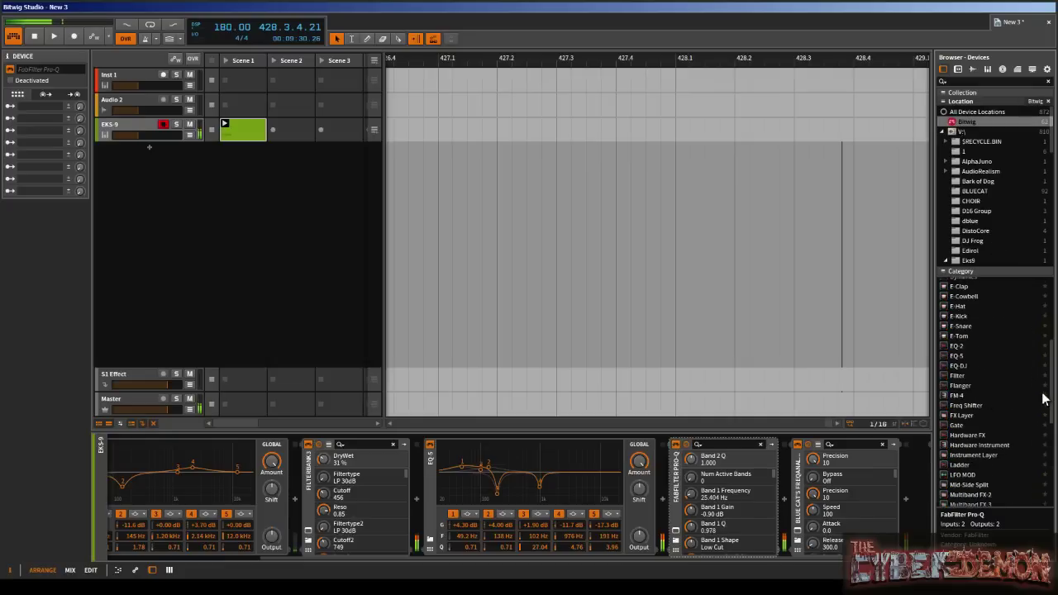
scroll(1024, 400, "down", 2)
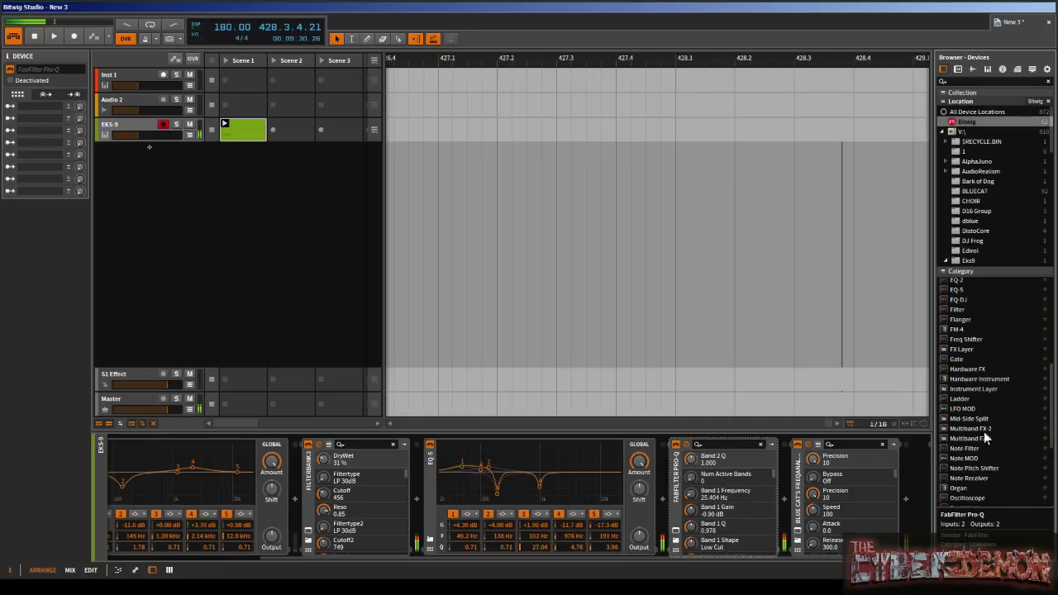
mouse_move(978, 428)
left_mouse_down()
mouse_move(806, 483)
mouse_move(787, 504)
left_mouse_up()
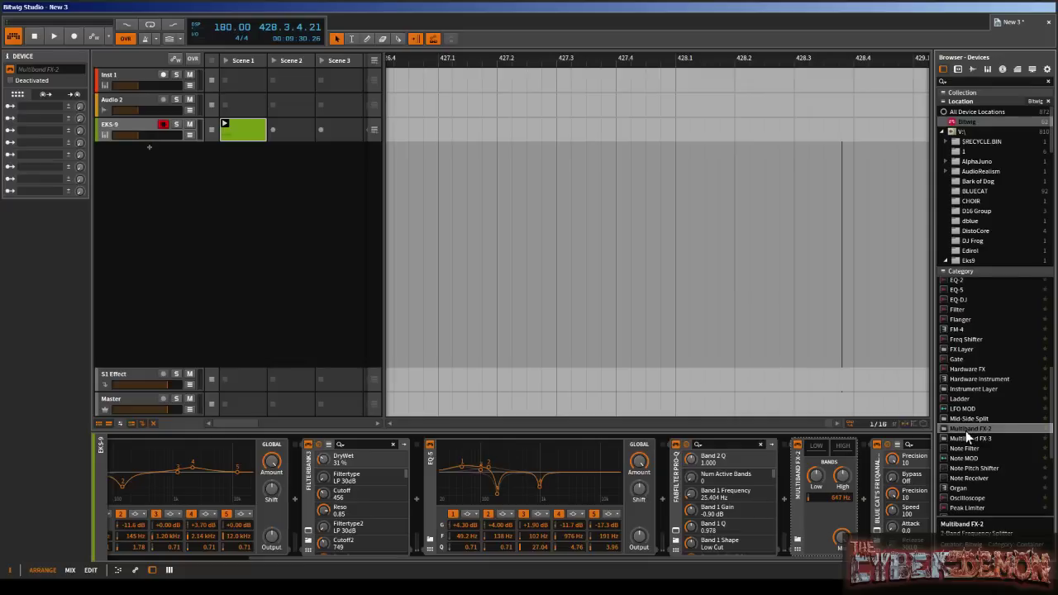
- Load a Chorus from Bitwig's devices into the high band of Multiband FX-2
scroll(988, 321, "up", 4)
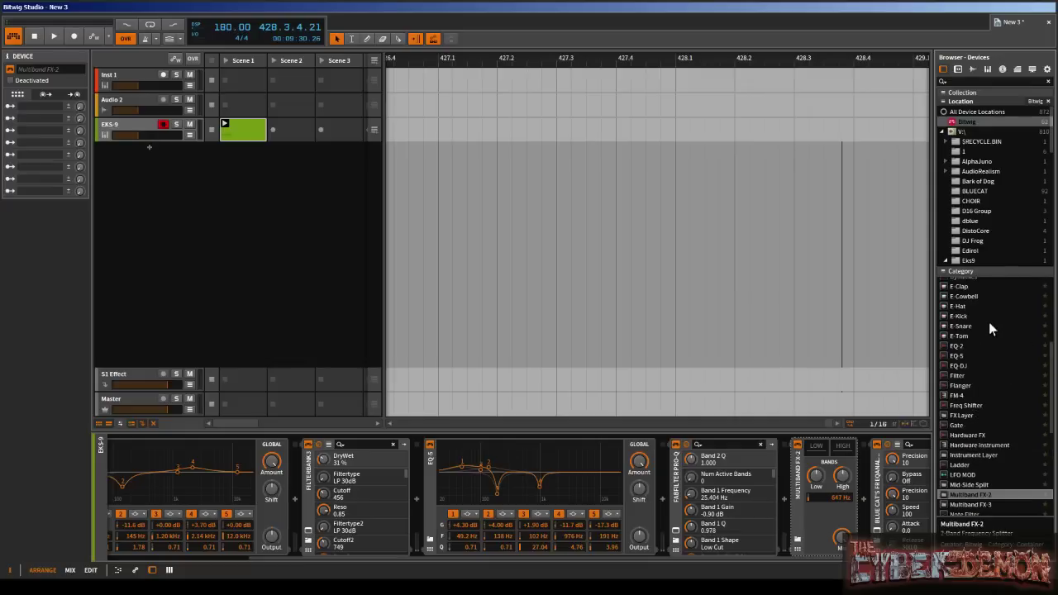
scroll(988, 322, "down", 4)
scroll(1005, 348, "down", 2)
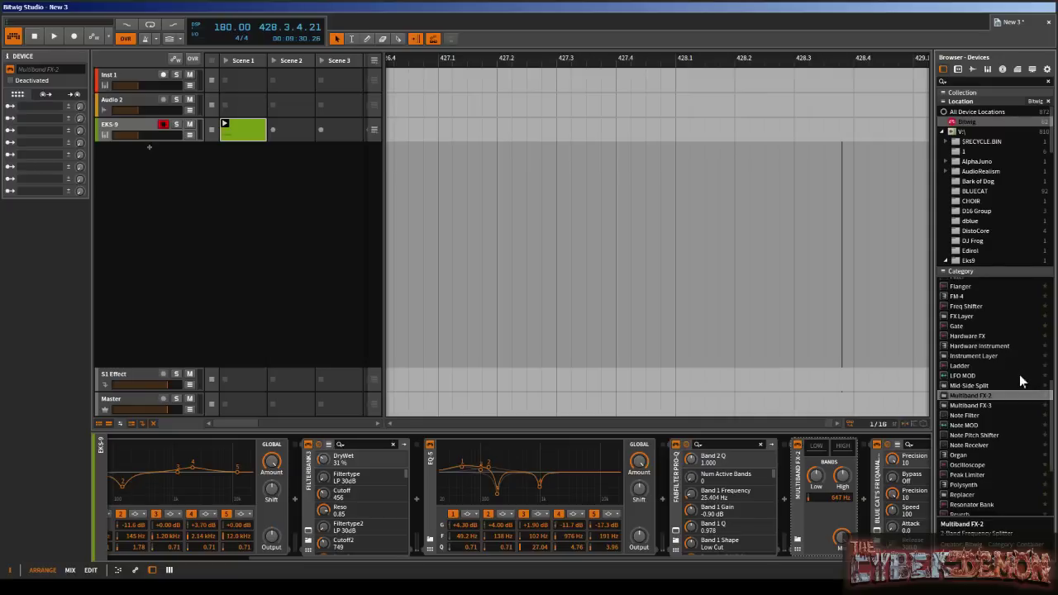
scroll(1018, 379, "down", 6)
scroll(1007, 390, "up", 10)
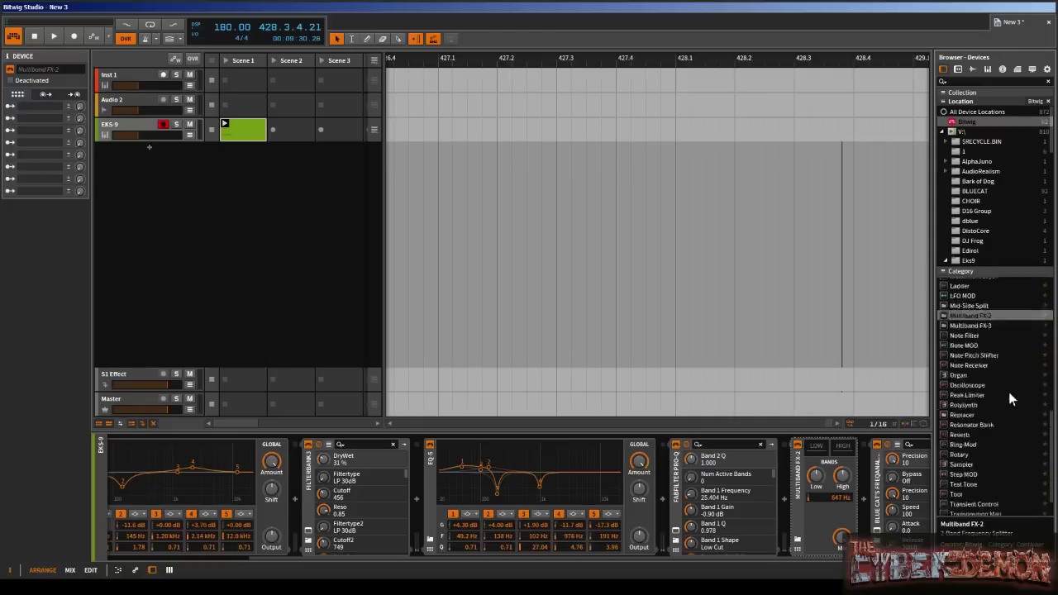
scroll(1005, 376, "up", 2)
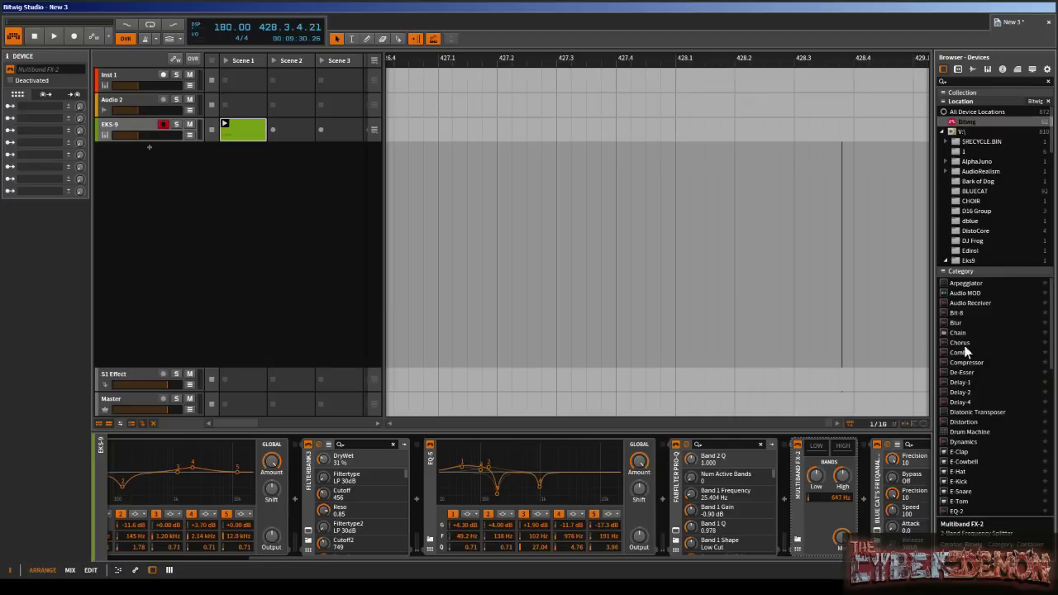
left_click_drag(964, 345, 851, 443)
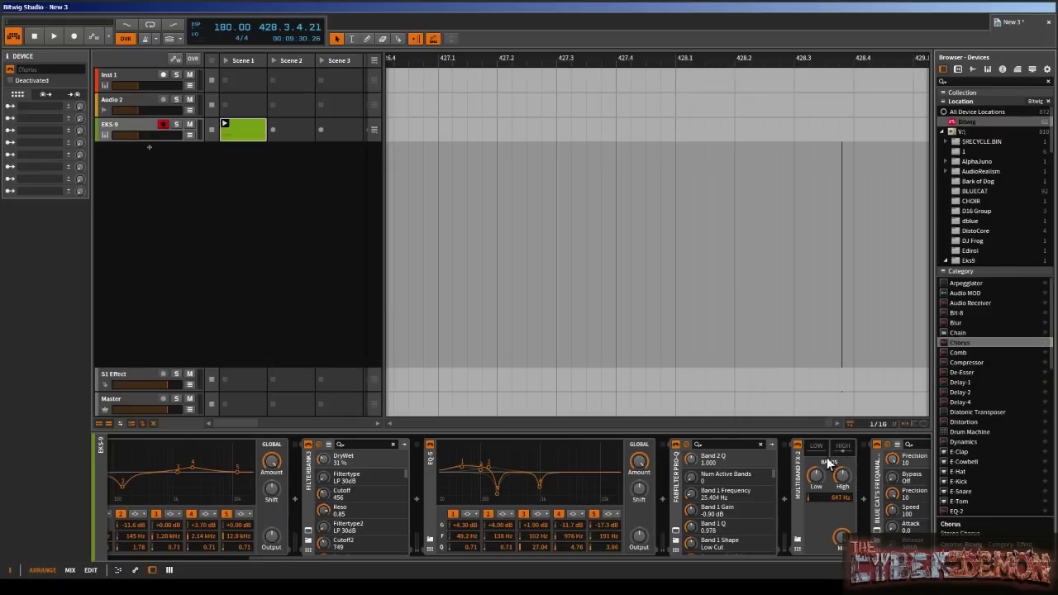
scroll(807, 555, "right", 3)
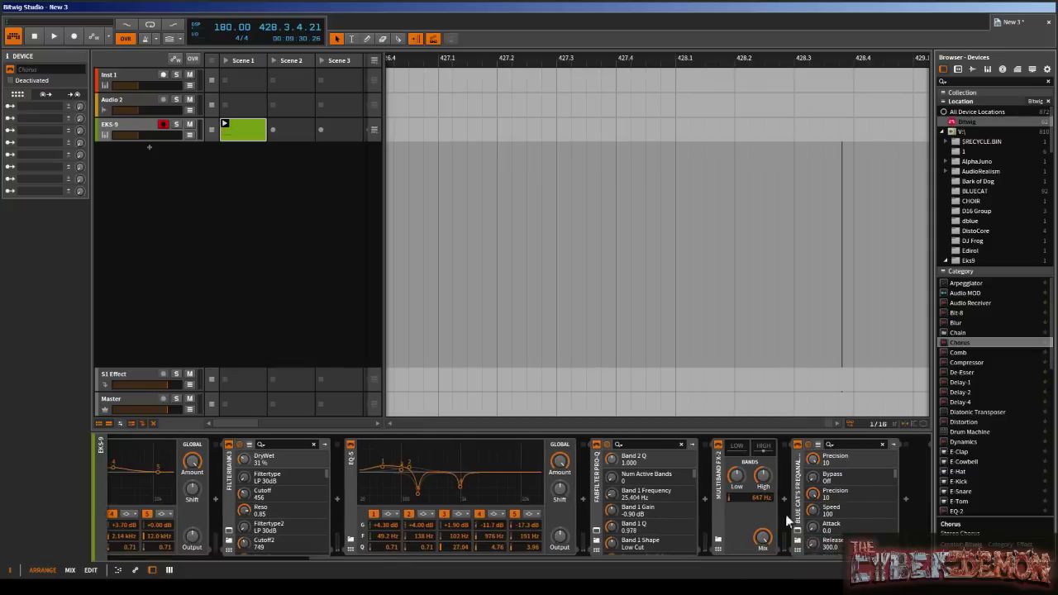
left_click_drag(751, 436, 763, 446)
- Play the EKS-9 clip, set Multiband FX-2's crossover to 121 Hz and move the device directly before FilterBank3
left_click(222, 124)
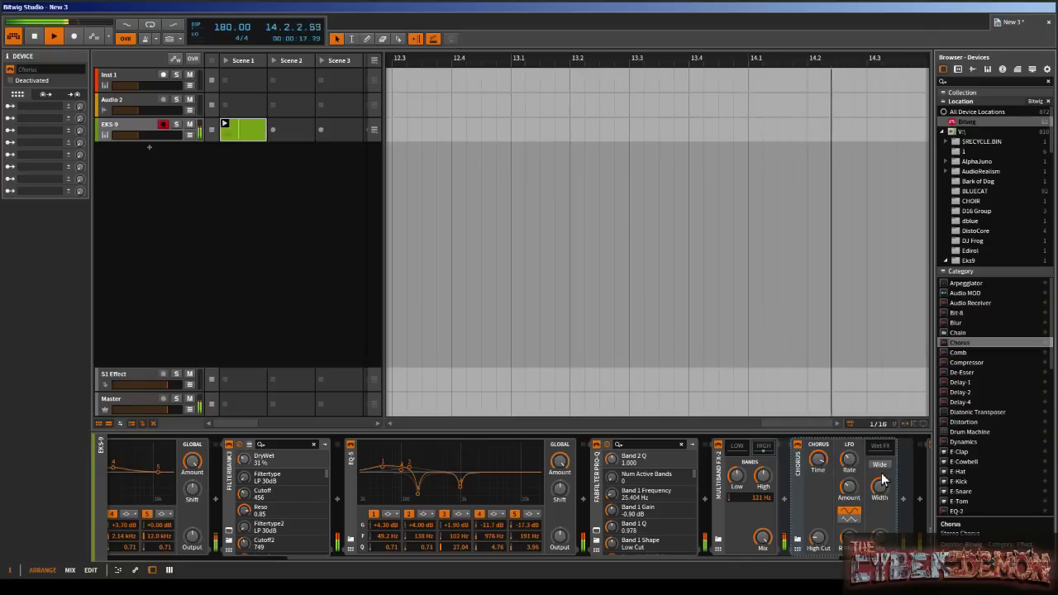
left_click(722, 459)
left_click_drag(718, 480, 217, 484)
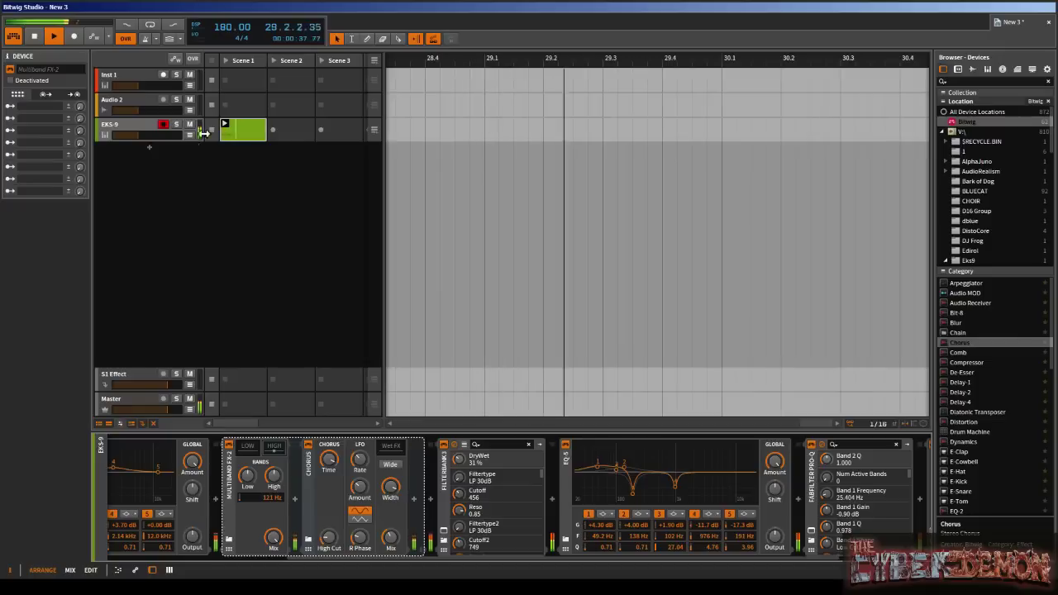
- Create a group track, place the EKS-9 track inside it and select the unfolded group track
left_click(123, 134)
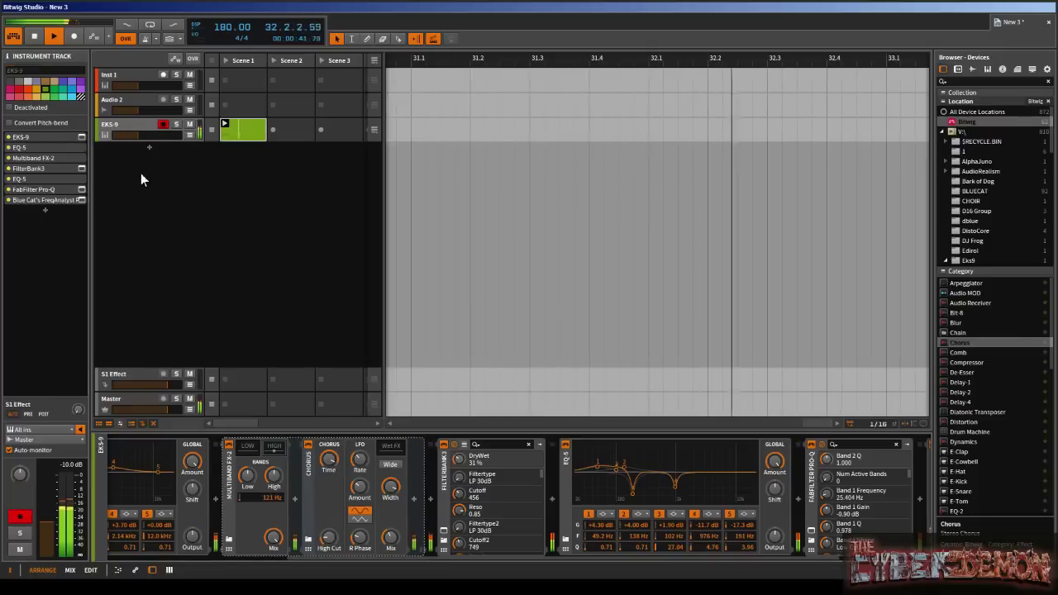
key("ctrl+g")
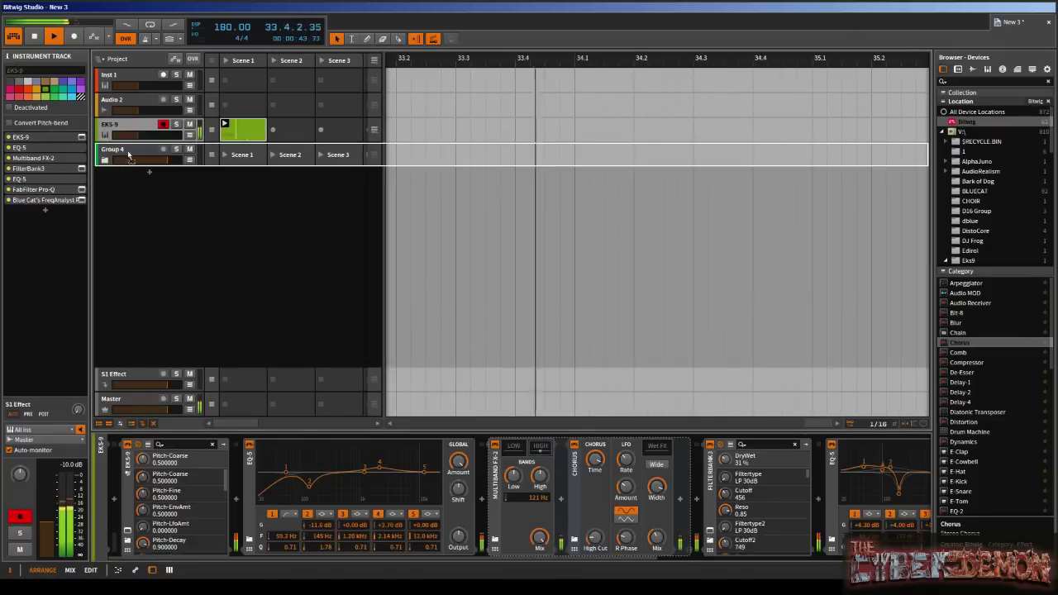
left_click_drag(127, 152, 125, 150)
left_click(106, 135)
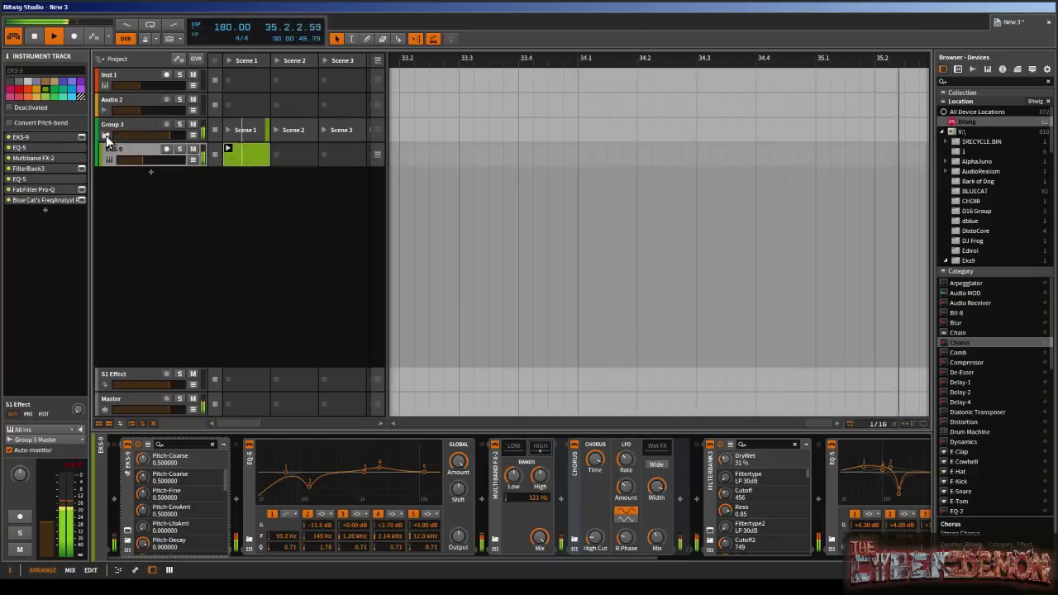
left_click(132, 124)
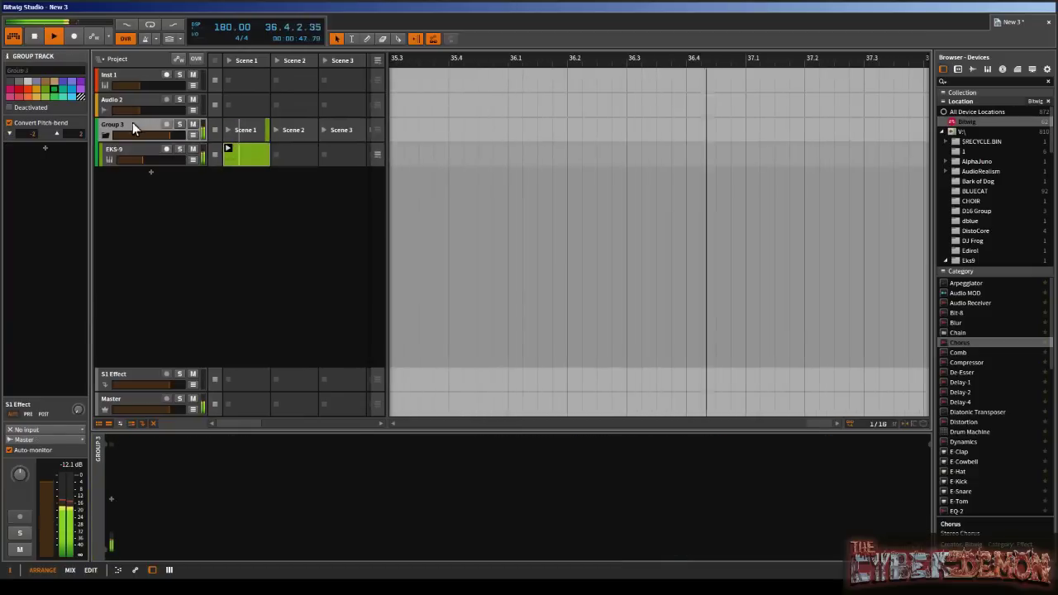
- Copy the group's Scene 1 clip into the arranger and position it at 33.1.1.00
left_click(341, 128)
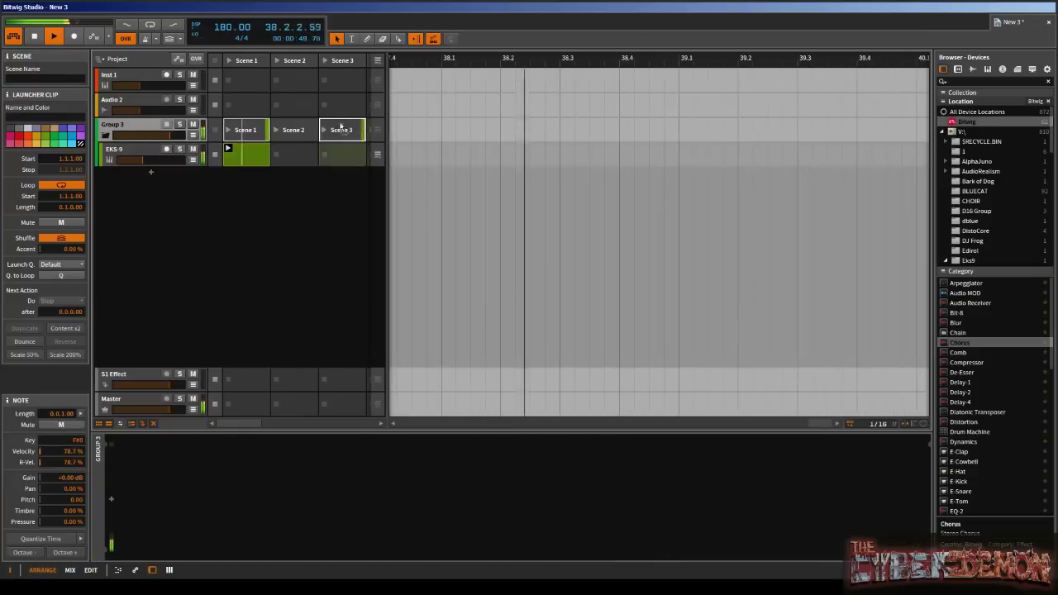
left_click_drag(340, 127, 398, 129)
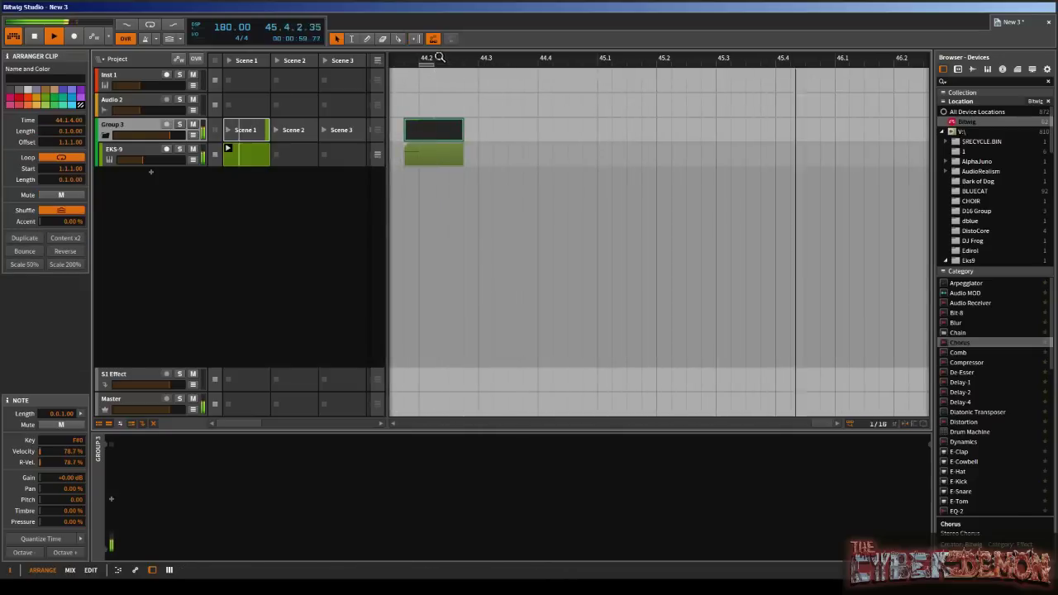
left_click_drag(460, 62, 604, 64)
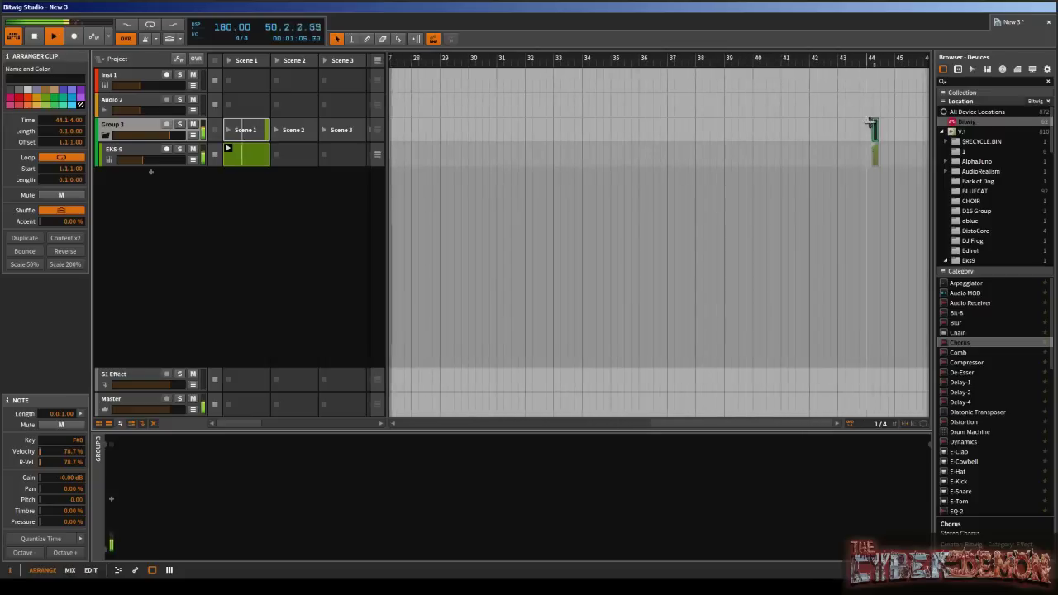
left_click_drag(871, 133, 555, 131)
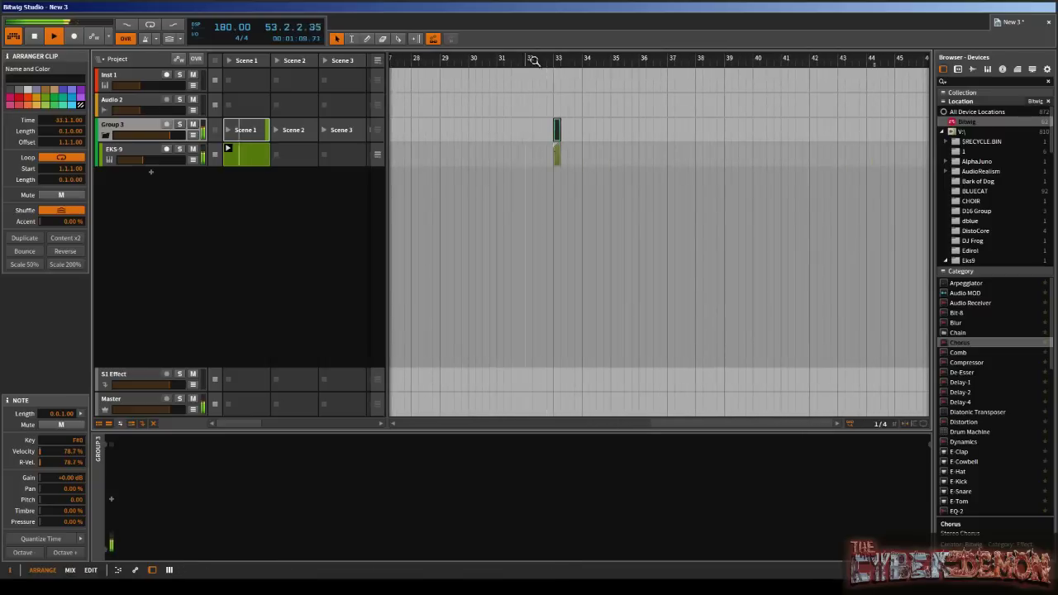
- Loop the arranger over the one-beat clip at bar 33 and return playback to the arrangement
left_click_drag(562, 65, 553, 65)
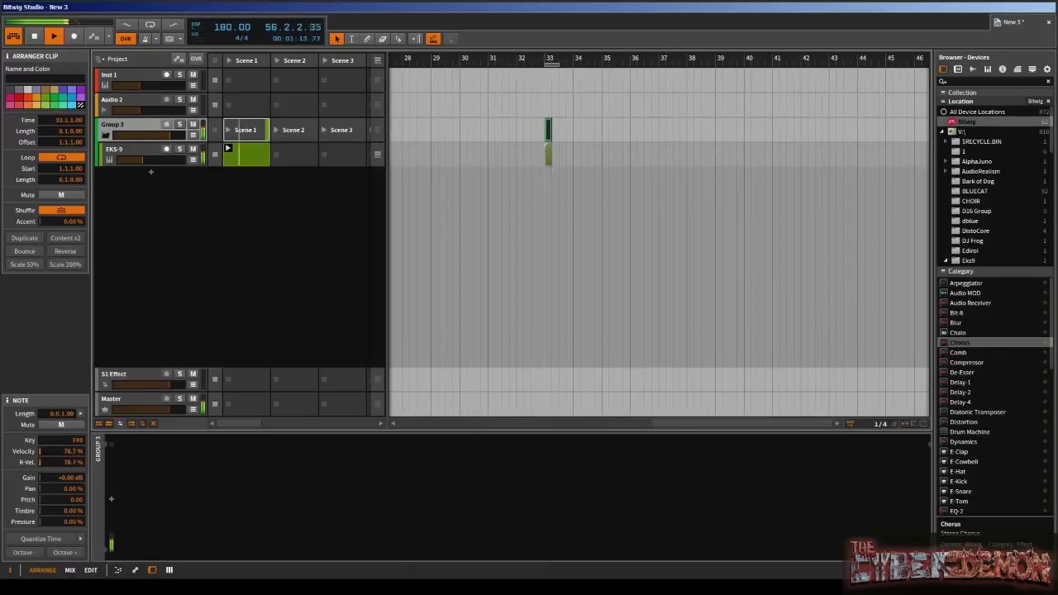
left_click(155, 22)
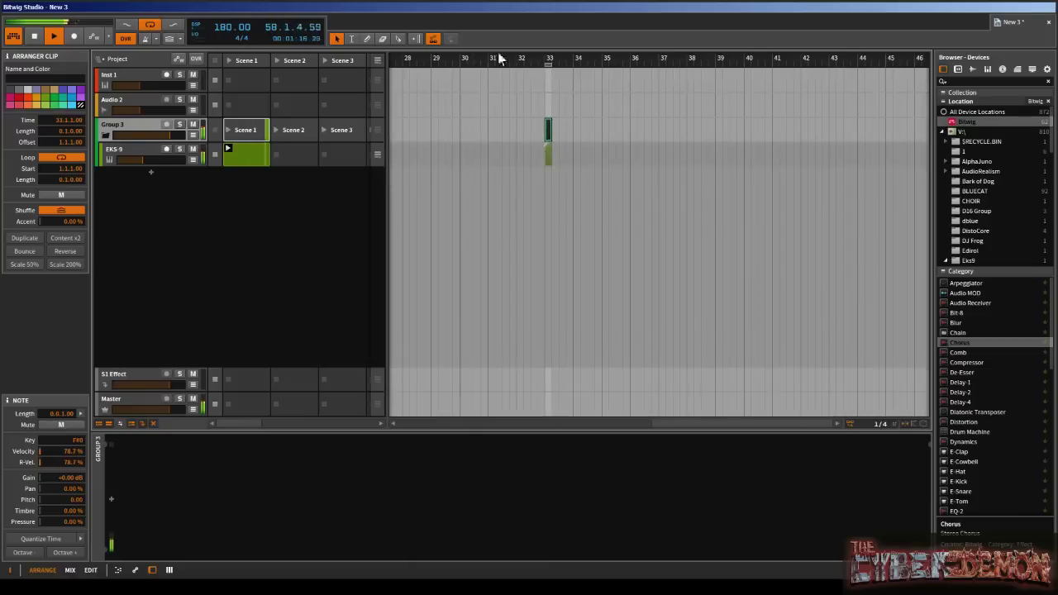
left_click(377, 60)
- Bounce the group track's clip at bar 33 to audio
left_click_drag(549, 61, 579, 140)
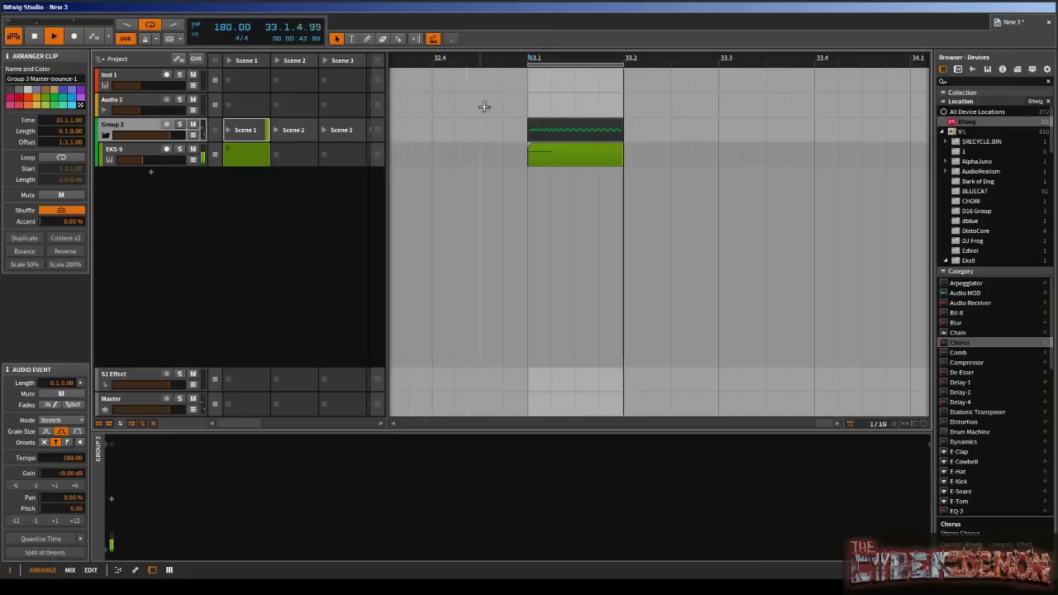
left_click(589, 124)
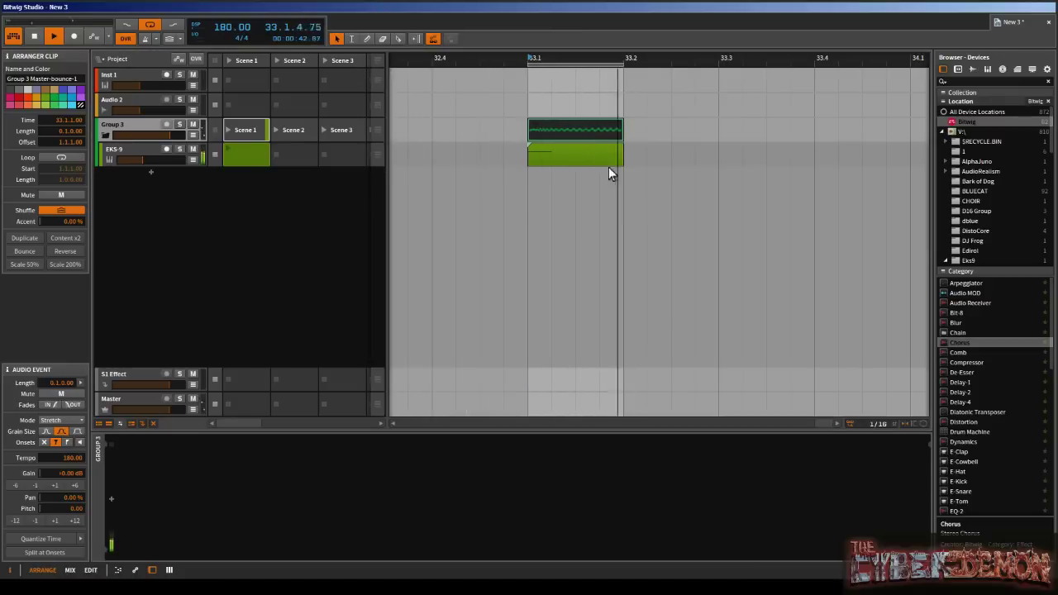
left_click(550, 125)
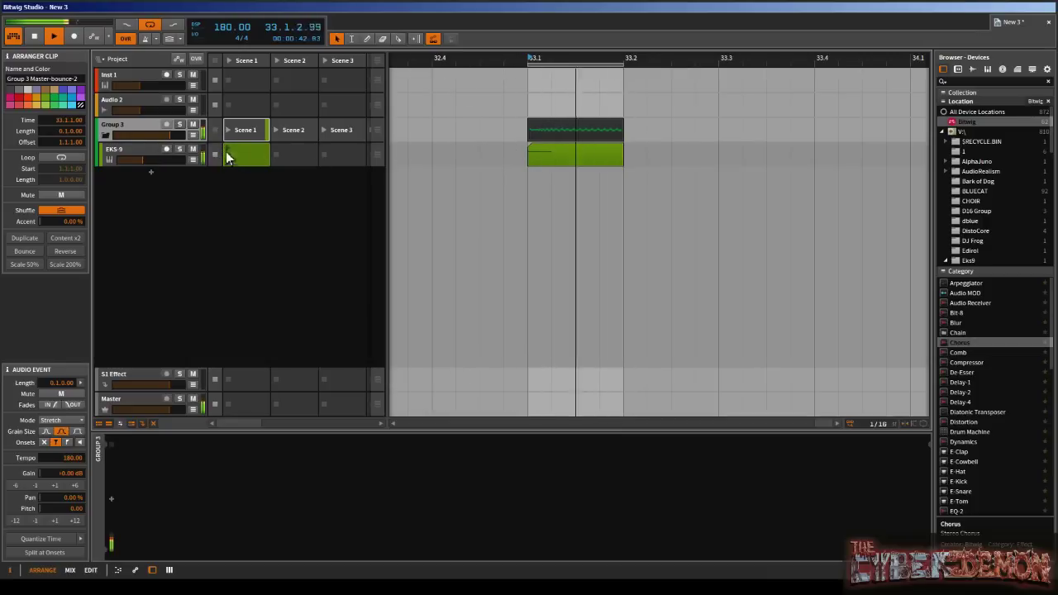
- Mute and deactivate the EKS-9 track so that only the bounced group audio plays
left_click(193, 151)
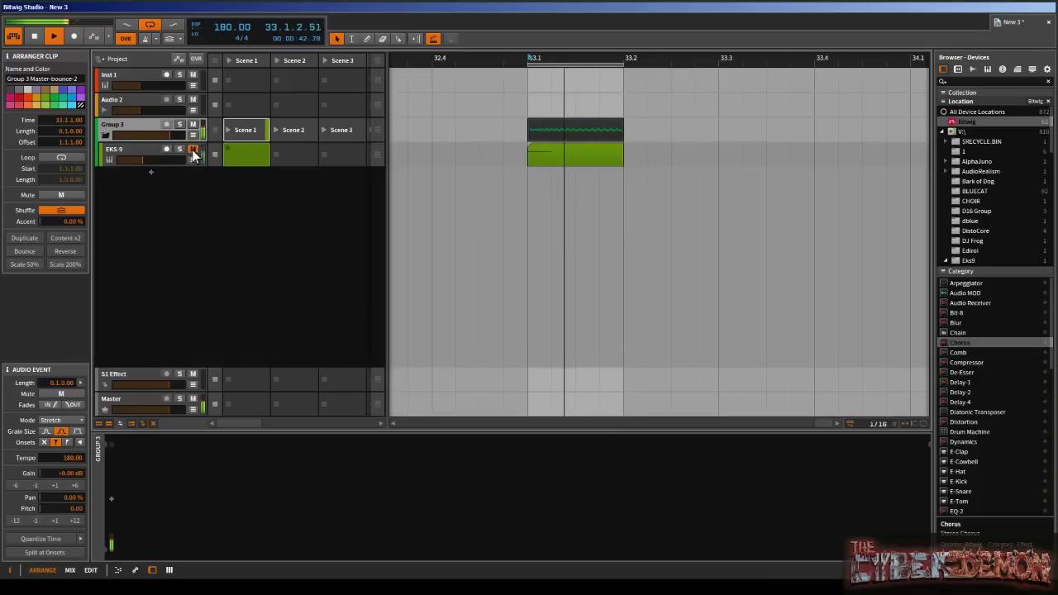
left_click(135, 148)
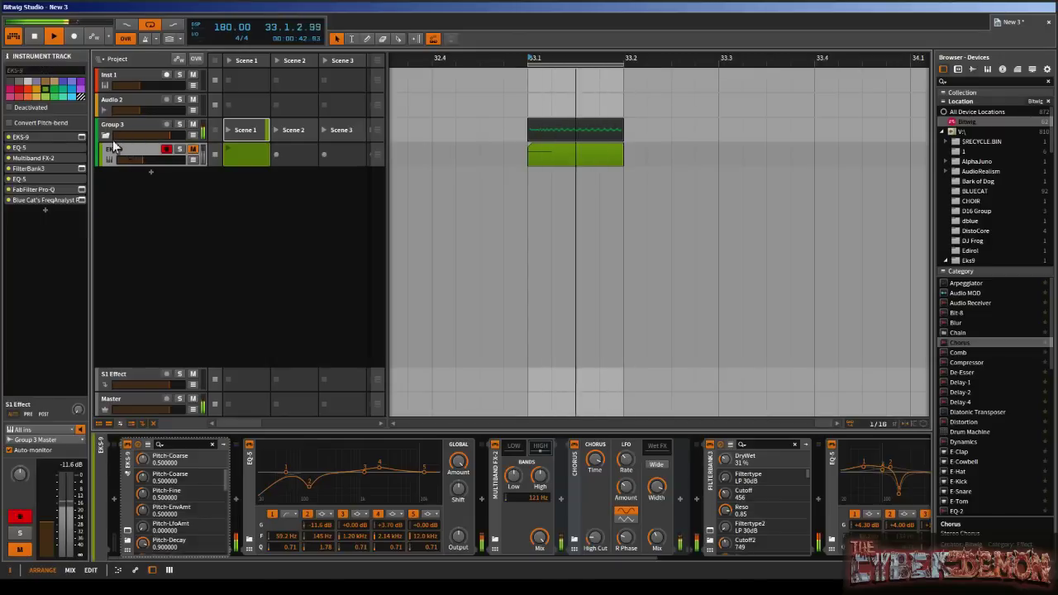
left_click(10, 108)
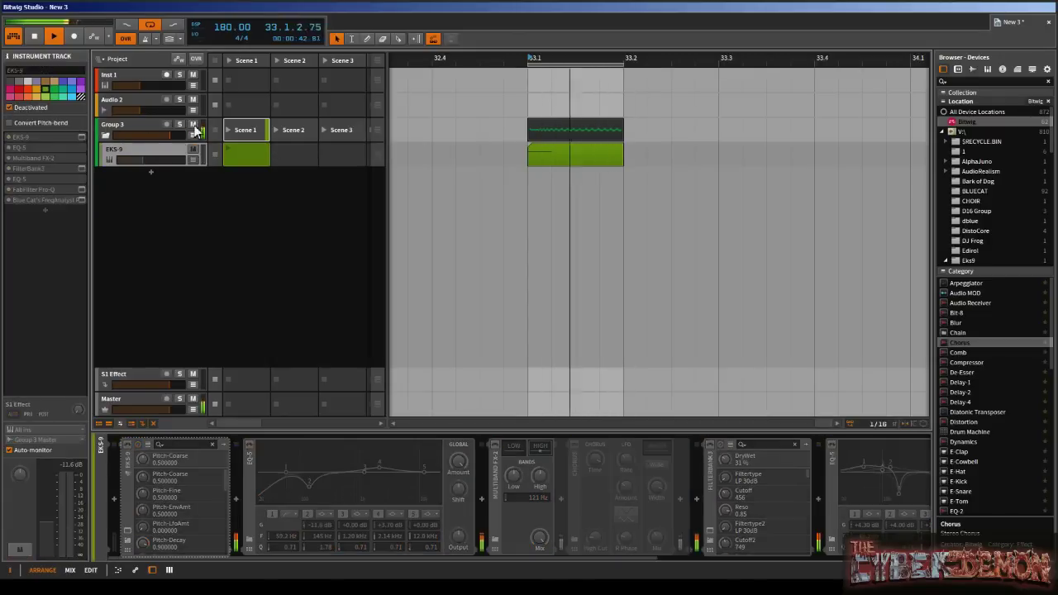
- Open the bounced group clip in the audio editor and shape its gain curve to start about 2 dB up and quickly return to flat
double_click(562, 129)
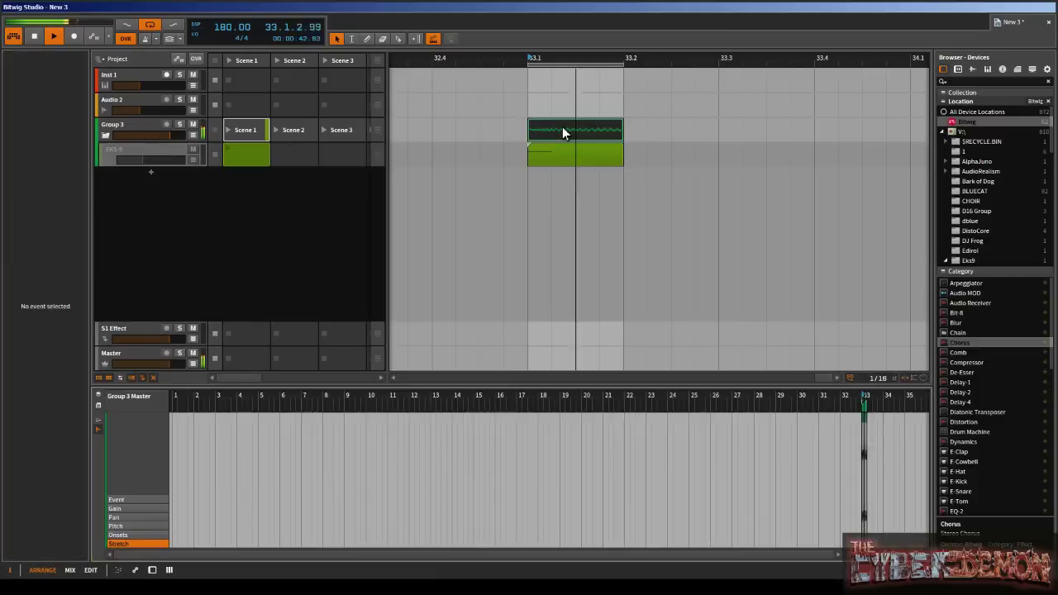
left_click_drag(872, 402, 851, 566)
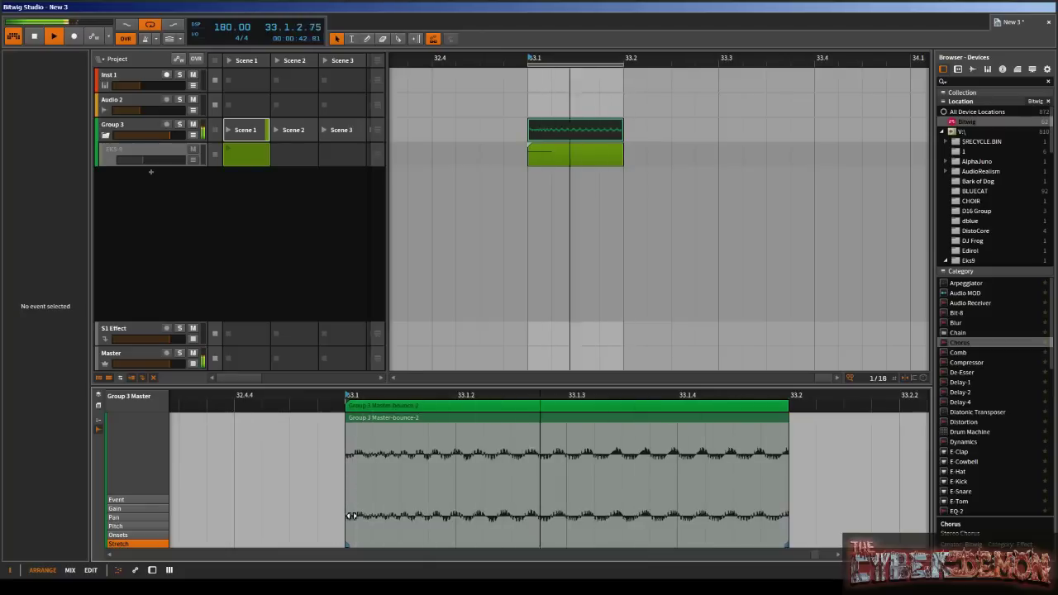
left_click(114, 509)
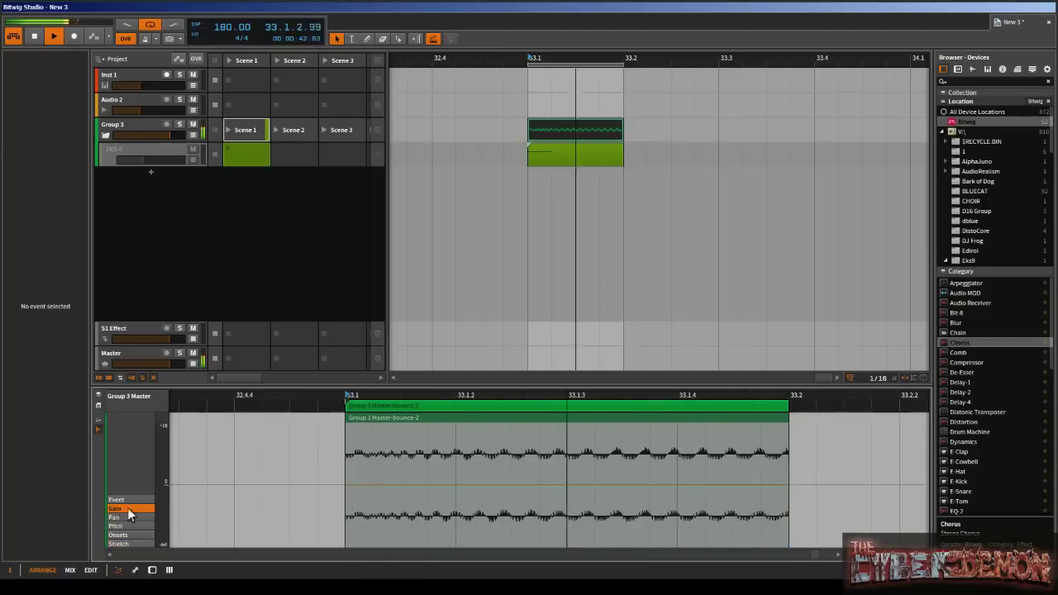
left_click(360, 485)
left_click_drag(345, 484, 346, 505)
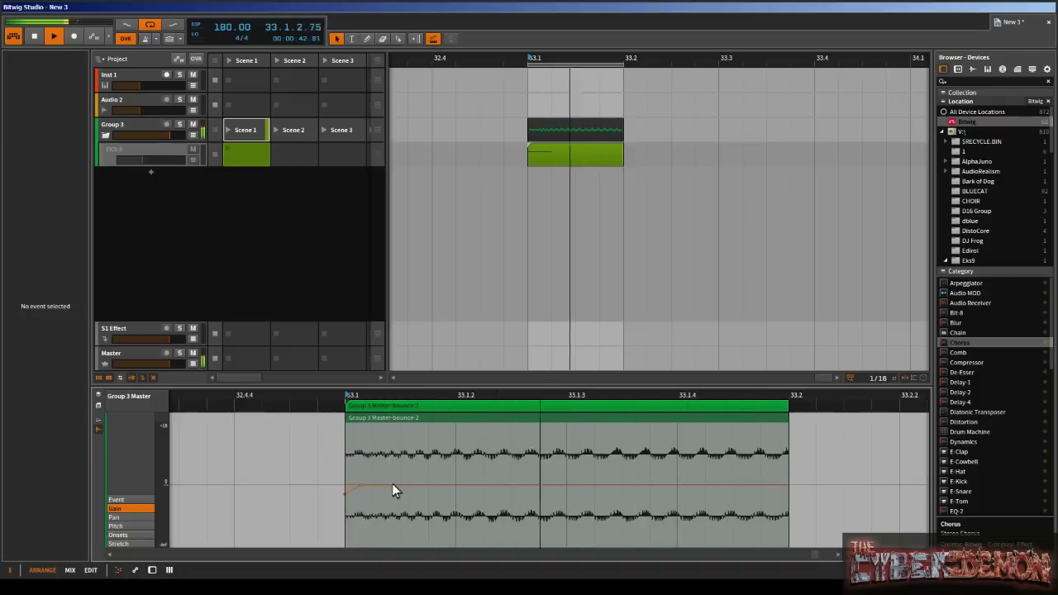
left_click_drag(361, 486, 372, 493)
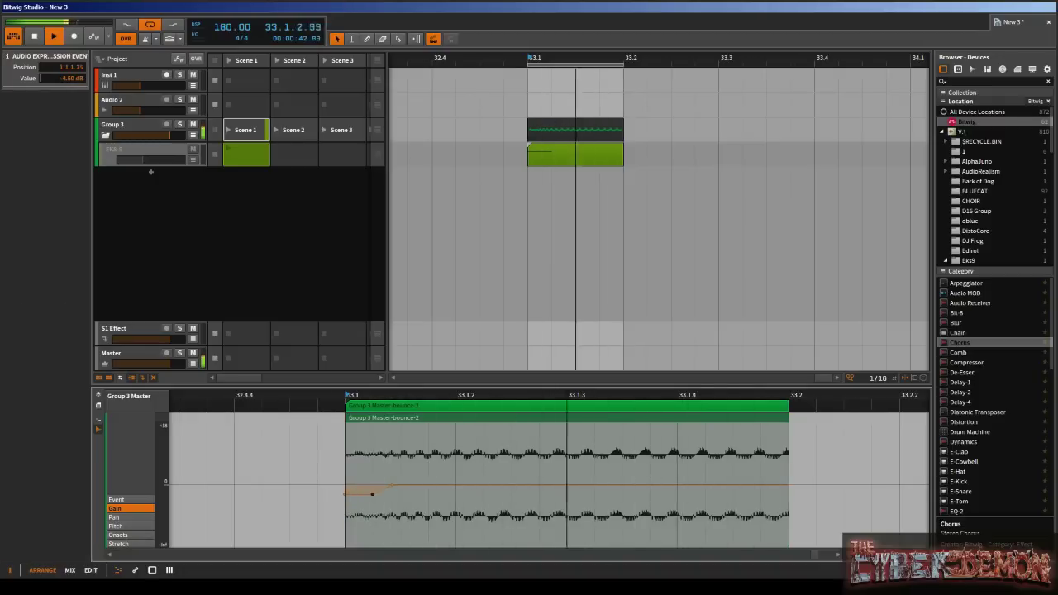
left_click_drag(372, 530, 345, 438)
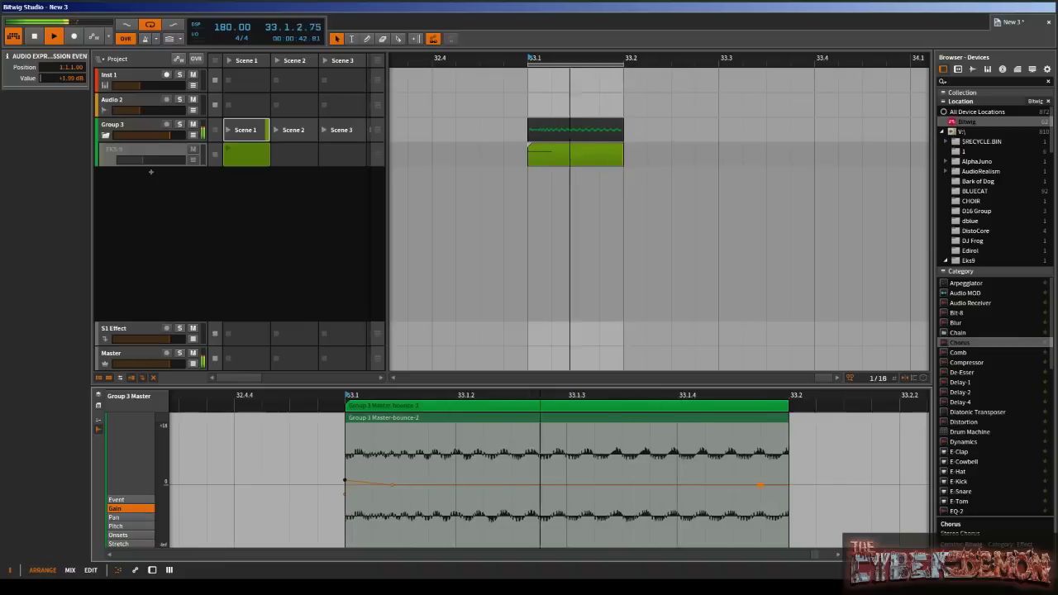
- Try a gain fade-out at the end of the bounced clip, level it back to flat and add a mid-clip gain point
left_click(785, 493)
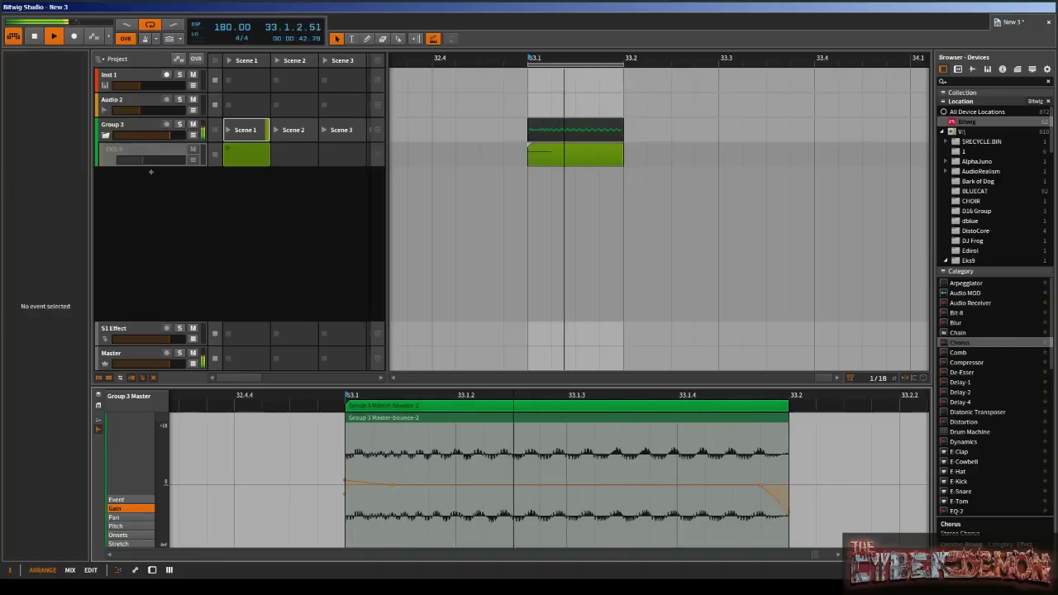
left_click_drag(787, 423, 787, 500)
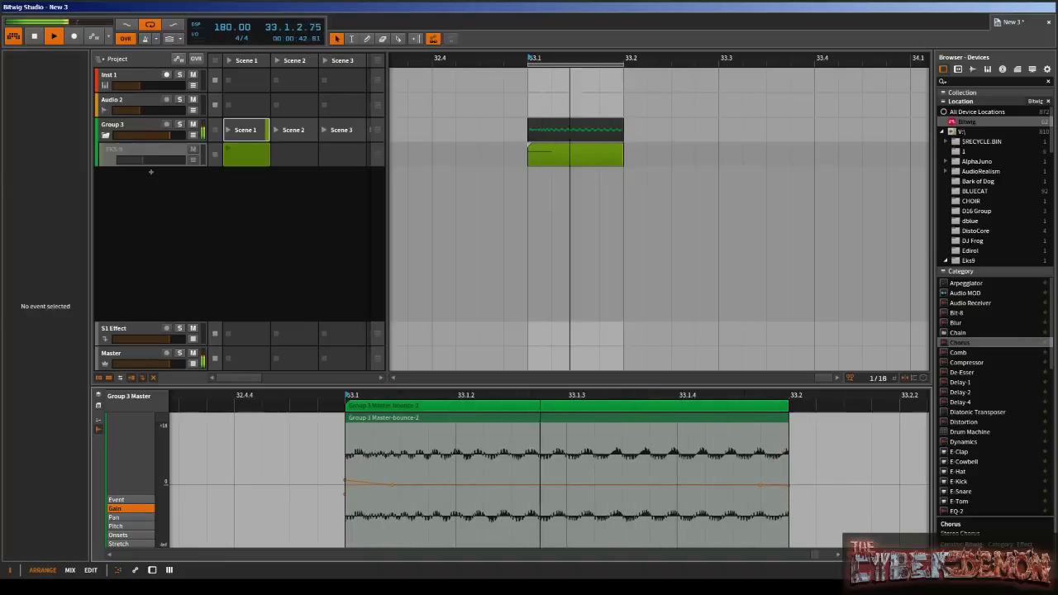
left_click_drag(484, 493, 528, 490)
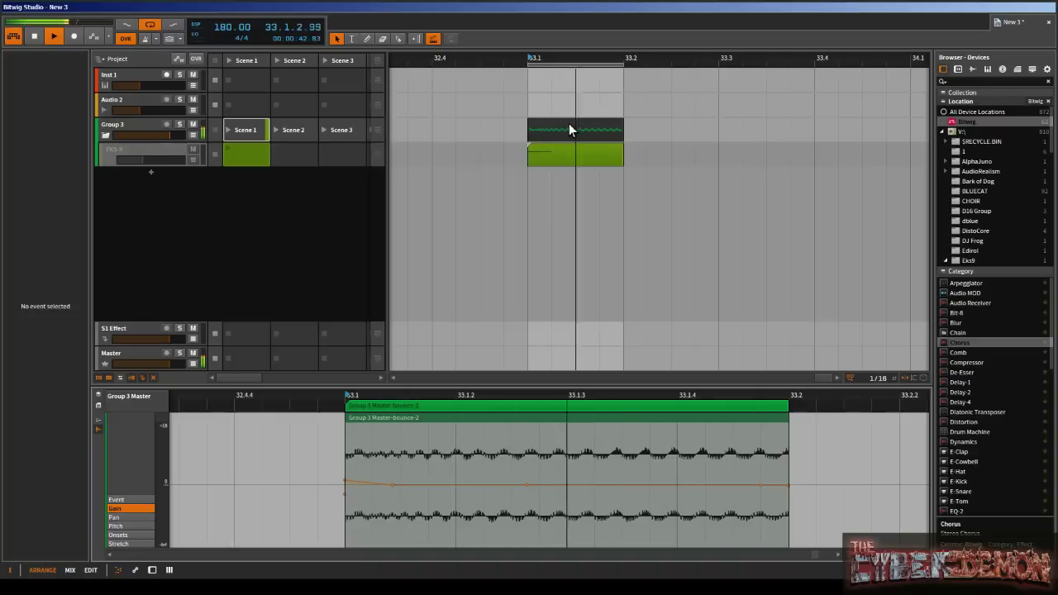
- Reactivate the EKS-9 track and replace the group clip's bounced audio at 33.1 with a fresh bounce
left_click(146, 154)
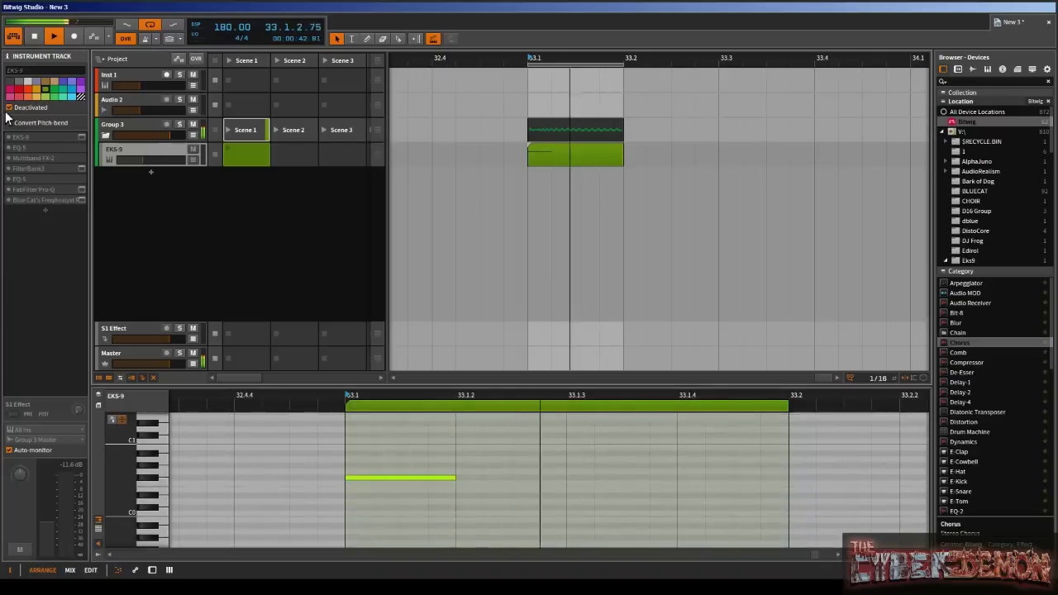
left_click(476, 116)
left_click(558, 123)
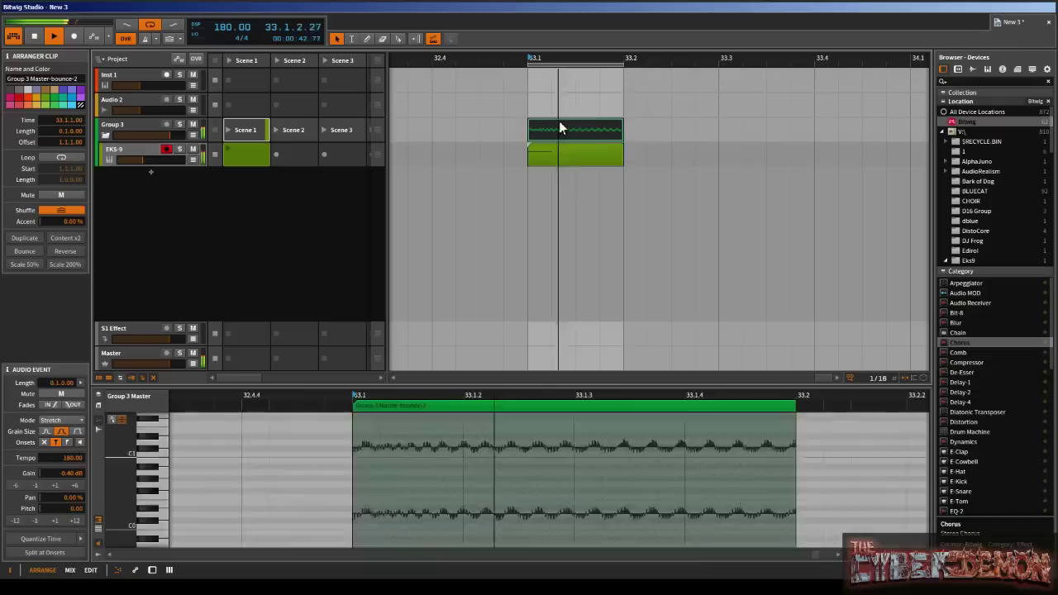
key("Delete")
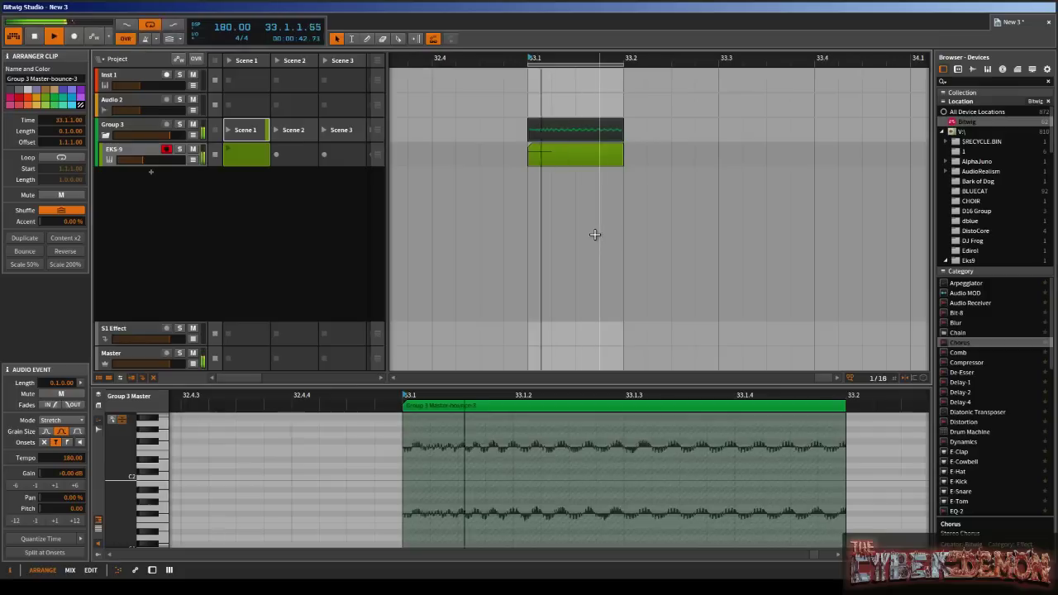
- Delete the bounced audio from the group clip at 33.1 once more and bounce it again
left_click(555, 122)
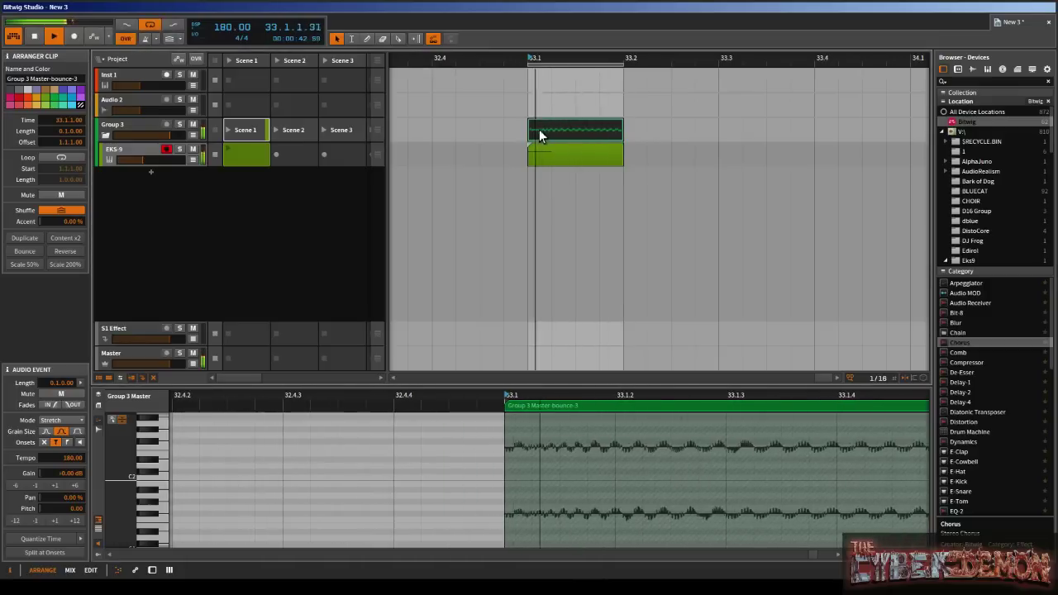
key("Delete")
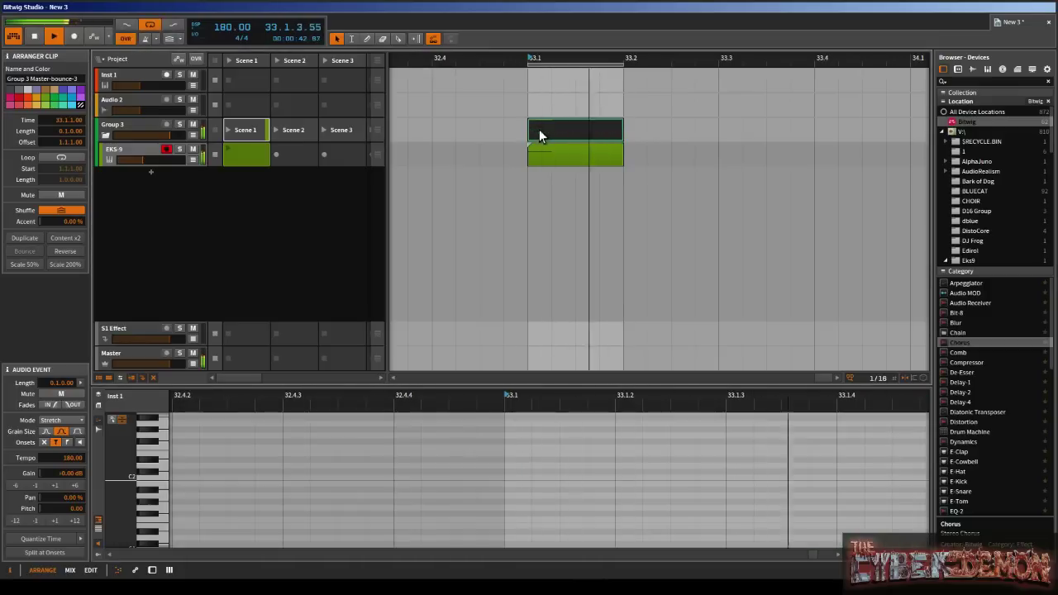
left_click(583, 234)
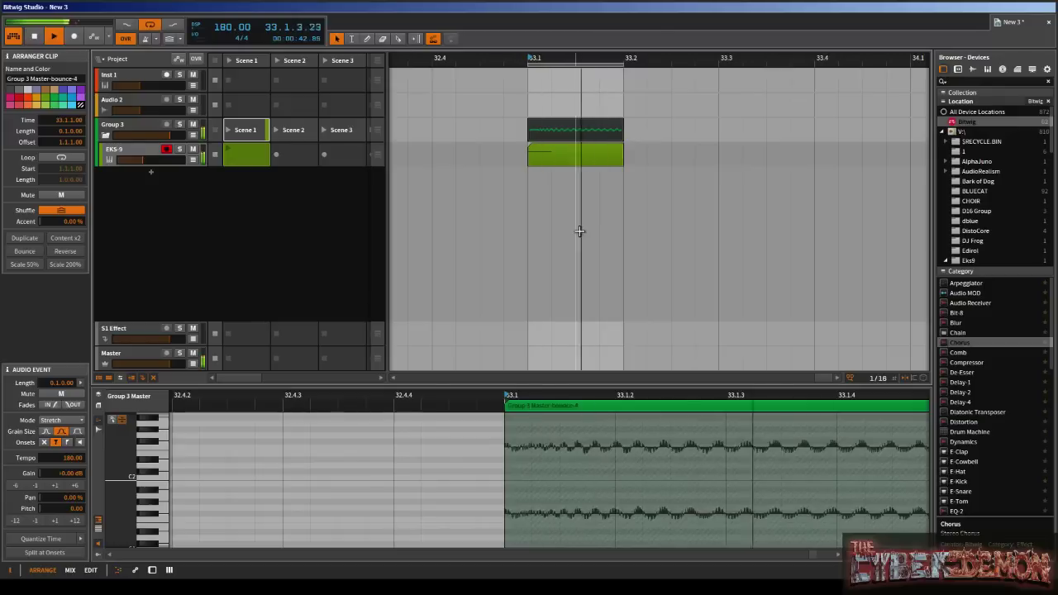
left_click(552, 130)
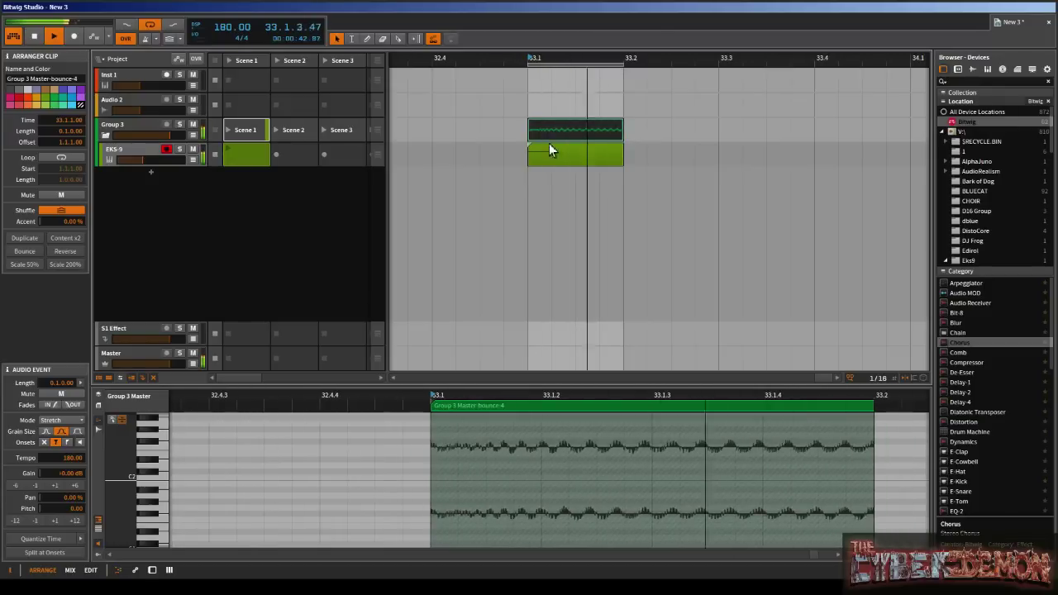
- Show the EKS-9 track's device chain and duplicate the group's one-beat clip from 33.1 to 33.2
left_click(162, 157)
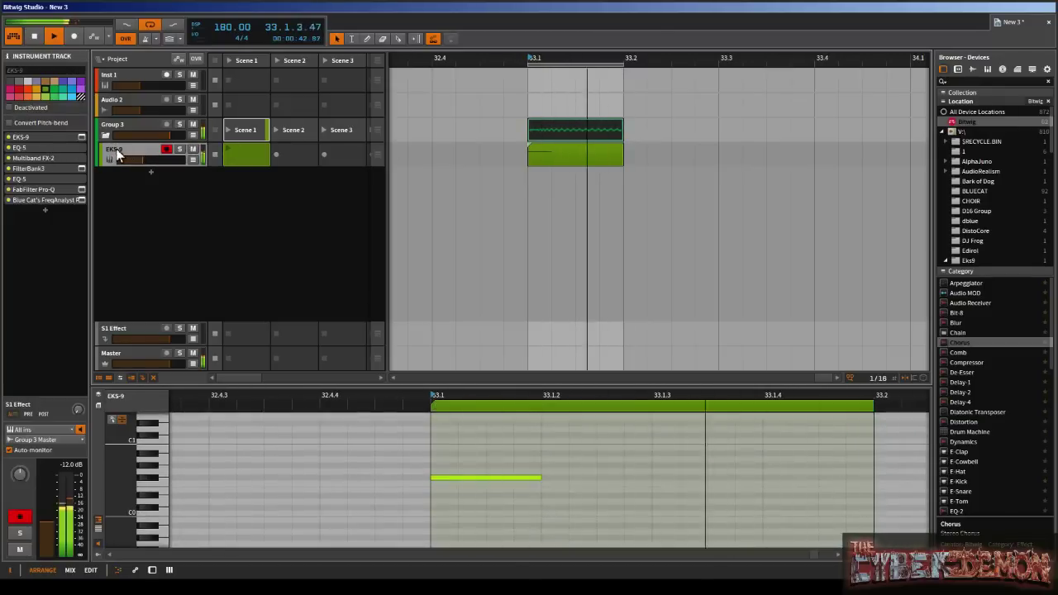
key("d")
left_click(127, 148)
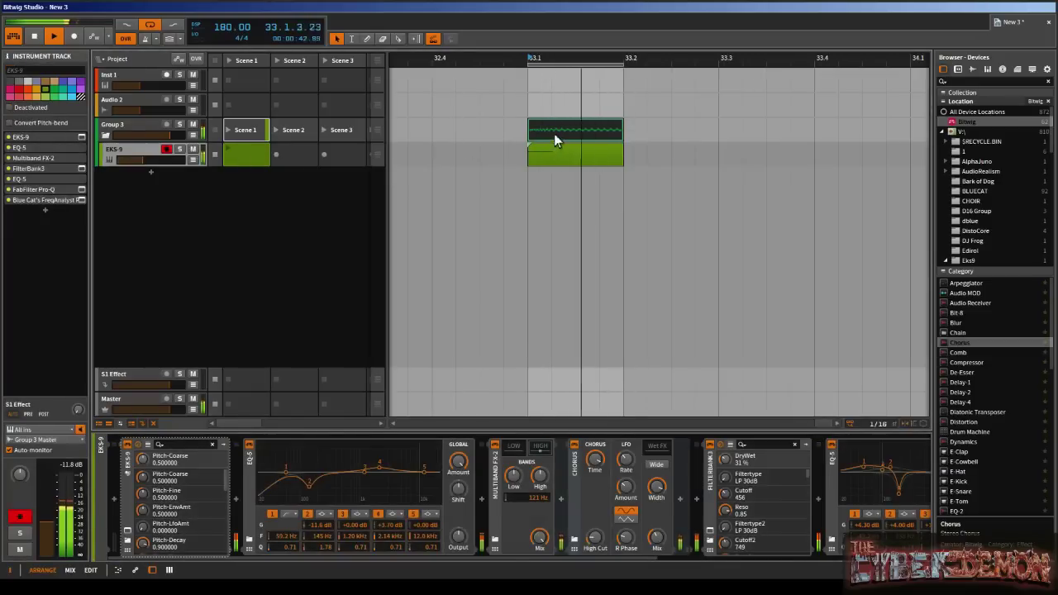
double_click(553, 133)
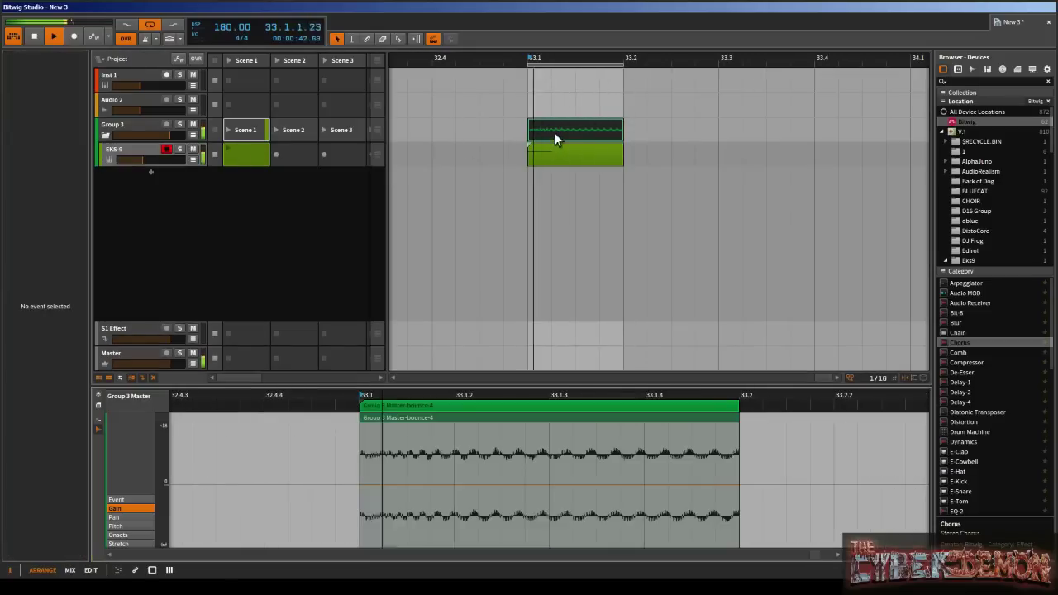
left_click(147, 153)
double_click(148, 153)
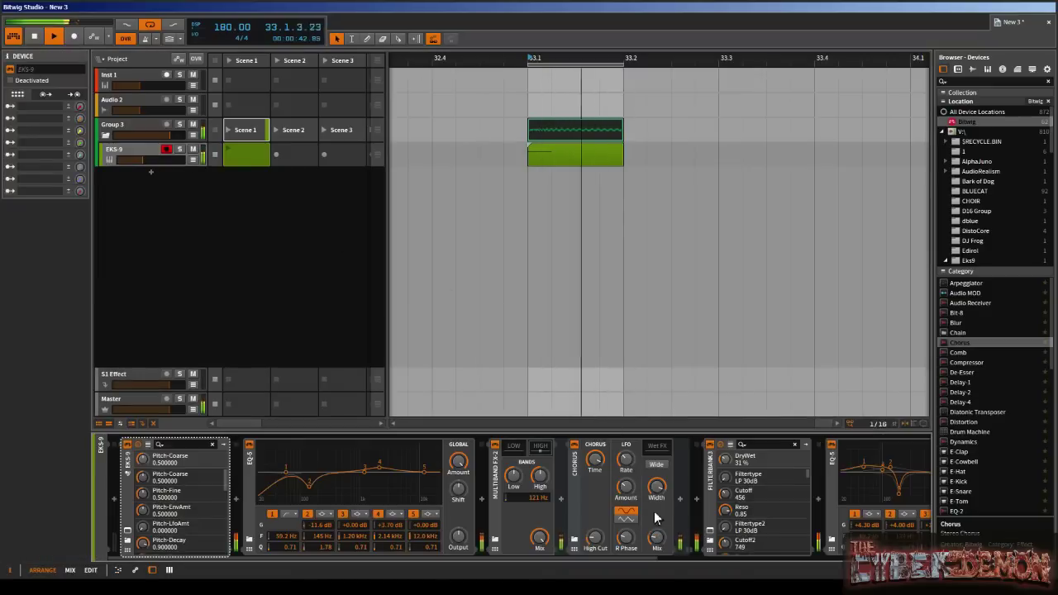
left_click_drag(556, 129, 651, 126)
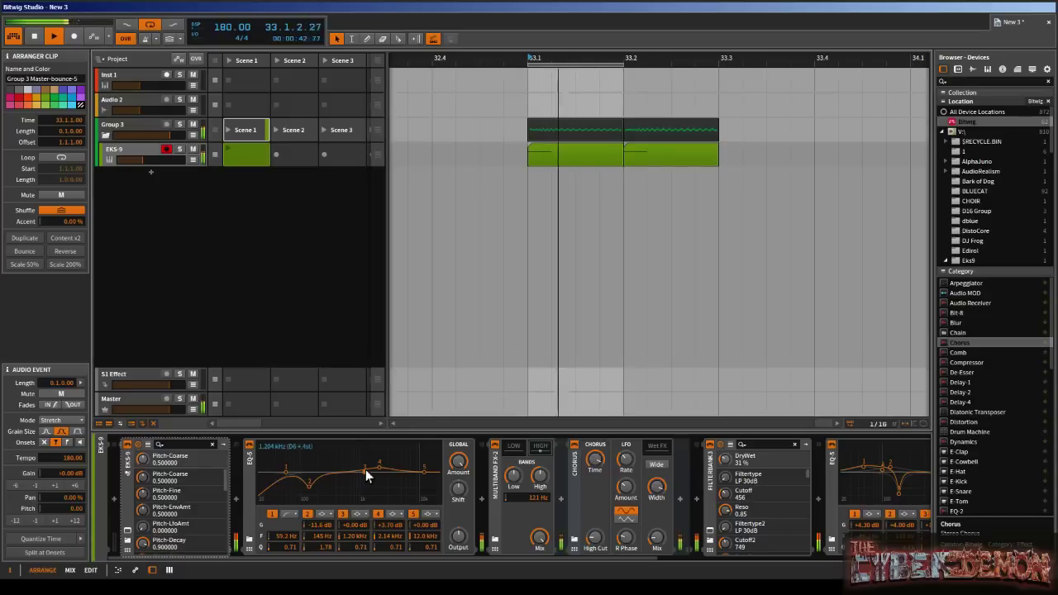
- Remove the 33.1 clip's bounced audio and retune the first EQ-5: band 3 to -11.3 dB at 370 Hz, band 5 to -0.90 dB at 286 Hz
left_click_drag(366, 471, 342, 465)
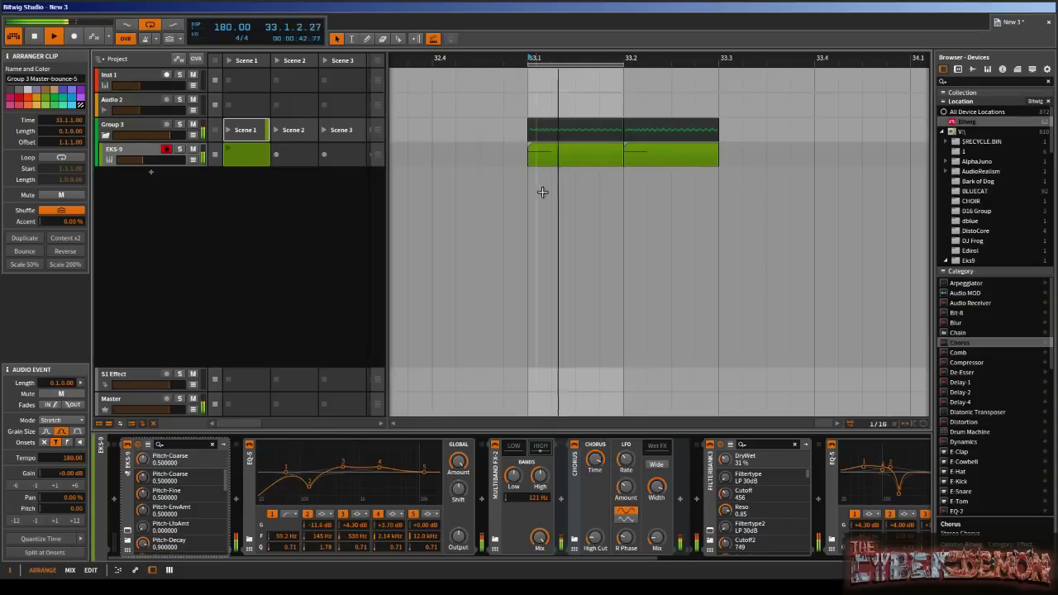
left_click(568, 128)
key("ctrl+b")
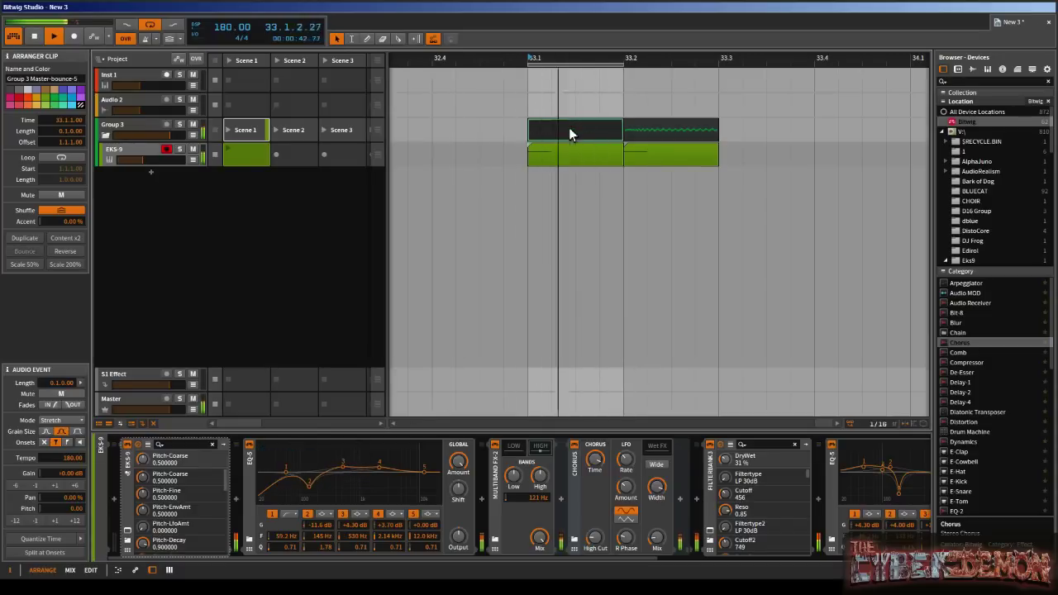
mouse_move(343, 468)
left_mouse_down()
mouse_move(274, 463)
mouse_move(298, 452)
mouse_move(364, 471)
mouse_move(335, 488)
mouse_move(346, 496)
mouse_move(334, 486)
left_mouse_up()
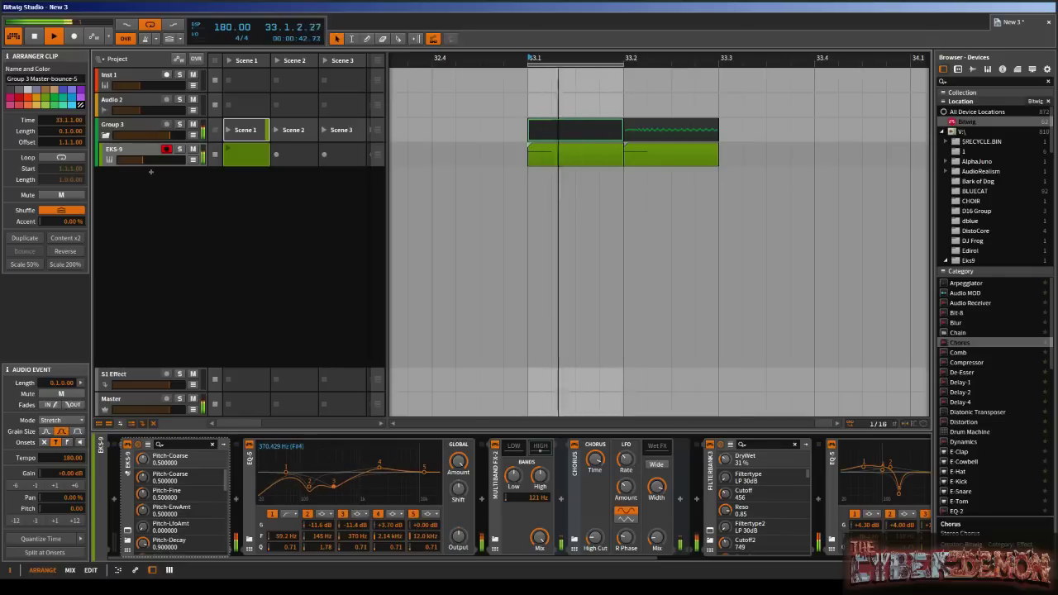
left_click_drag(421, 473, 344, 469)
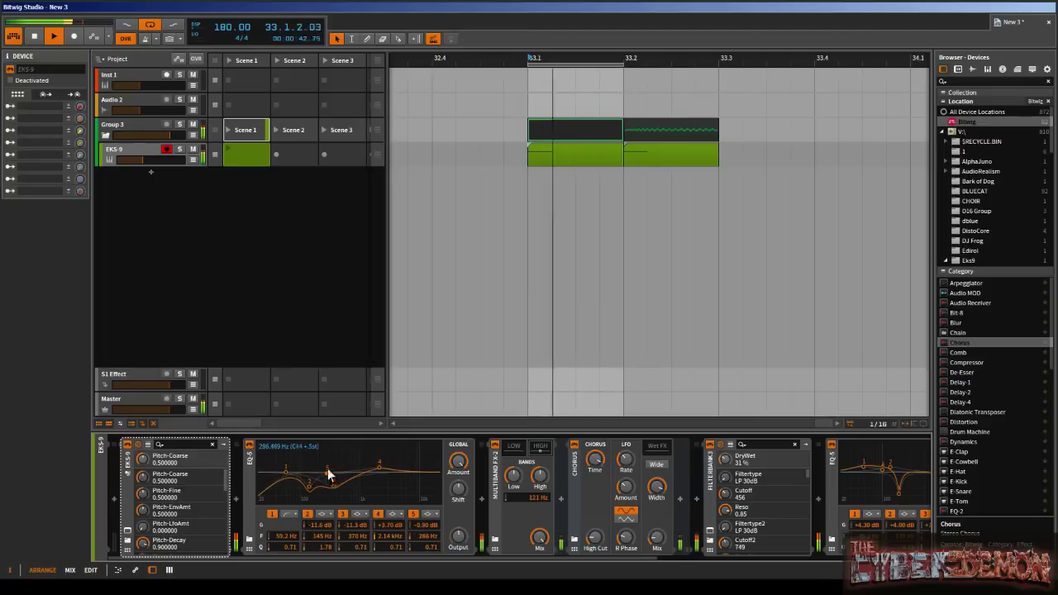
- Bounce the 33.1 group clip with the new EQ and extend the arranger loop to two beats across both clips
left_click(597, 132)
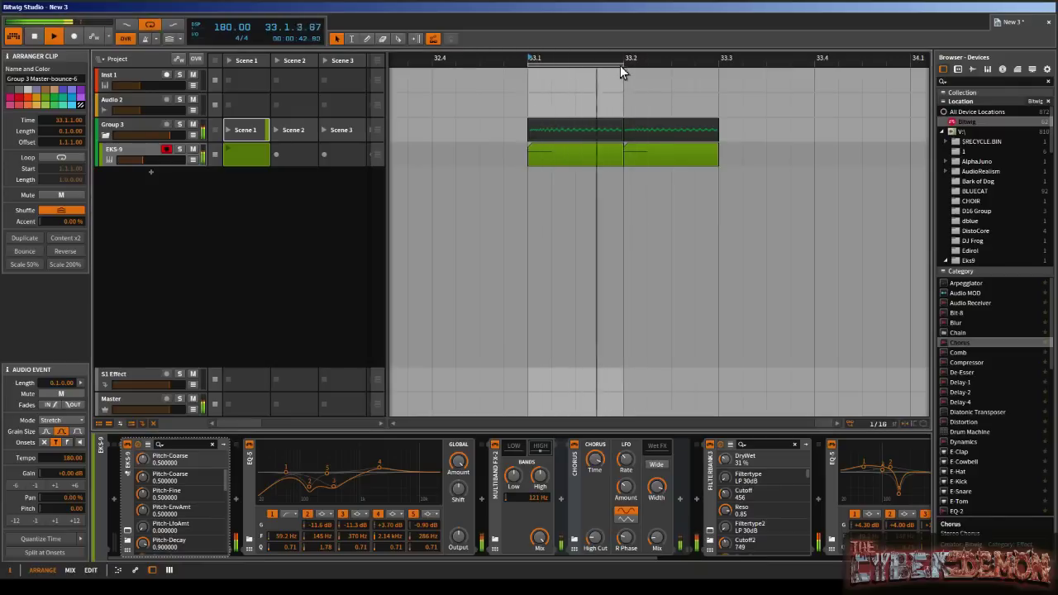
left_click_drag(623, 64, 717, 72)
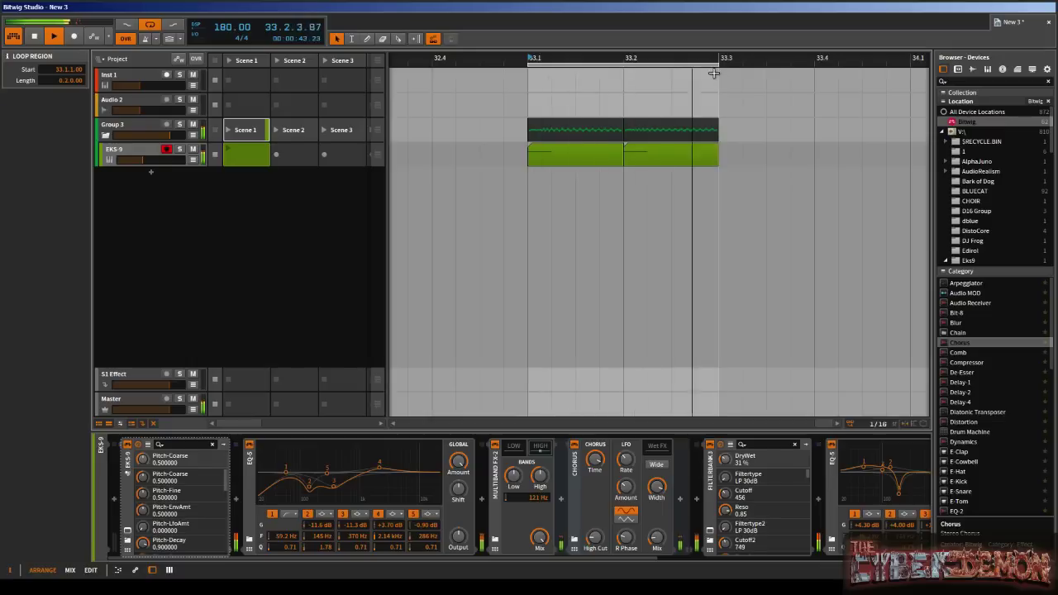
left_click(664, 125)
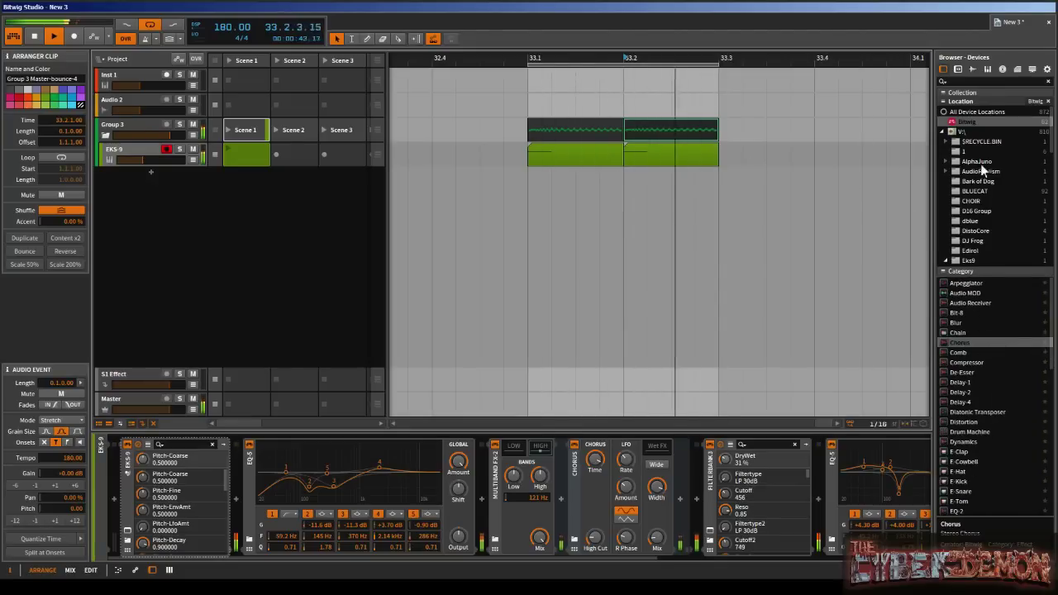
- Find CamelPhat3 among the VST plug-ins, add it to the Group 3 track and clear its preset
left_click(971, 132)
scroll(980, 351, "down", 12)
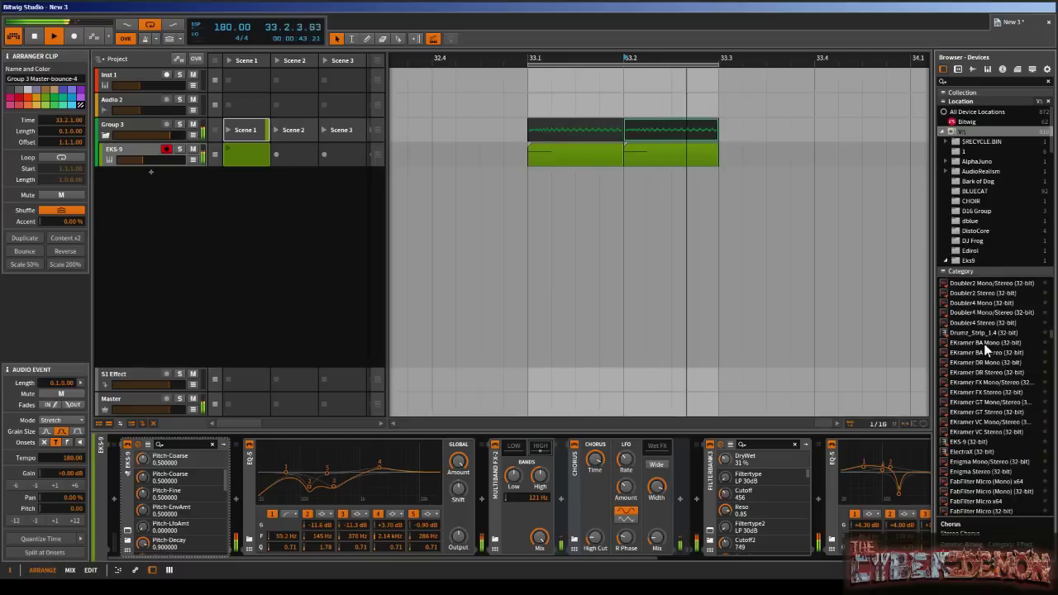
scroll(984, 343, "down", 9)
scroll(985, 342, "up", 8)
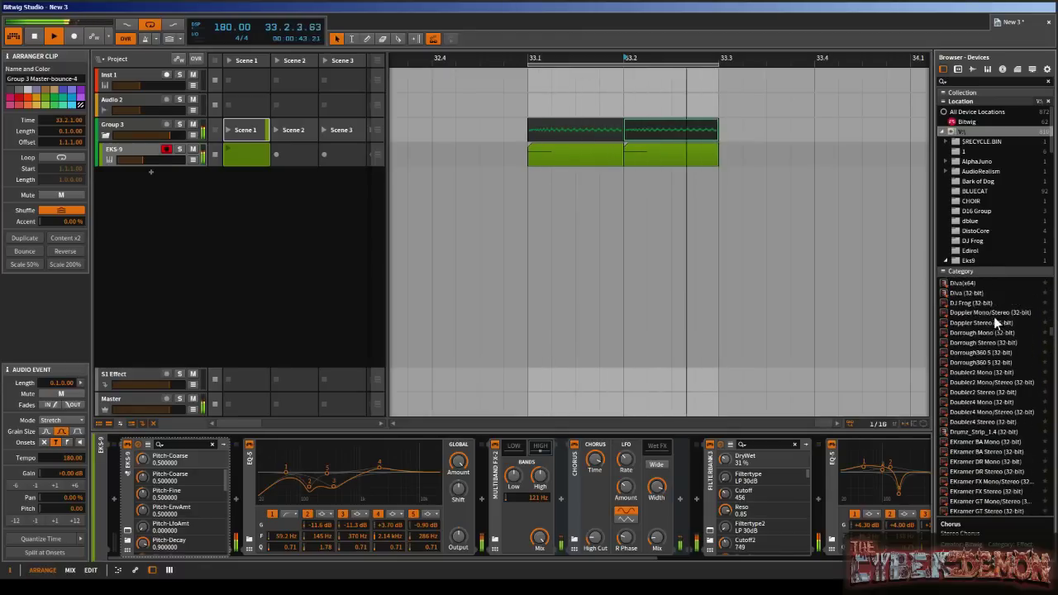
left_click_drag(957, 314, 130, 123)
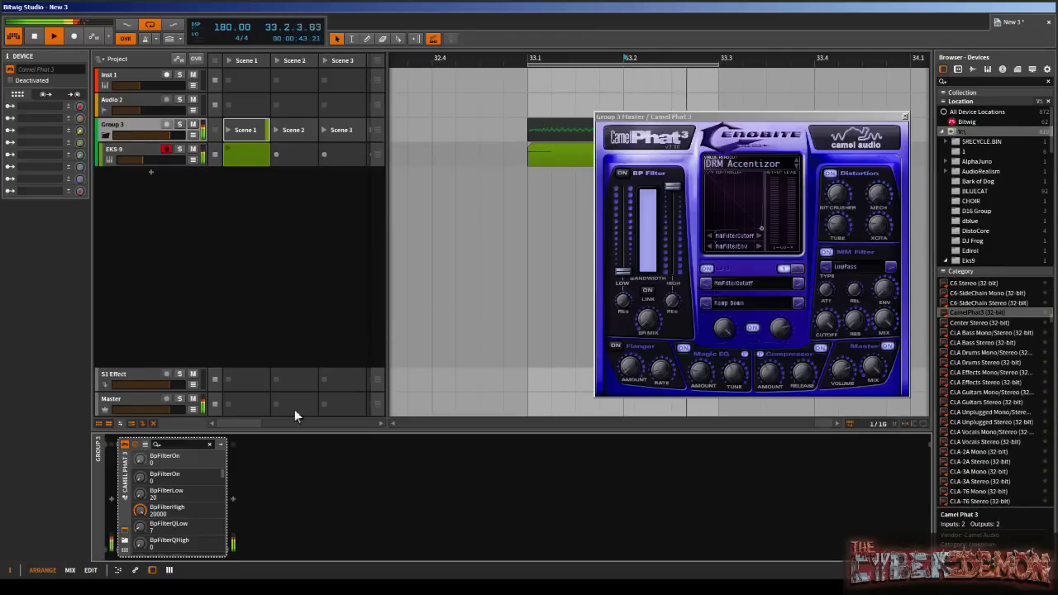
left_click(765, 167)
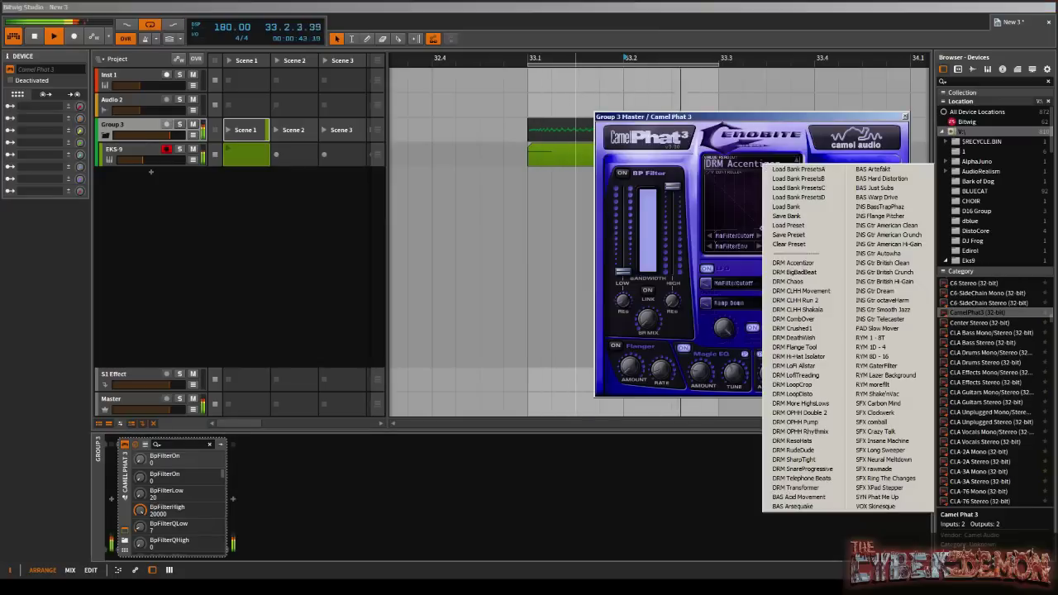
left_click(785, 238)
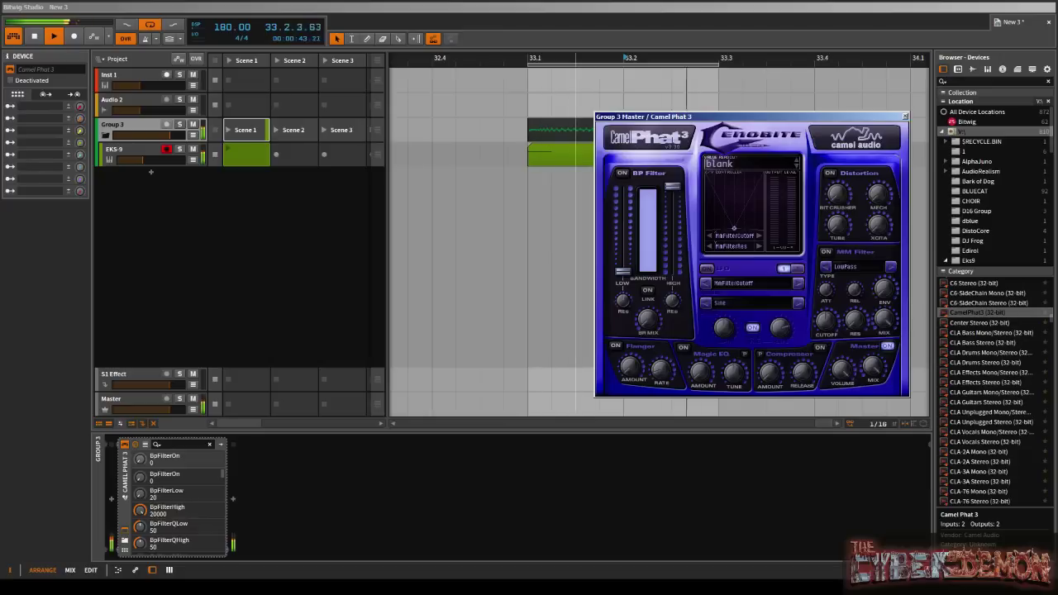
- In Camel Phat, enable the BP filter with its low cutoff at 73 Hz, the distortion, and the MM filter as BandPass Fat with adjusted cutoff
mouse_move(621, 270)
left_mouse_down()
mouse_move(621, 229)
mouse_move(621, 255)
left_mouse_up()
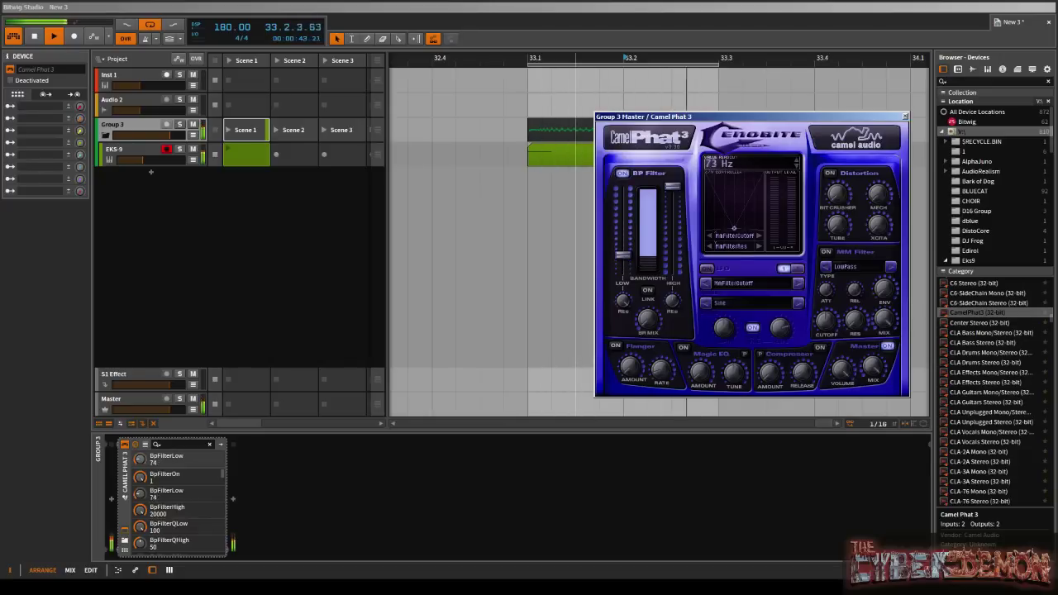
left_click_drag(877, 195, 878, 191)
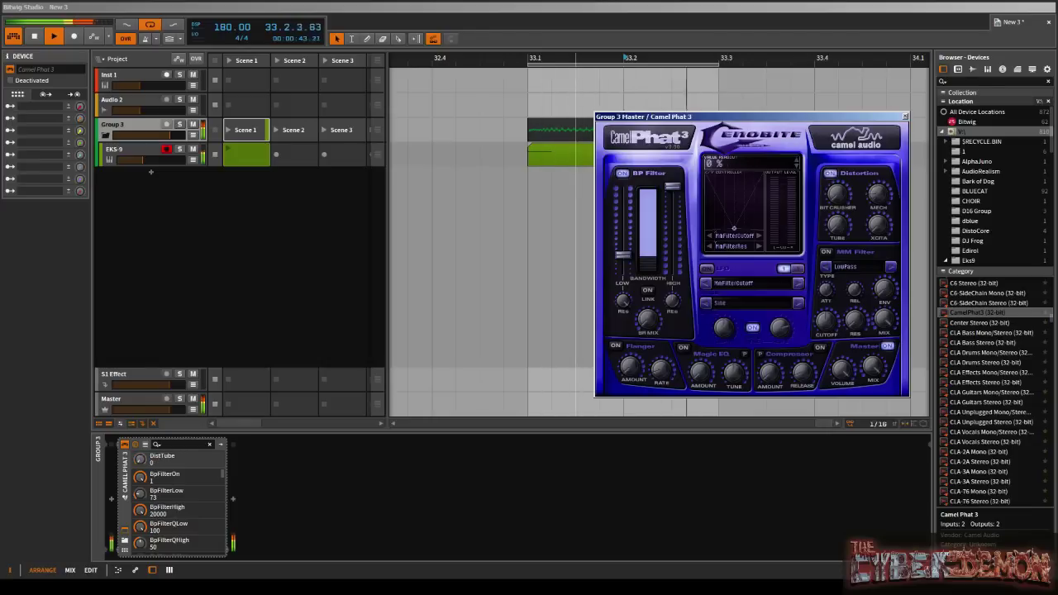
left_click(826, 252)
left_click(844, 268)
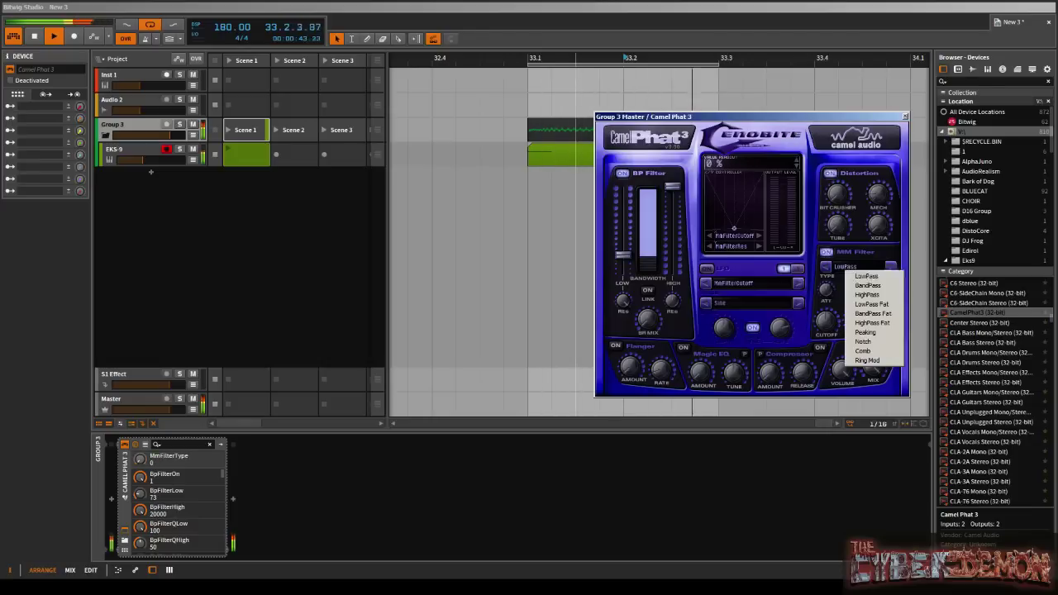
left_click(871, 313)
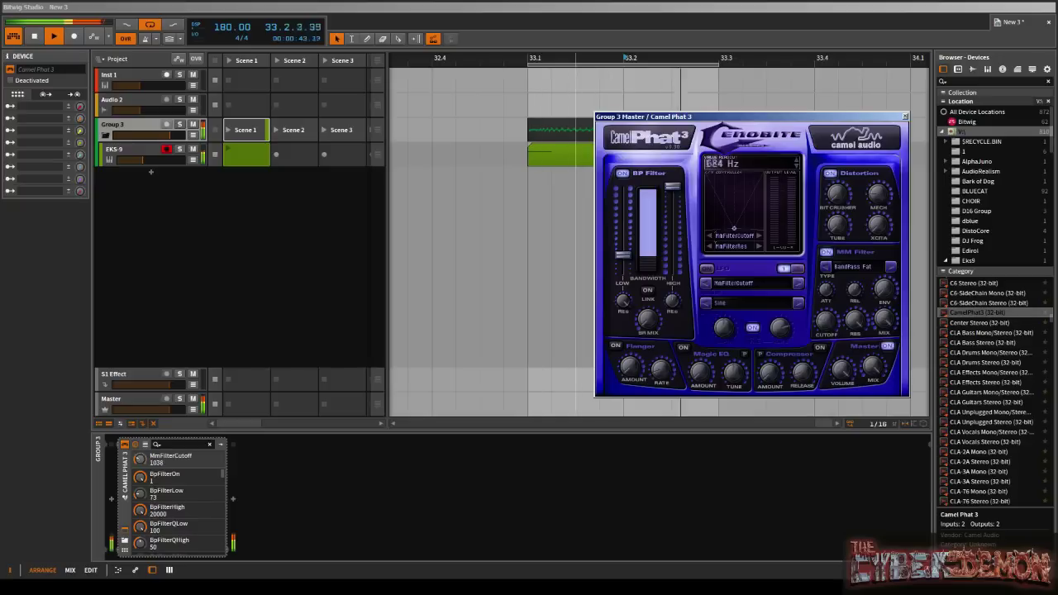
left_click_drag(826, 321, 826, 325)
- Turn Camel Phat's master mix down to 0% and show its automation lane on the Group 3 track
left_click_drag(872, 366, 872, 450)
left_click(193, 140)
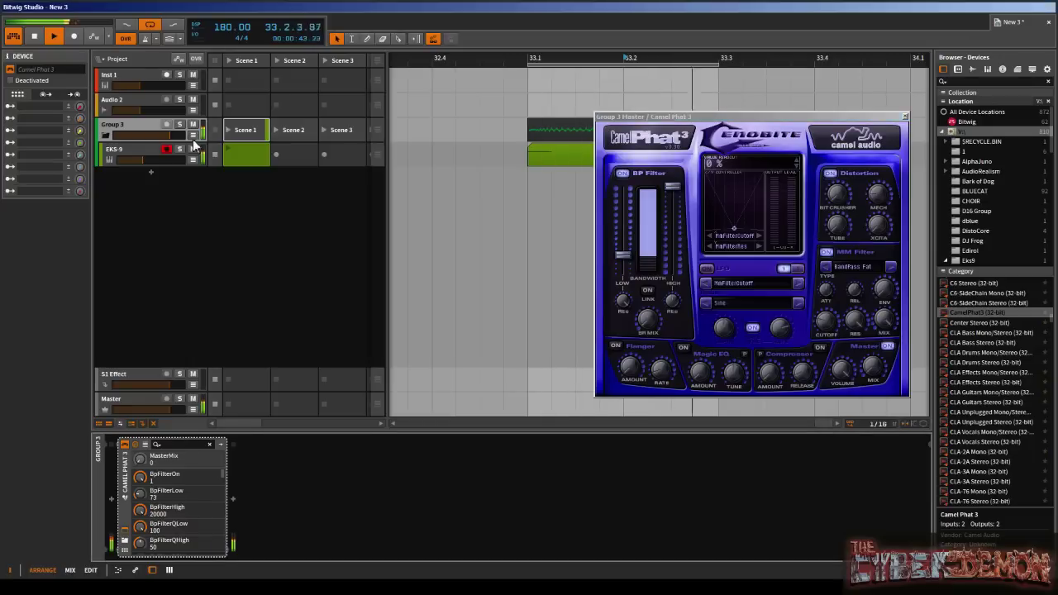
left_click(192, 135)
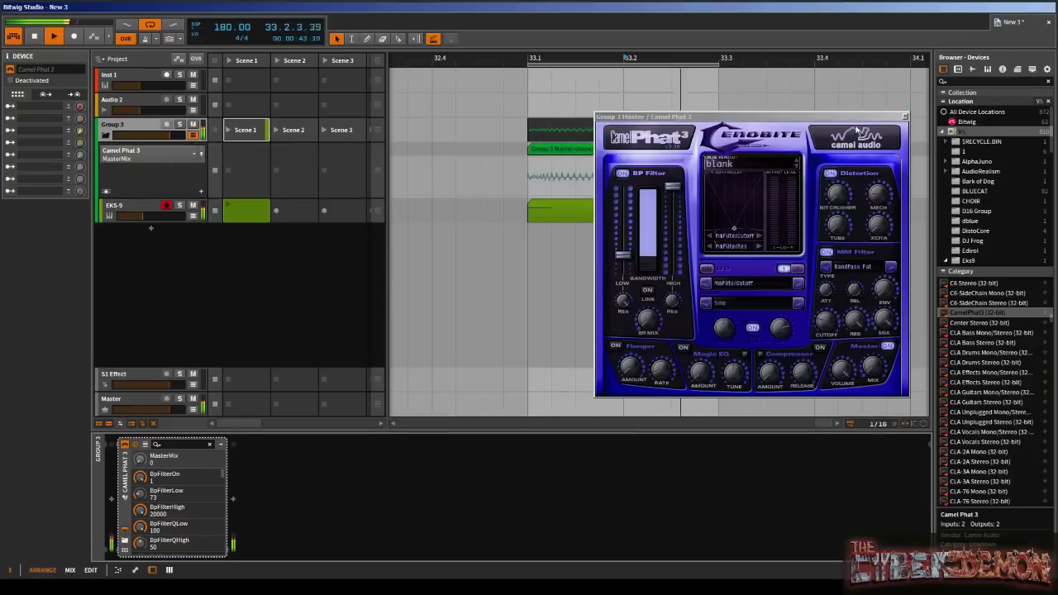
left_click(904, 117)
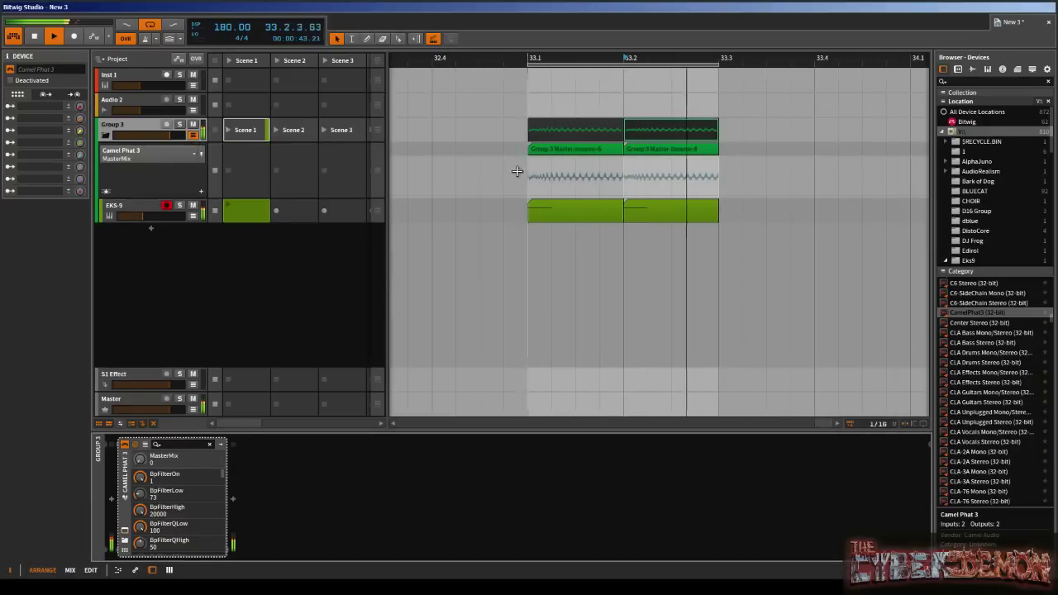
- Automate MasterMix from 17% at 33.2 to 25% at 33.2.3 and back down at 33.3, and shorten the loop to the 33.1 beat
left_click(636, 195)
left_click(718, 195)
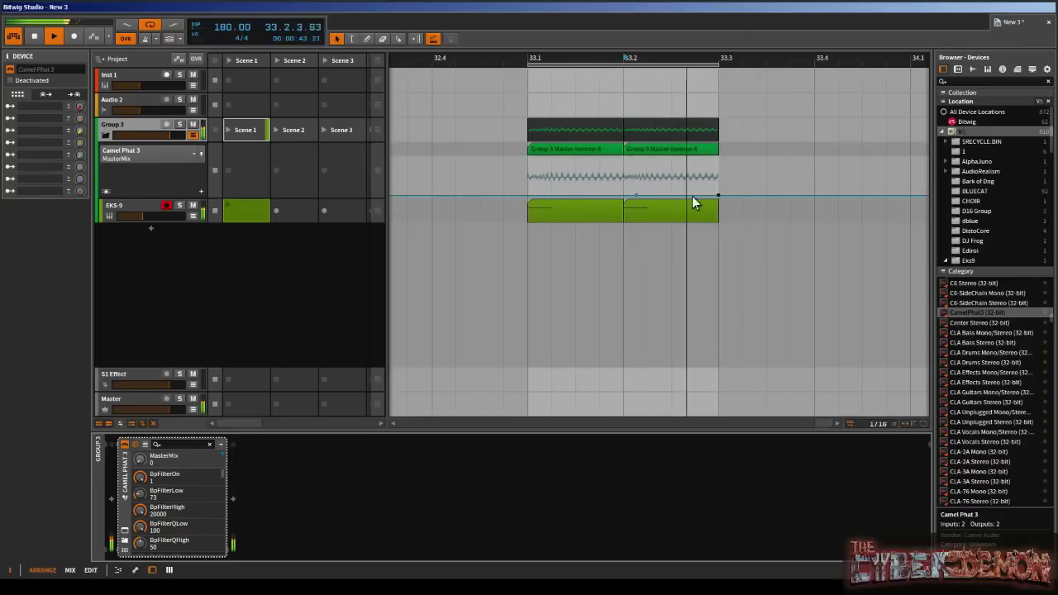
mouse_move(705, 195)
left_mouse_down()
mouse_move(717, 171)
mouse_move(694, 186)
left_mouse_up()
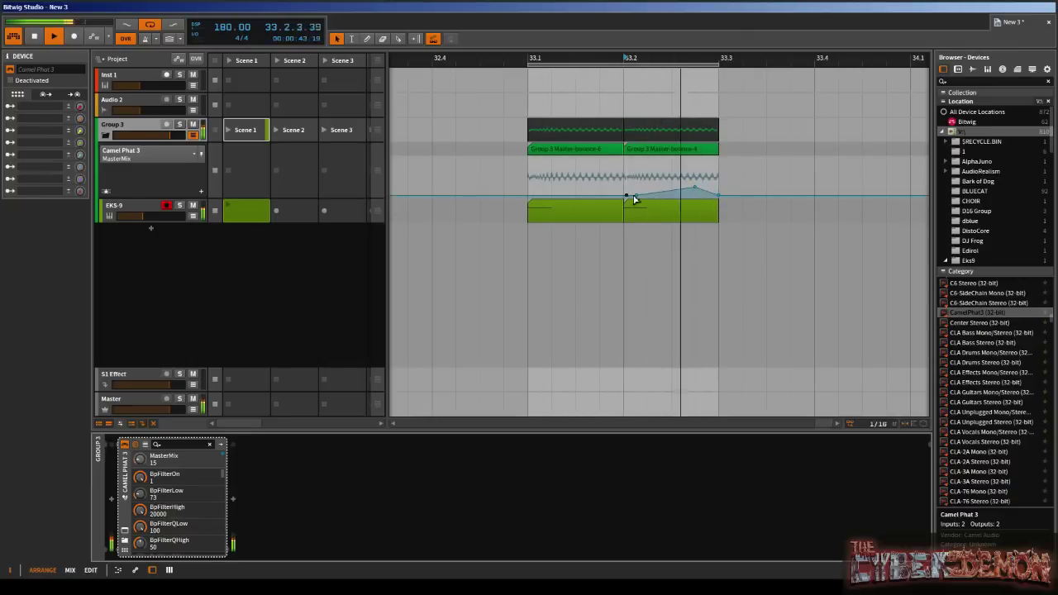
mouse_move(632, 195)
left_mouse_down()
mouse_move(625, 185)
mouse_move(646, 183)
mouse_move(619, 194)
left_mouse_up()
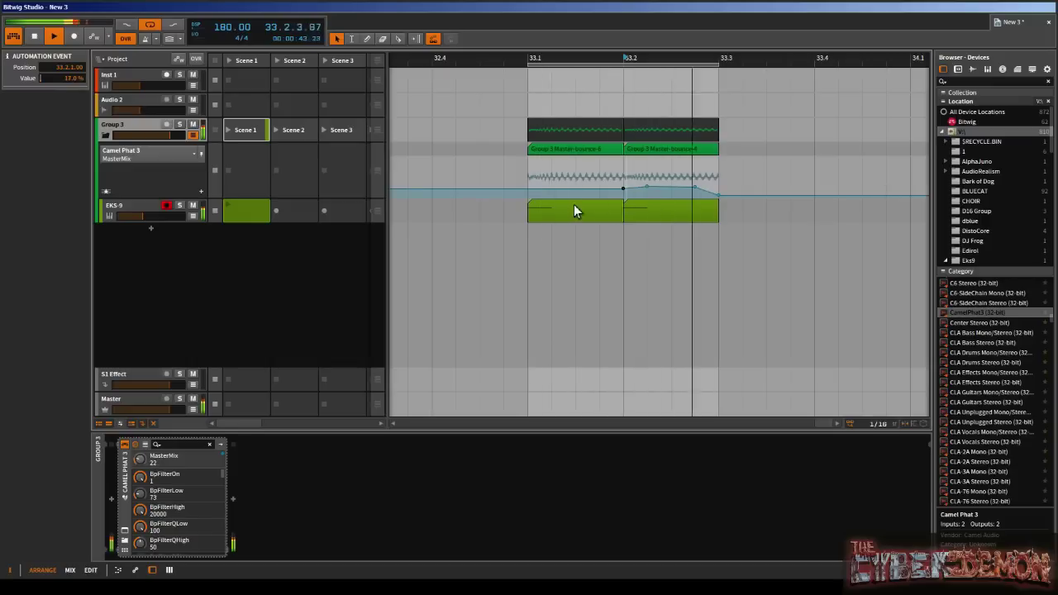
left_click_drag(649, 189, 671, 187)
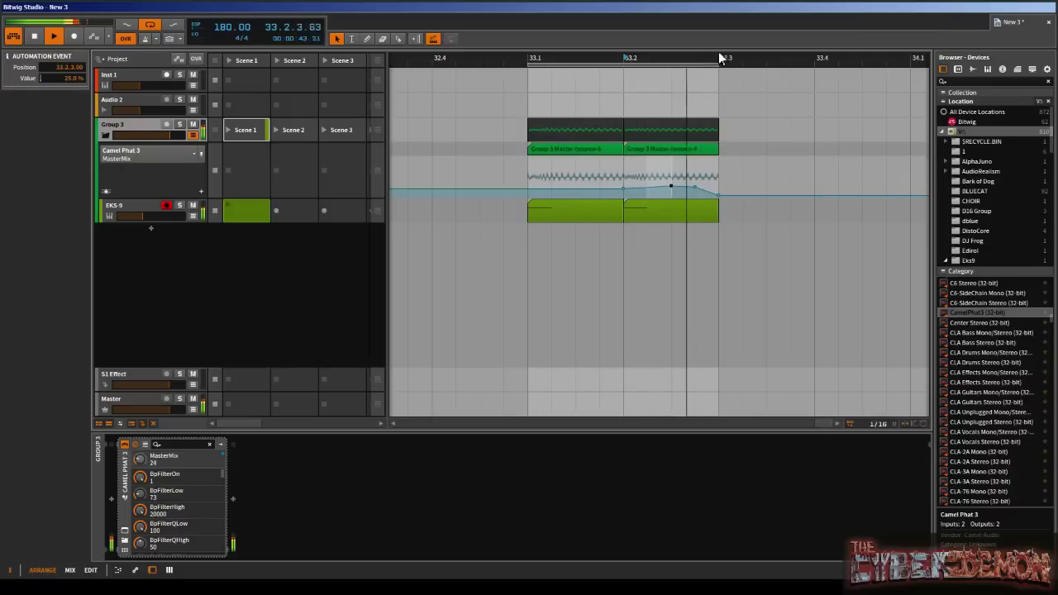
left_click_drag(718, 68, 624, 67)
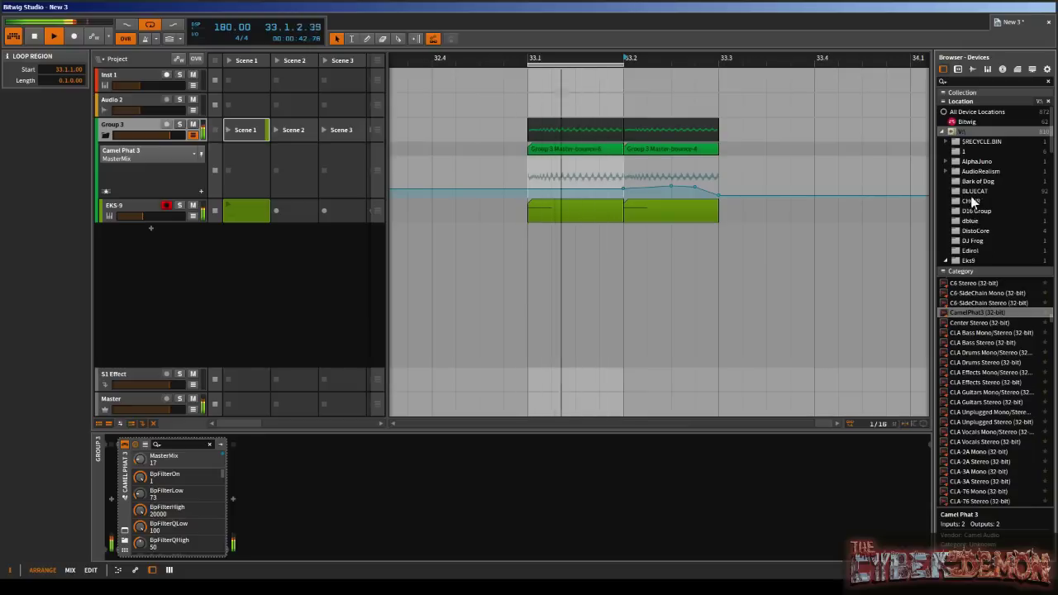
- Add the open hi-hat sample HHOD2.WAV from the 909samps folder on a new track, starting half a beat after 33.1
left_click(971, 72)
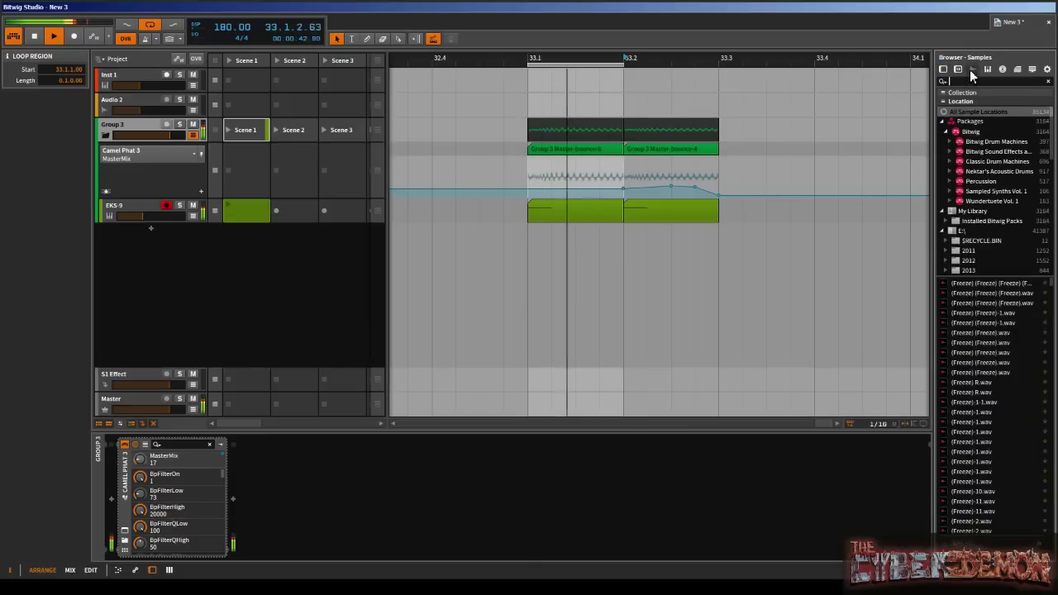
scroll(968, 193, "down", 5)
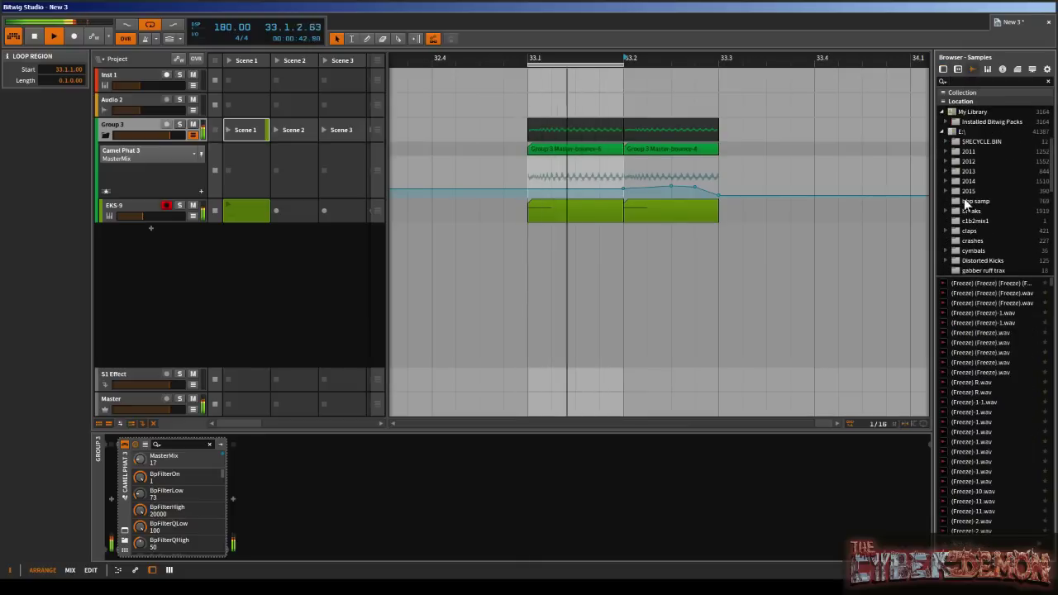
scroll(965, 214, "down", 3)
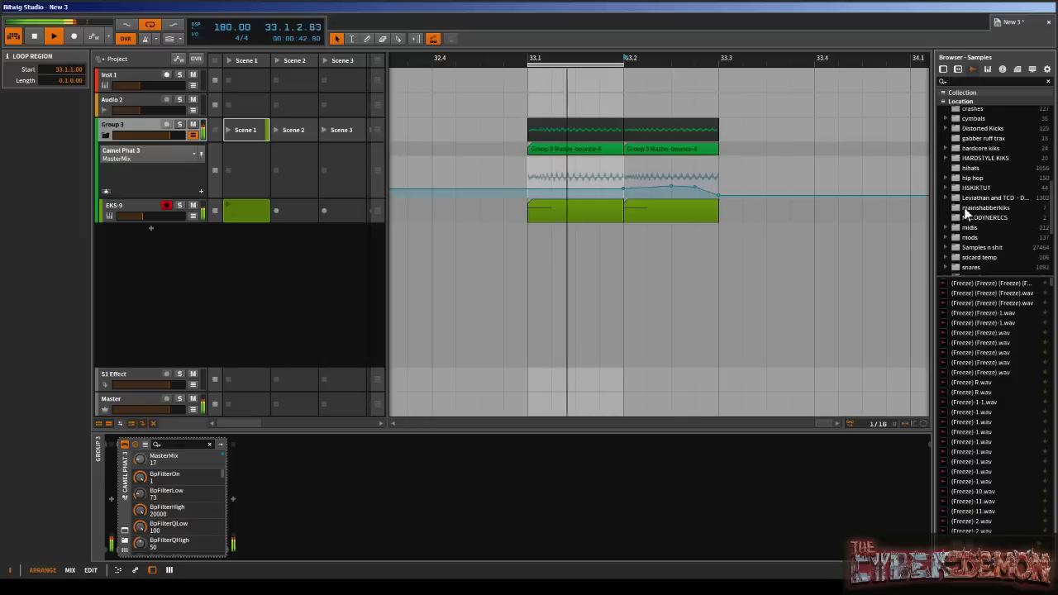
left_click(946, 214)
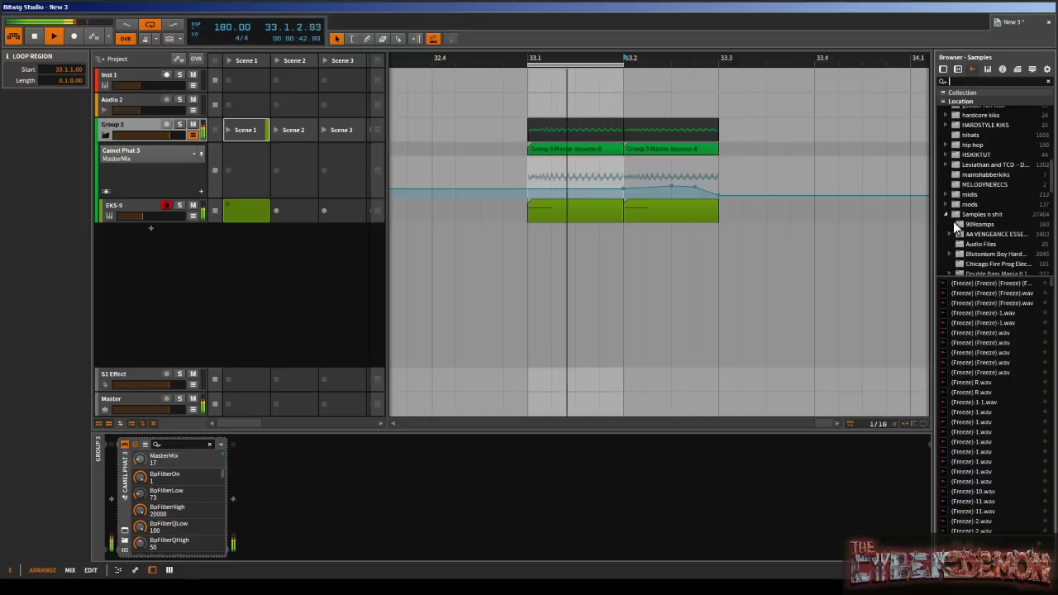
left_click(956, 224)
scroll(976, 416, "down", 10)
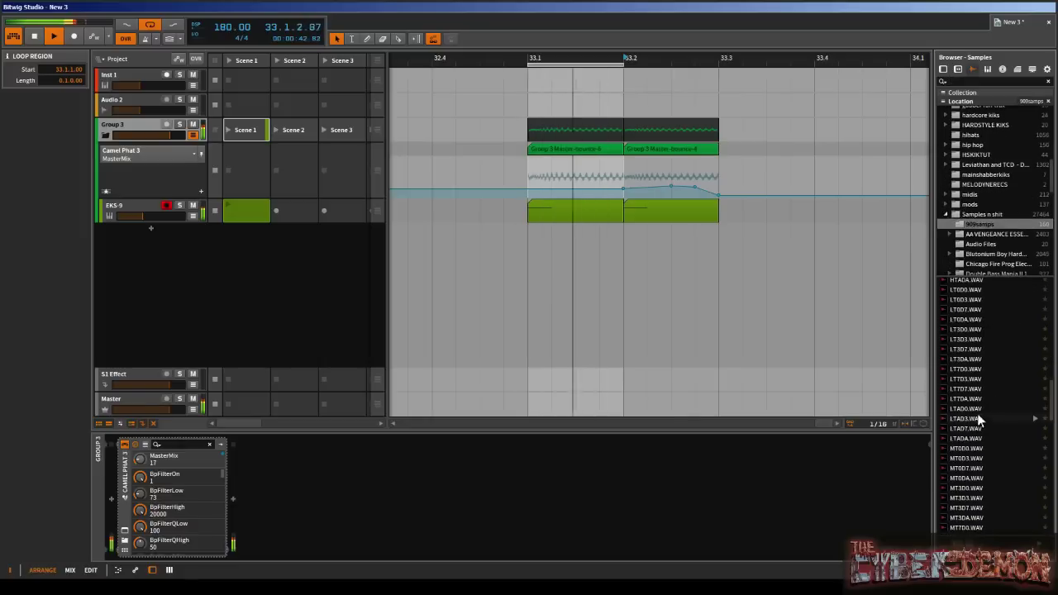
scroll(999, 395, "up", 5)
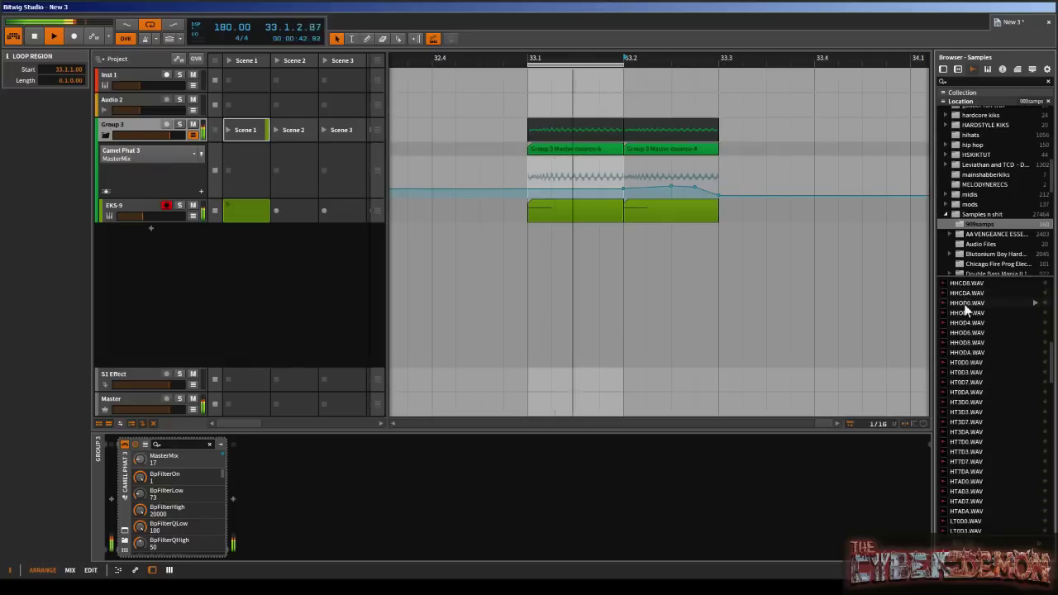
left_click(961, 313)
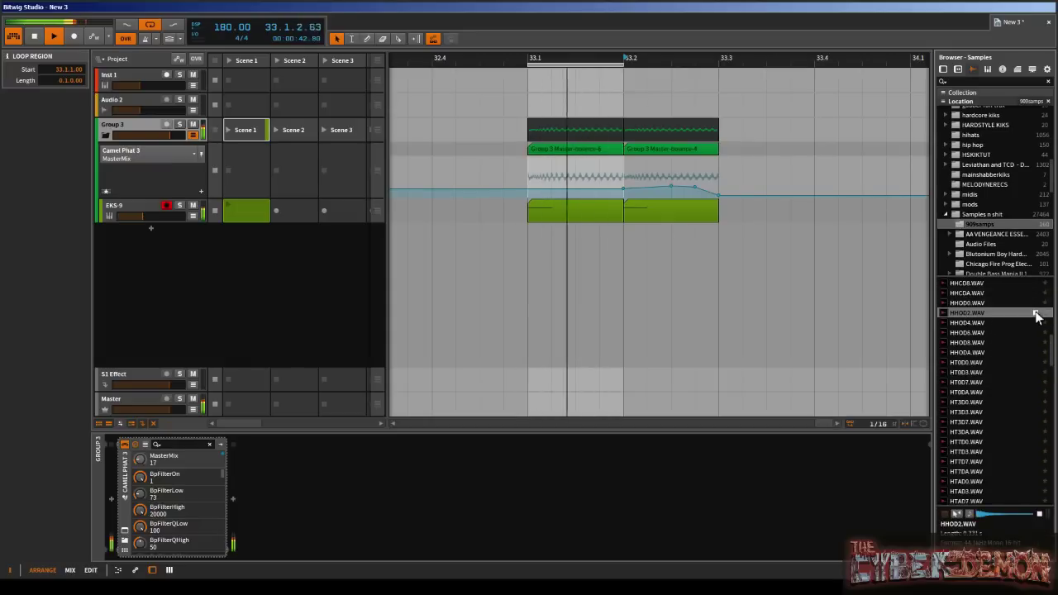
left_click_drag(969, 314, 581, 253)
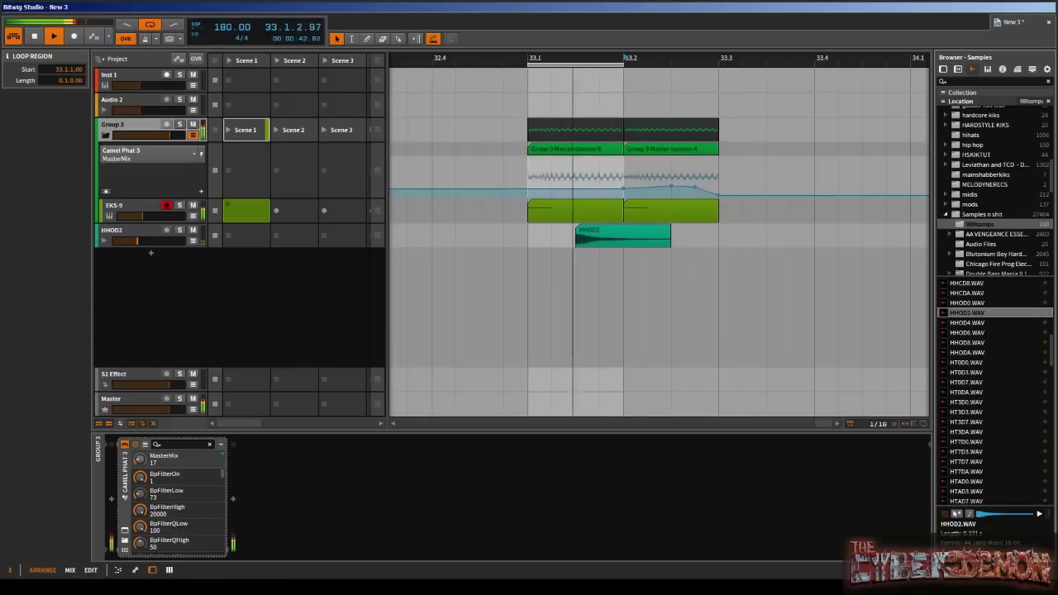
- Lower the Group 3 track's volume slightly
left_click(128, 134)
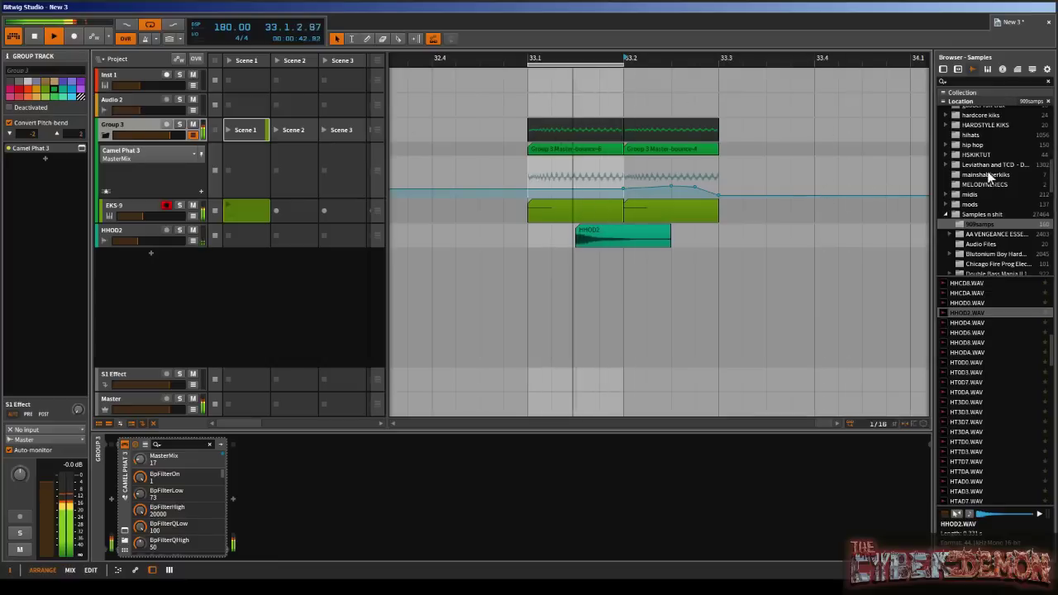
scroll(989, 176, "up", 5)
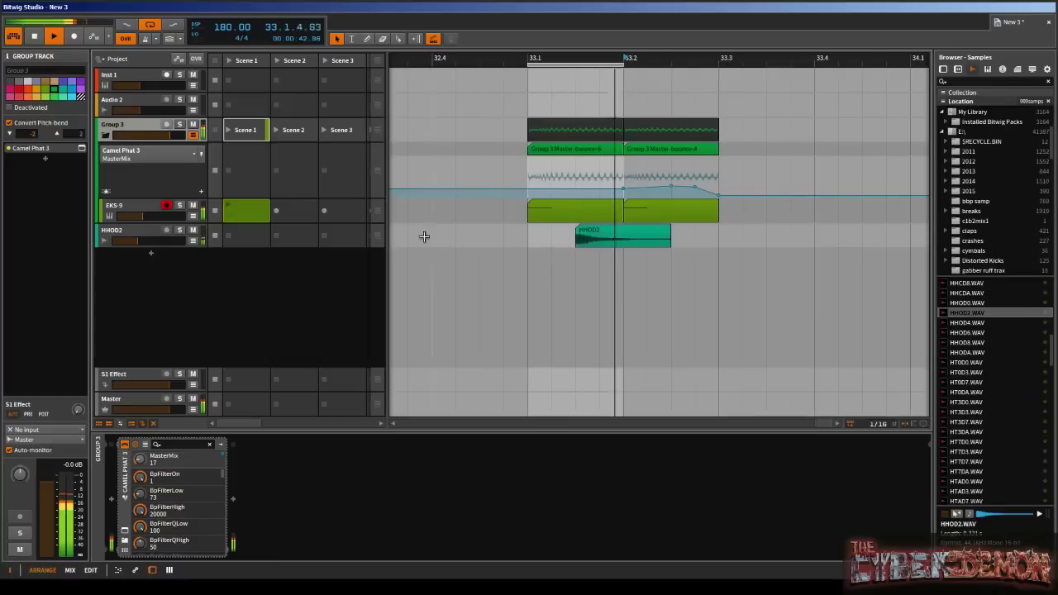
left_click(169, 135)
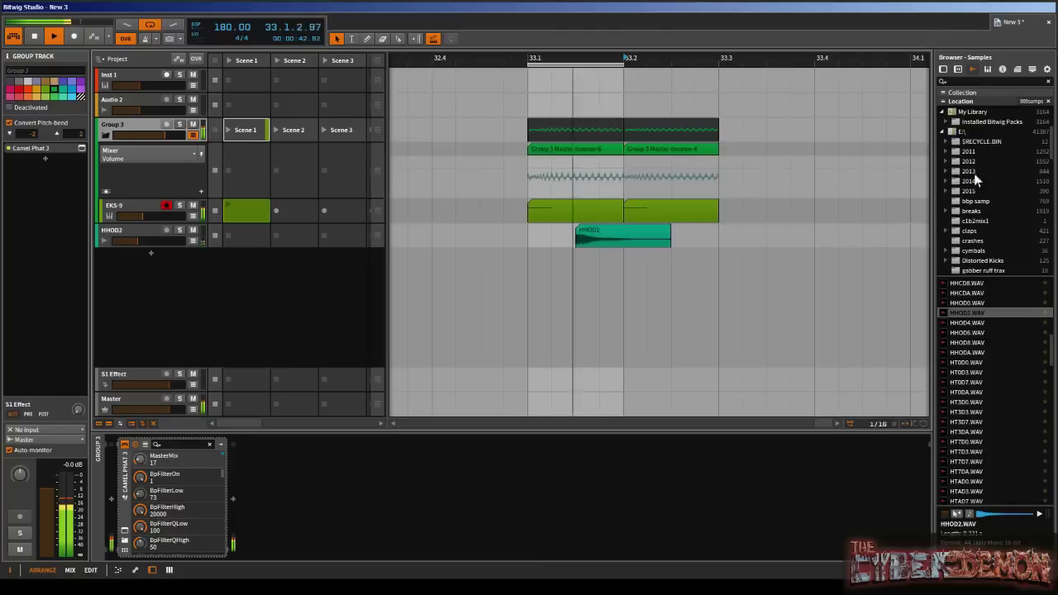
- Retune Camel Phat on Group 3, setting BP filter low to 38 Hz, its low resonance to 76 and MM filter cutoff to 543 Hz
double_click(124, 128)
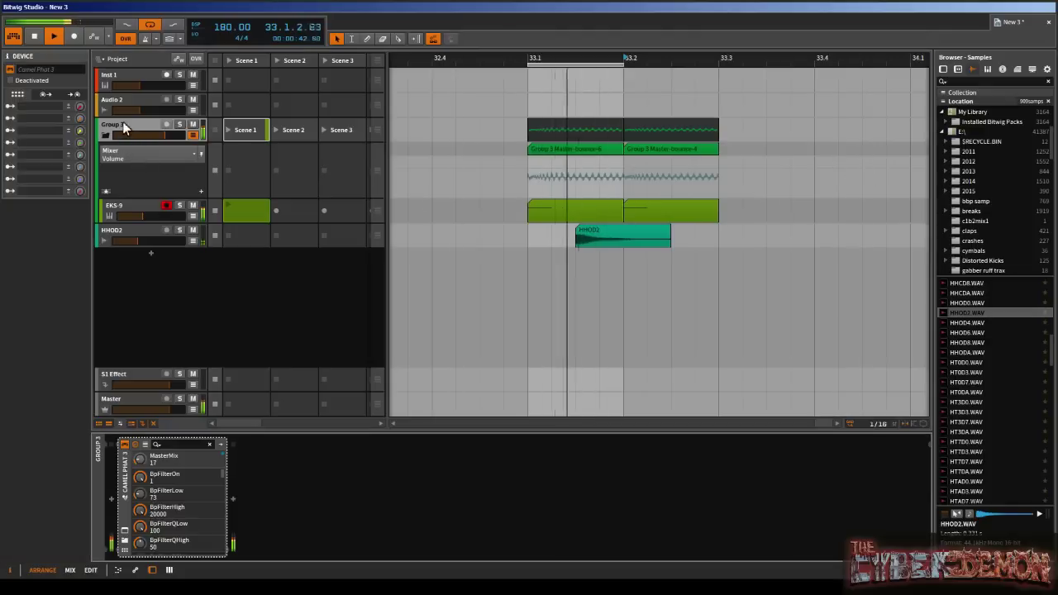
left_click(124, 535)
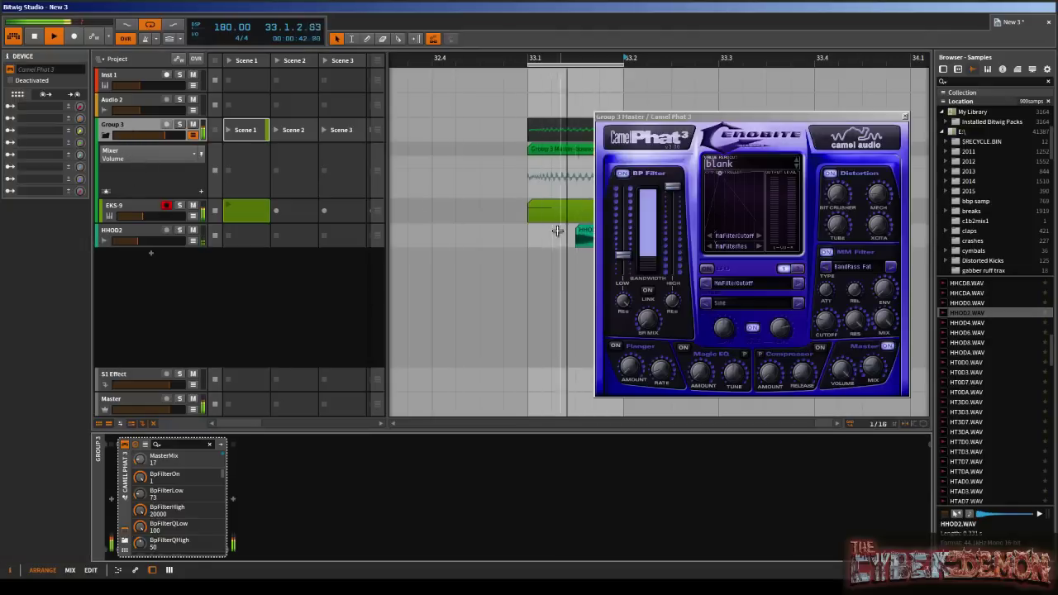
left_click_drag(877, 194, 878, 188)
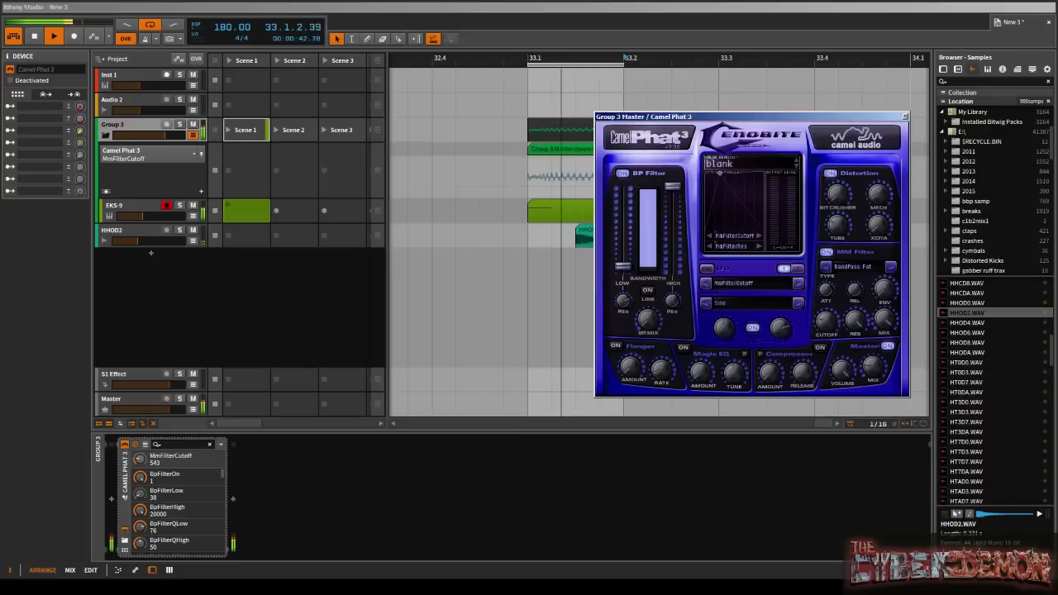
left_click(905, 115)
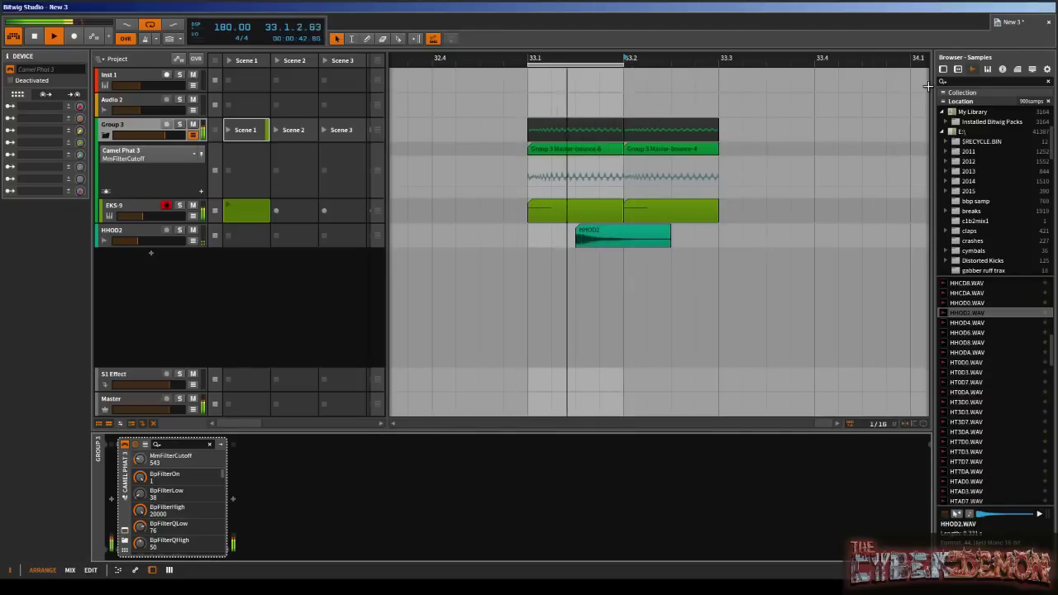
- Find STAT7S7.WAV in the 909samps folder, audition it and place it on a new track starting at 33.1
scroll(991, 199, "up", 3)
scroll(989, 184, "down", 5)
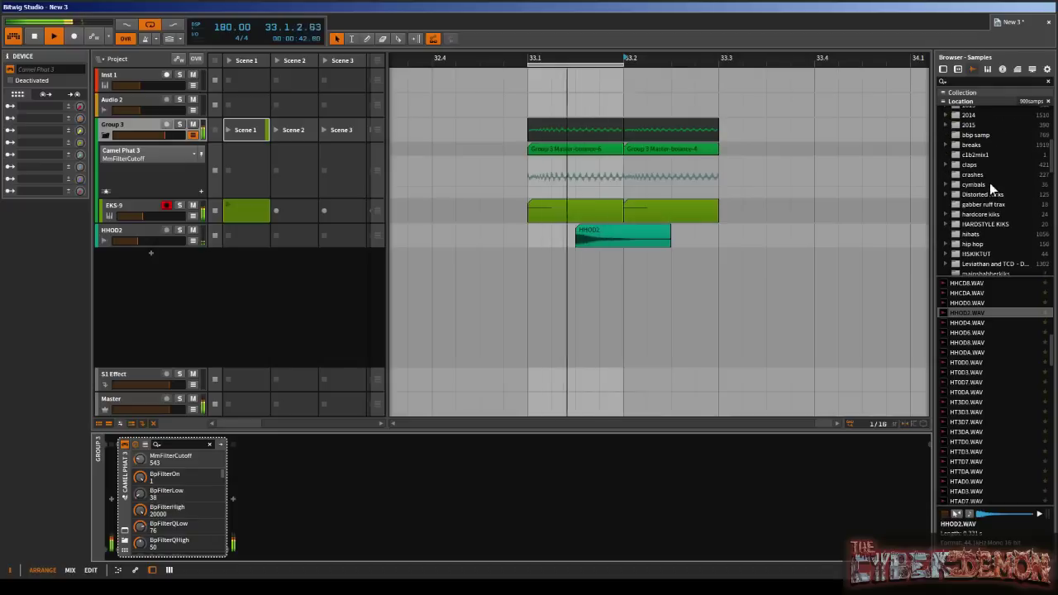
scroll(1001, 168, "up", 5)
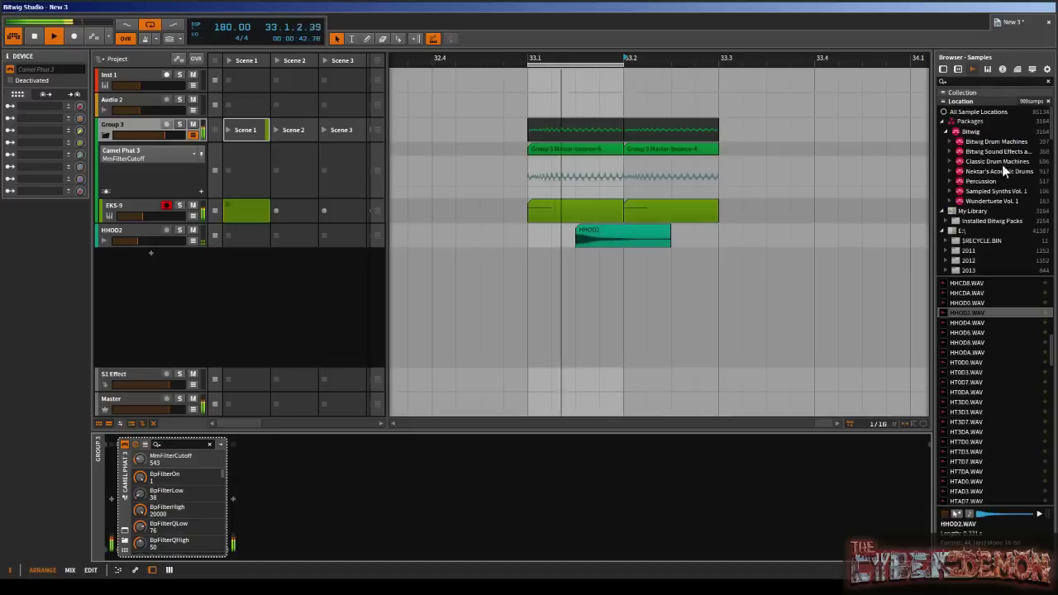
left_click(943, 70)
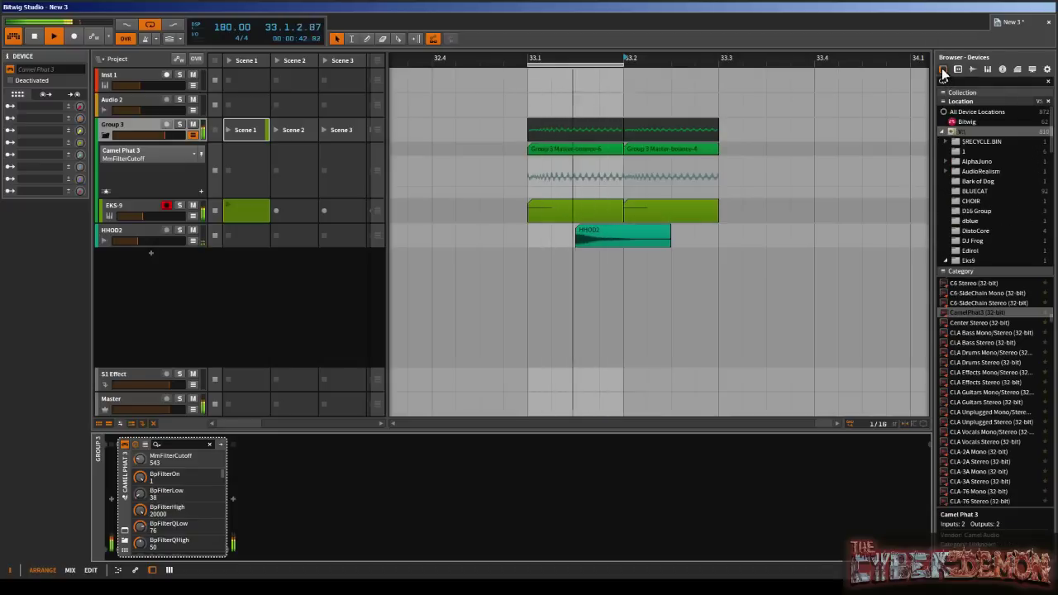
left_click(959, 67)
left_click(972, 69)
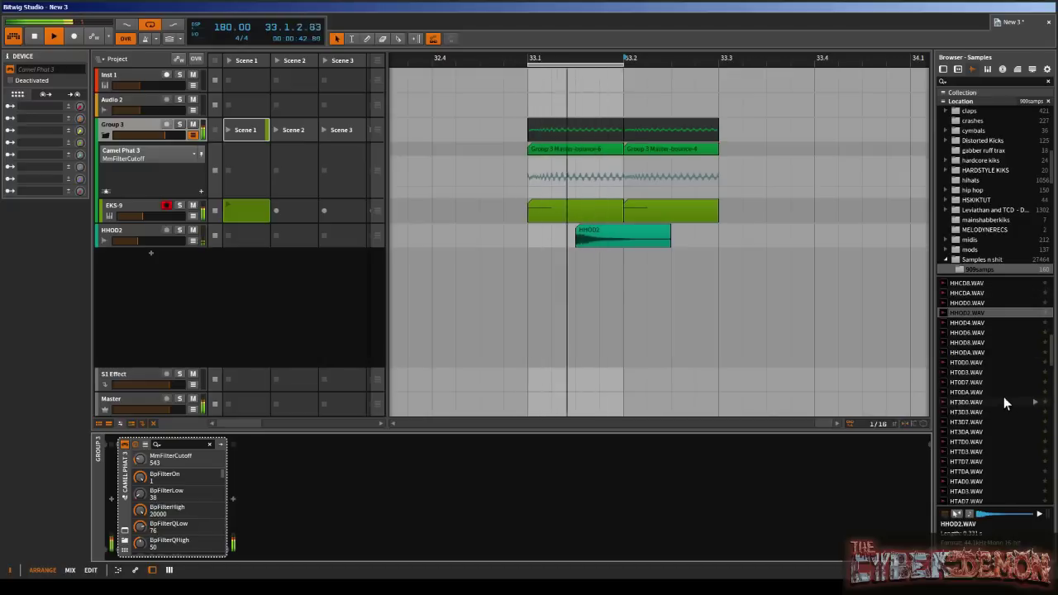
scroll(1003, 397, "down", 1)
scroll(1003, 396, "down", 5)
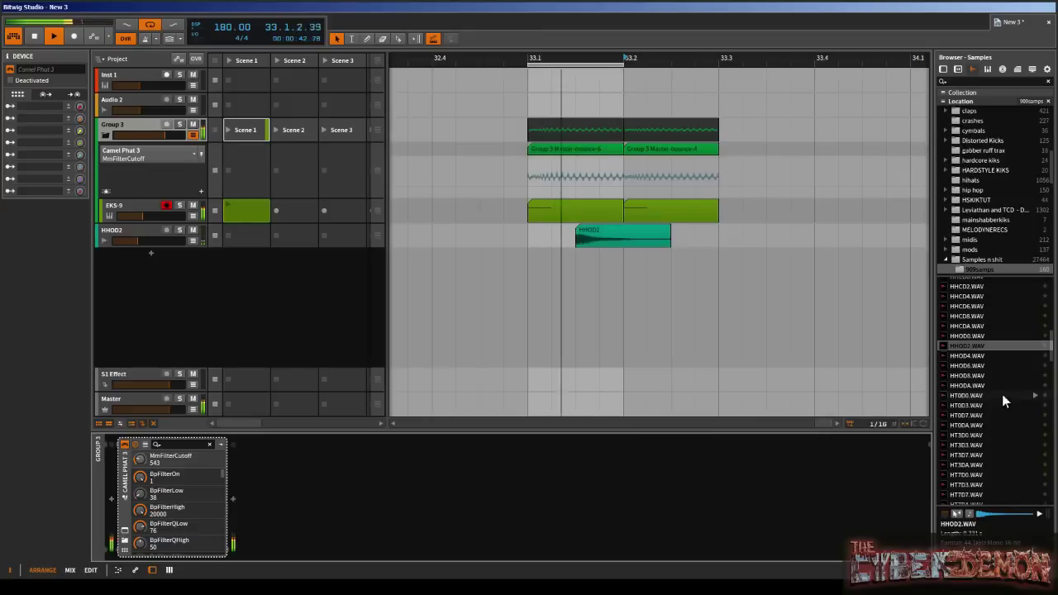
scroll(974, 361, "down", 12)
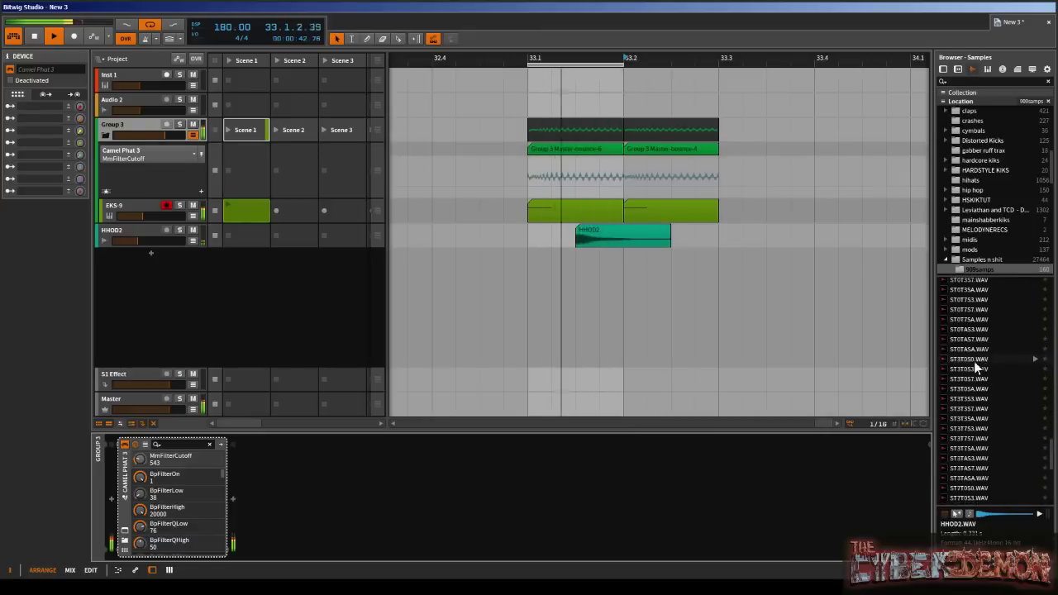
scroll(973, 361, "up", 3)
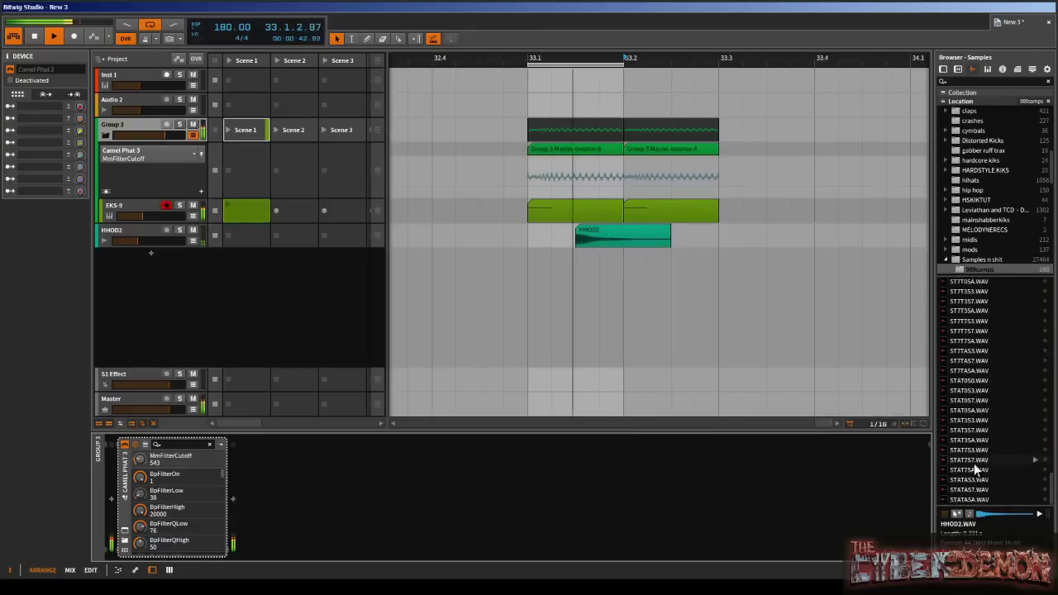
scroll(974, 462, "down", 5)
left_click(1034, 460)
left_click_drag(1034, 463, 534, 262)
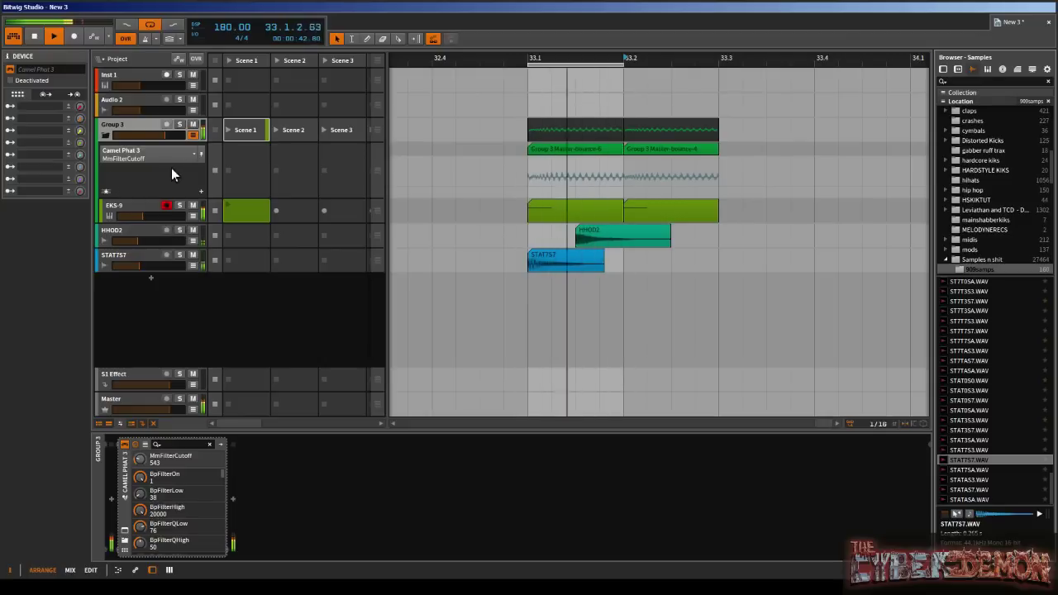
- Find the clap sample CLOP1.WAV in the 909samps folder, place it on a new track and align its clip start to 33.1
scroll(996, 395, "up", 3)
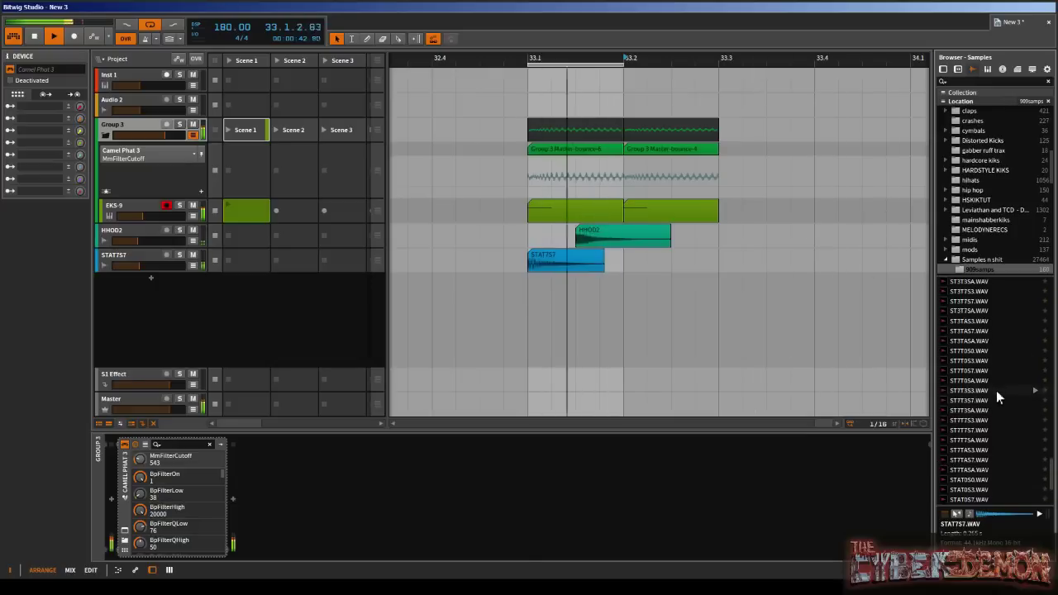
scroll(987, 339, "up", 15)
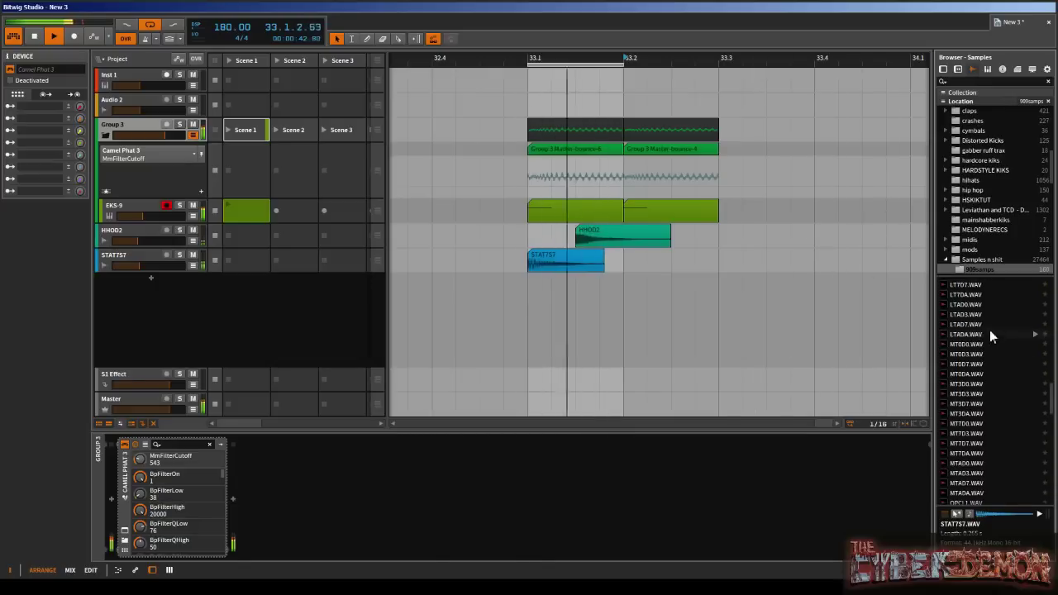
scroll(990, 330, "down", 6)
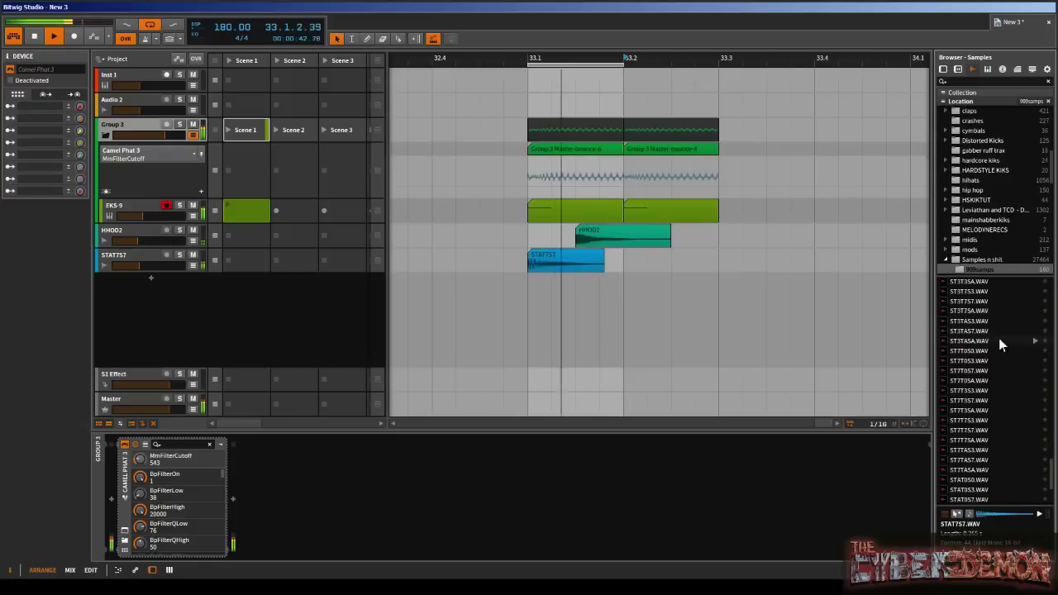
scroll(998, 338, "down", 7)
scroll(997, 340, "up", 13)
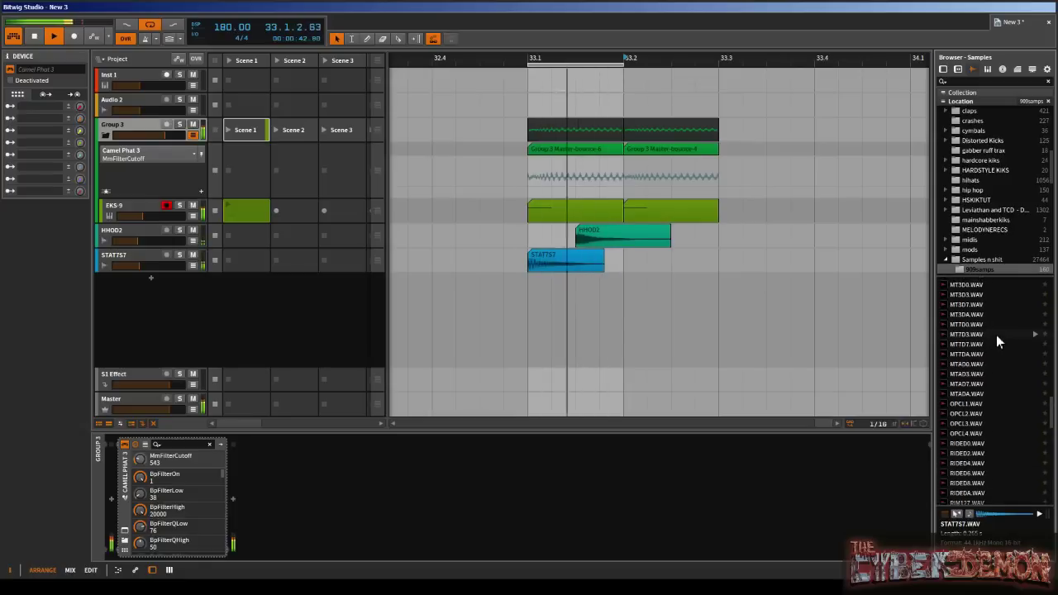
scroll(996, 346, "down", 3)
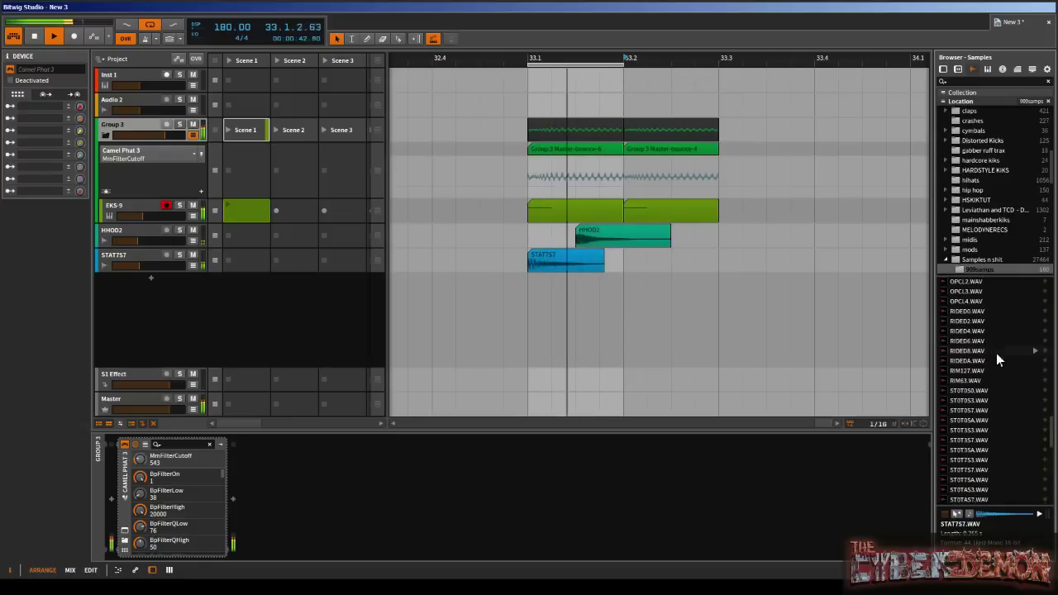
scroll(996, 353, "up", 3)
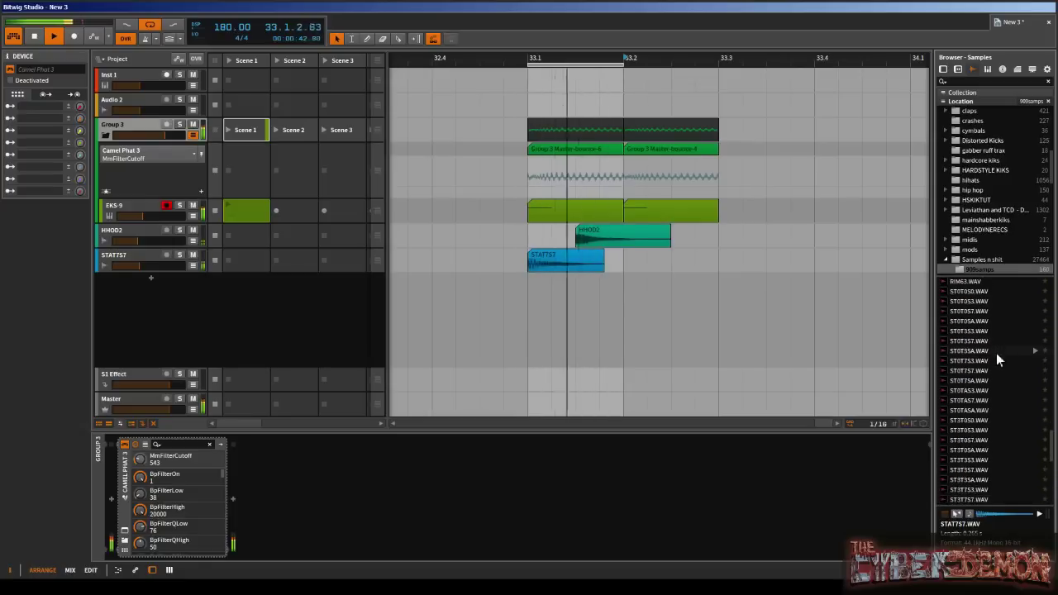
scroll(996, 353, "up", 1)
scroll(996, 352, "up", 12)
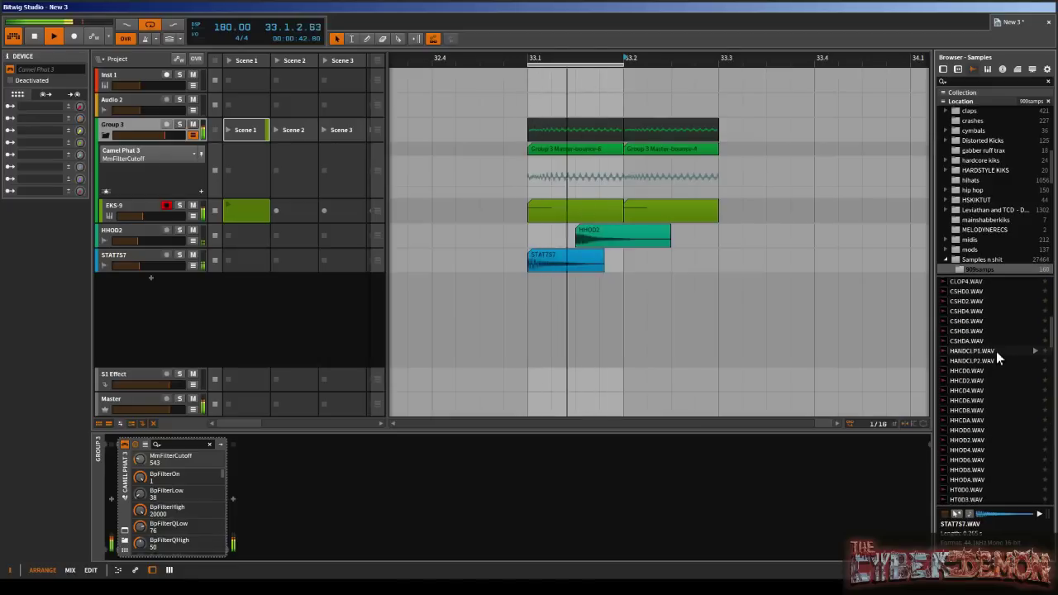
scroll(996, 353, "down", 3)
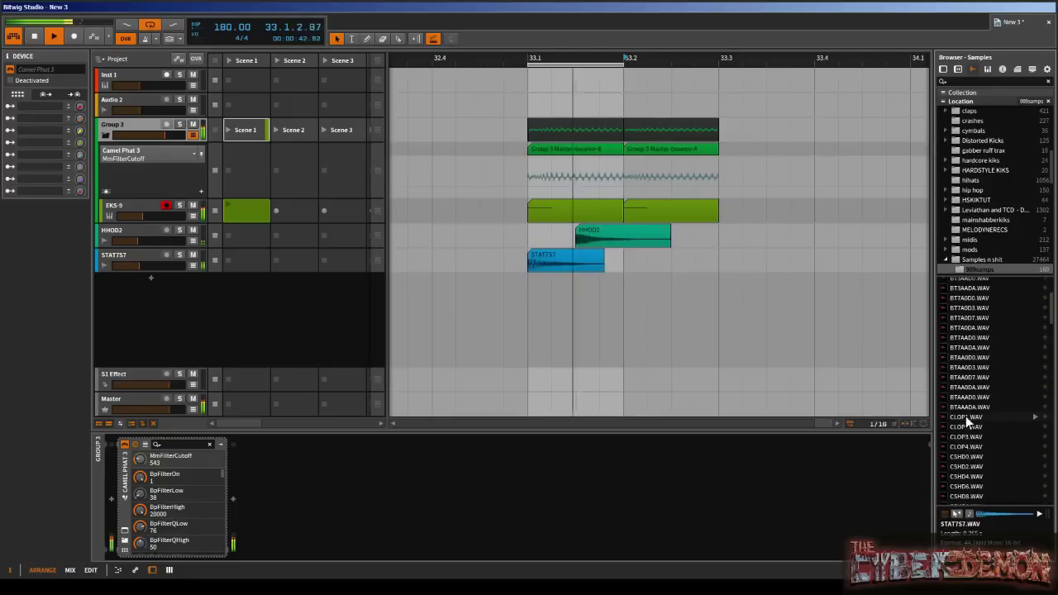
left_click_drag(965, 416, 589, 298)
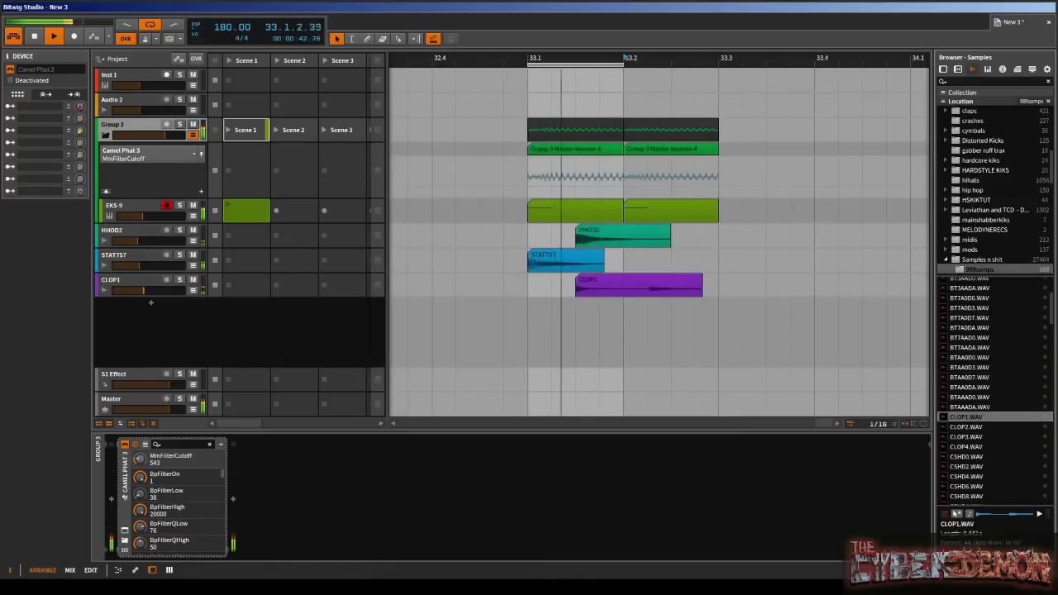
left_click_drag(599, 296, 541, 279)
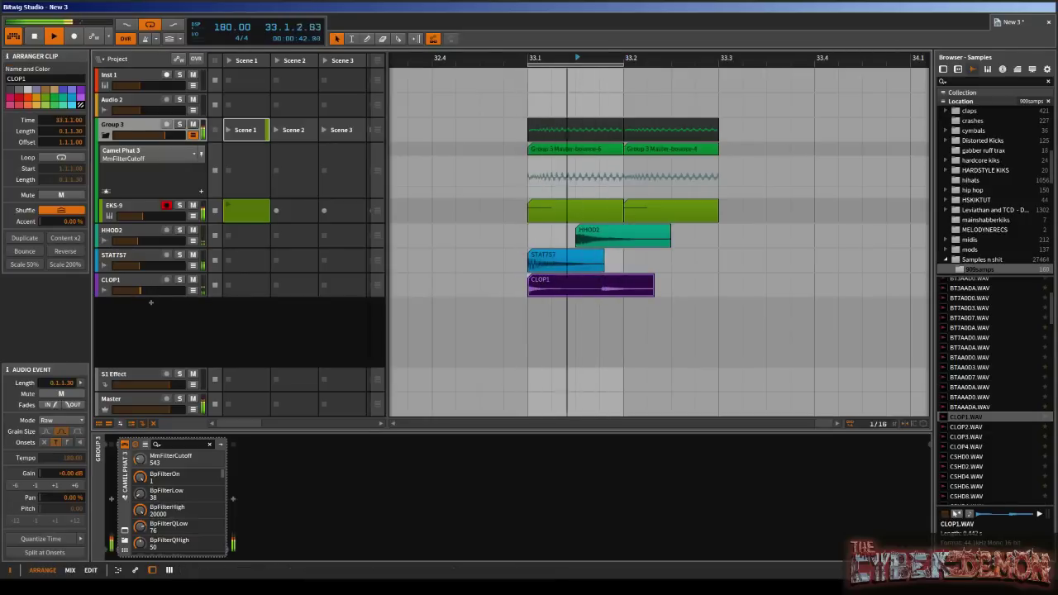
- Add the handclap sample HANDCLP1.WAV from the 909samps folder on a new track, starting half a beat after 33.1
scroll(1000, 359, "down", 5)
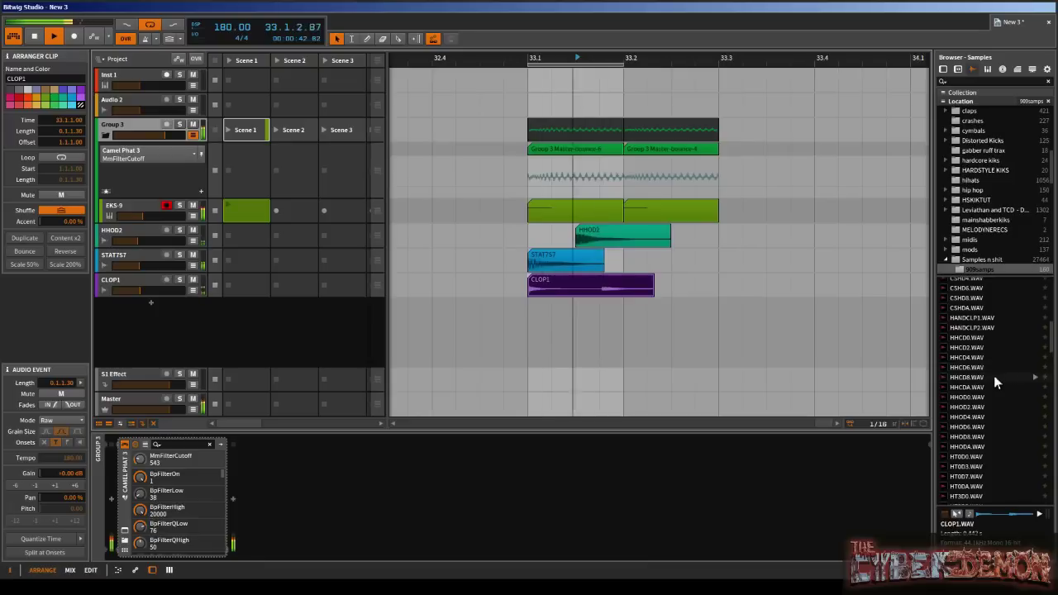
left_click(967, 319)
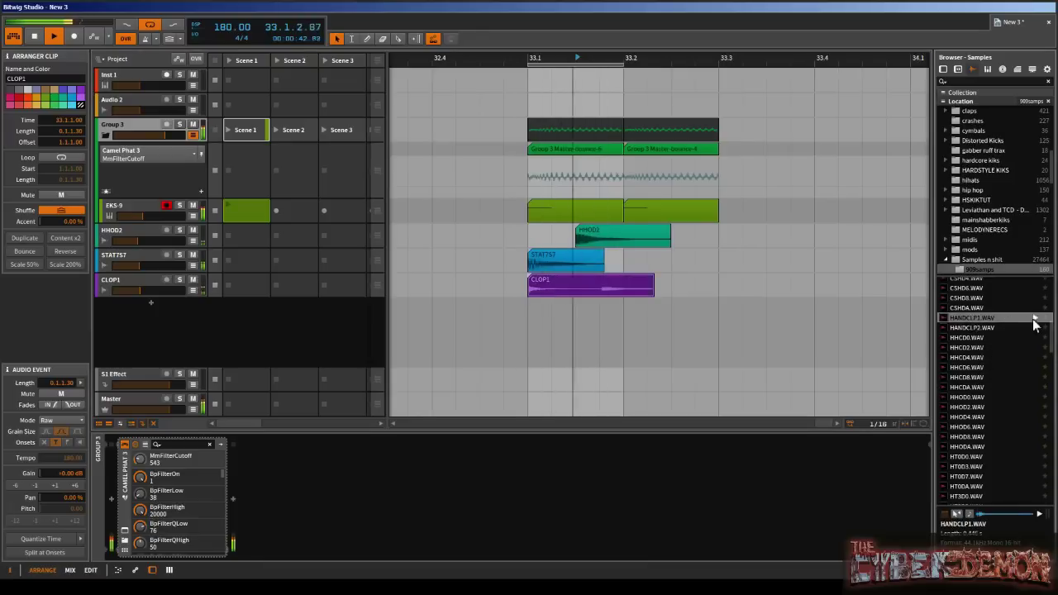
left_click_drag(972, 323, 578, 307)
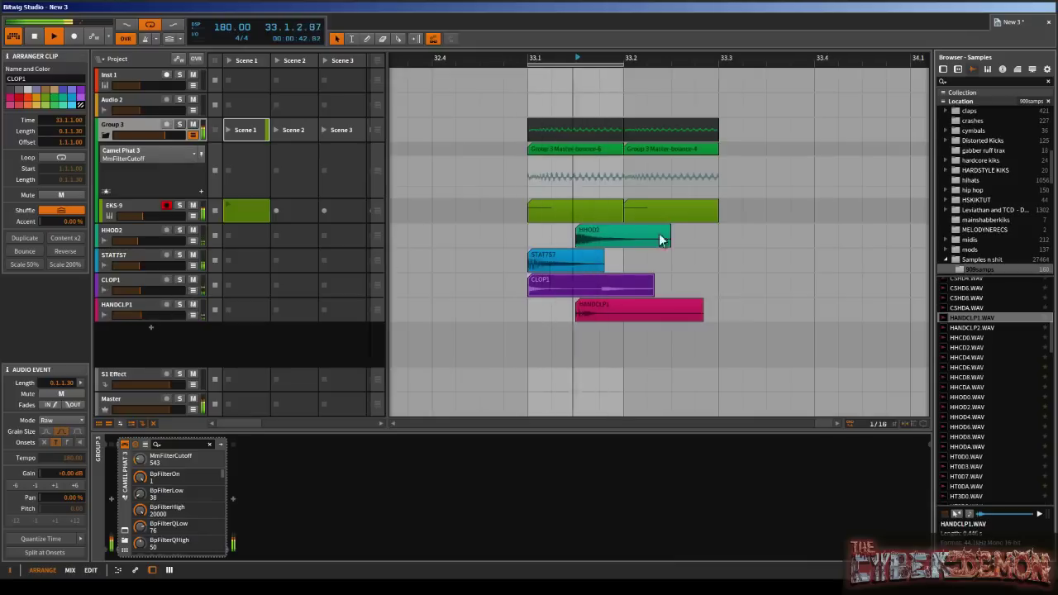
- Switch the browser to devices and look through the plug-in list down to the entries around Tube Amp and TubeVST
left_click(942, 69)
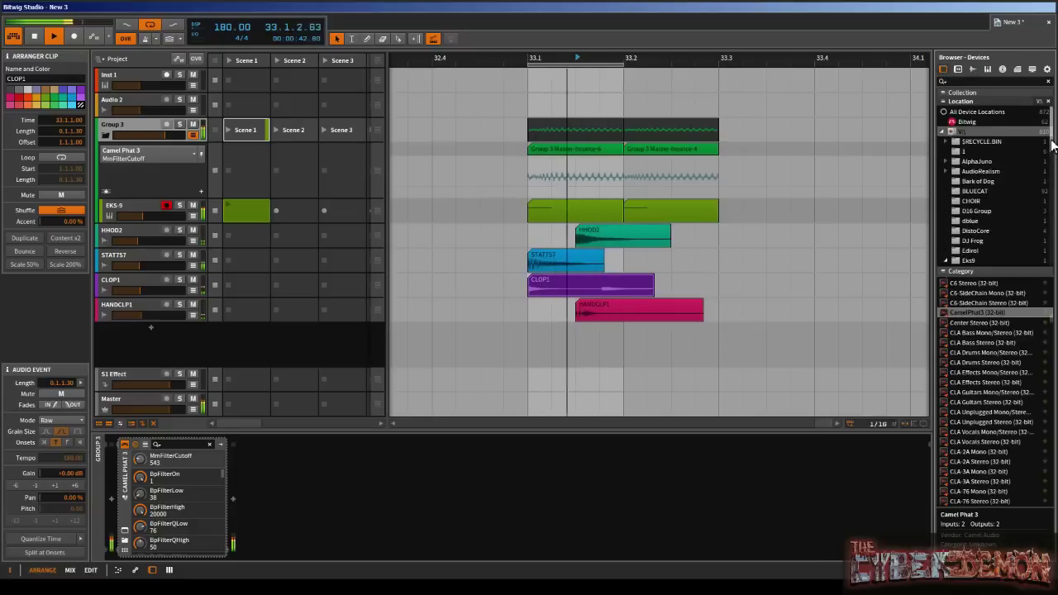
scroll(1053, 146, "down", 6)
scroll(1054, 125, "up", 6)
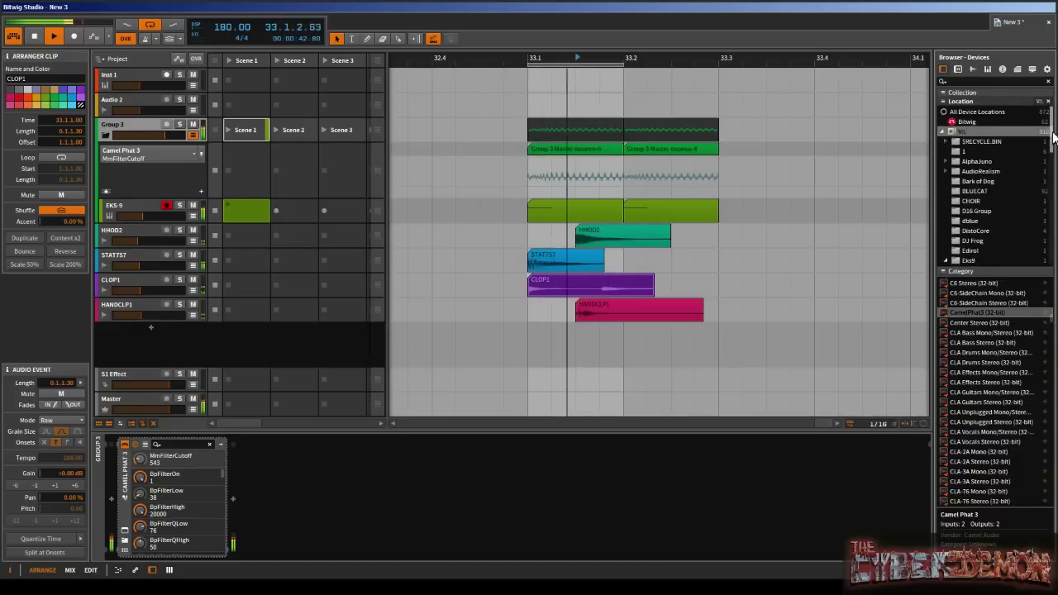
scroll(1053, 139, "down", 6)
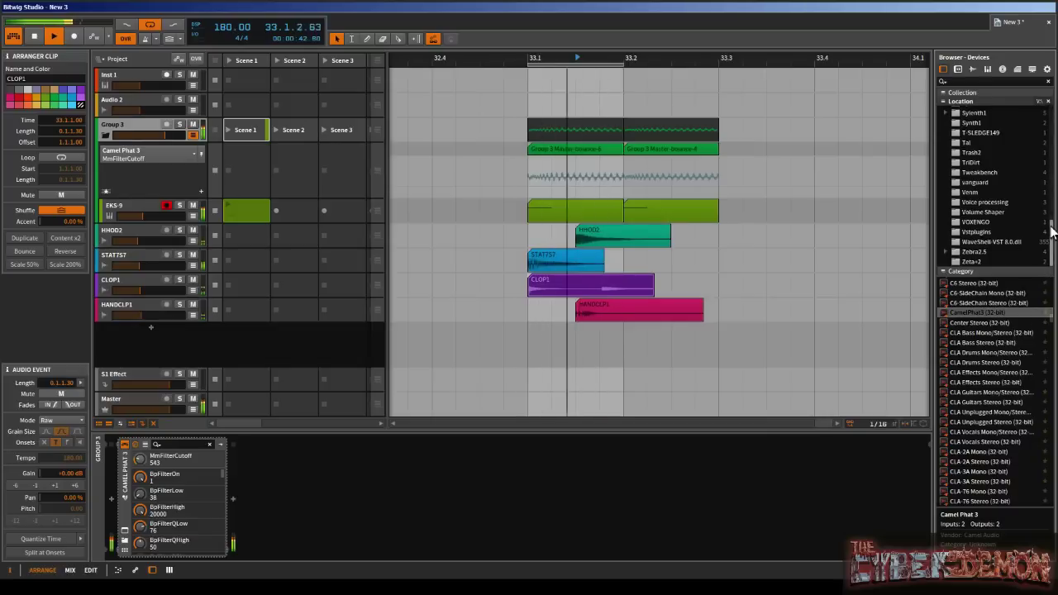
scroll(1051, 233, "up", 6)
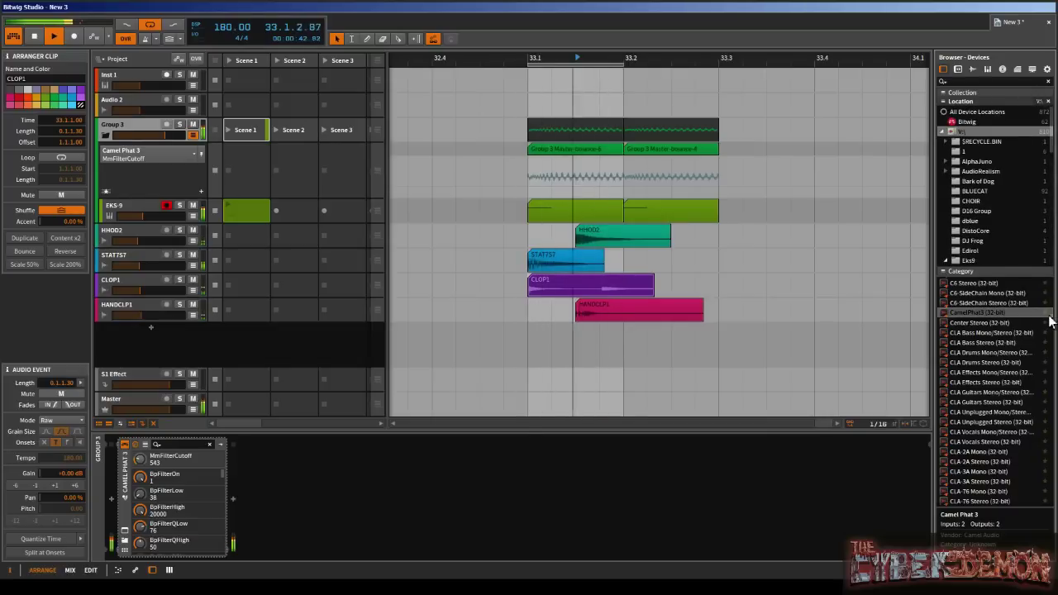
left_click_drag(1051, 321, 1053, 507)
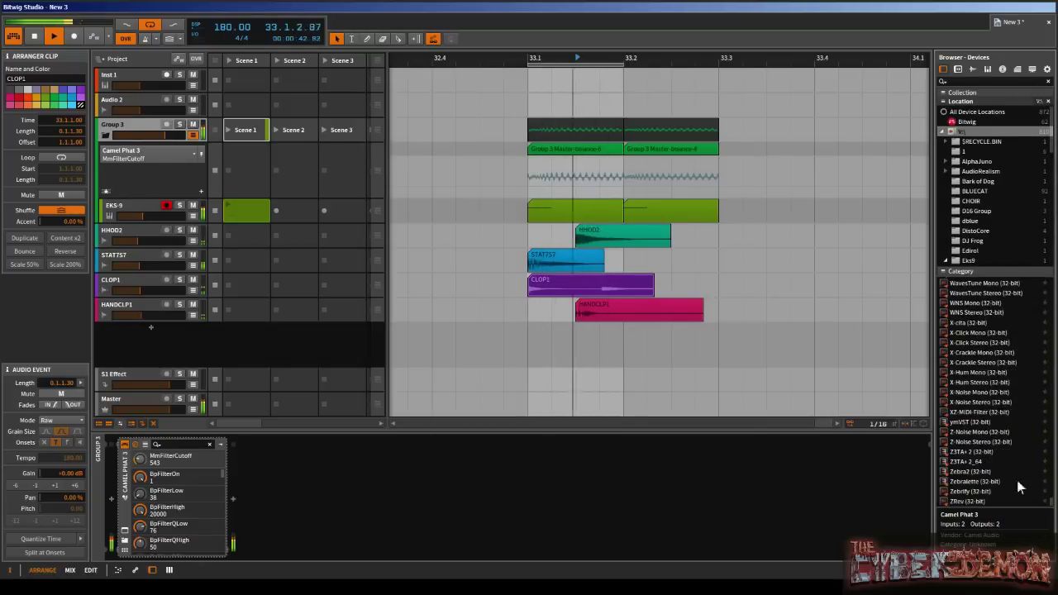
scroll(960, 433, "up", 5)
scroll(1000, 403, "up", 6)
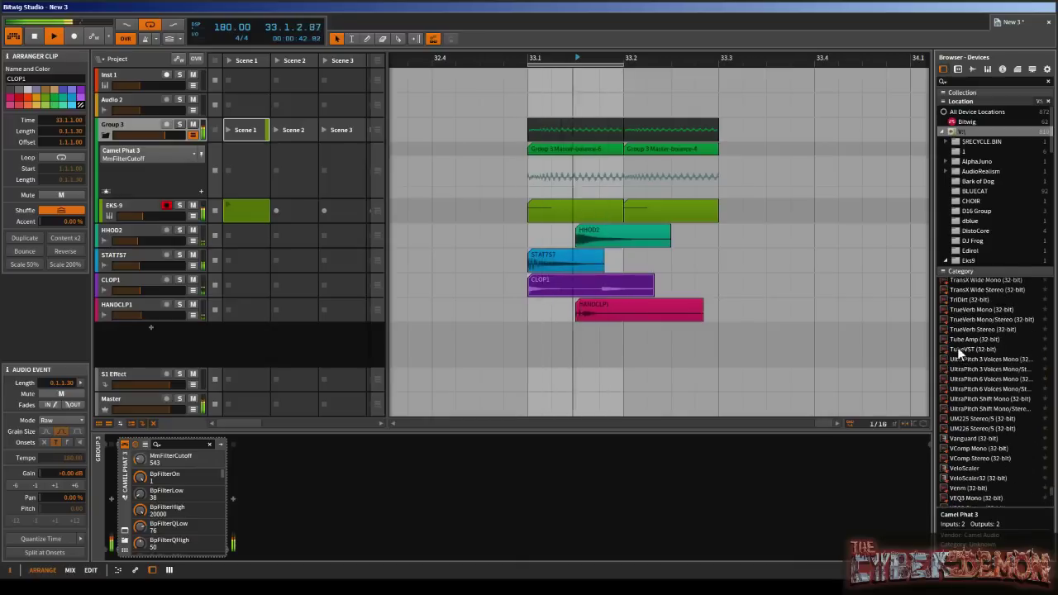
- Add Tube Amp to the HANDCLP1 track with drive 33.1, bias 37.2, low-pass frequency 1.08k and output gain -2.8
left_click(962, 340)
left_click_drag(468, 531, 137, 312)
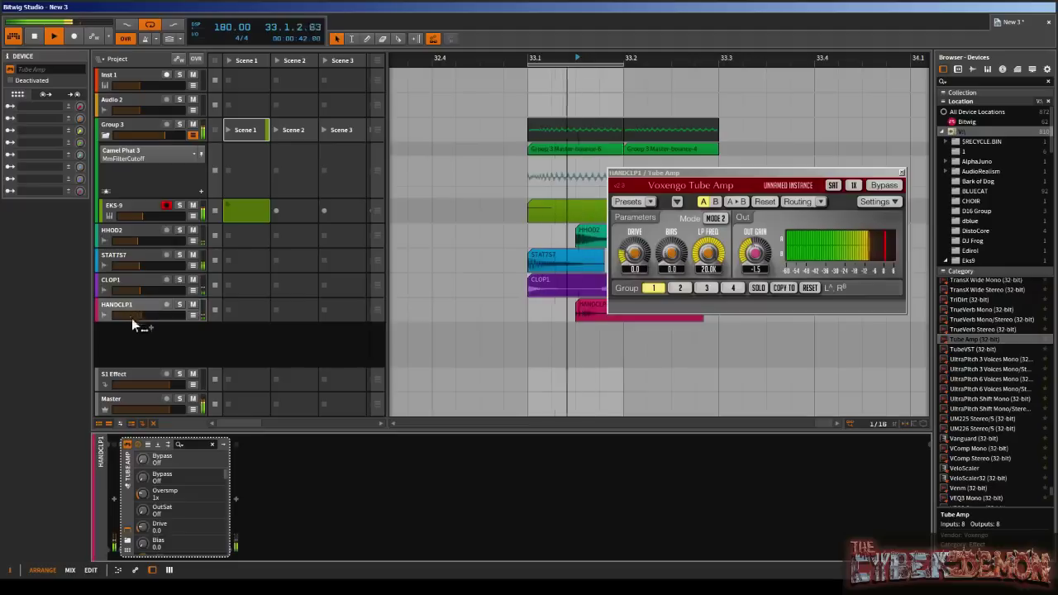
left_click_drag(640, 264, 639, 240)
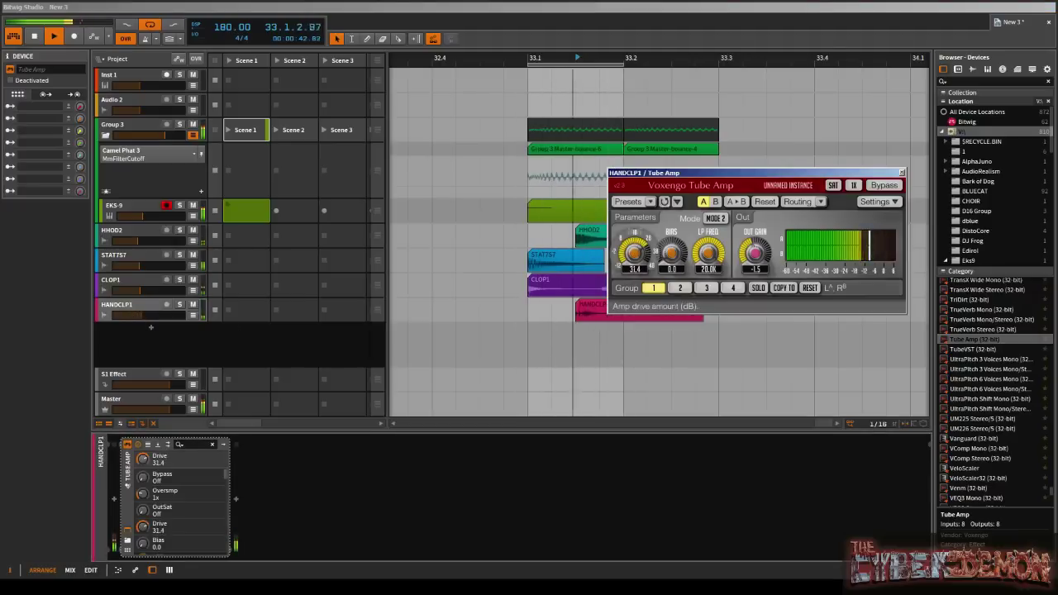
left_click_drag(671, 253, 708, 281)
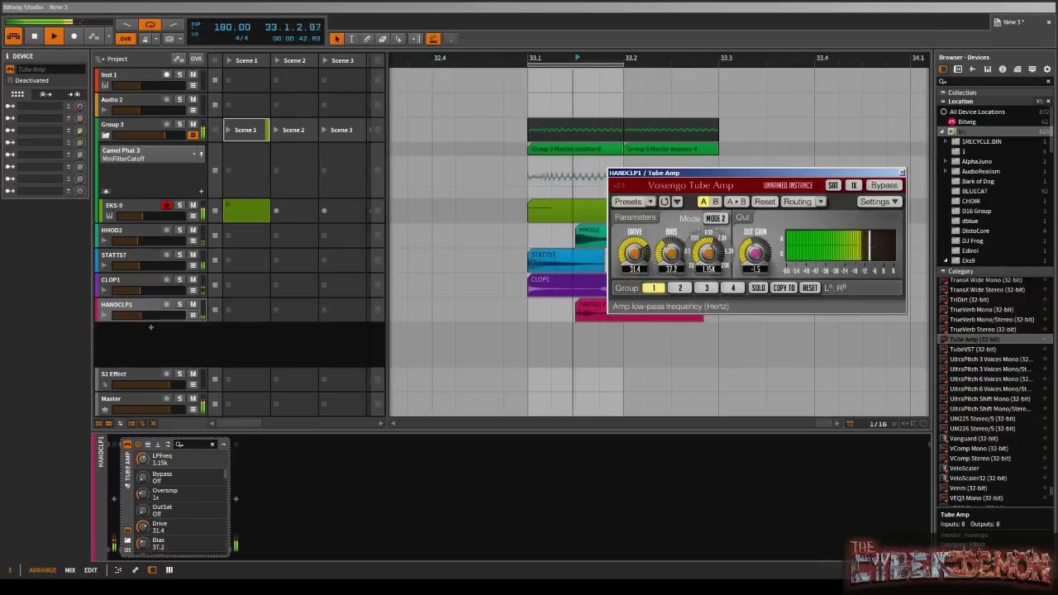
left_click_drag(708, 256, 709, 259)
mouse_move(634, 254)
left_mouse_down()
mouse_move(634, 235)
mouse_move(634, 254)
left_mouse_up()
left_click_drag(754, 253, 755, 252)
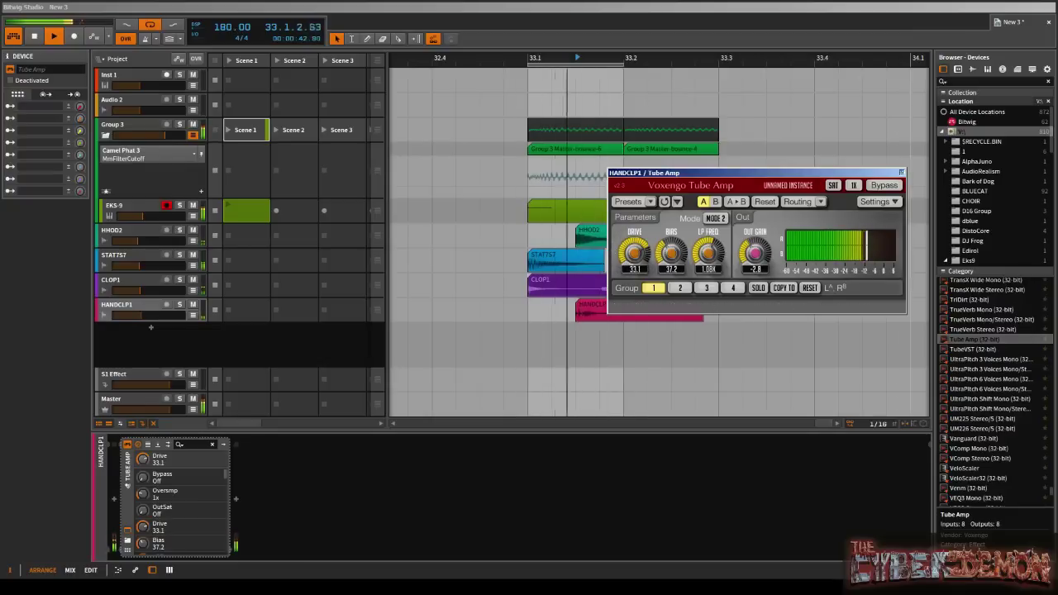
left_click(901, 173)
- Insert Bitwig's Reverb ahead of Tube Amp on the HANDCLP1 track and set its high-band decay to 0.69X
scroll(965, 314, "up", 20)
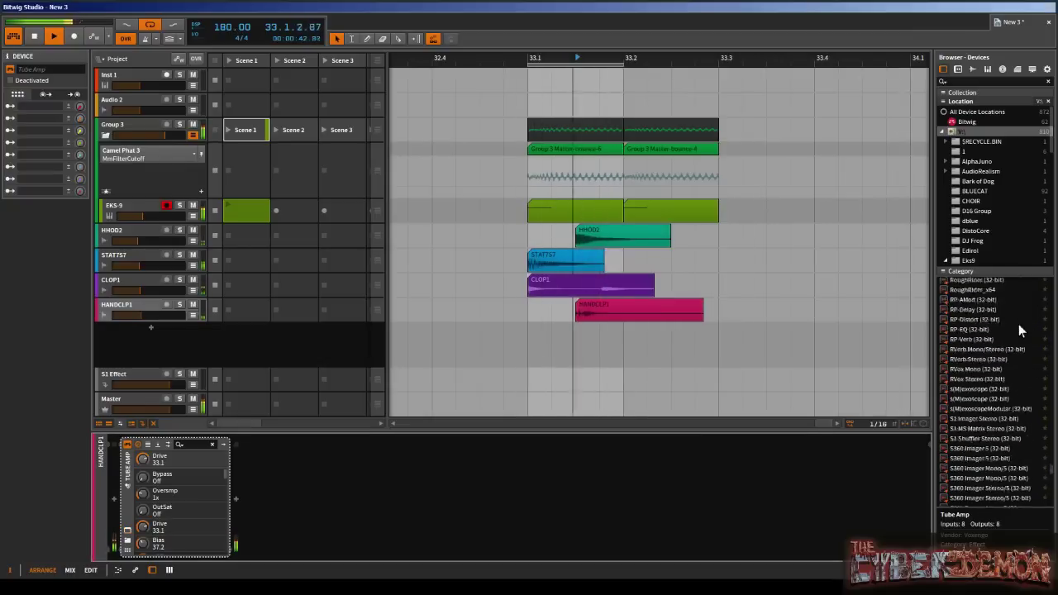
scroll(1018, 324, "up", 10)
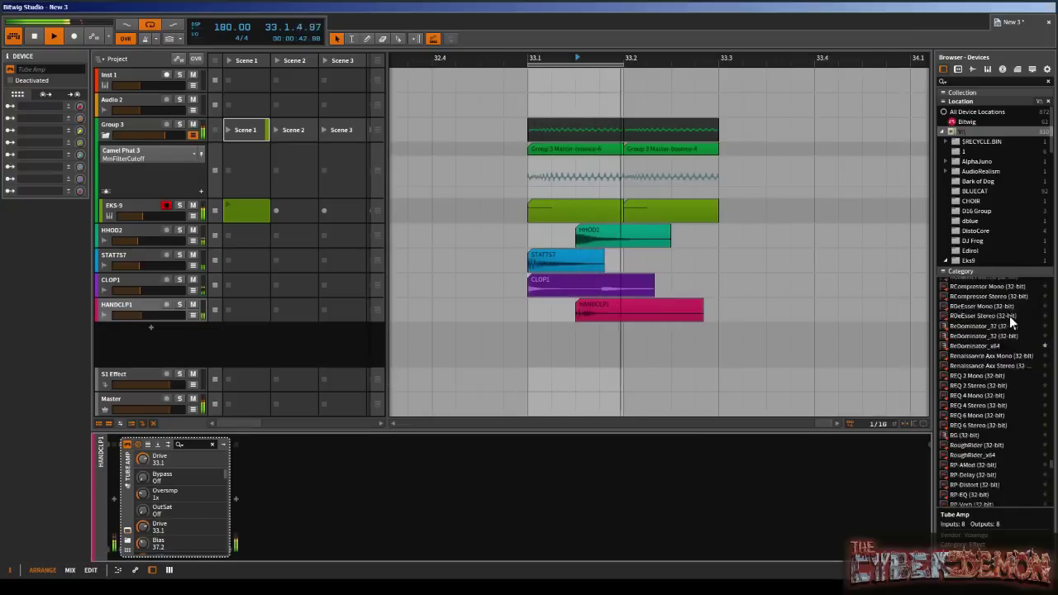
left_click(962, 122)
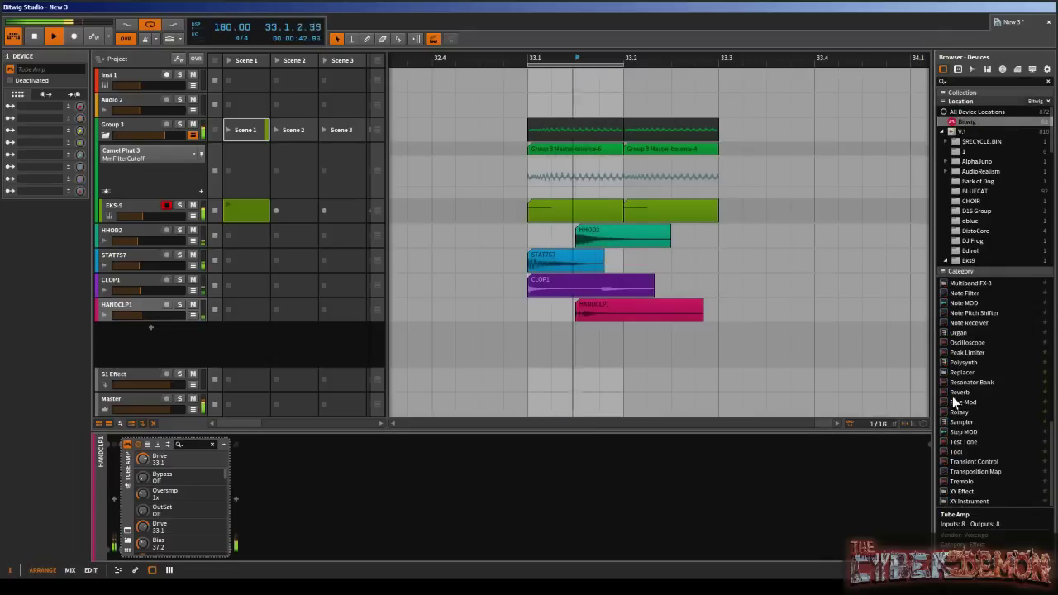
left_click_drag(960, 404, 116, 499)
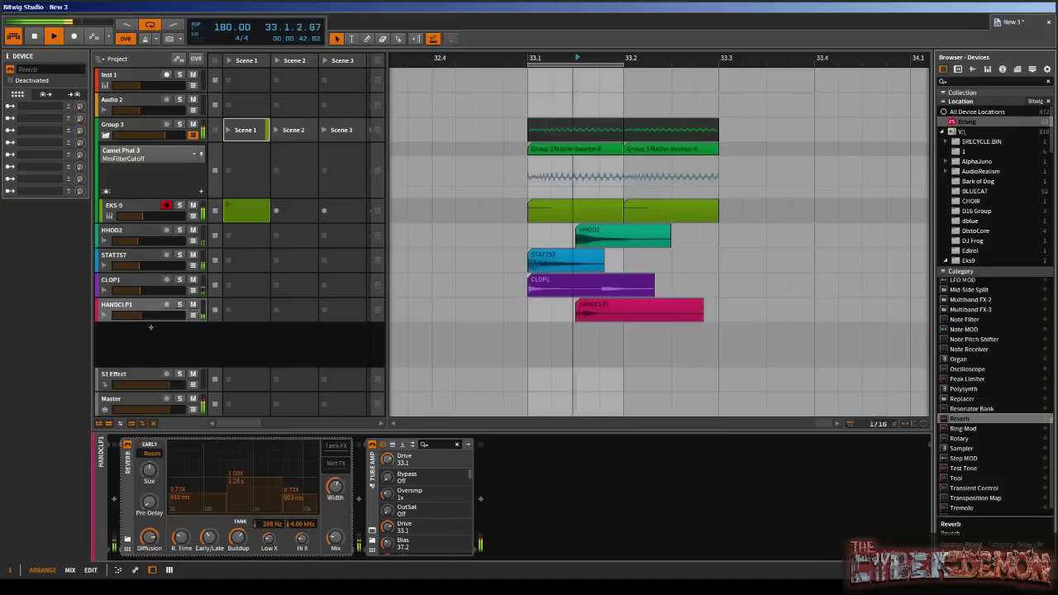
left_click_drag(306, 543, 306, 548)
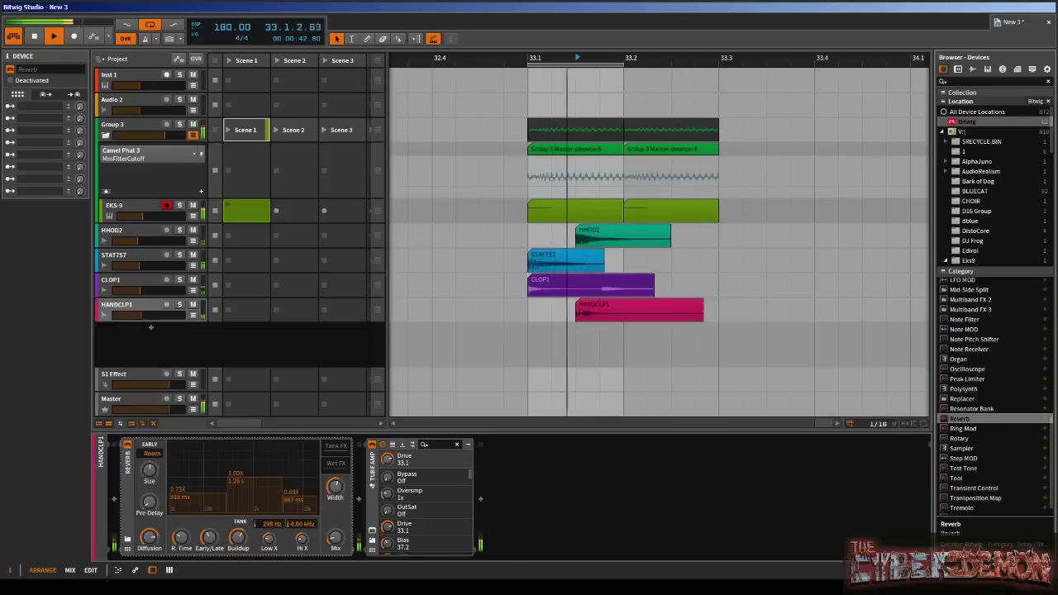
- Try the HANDCLP1 clip at position 33.1 and return it to the offbeat
left_click(503, 313)
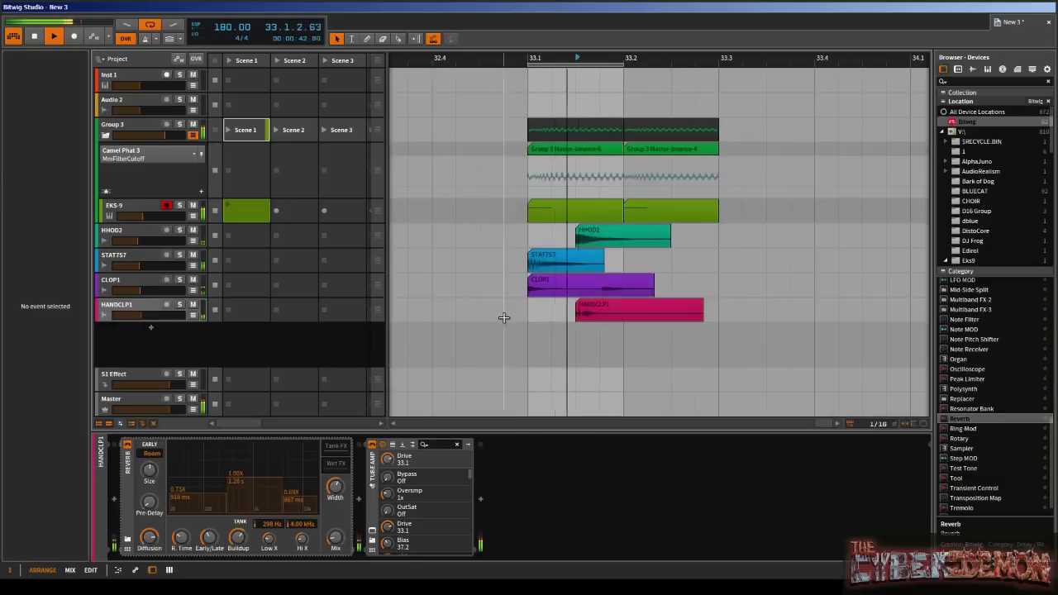
left_click_drag(606, 314, 558, 317)
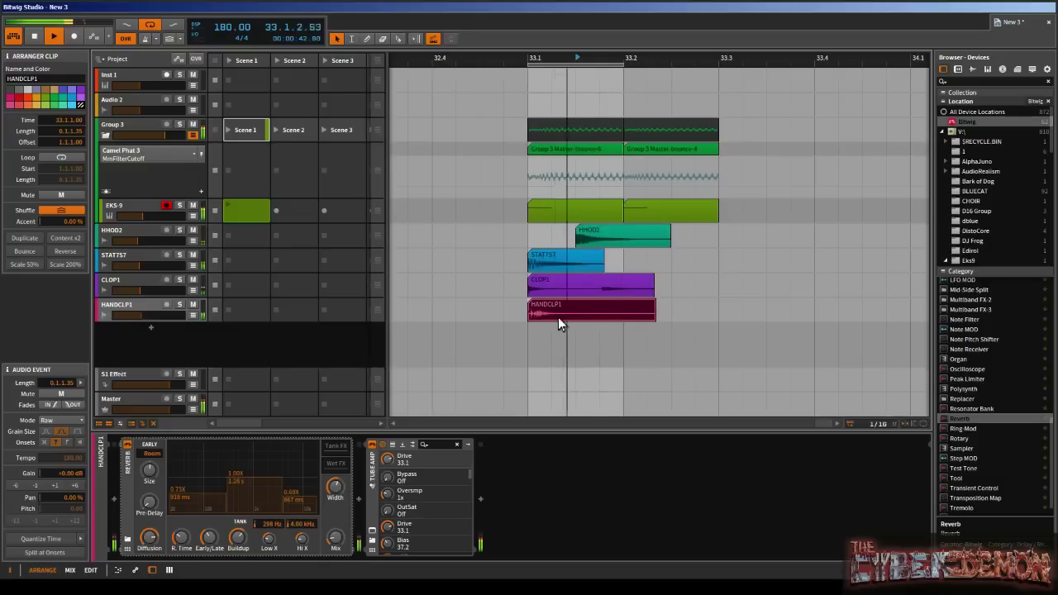
left_click_drag(558, 316, 606, 316)
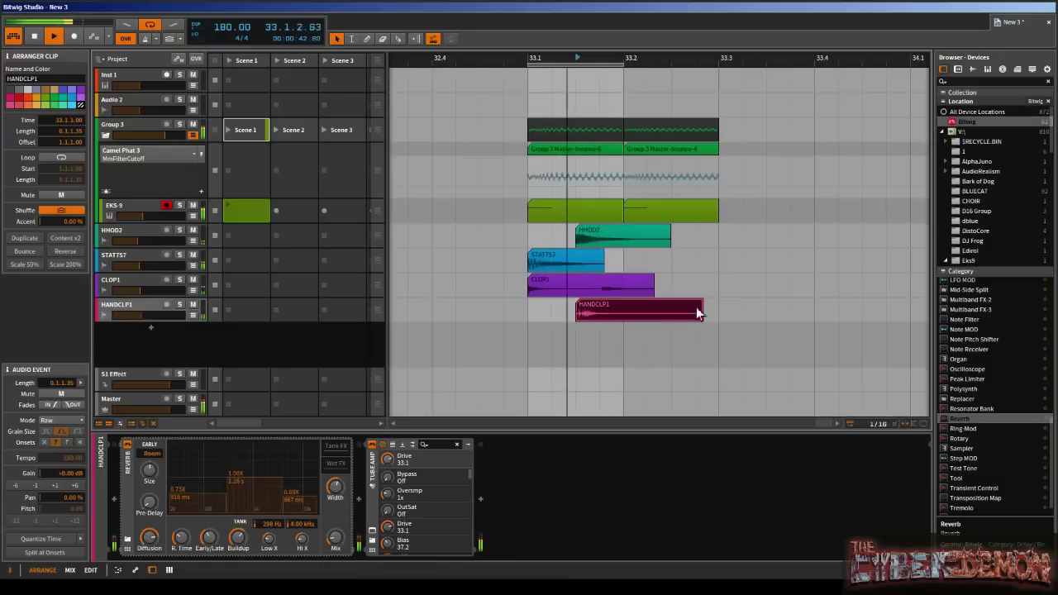
- Duplicate the four drum clips on the HHOD2 through HANDCLP1 tracks one beat later
left_click_drag(734, 322, 501, 243)
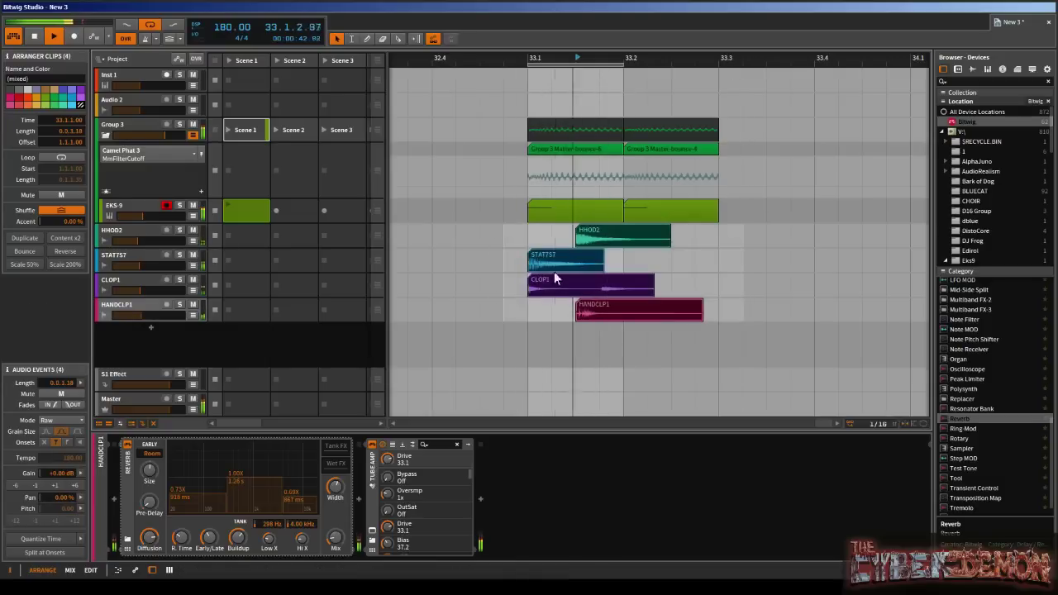
left_click_drag(554, 271, 643, 269)
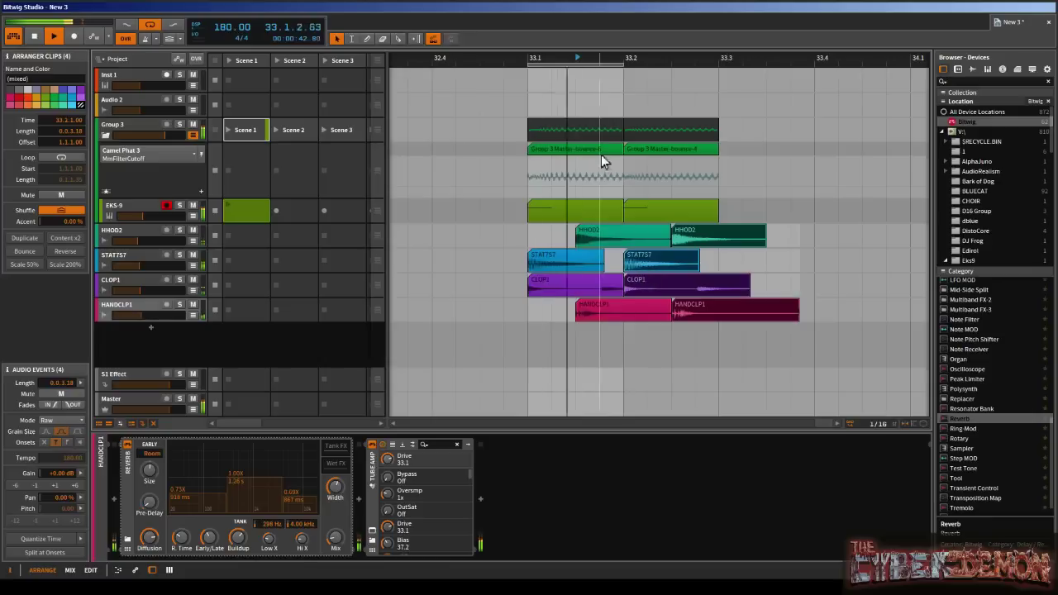
- Try a two-beat loop region from 33.1 and shorten it back to one beat
left_click(623, 65)
left_click_drag(623, 66, 709, 71)
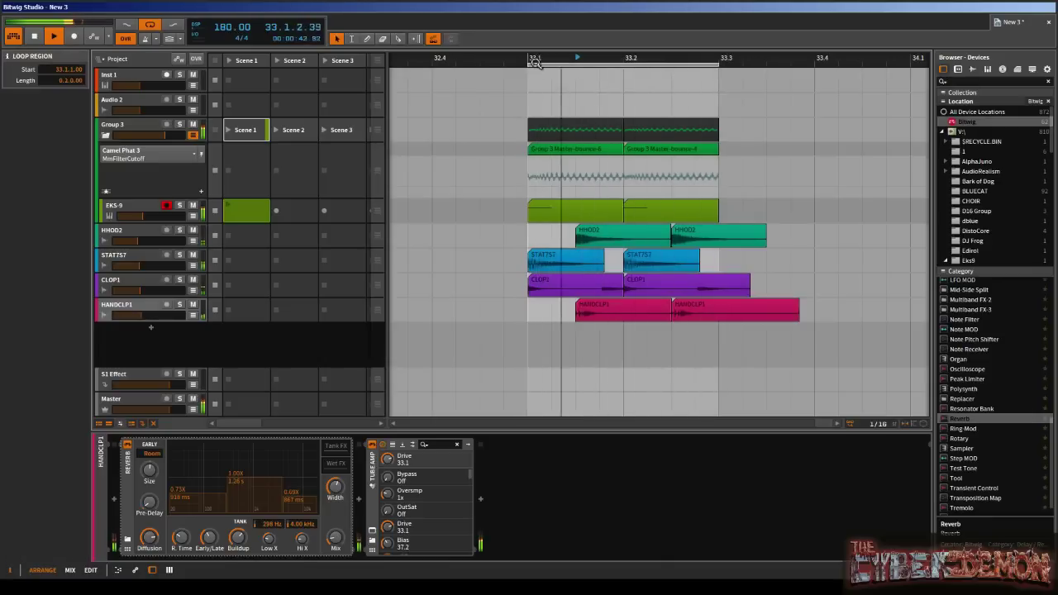
mouse_move(534, 63)
left_mouse_down()
mouse_move(629, 71)
mouse_move(530, 71)
left_mouse_up()
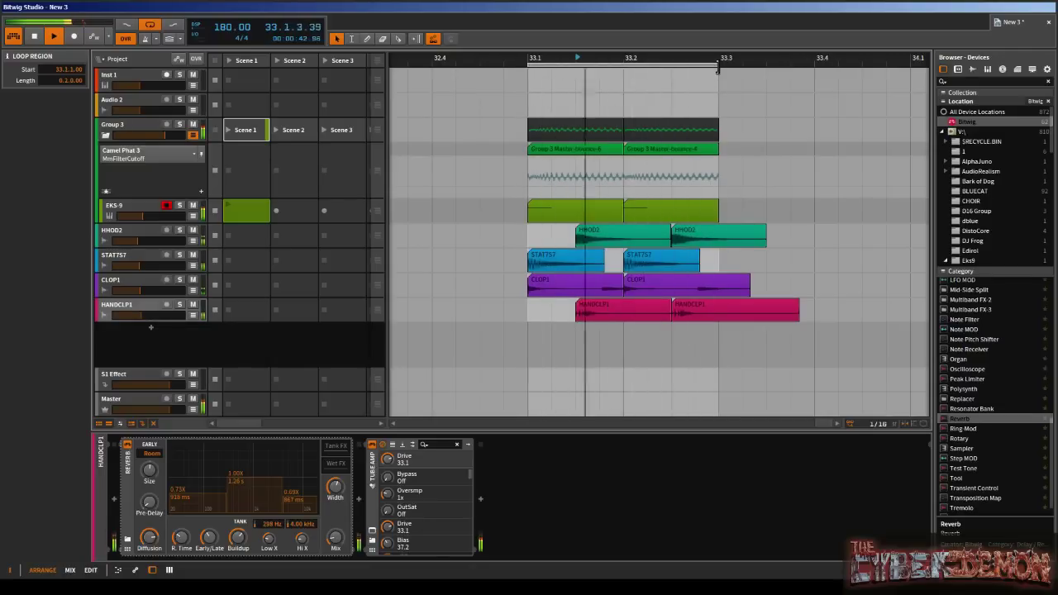
left_click_drag(717, 63, 610, 76)
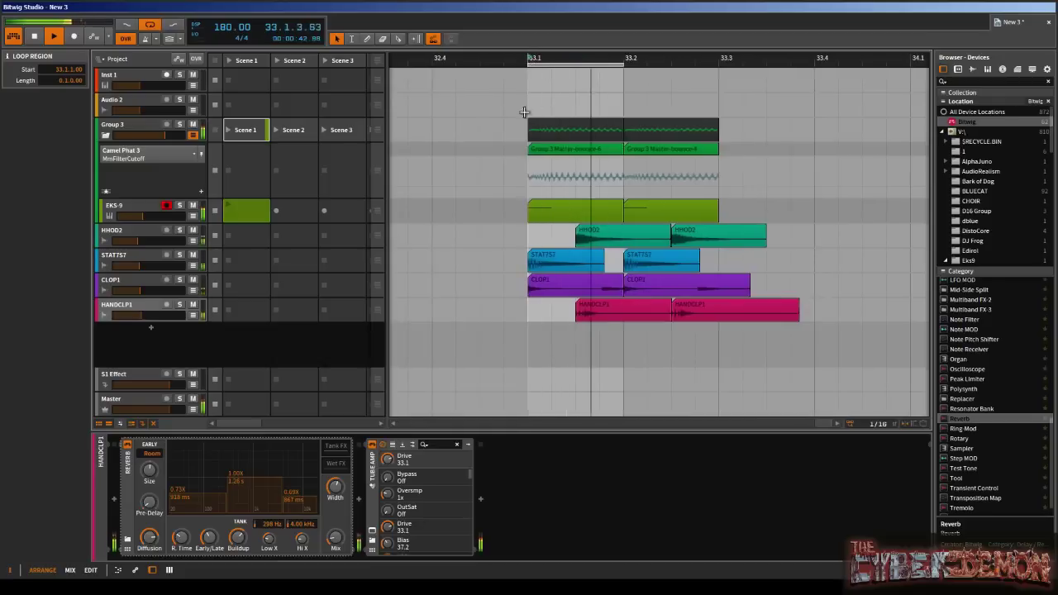
- Disarm the EKS-9 track and add the 32-bit ReDominator from the AlphaJuno folder as a new instrument track below HANDCLP1
left_click(166, 205)
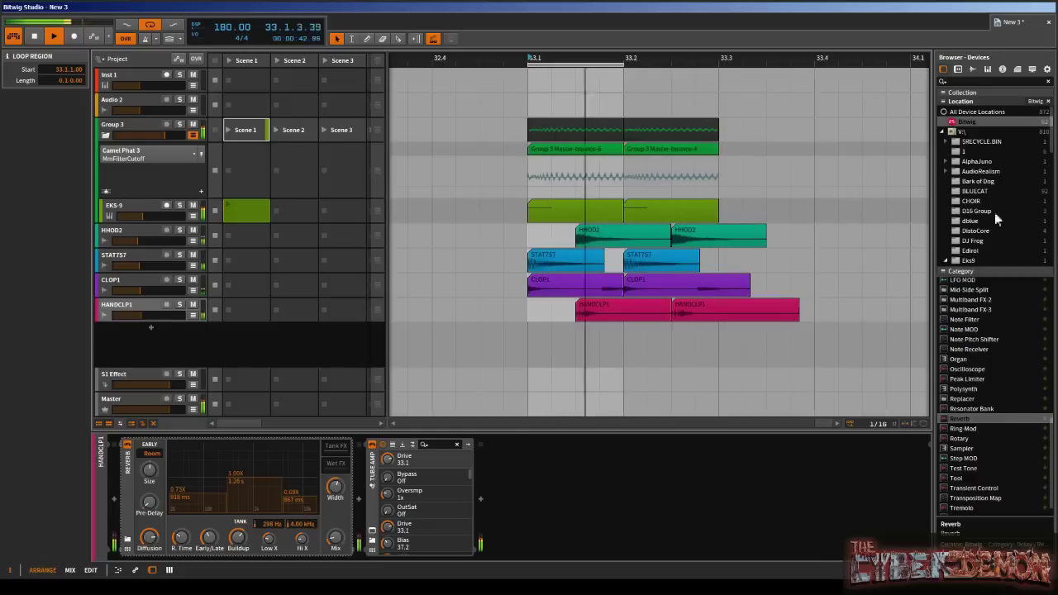
scroll(1008, 194, "down", 5)
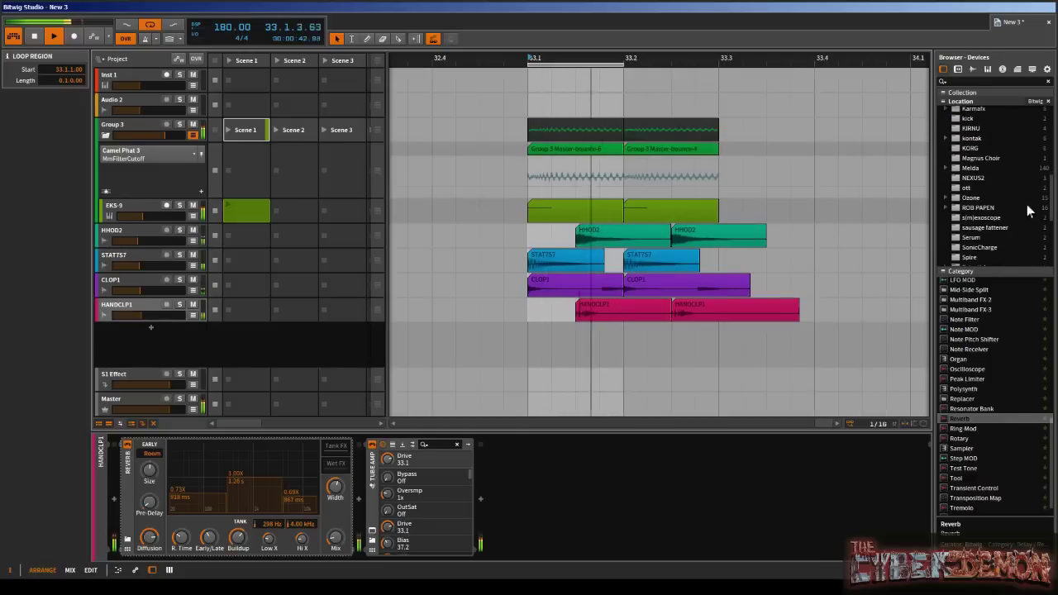
scroll(1028, 211, "down", 1)
scroll(1029, 212, "up", 3)
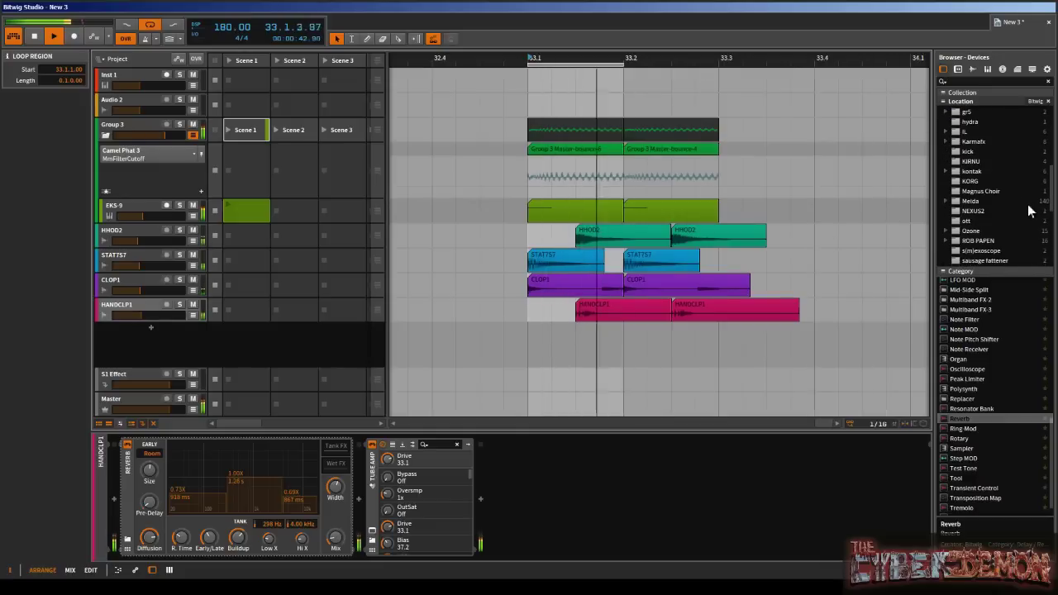
scroll(1028, 212, "up", 1)
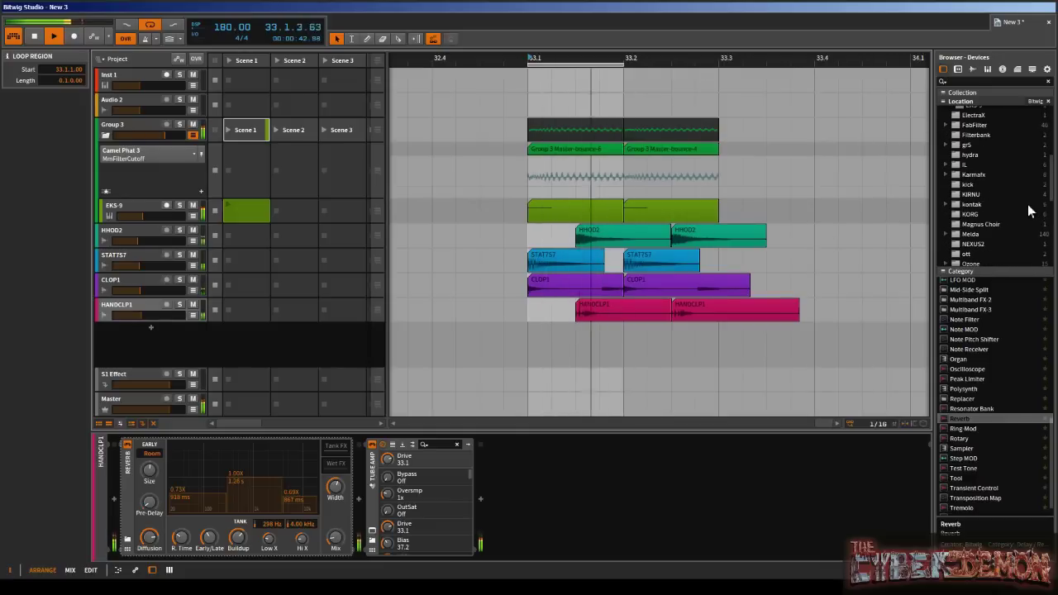
scroll(1028, 211, "up", 4)
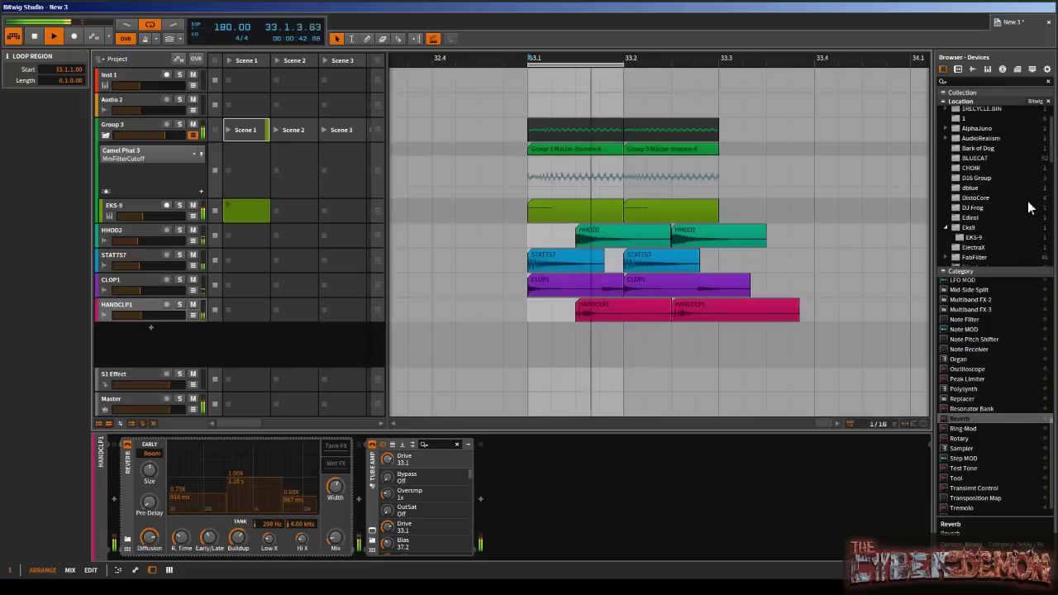
scroll(1028, 207, "up", 1)
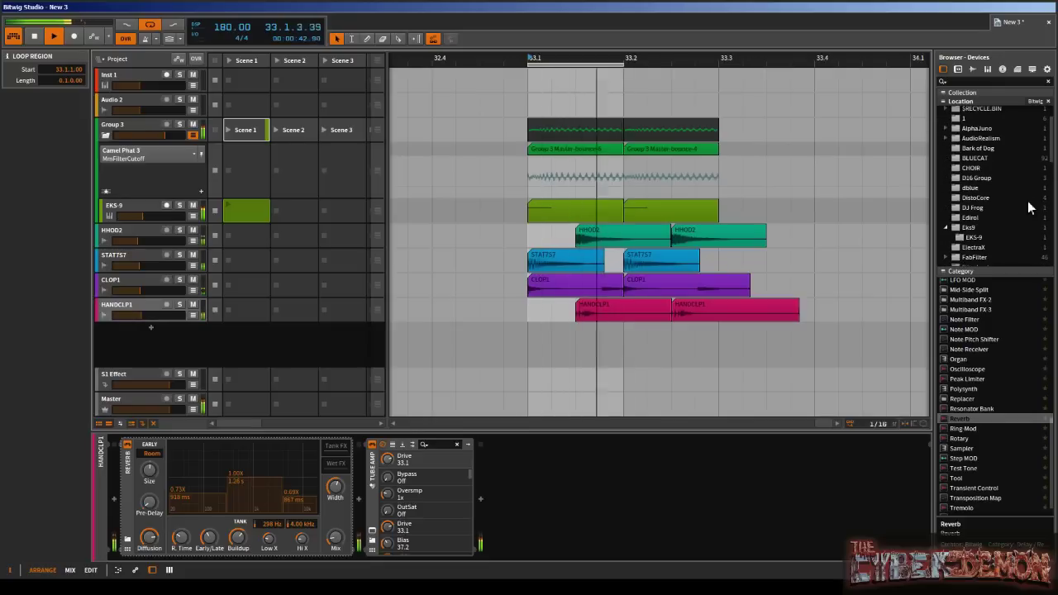
scroll(1025, 205, "down", 1)
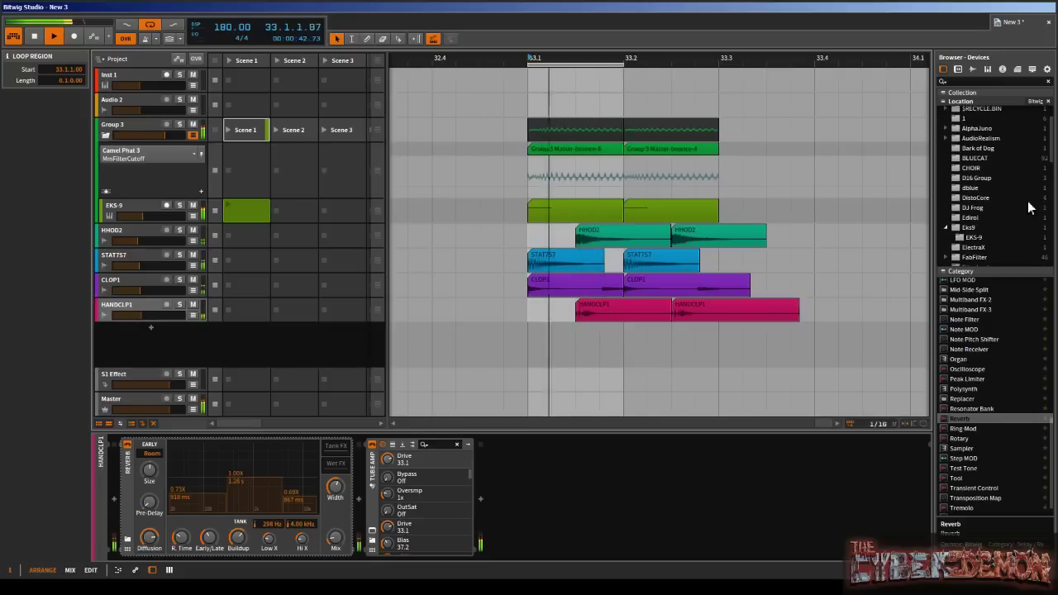
left_click(946, 128)
left_click(983, 137)
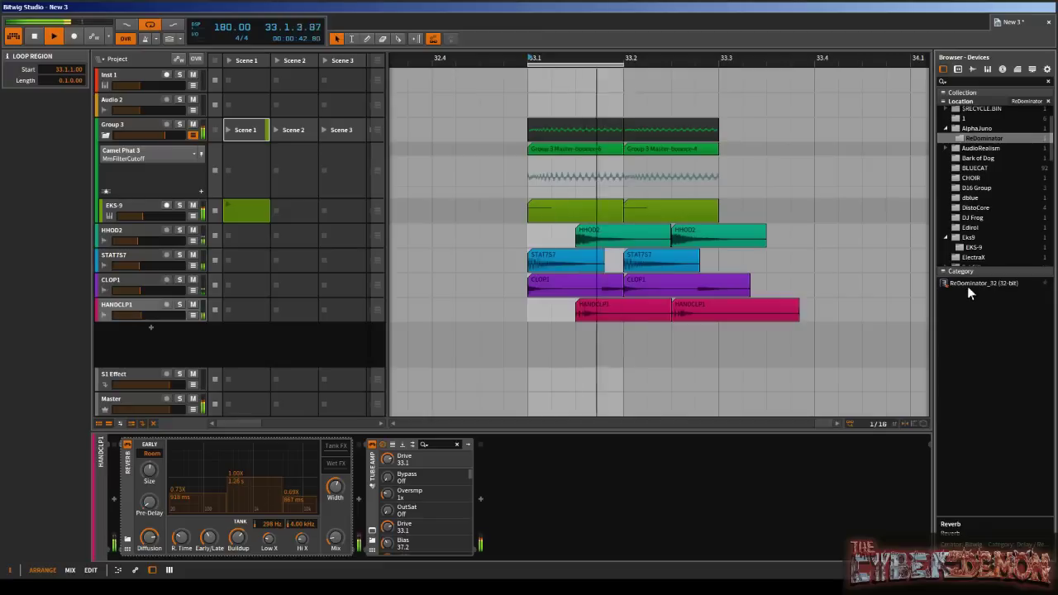
left_click_drag(967, 285, 158, 333)
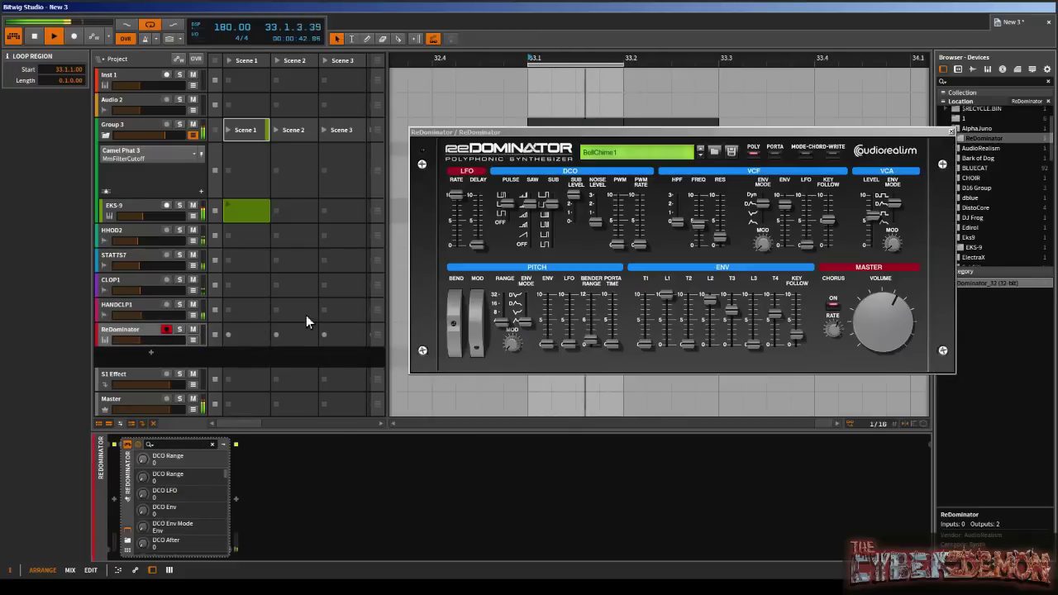
- Load the Artcore patch from the Hoovers folder into ReDominator
left_click(142, 330)
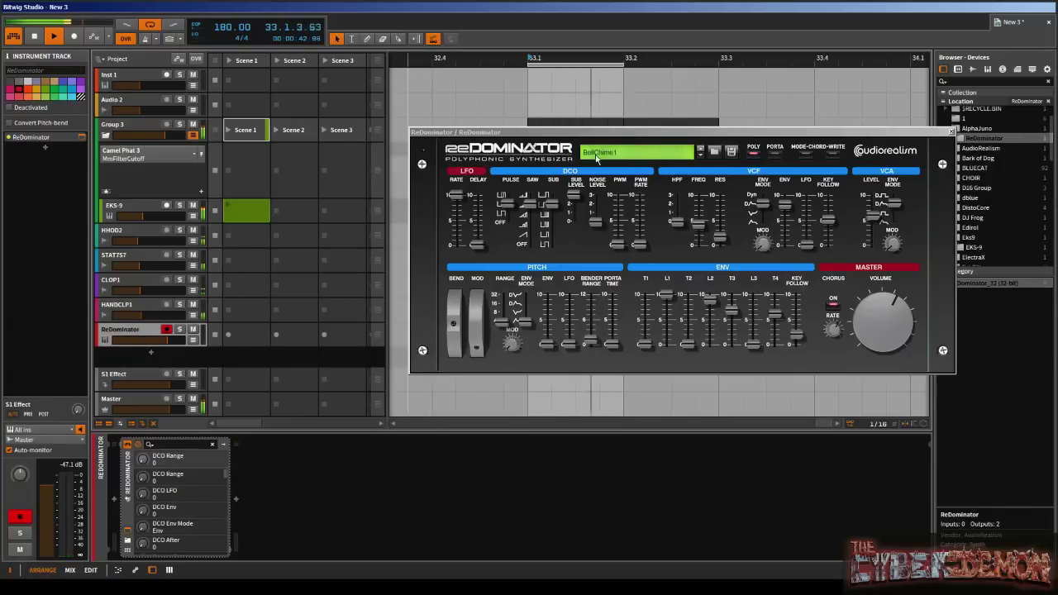
left_click(614, 153)
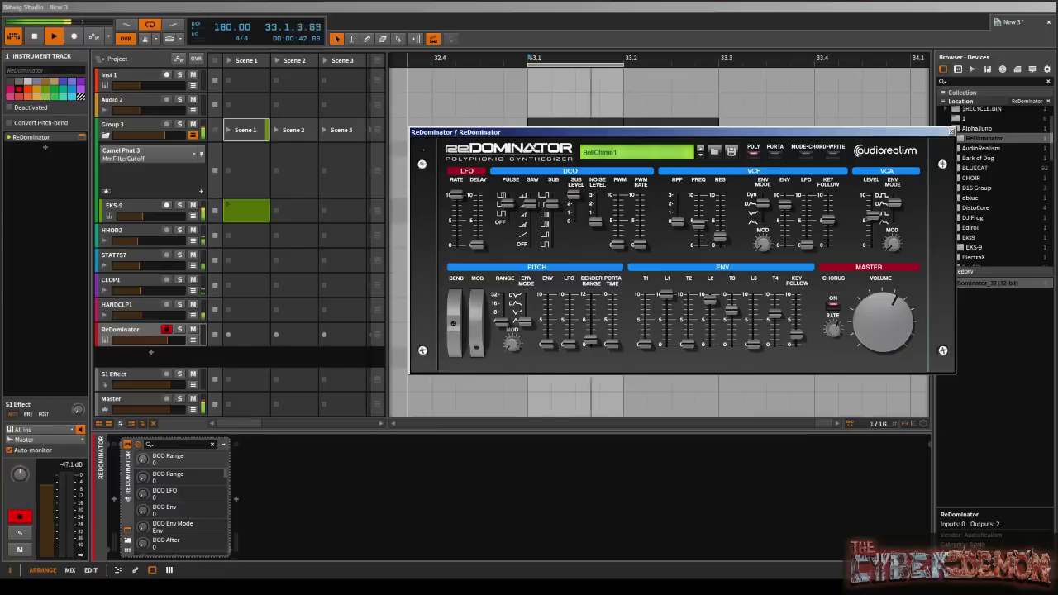
left_click(614, 153)
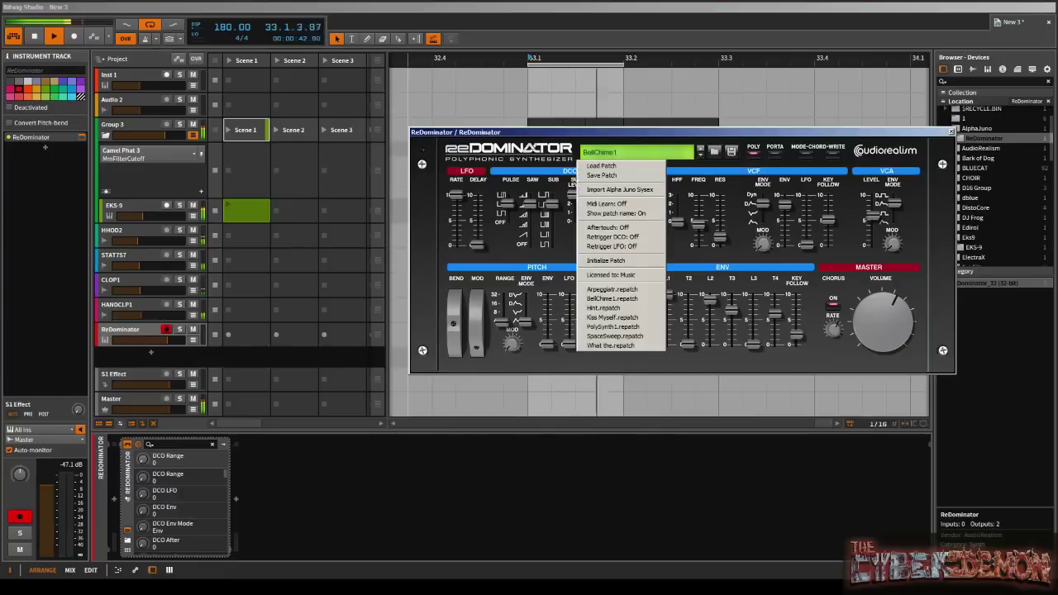
left_click(601, 166)
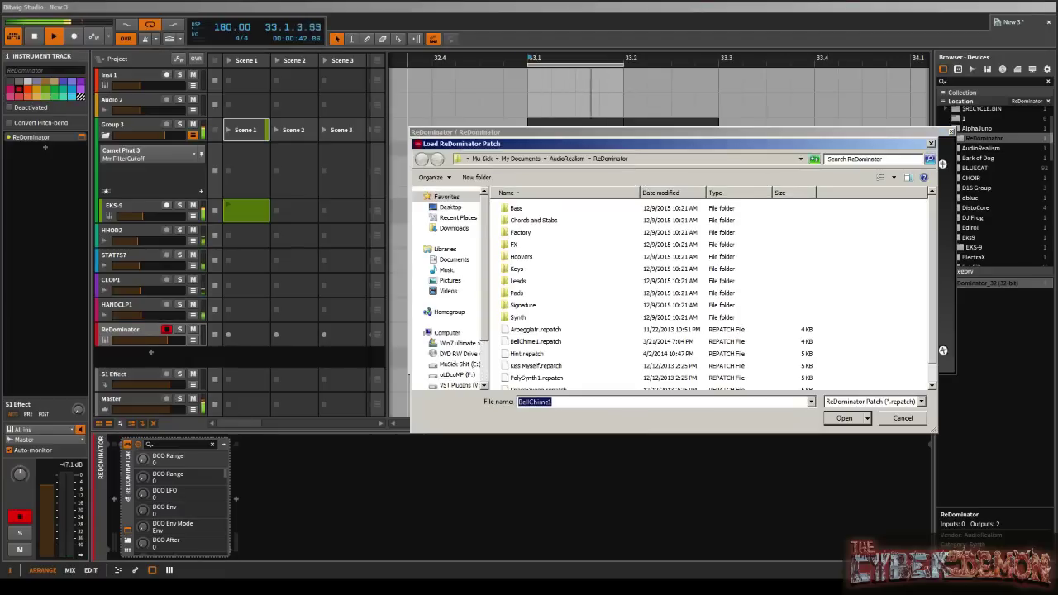
double_click(521, 257)
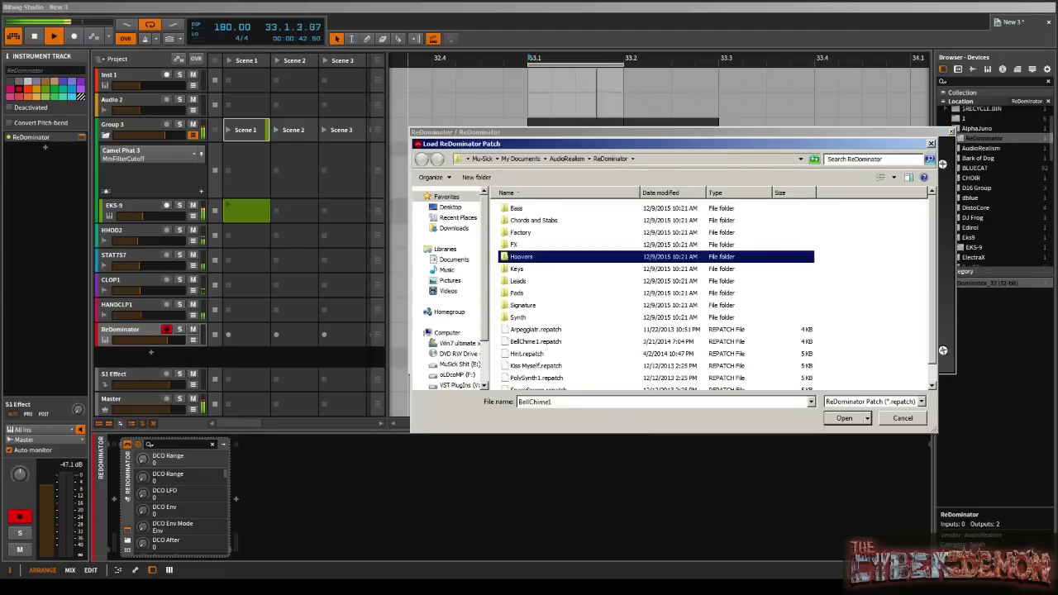
double_click(531, 209)
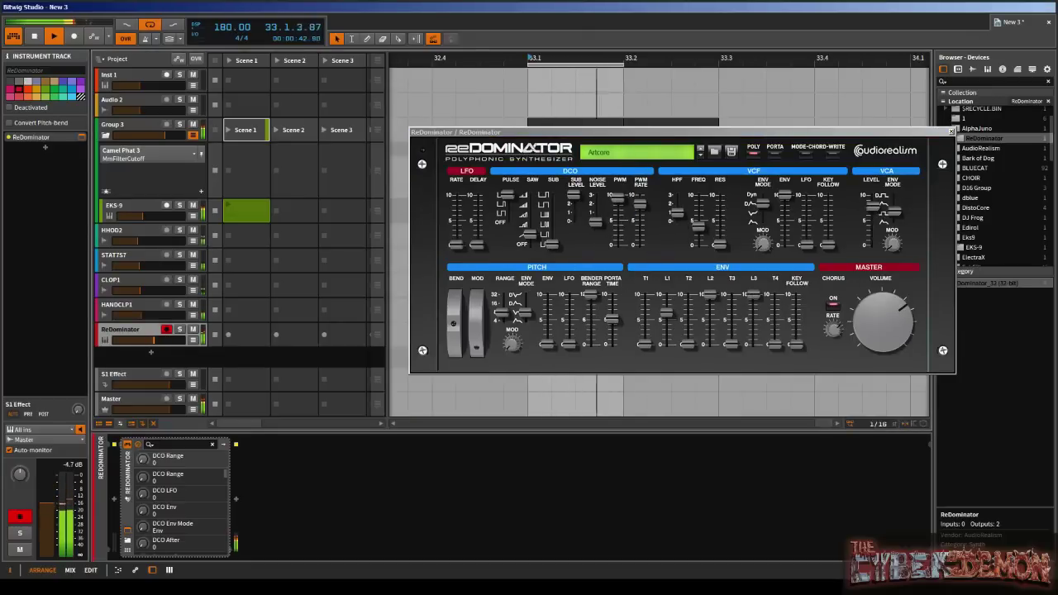
- Browse the ReDominator patches and load WannaKissMyselfToo MW
left_click(700, 155)
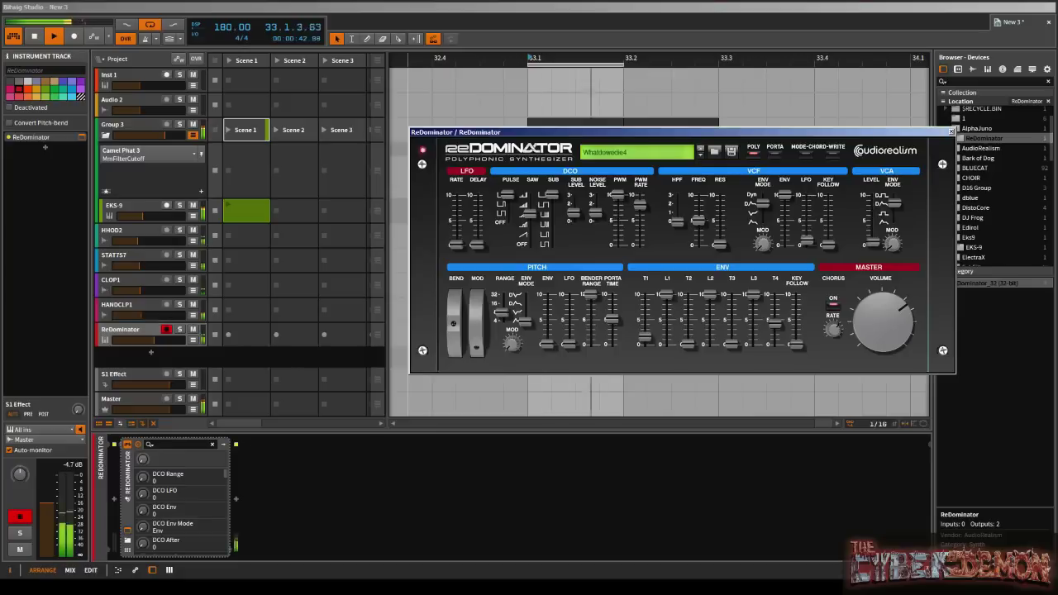
left_click(700, 154)
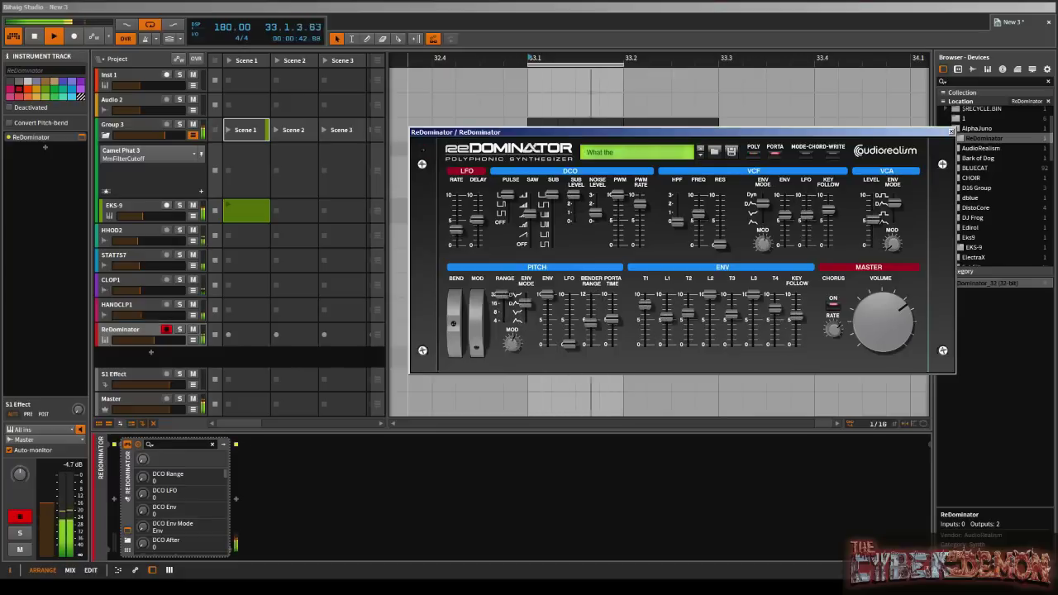
left_click(699, 151)
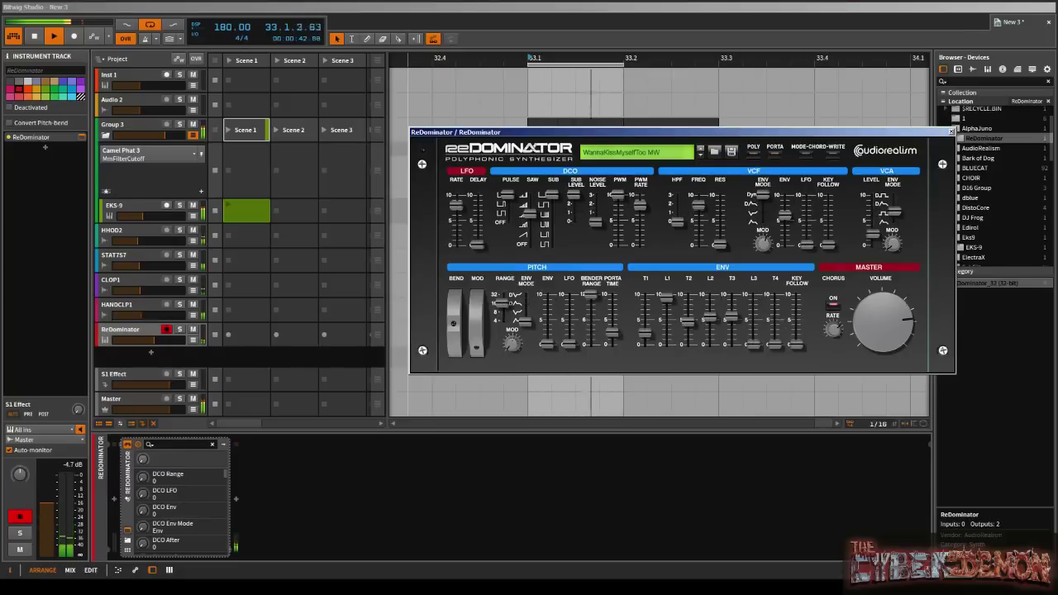
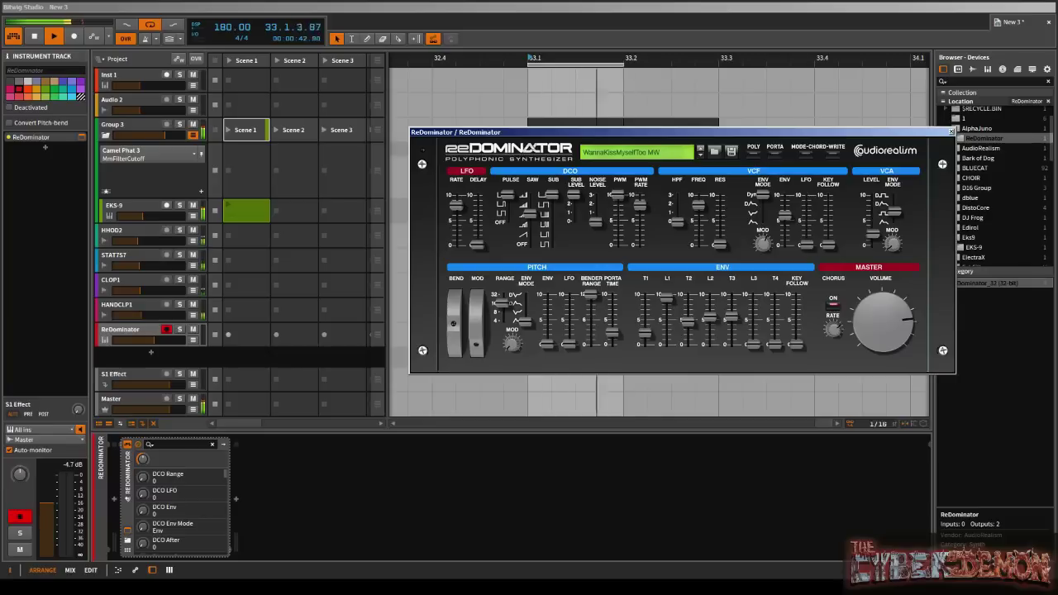
- Record a hoover melody into the ReDominator track's Scene 1 slot and open the clip in the note editor
left_click(229, 335)
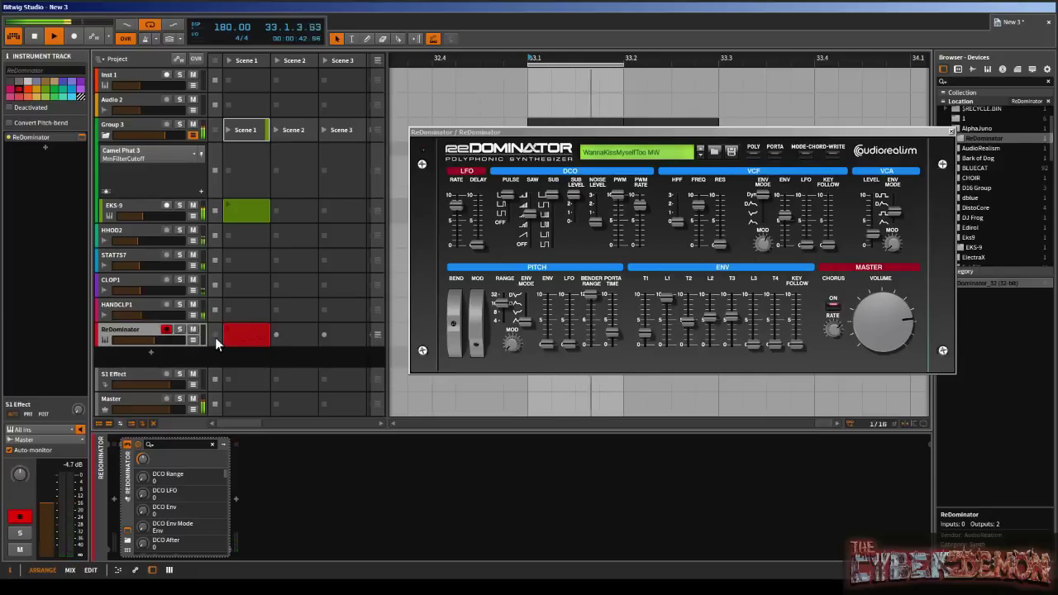
left_click(253, 342)
double_click(253, 341)
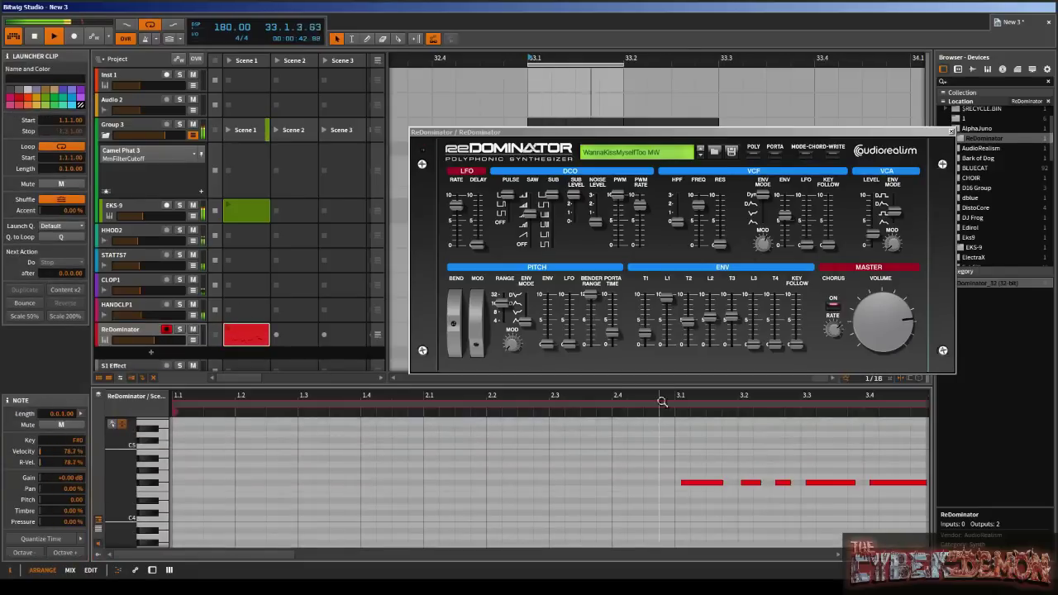
- End the clip's loop at bar 11 and delete the stray short G#4 note near 9.3.4
left_click_drag(660, 403, 457, 487)
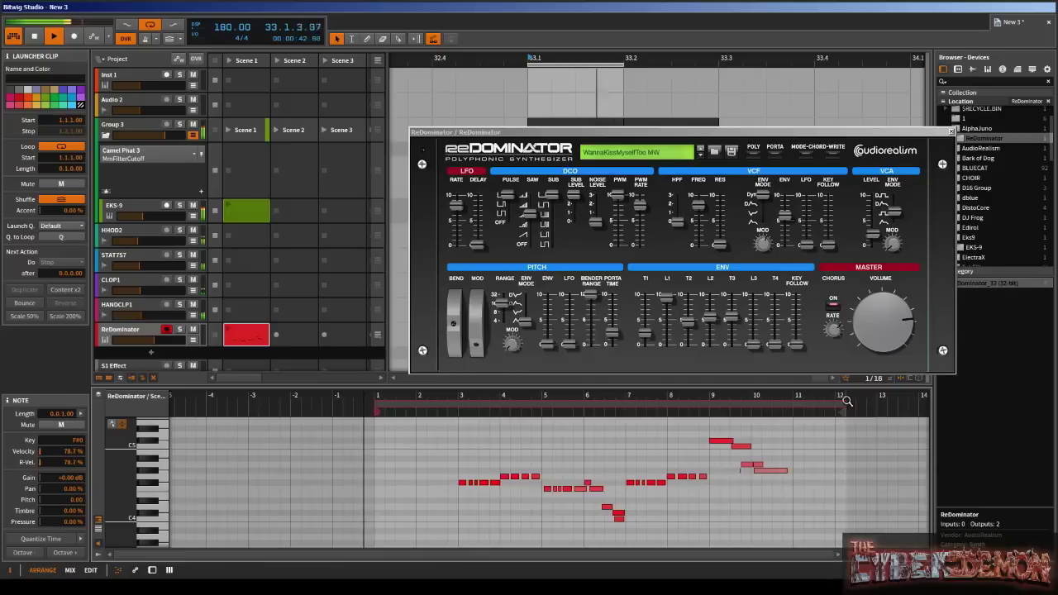
left_click_drag(843, 398, 793, 397)
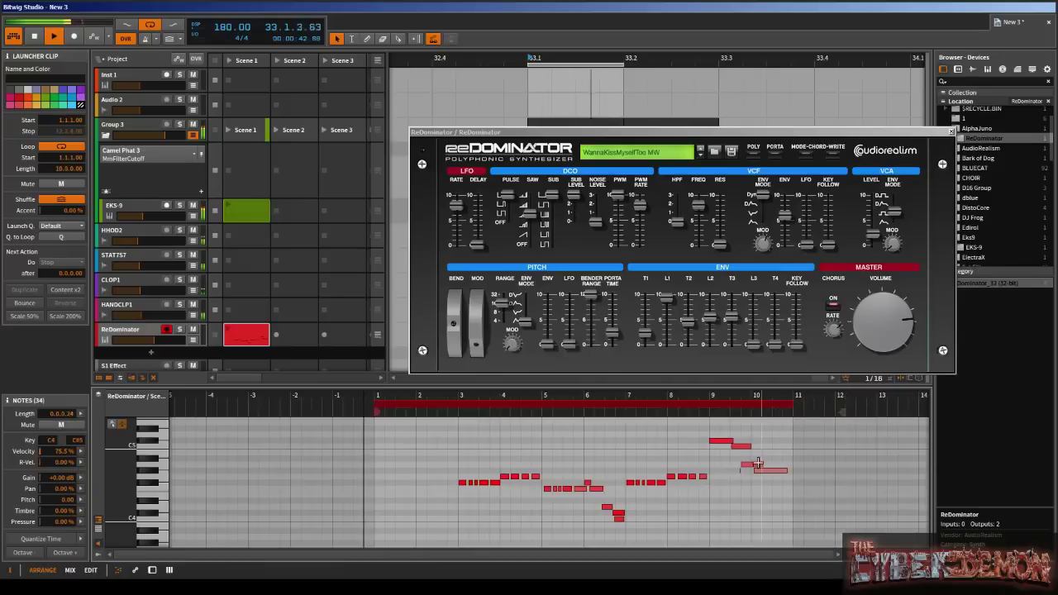
left_click(743, 473)
double_click(745, 471)
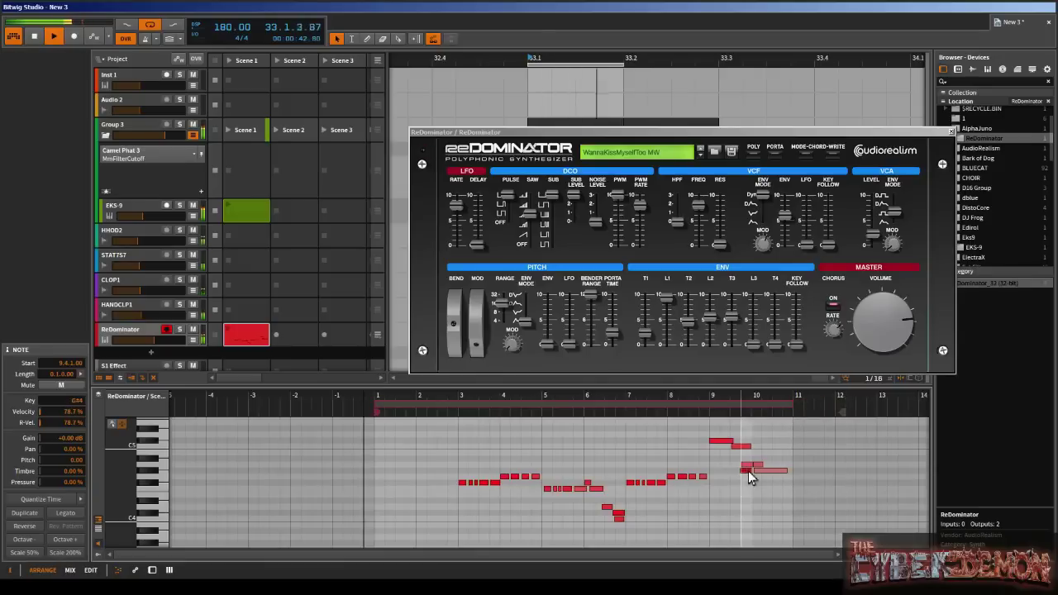
double_click(749, 472)
double_click(743, 471)
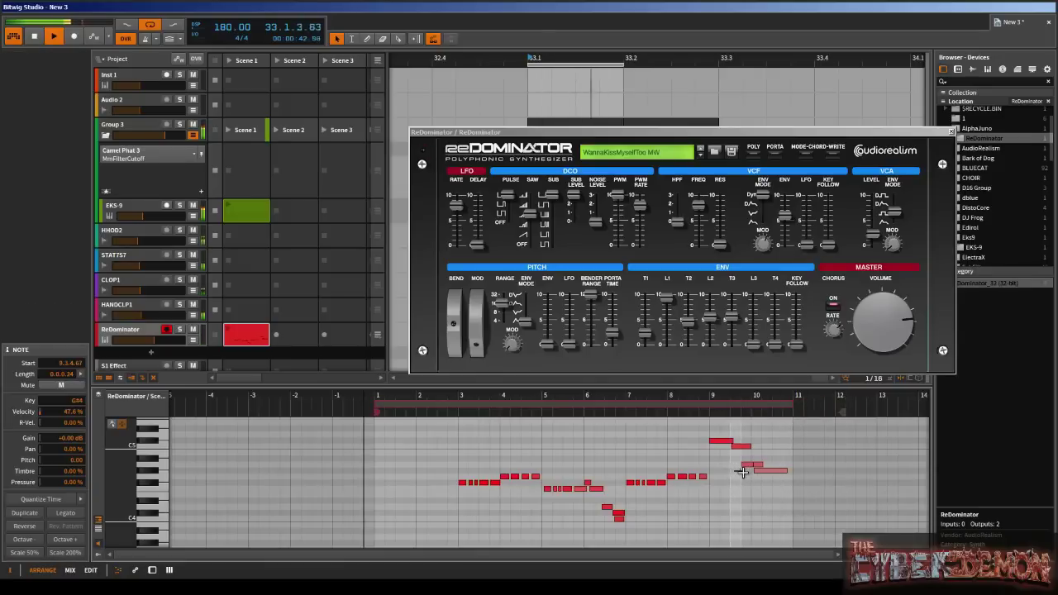
double_click(743, 471)
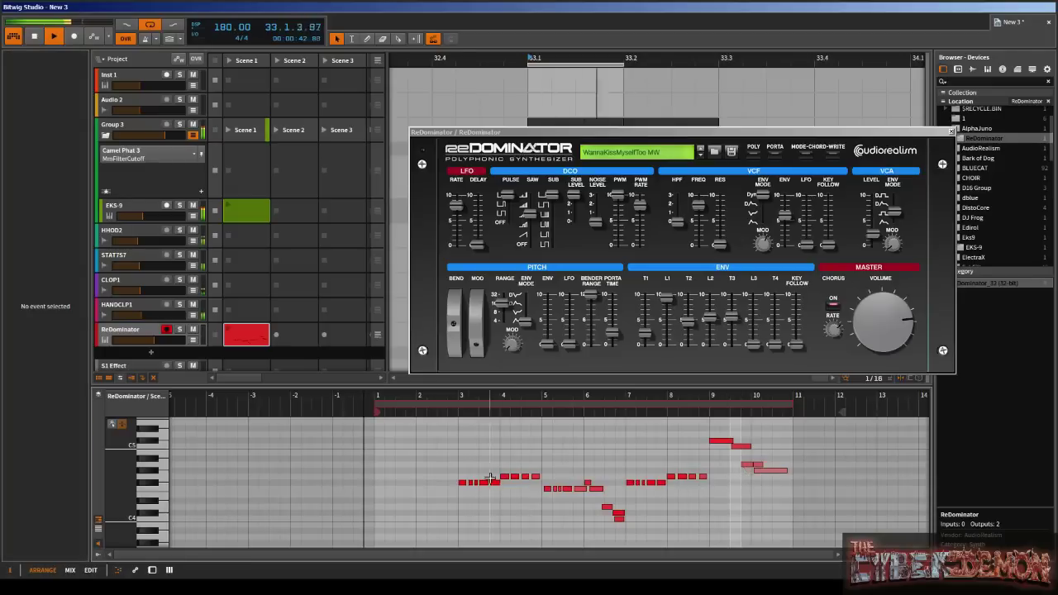
- Move the start of the clip and its loop to bar 3 and quantize all of its notes
left_click_drag(377, 407, 460, 411)
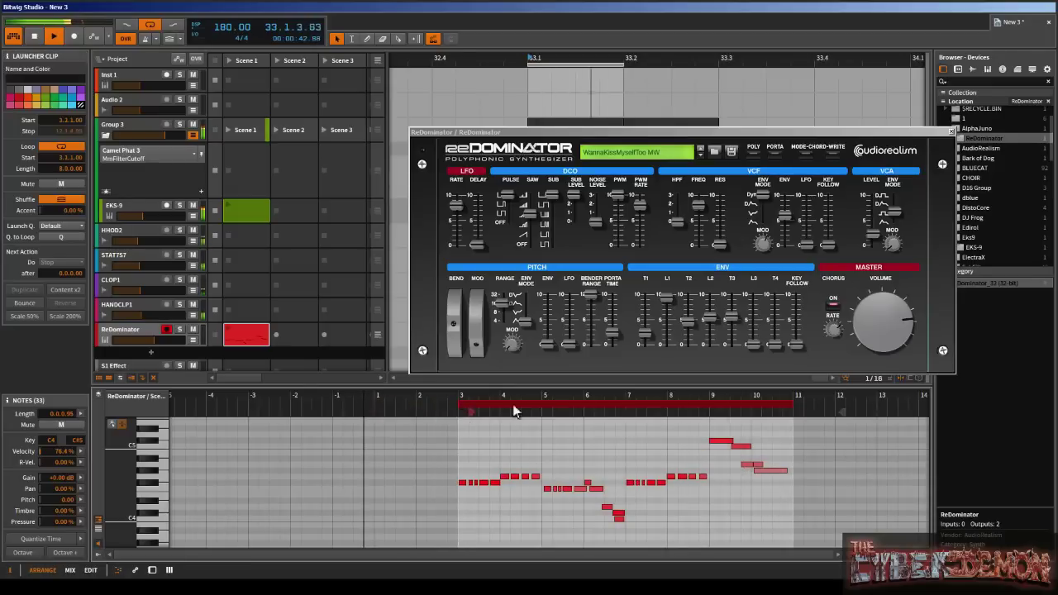
left_click_drag(808, 527, 460, 420)
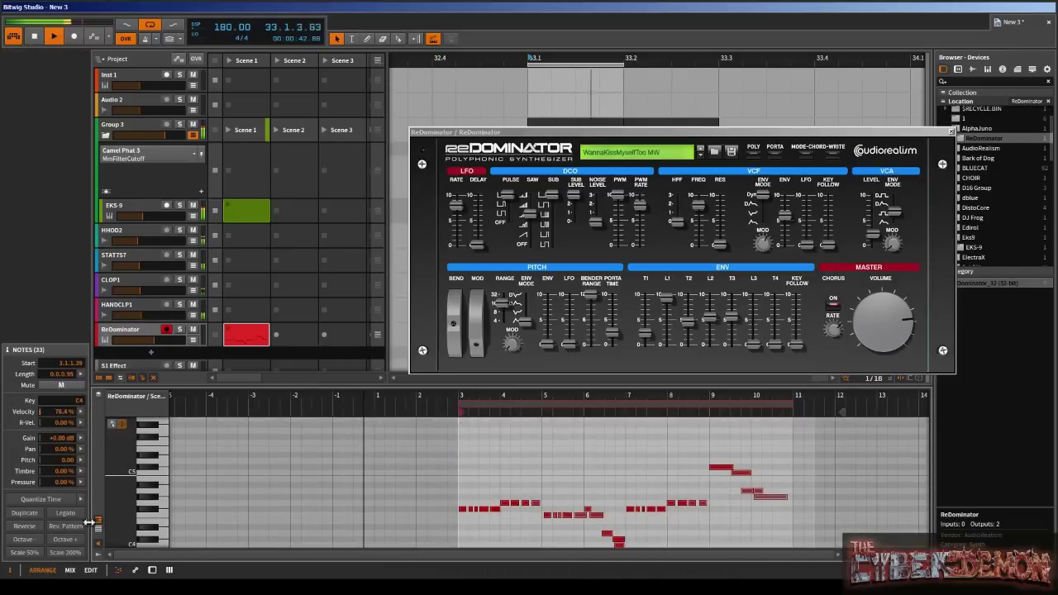
left_click(38, 500)
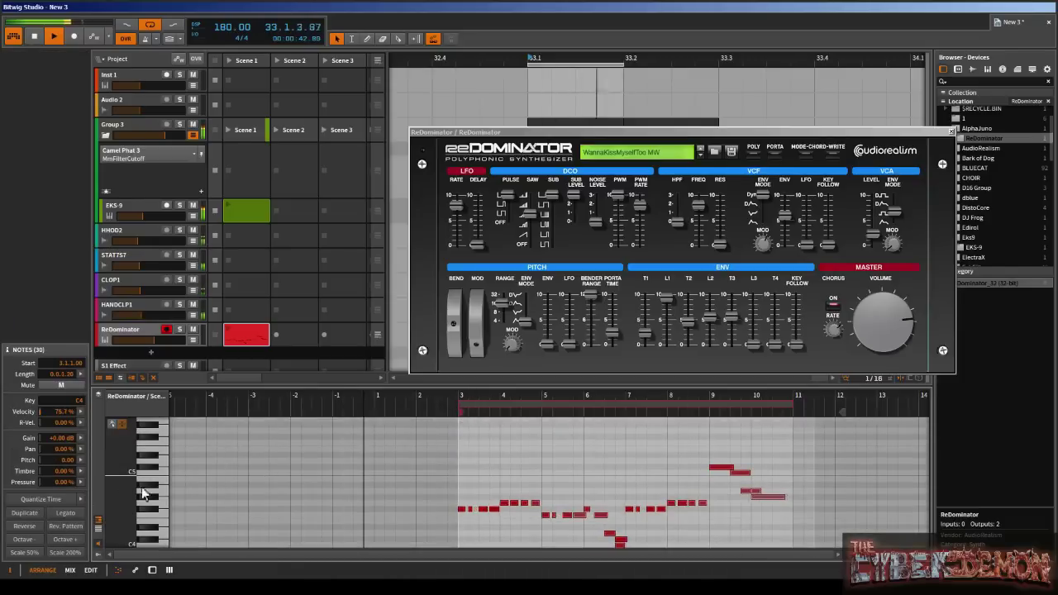
- Delete the extra C4 note near the end of bar 6 and close the ReDominator window
scroll(698, 492, "down", 1)
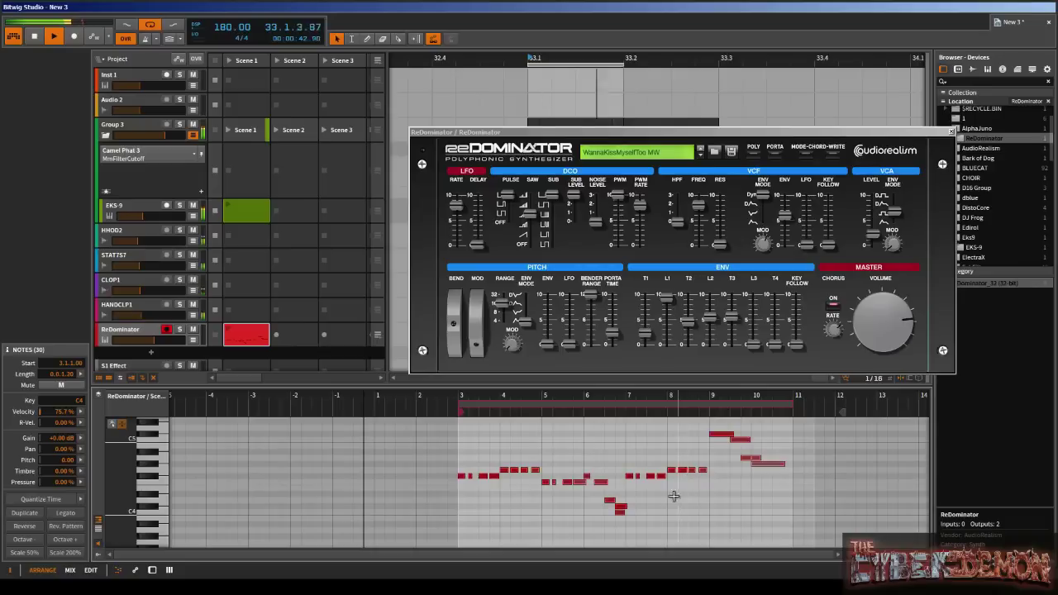
left_click(618, 509)
left_click(657, 522)
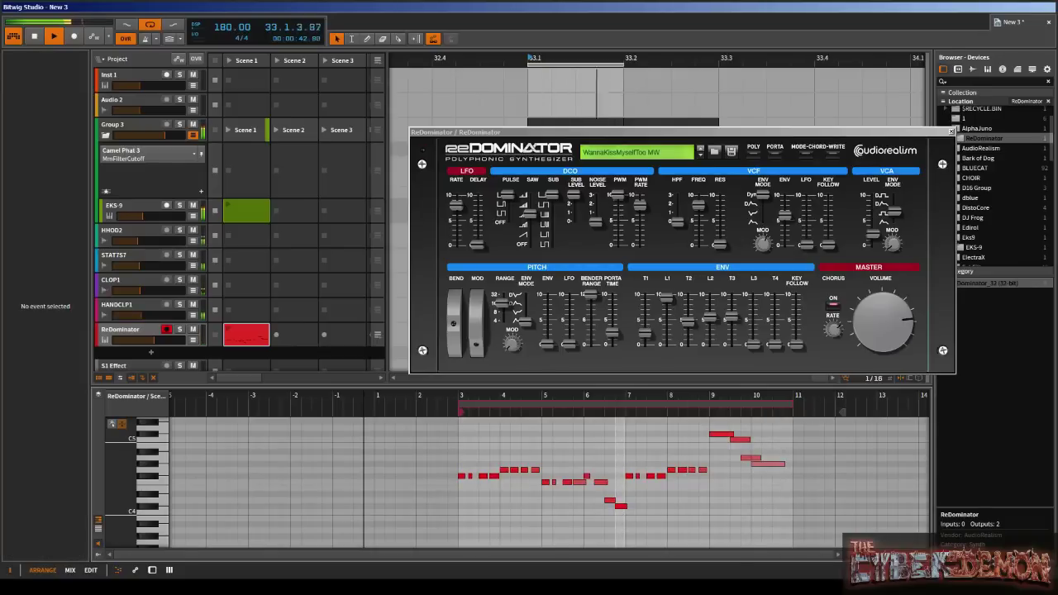
left_click(950, 131)
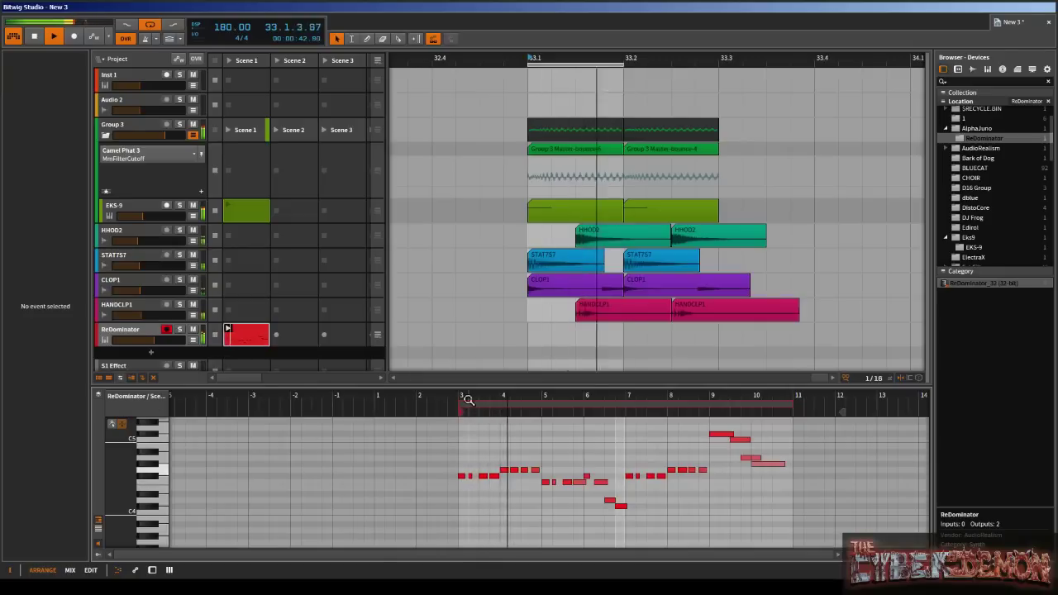
- Add sixteenth notes to the melody: G4 at 3.2.3, F#4 at 5.2.3 and G4 at 7.2.3
mouse_move(443, 399)
left_mouse_down()
mouse_move(443, 421)
mouse_move(461, 399)
left_mouse_up()
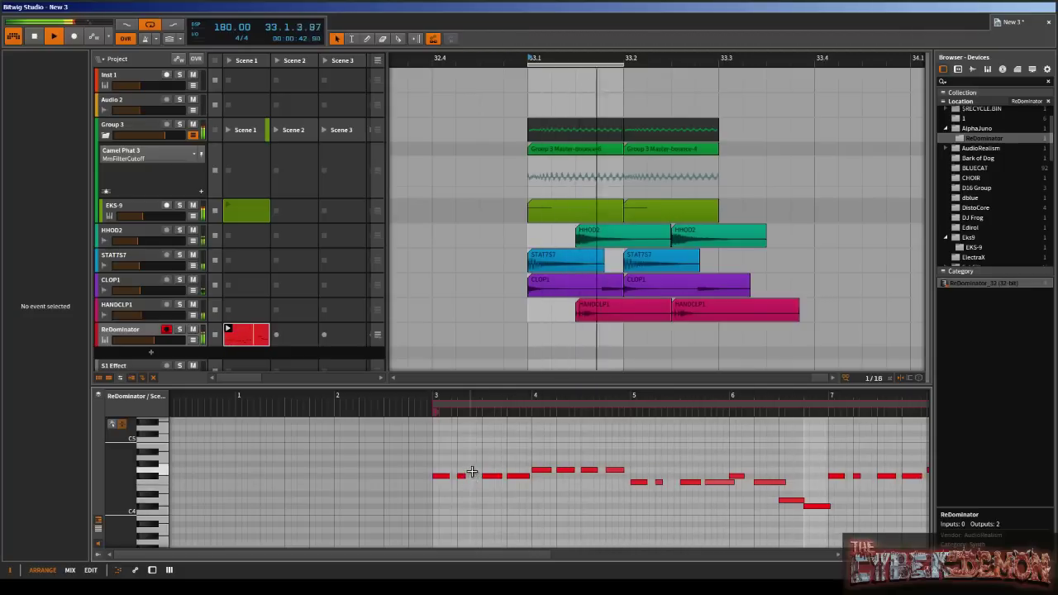
double_click(473, 471)
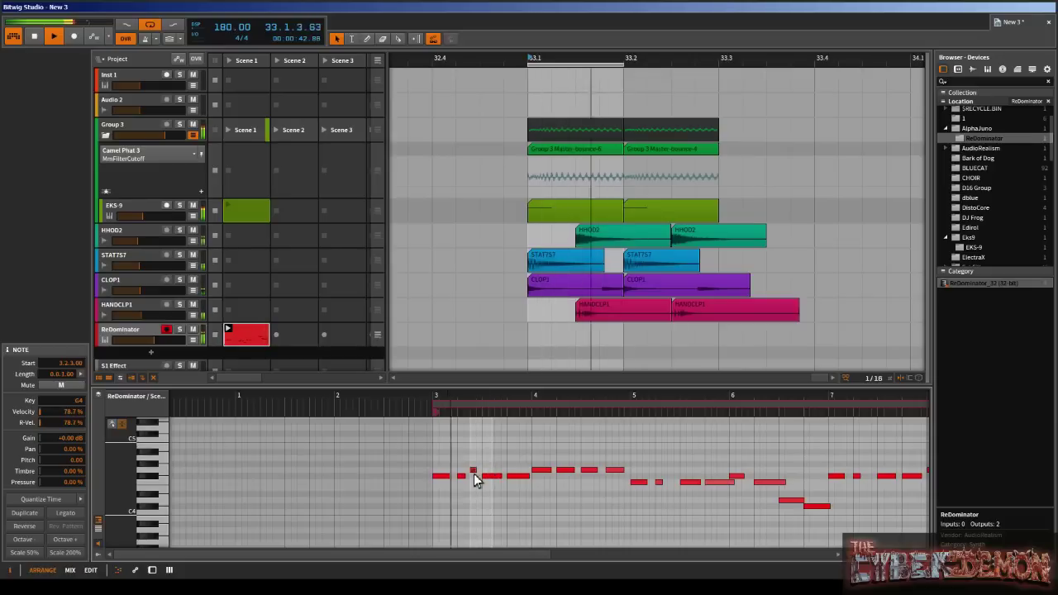
double_click(670, 481)
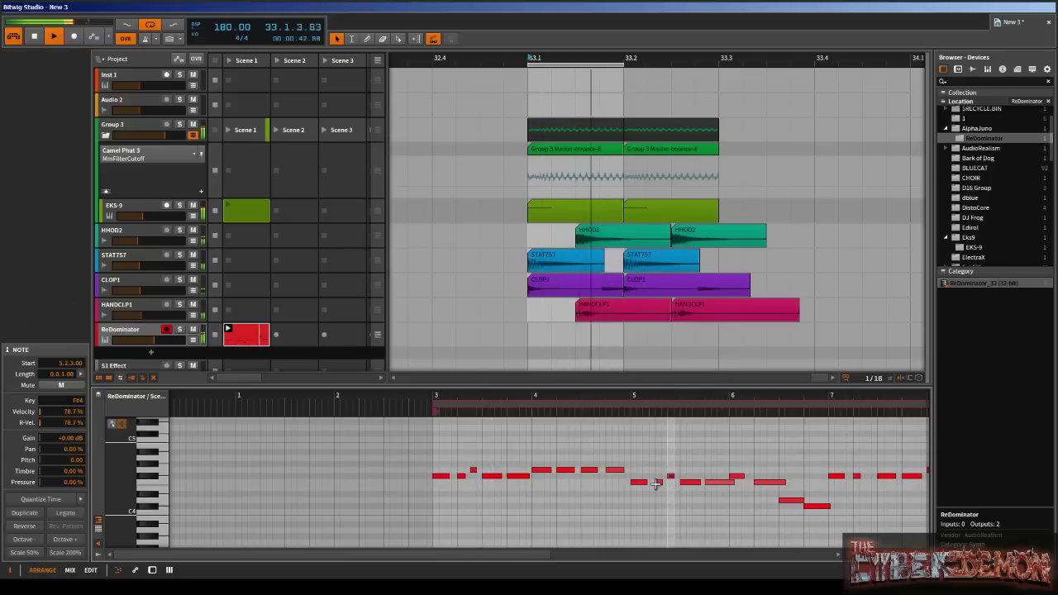
left_click_drag(675, 401, 448, 401)
double_click(641, 470)
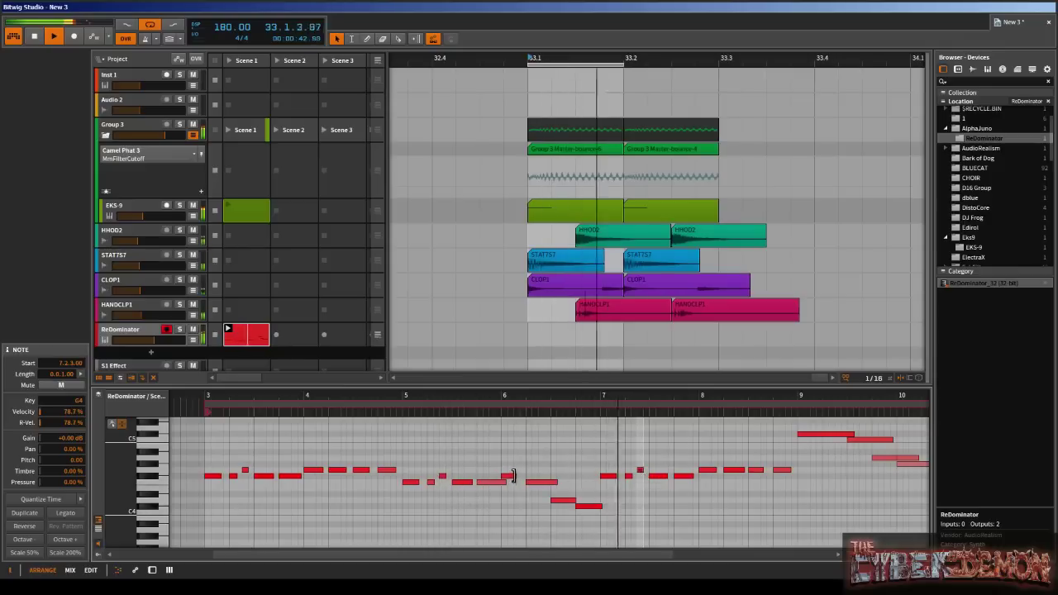
- Shape a sixteenth-note run with F#4 at 6.1.1, F4 at 6.1.3 and E4 at 6.1.4, and lower the 7.2.3 note to F#4
left_click_drag(516, 476, 511, 476)
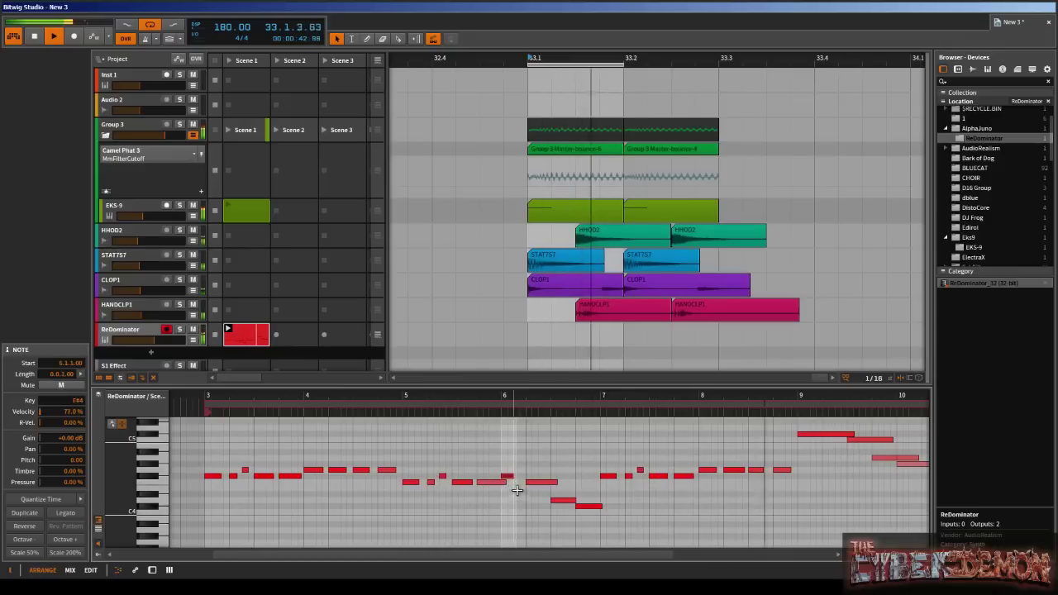
double_click(519, 482)
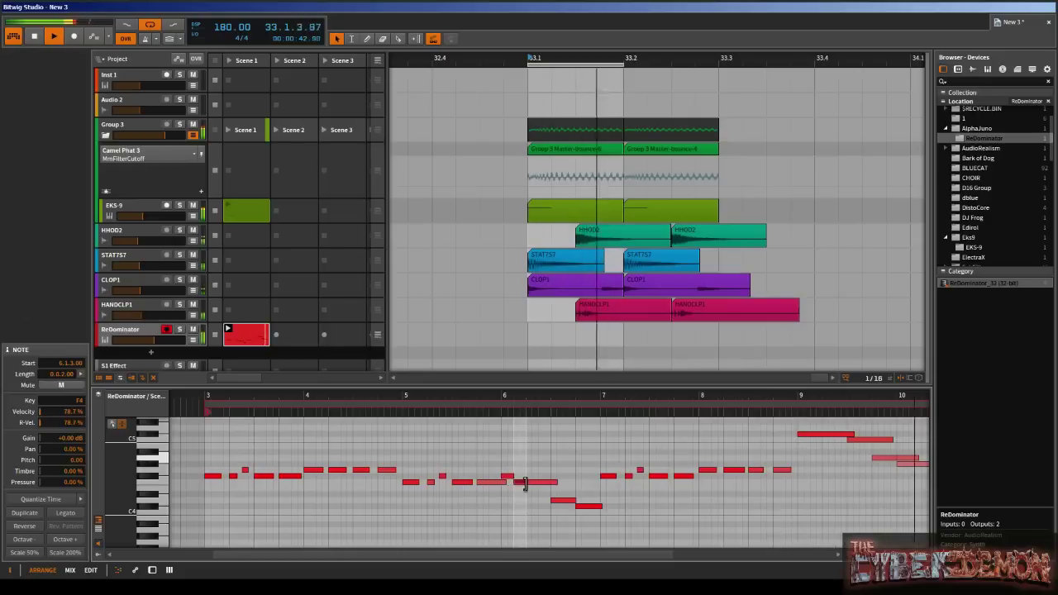
left_click_drag(524, 491, 523, 493)
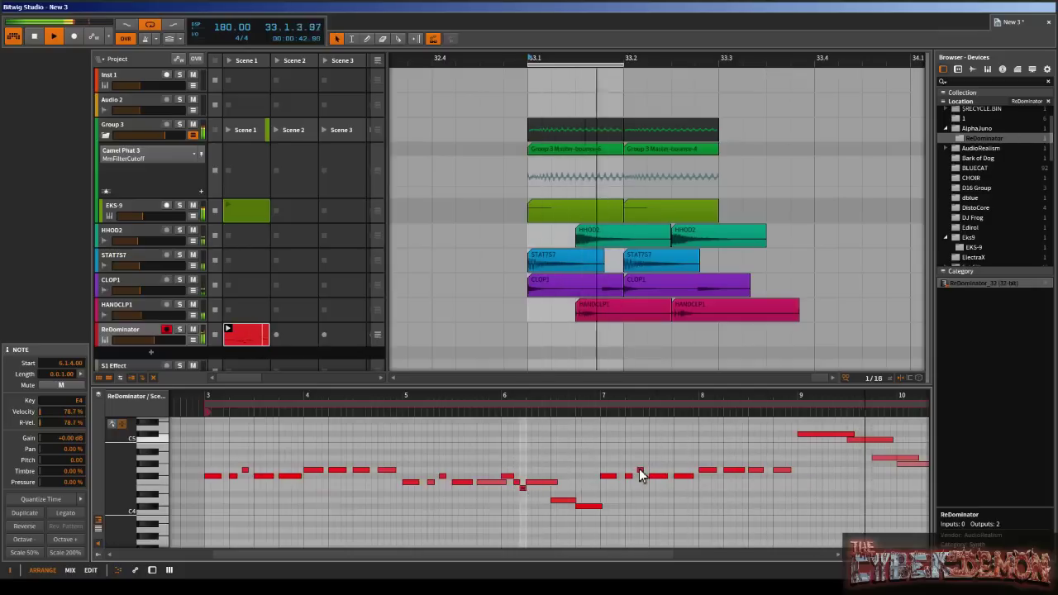
left_click(638, 469)
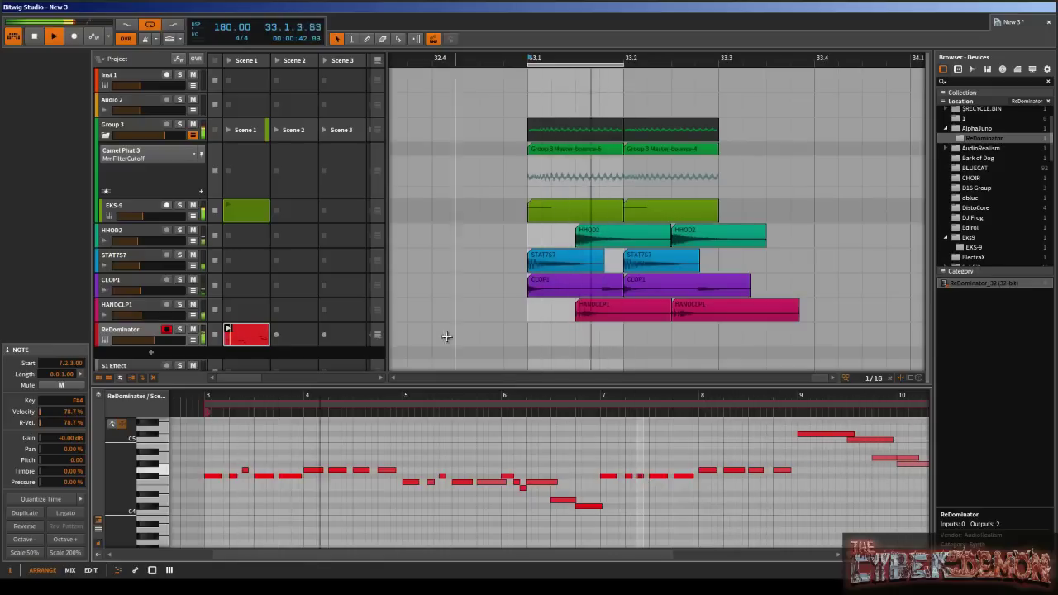
- Add a sustained F#3 note below the melody, starting at 3.1.1 and lasting eight bars
scroll(236, 481, "down", 3)
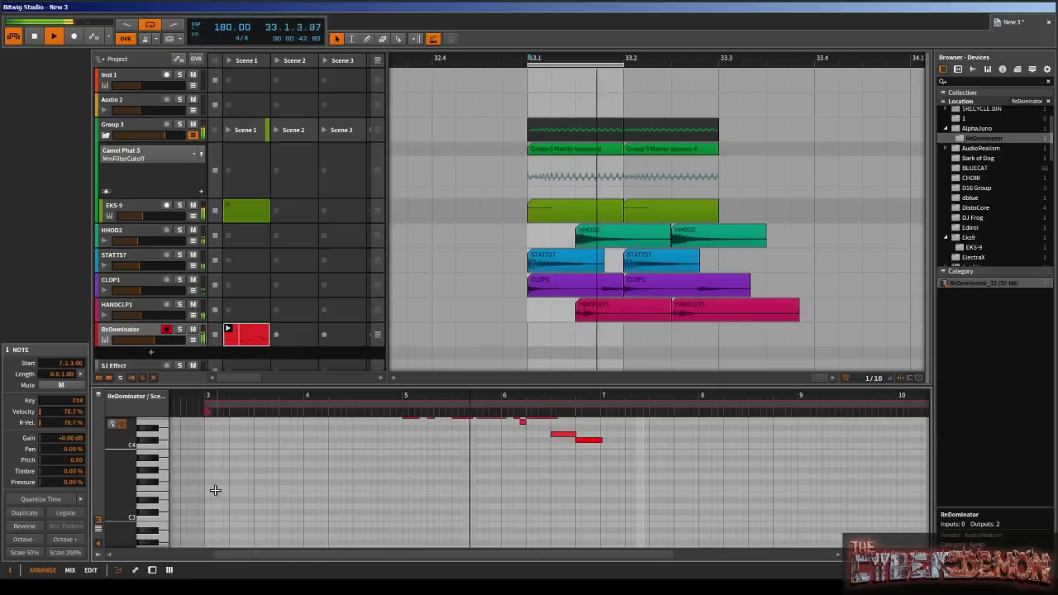
left_click(208, 480)
double_click(207, 480)
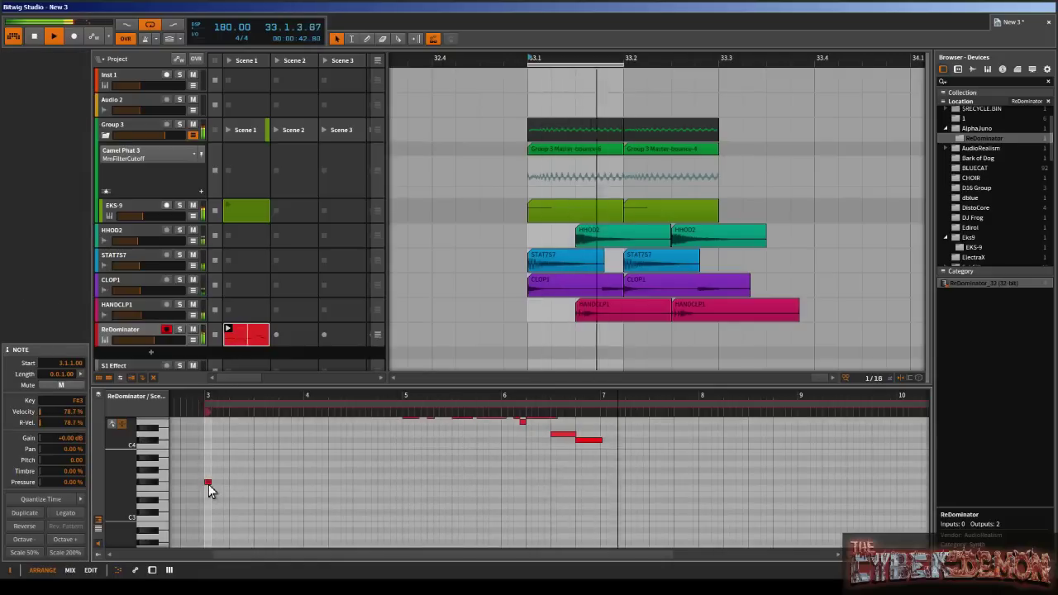
left_click_drag(210, 480, 865, 502)
scroll(700, 442, "up", 3)
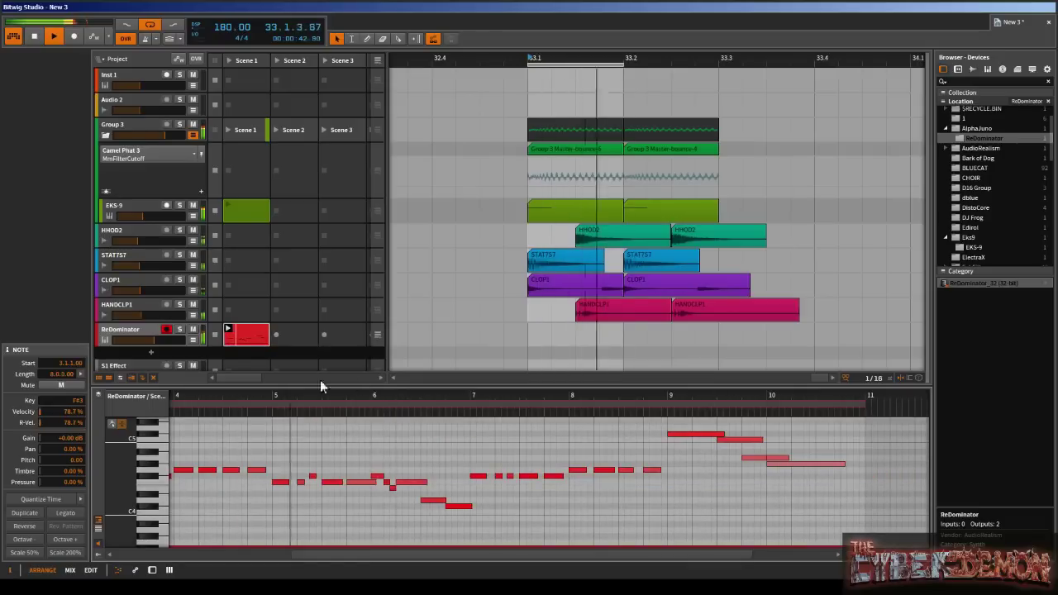
- Disarm the ReDominator track and set the synth's Porta Time to 16
double_click(130, 333)
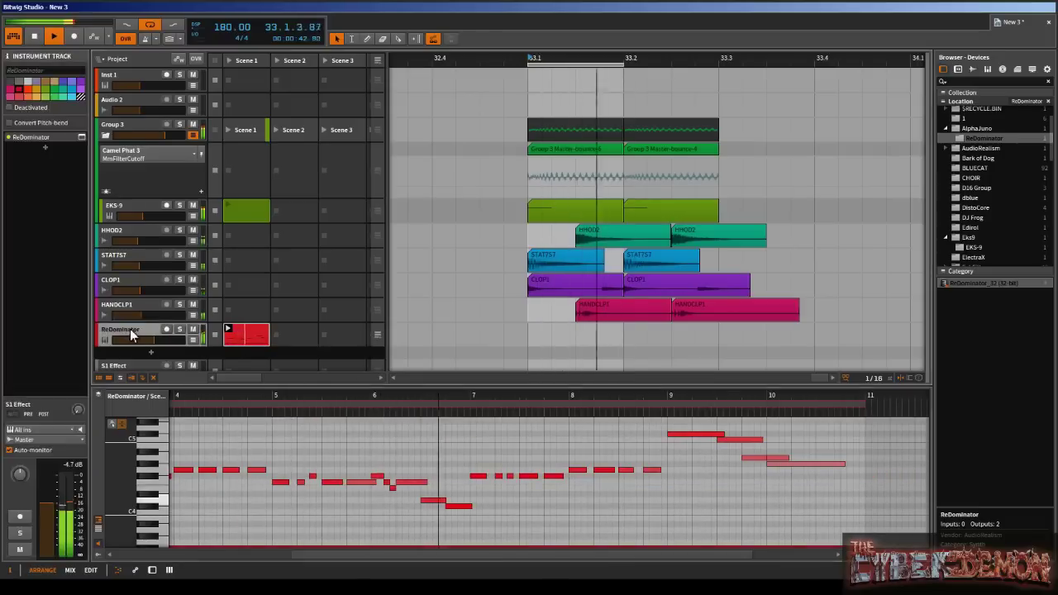
left_click(127, 529)
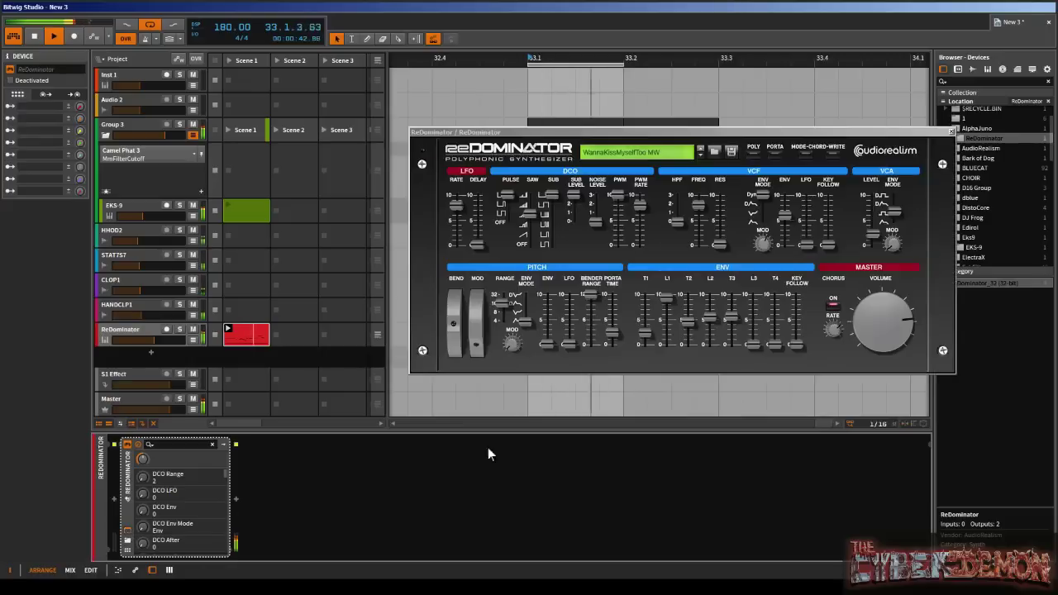
left_click(493, 333)
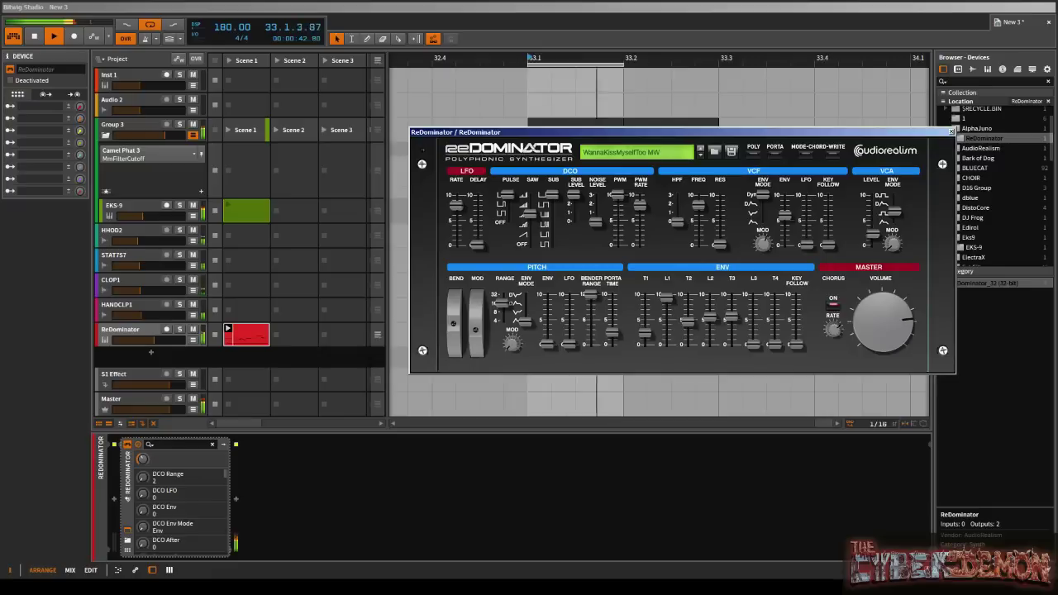
left_click_drag(611, 334, 611, 342)
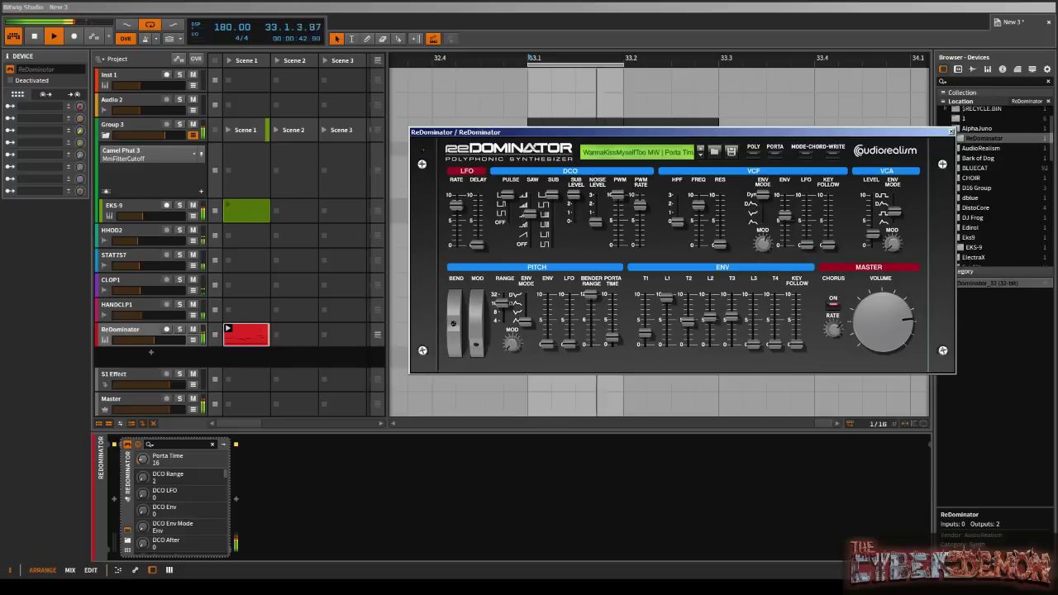
left_click(950, 132)
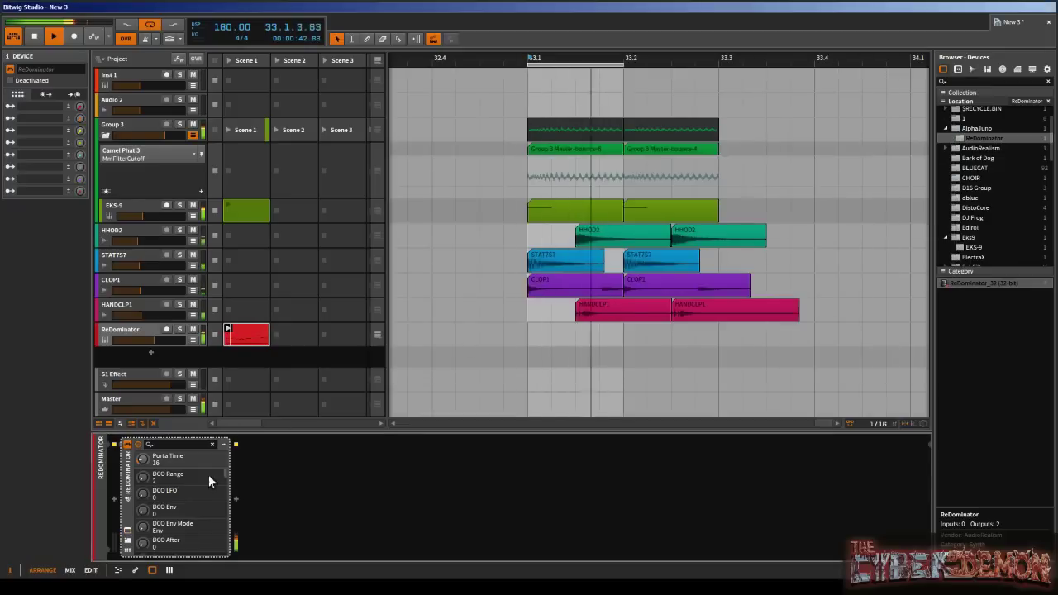
- Reopen the ReDominator window and lower the ReDominator track's volume slightly
left_click(127, 529)
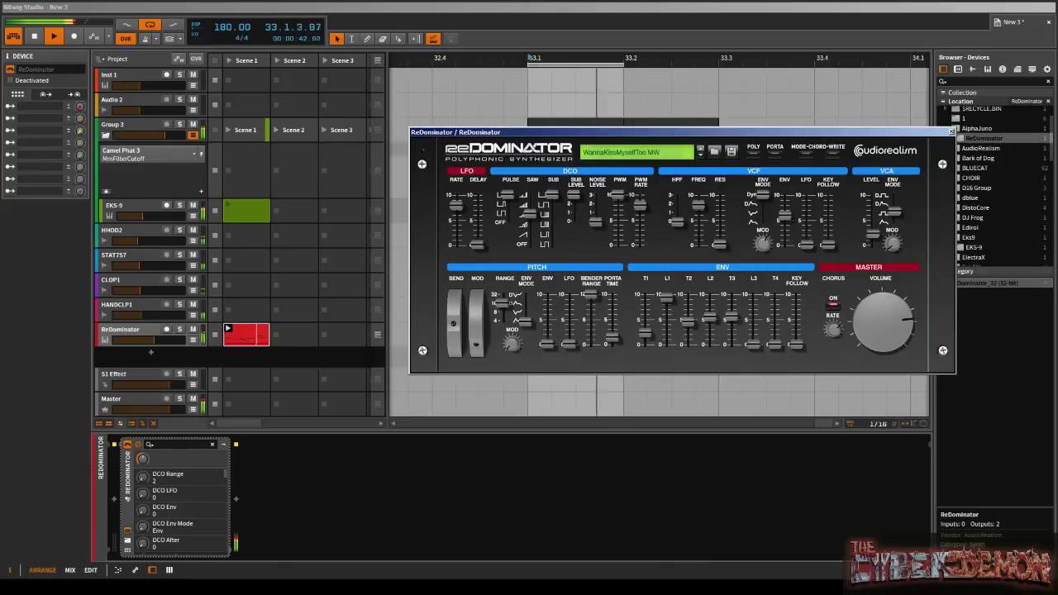
left_click(149, 336)
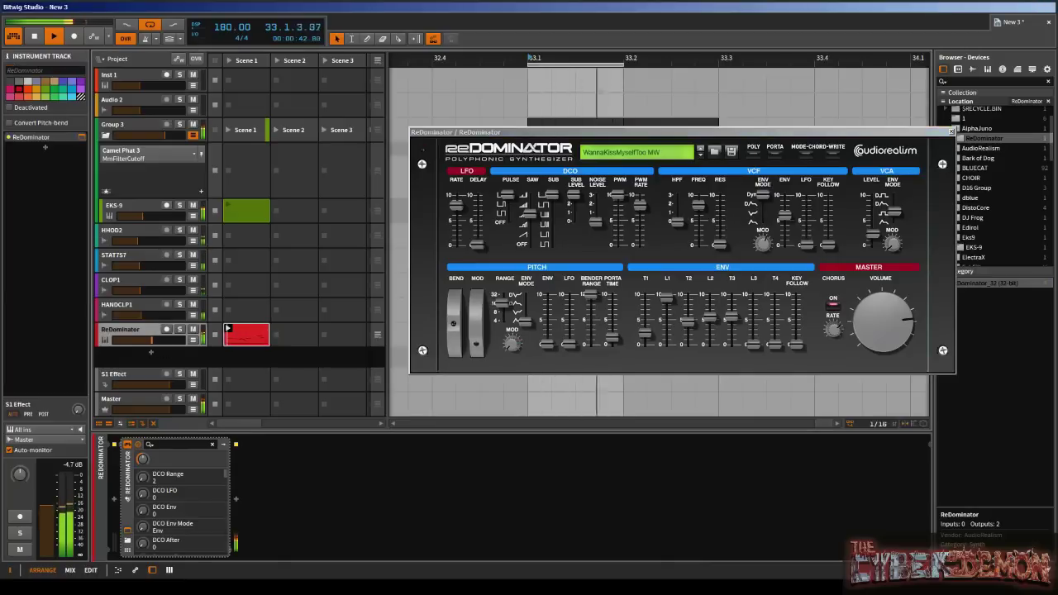
- Mute the HHOD2 track with its volume lowered slightly, and close the ReDominator window
left_click(478, 341)
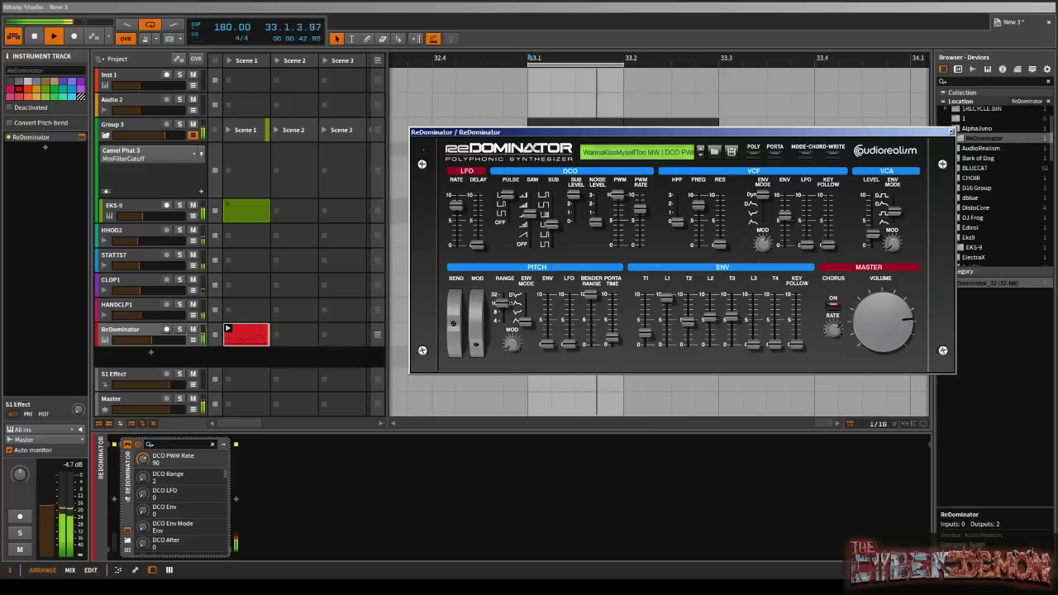
left_click(193, 233)
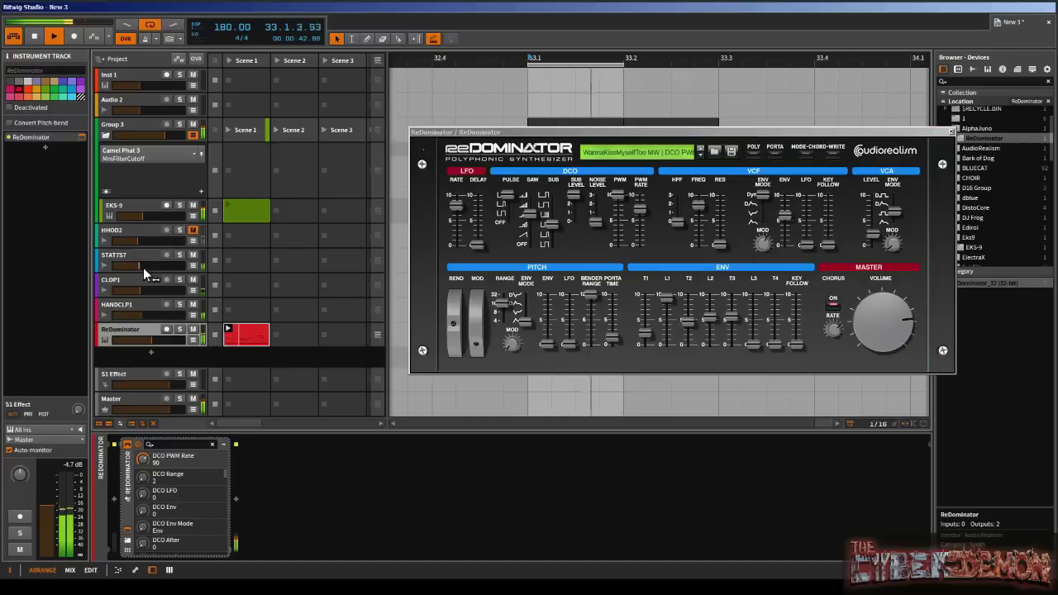
left_click_drag(135, 240, 130, 240)
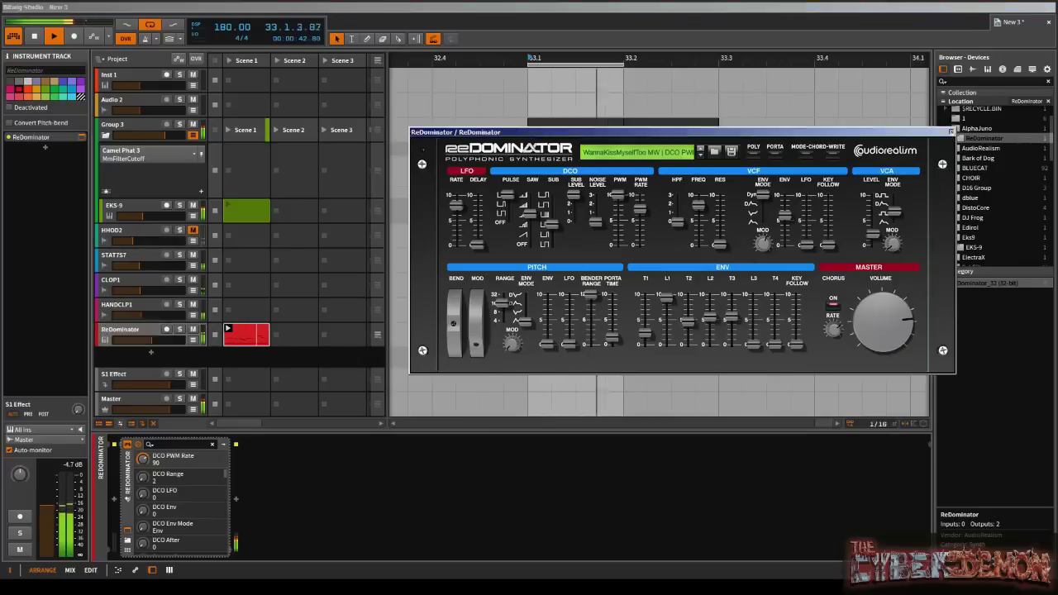
left_click(951, 132)
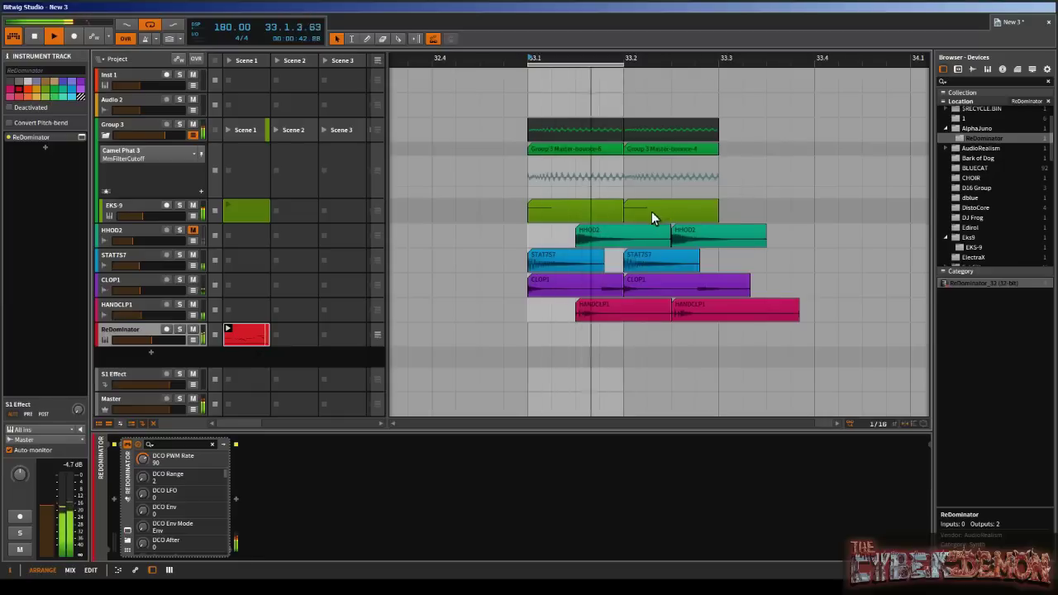
- Mute the CLOP1 track, and unmute HHOD2 with its volume raised slightly
left_click(192, 282)
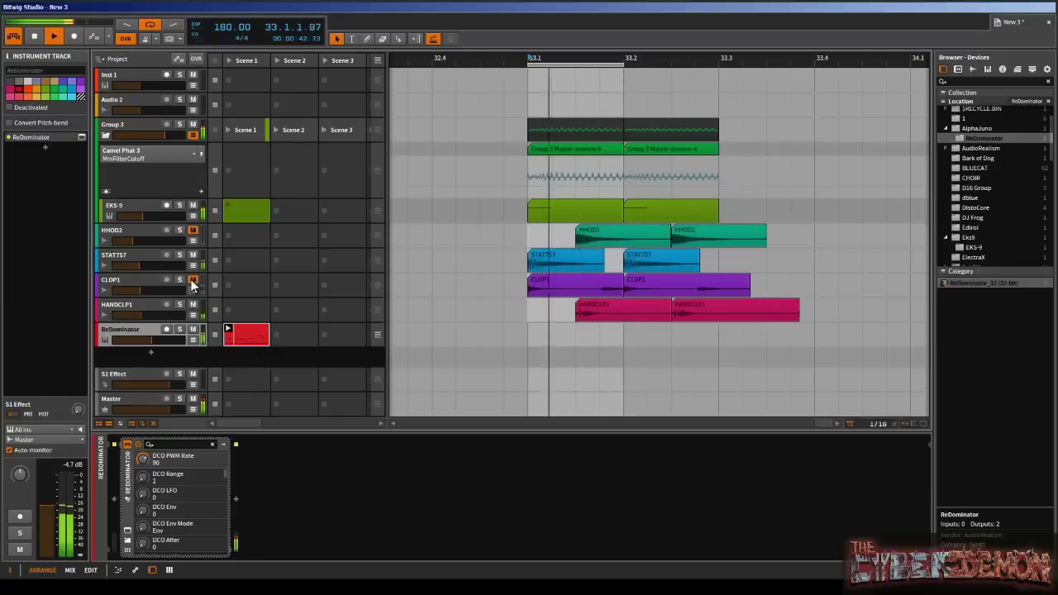
left_click(192, 231)
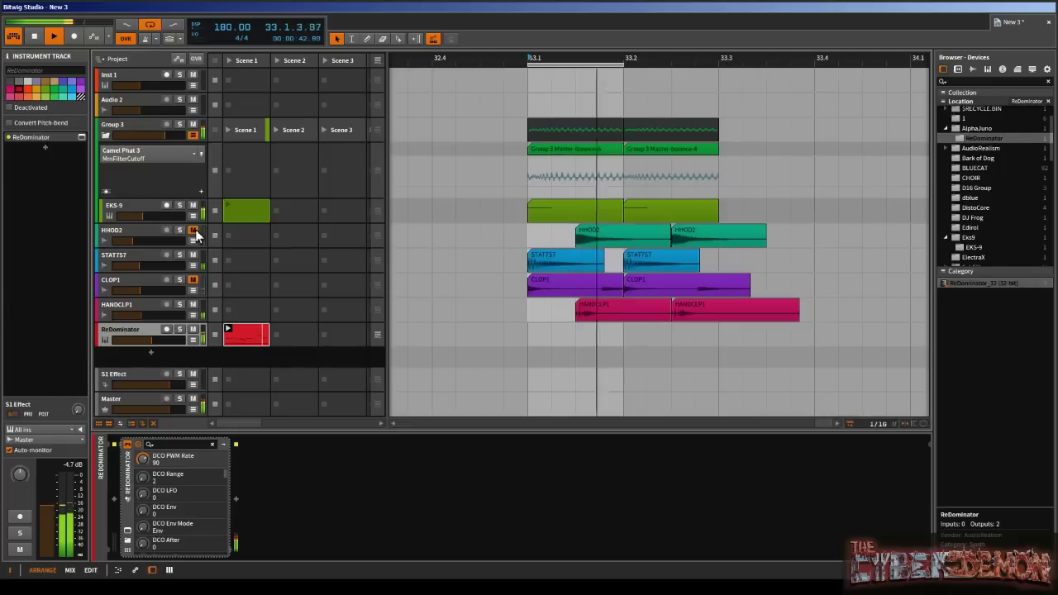
left_click(192, 231)
left_click_drag(132, 241, 138, 241)
- Copy the ReDominator clip into the arrangement at bar 33 and extend the loop to bar 41, with playback following the arrangement
left_click(241, 344)
left_click_drag(241, 344, 530, 330)
left_click_drag(624, 56, 876, 85)
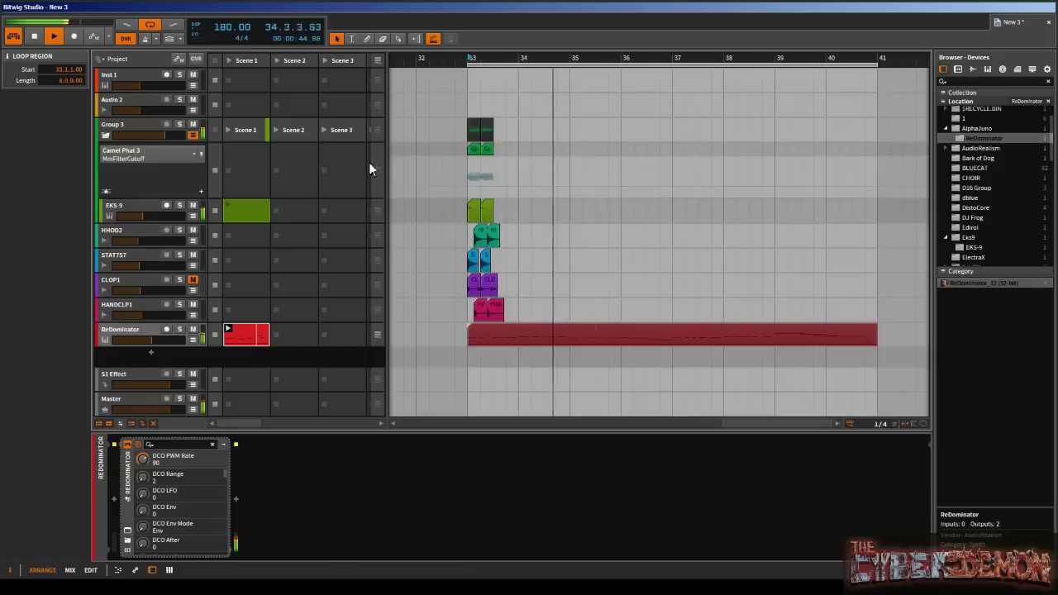
left_click(377, 63)
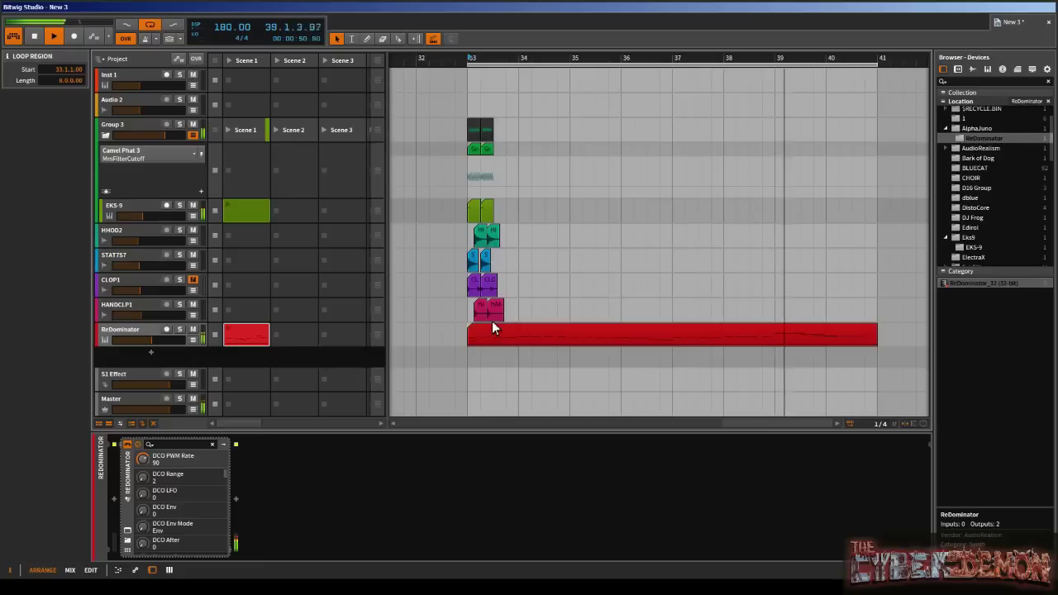
- Deactivate the EKS-9 track and move the second Group 3 bounce clip to 32.1.1
left_click(136, 206)
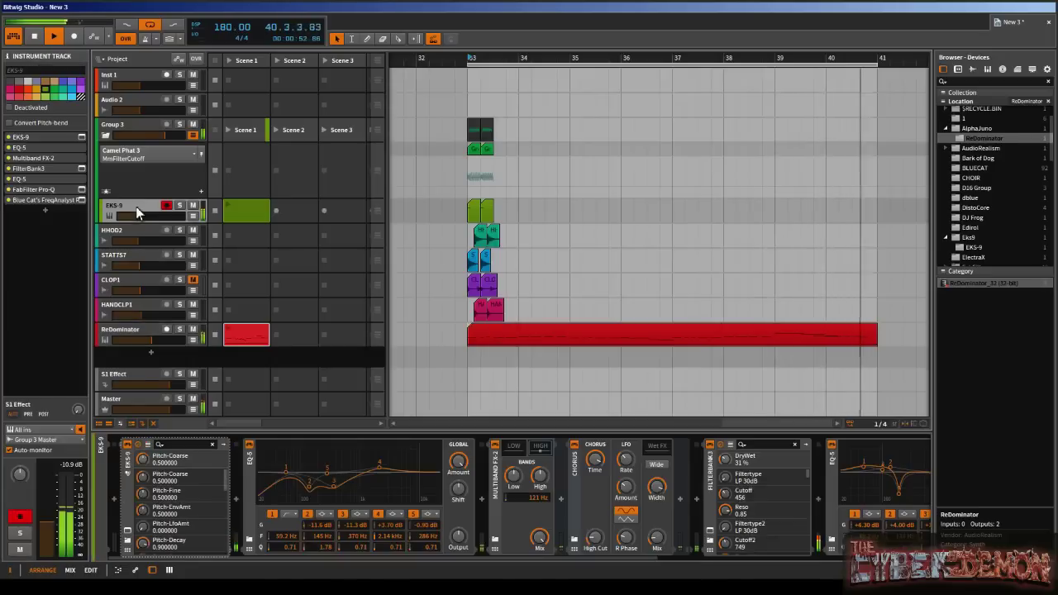
left_click(10, 108)
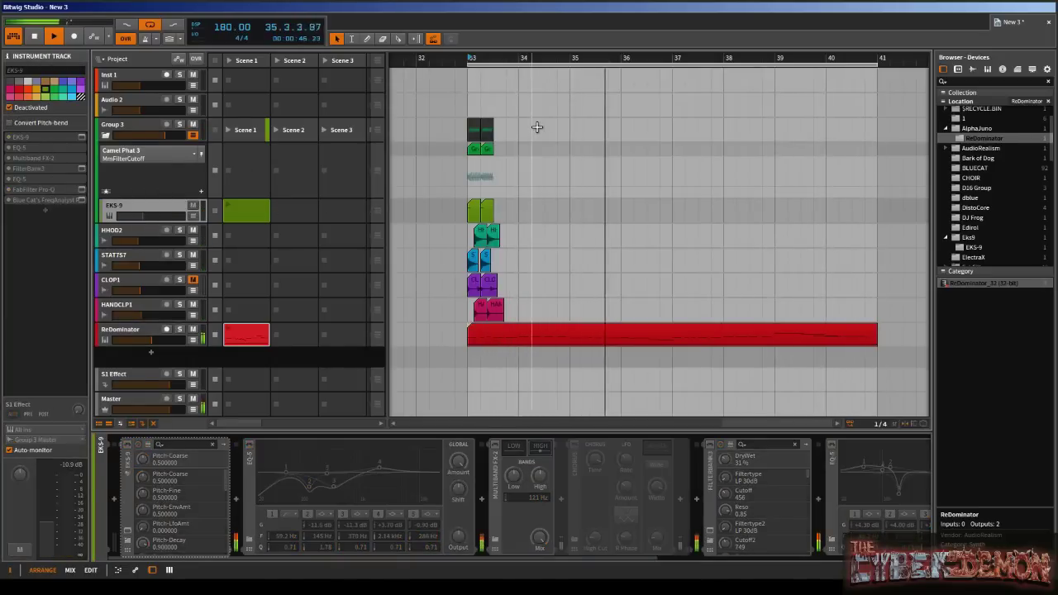
left_click_drag(494, 60, 497, 69)
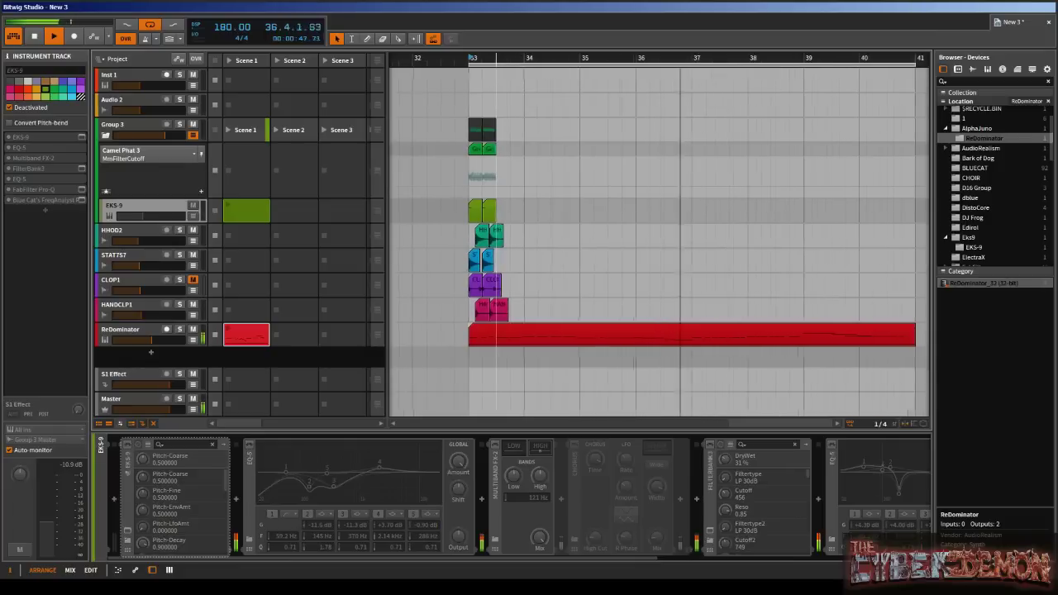
left_click(491, 131)
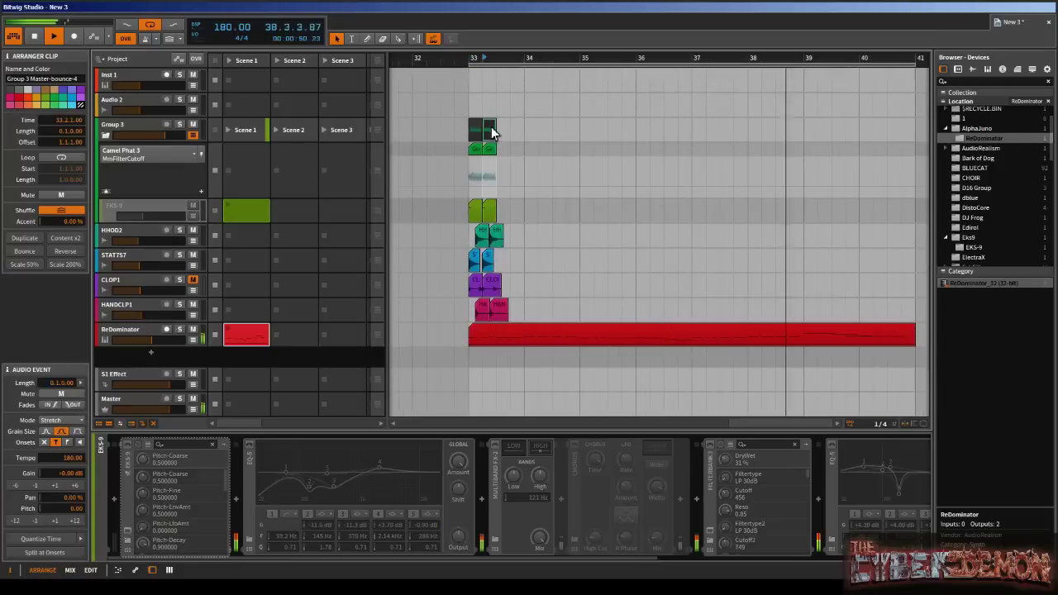
left_click_drag(491, 131, 417, 132)
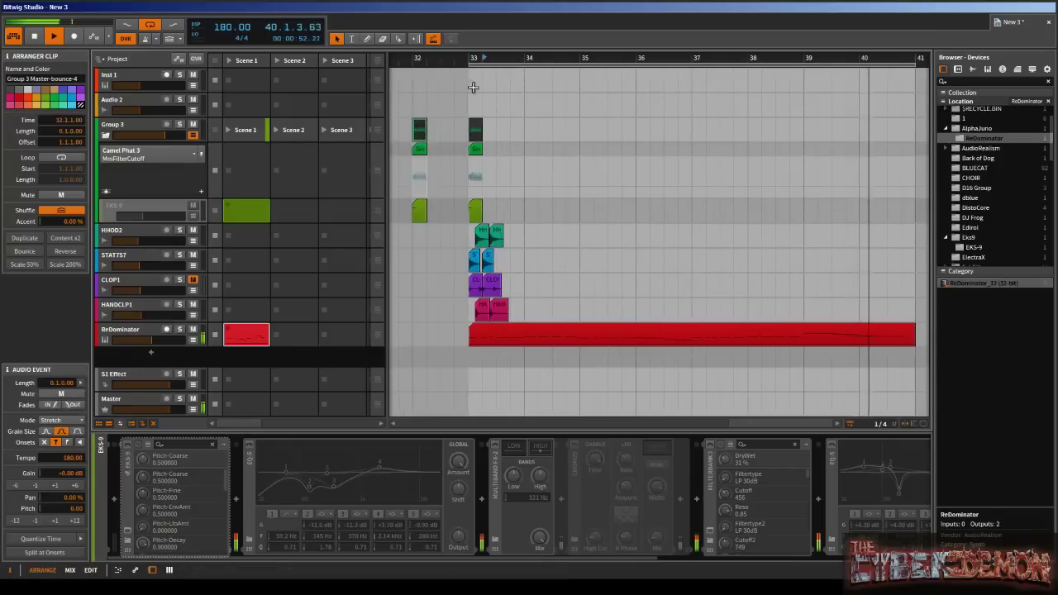
- Copy the eight HHOD2, STAT7S7, CLOP1 and HANDCLP1 clips from bar 33 to 32.2.1
left_click_drag(471, 61, 519, 60)
left_click_drag(603, 232, 492, 306)
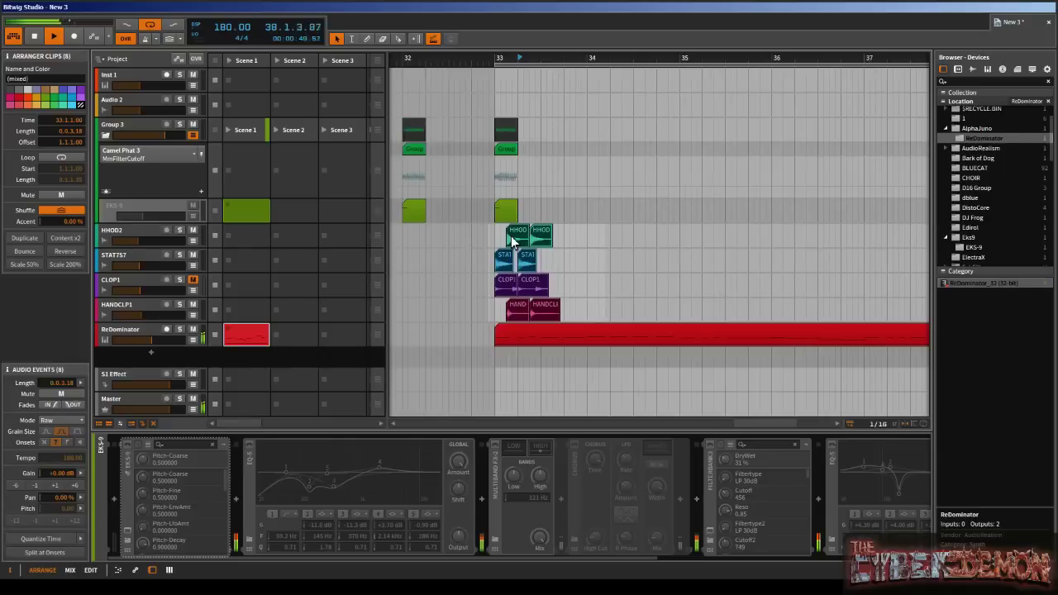
left_click_drag(513, 241, 444, 246)
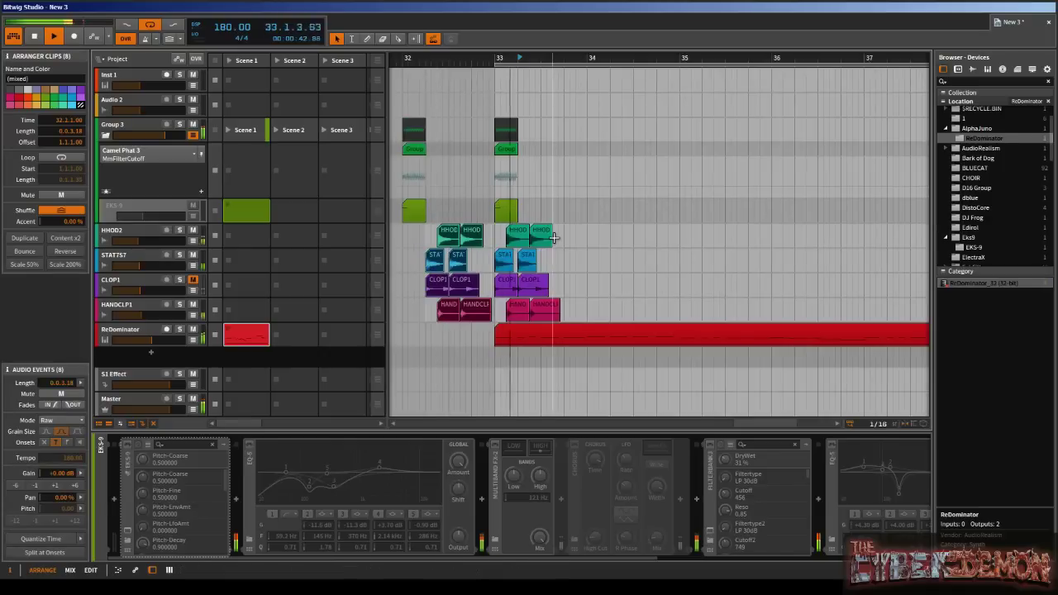
- Delete the HHOD2, CLOP1 and HANDCLP1 clips in bar 33, leaving only the STAT7S7 hits from the drum layers there
left_click_drag(566, 233, 521, 263)
mouse_move(510, 299)
left_mouse_down()
mouse_move(506, 234)
mouse_move(529, 227)
mouse_move(547, 299)
mouse_move(507, 312)
left_mouse_up()
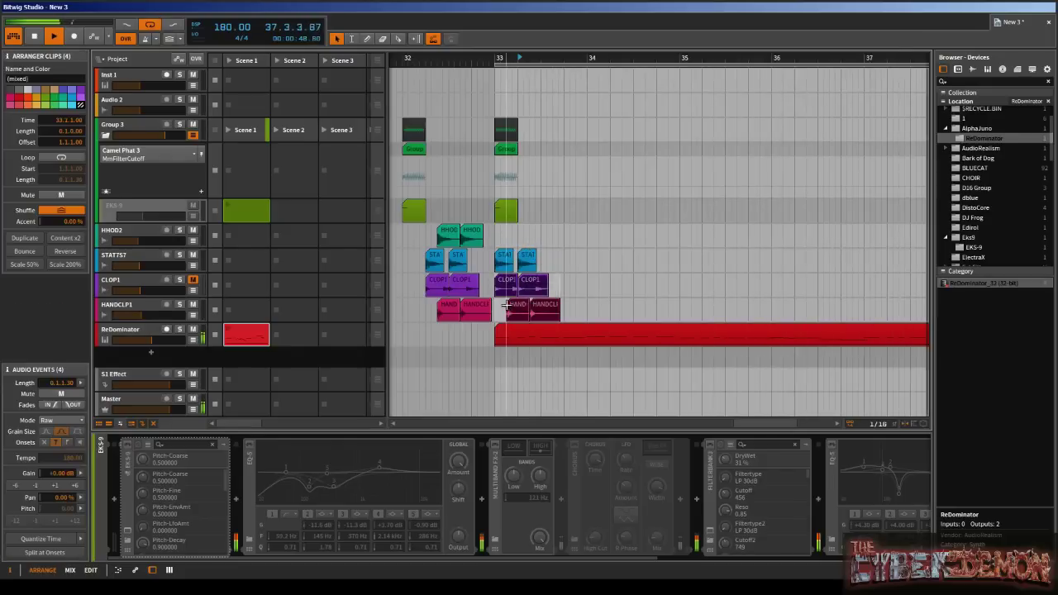
key("Up")
key("Delete")
left_click(510, 291)
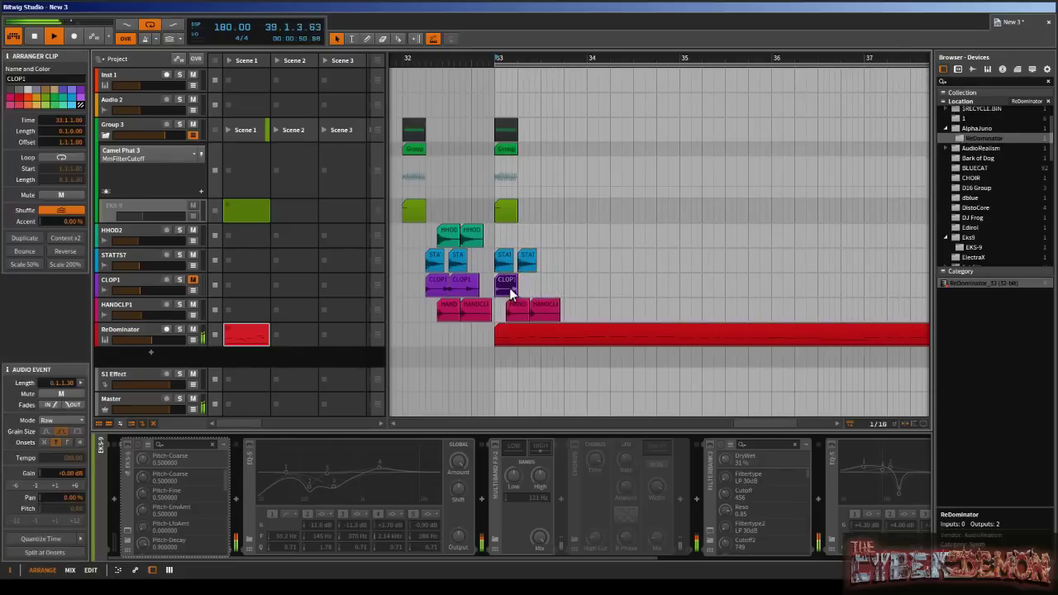
key("Delete")
left_click(522, 309)
key("Delete")
left_click(533, 312)
key("Delete")
- Fill the STAT7S7 track from bar 33 with a hit on every beat, adding denser eighth-note hits in bar 36
left_click_drag(555, 257, 739, 265)
left_click(612, 194)
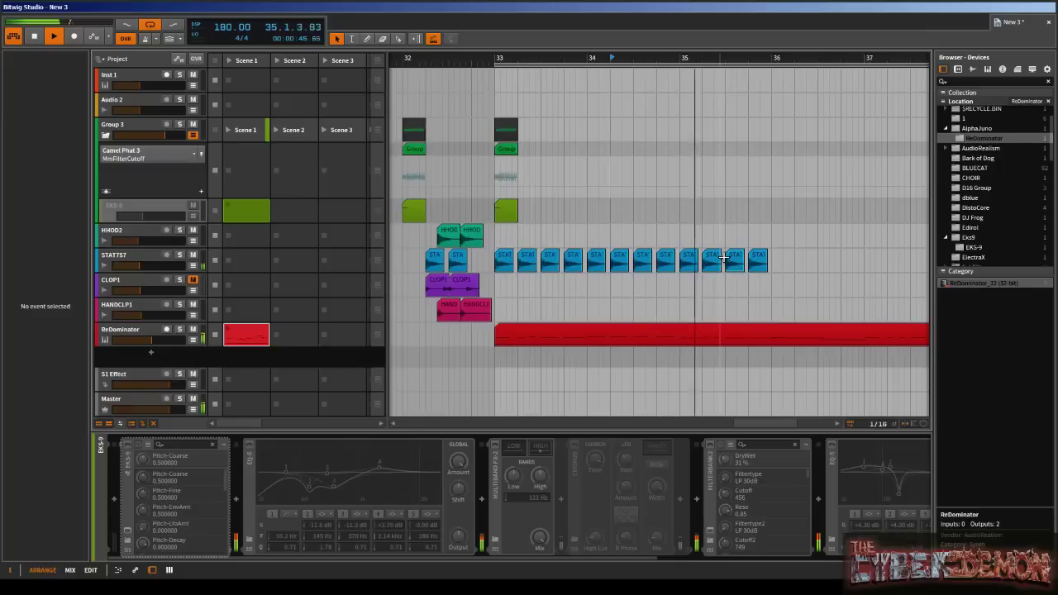
left_click_drag(757, 263, 878, 261)
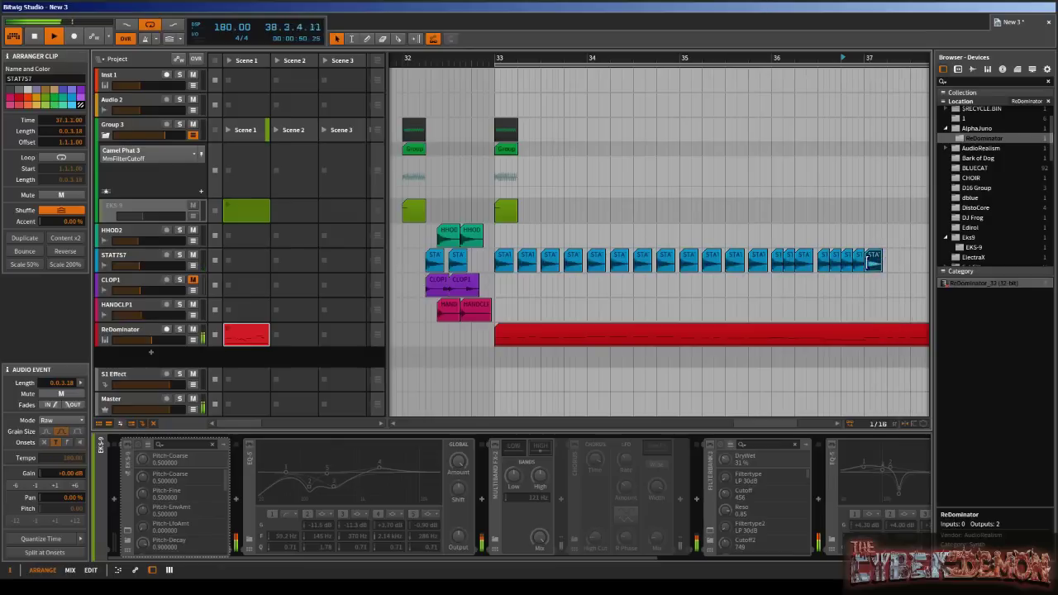
- Select all STAT7S7 hits in bars 33 to 36 and duplicate the four-bar pattern at 37.1.1
left_click(507, 264, "shift")
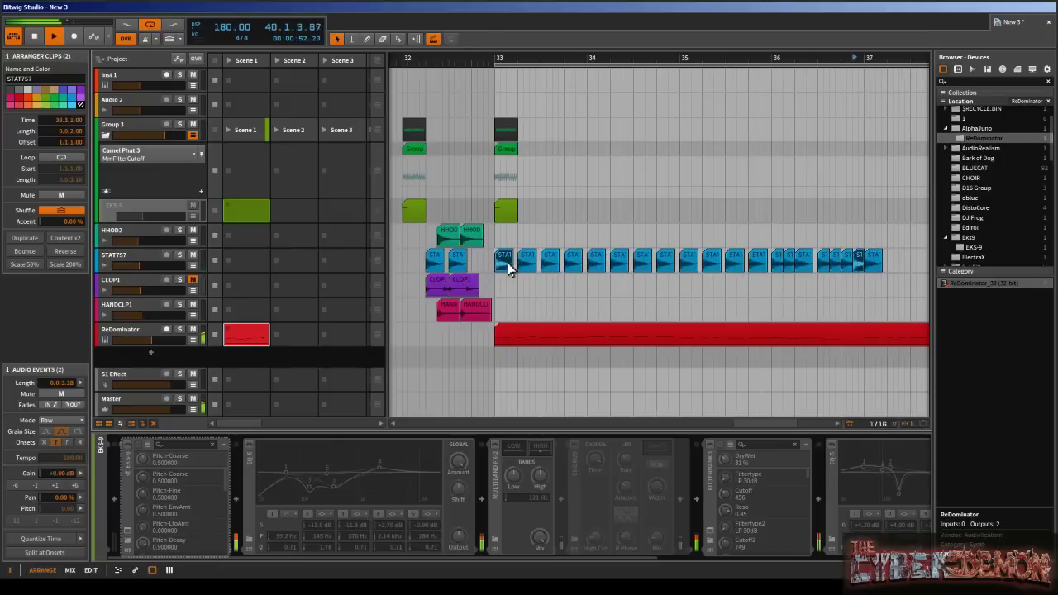
left_click(848, 263, "shift")
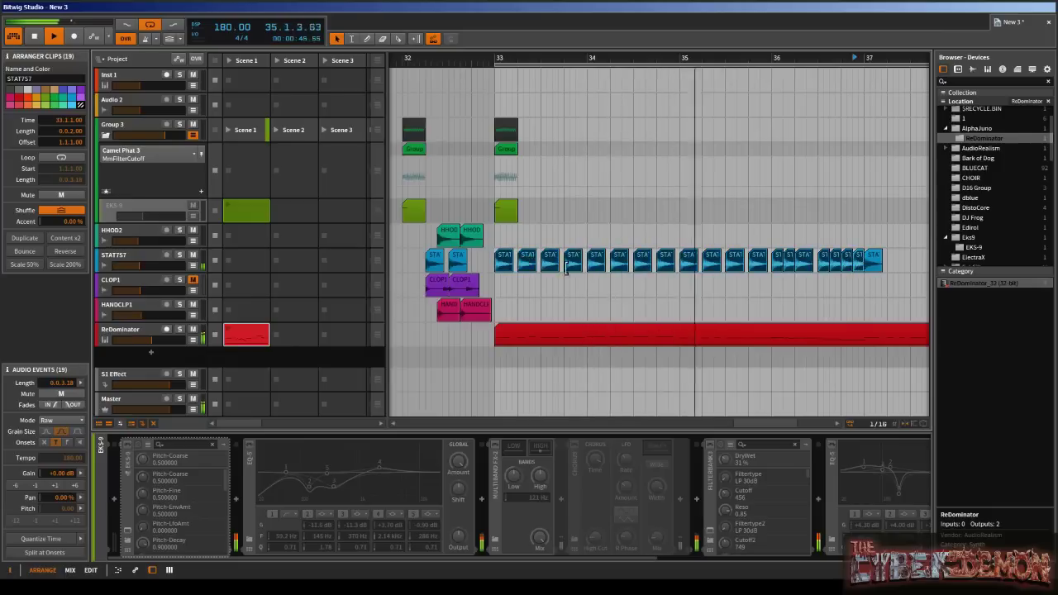
left_click_drag(849, 262, 873, 261)
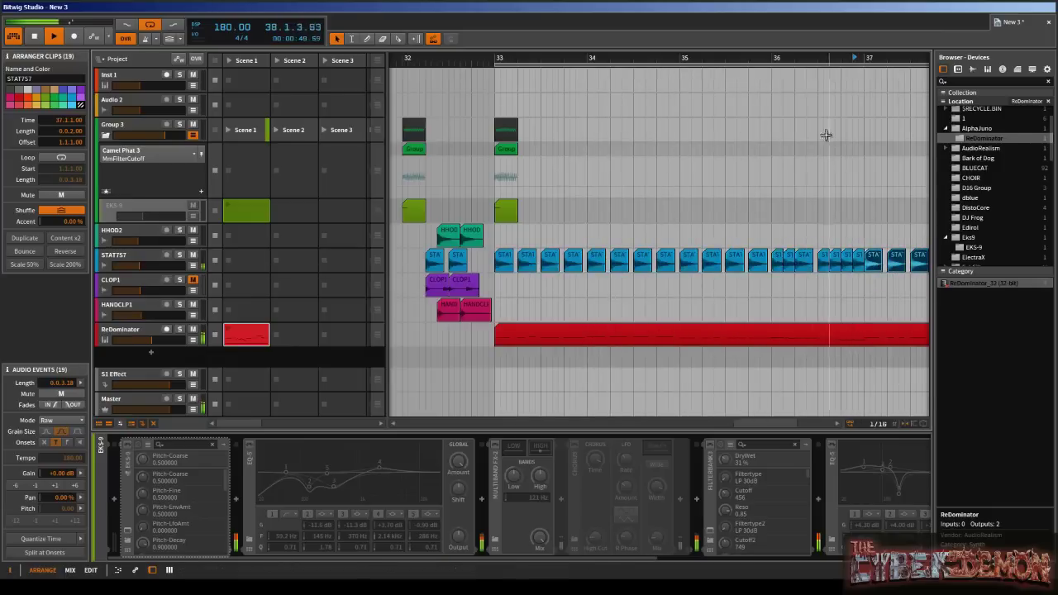
left_click_drag(781, 65, 659, 58)
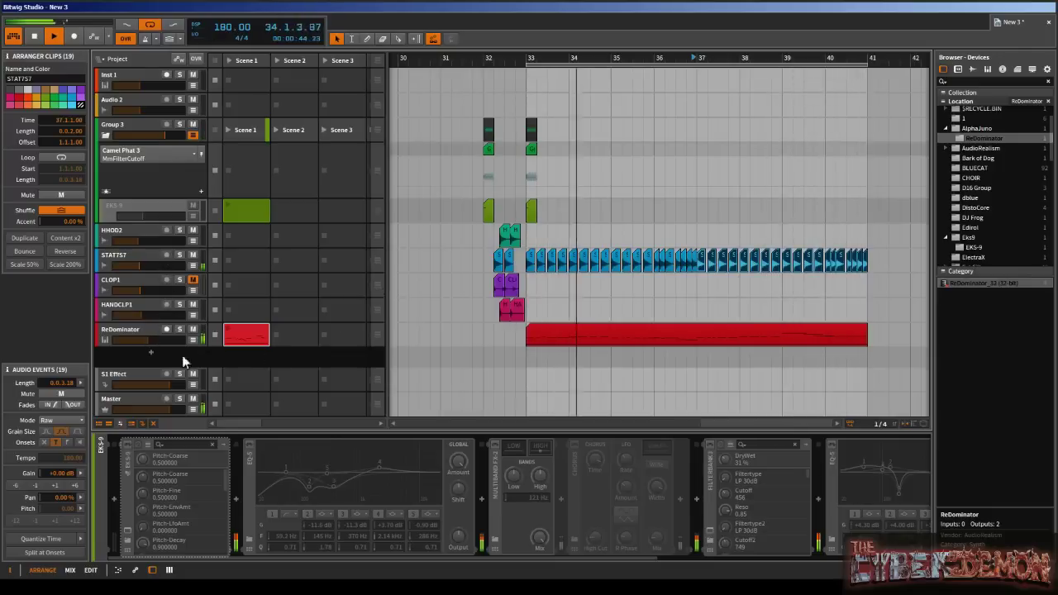
- Add Bitwig's Gate device after the synth on the ReDominator track
left_click(145, 329)
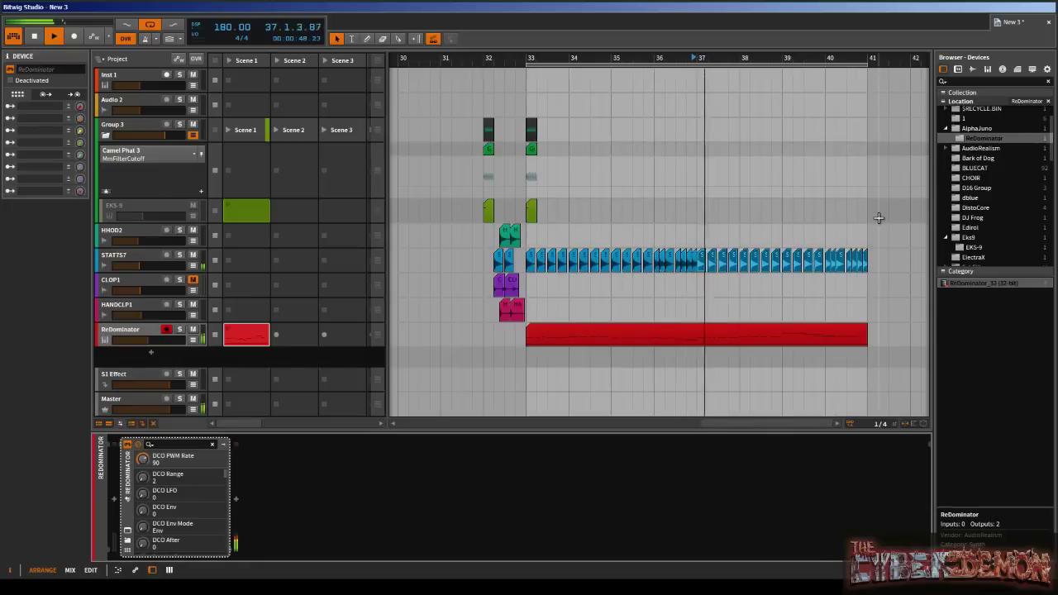
scroll(1013, 163, "up", 2)
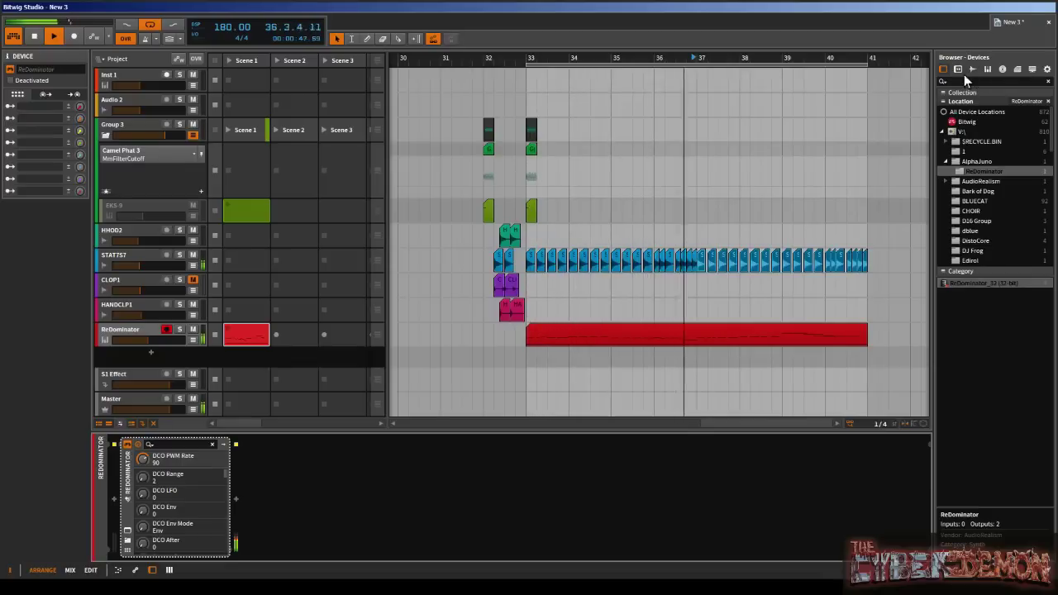
left_click(955, 121)
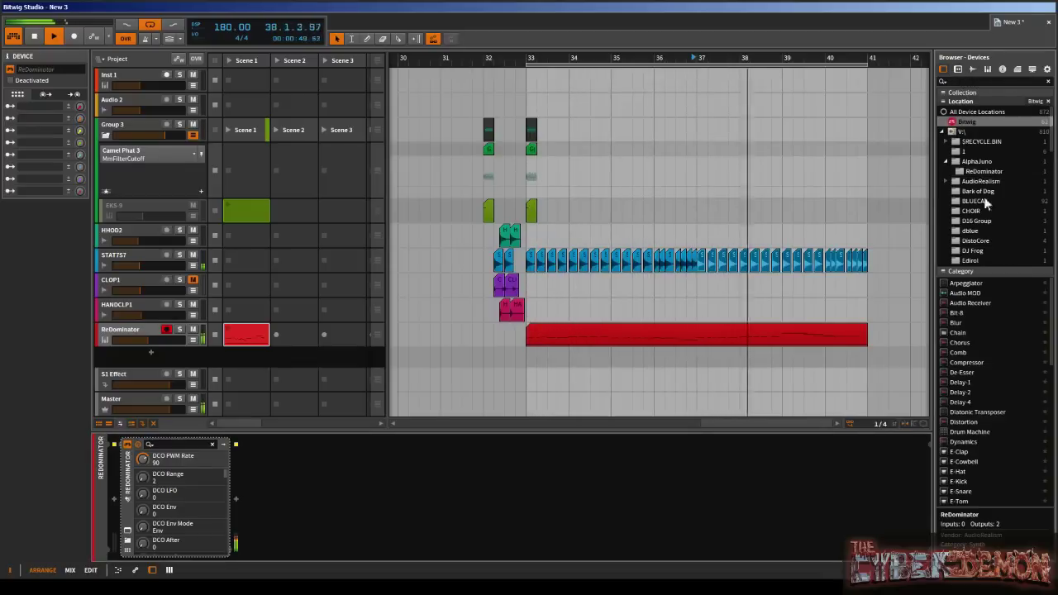
scroll(1003, 385, "down", 5)
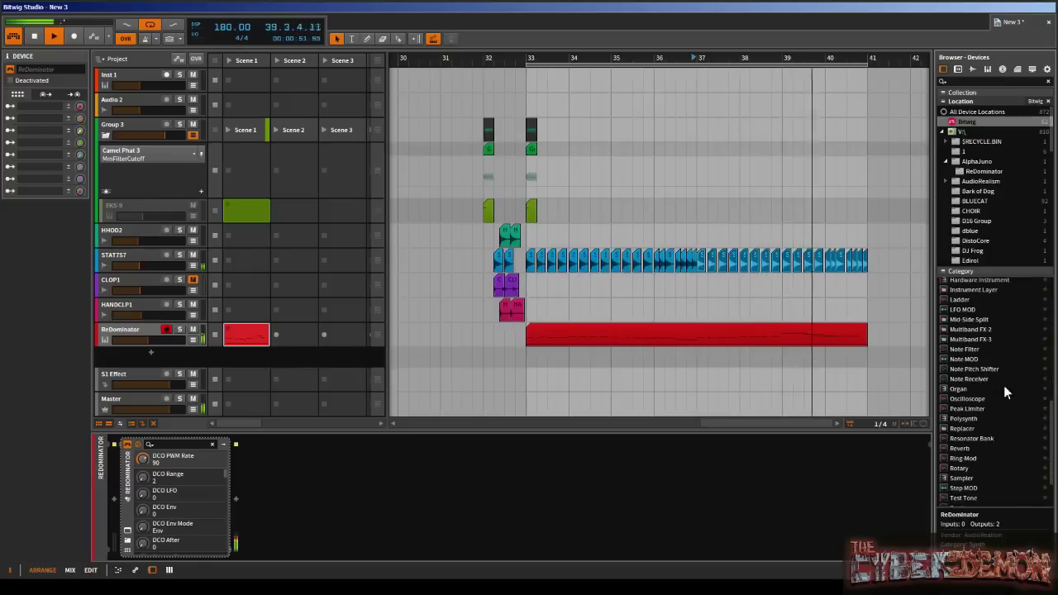
scroll(1003, 385, "up", 1)
scroll(1003, 385, "up", 3)
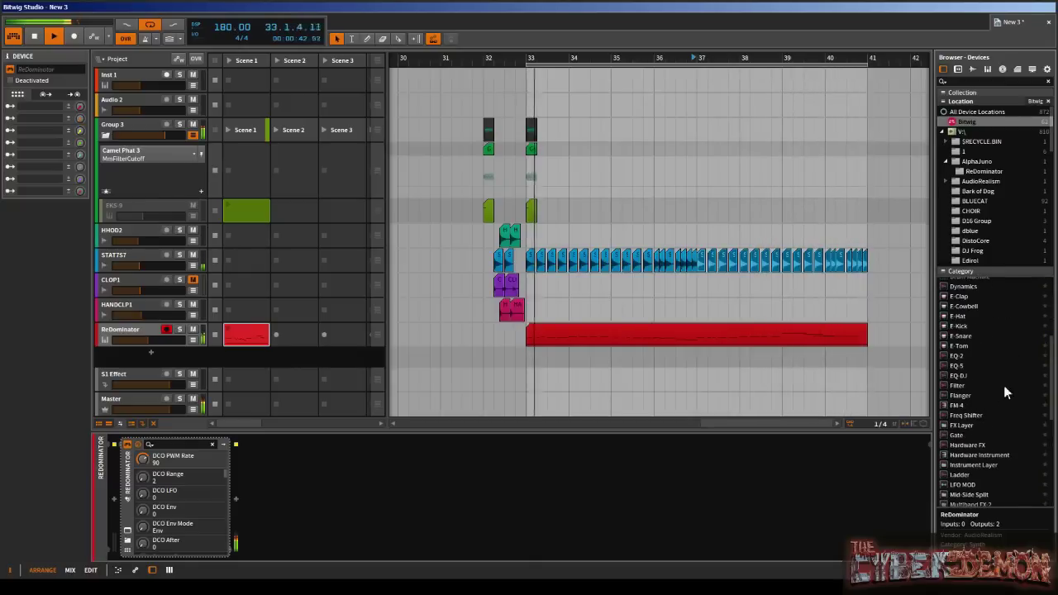
left_click_drag(956, 403, 560, 512)
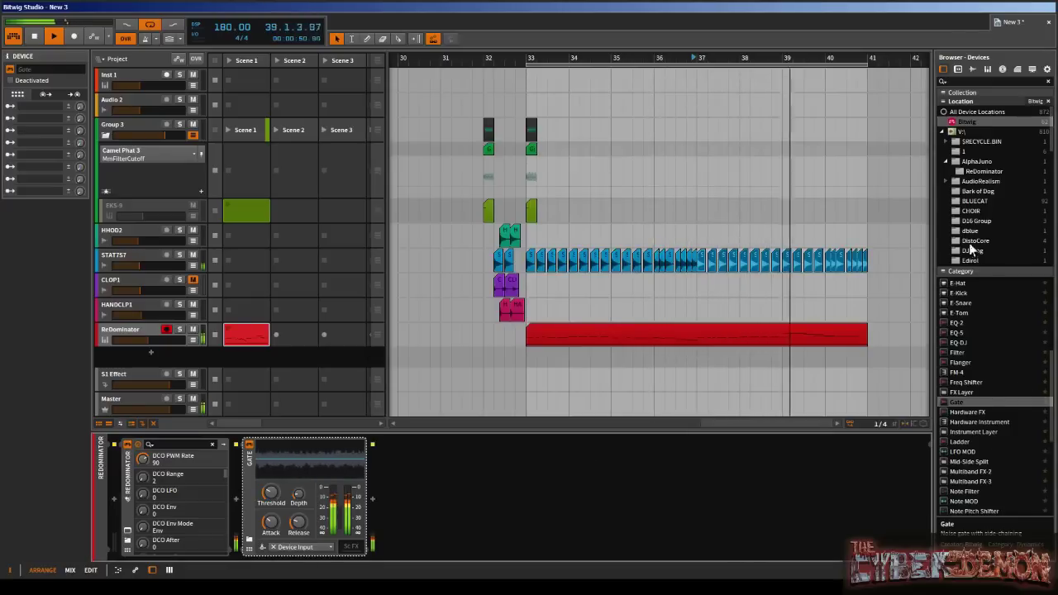
scroll(1018, 179, "down", 5)
scroll(1013, 200, "down", 1)
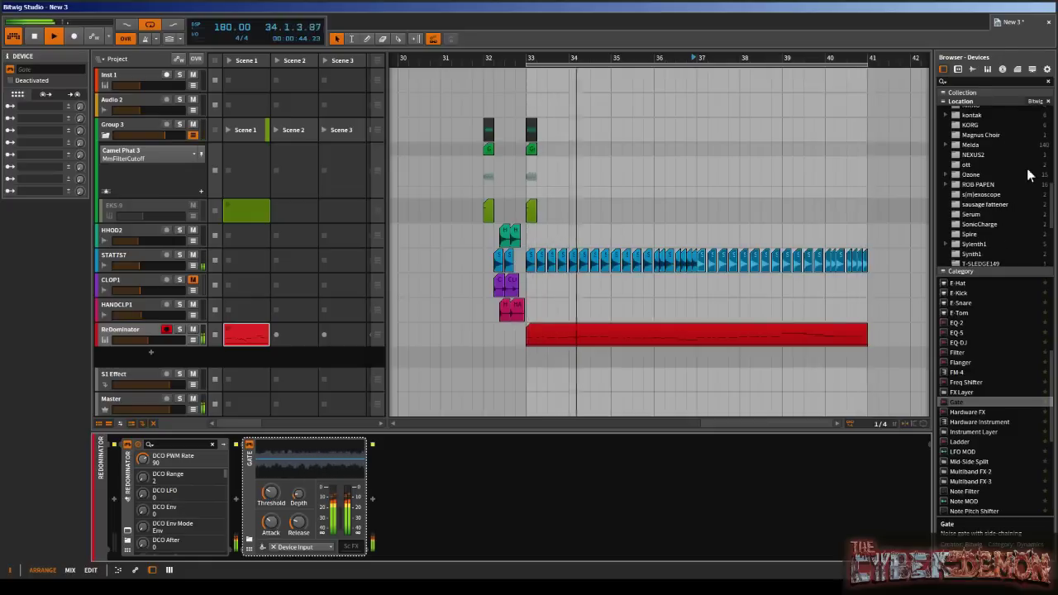
scroll(1025, 170, "down", 1)
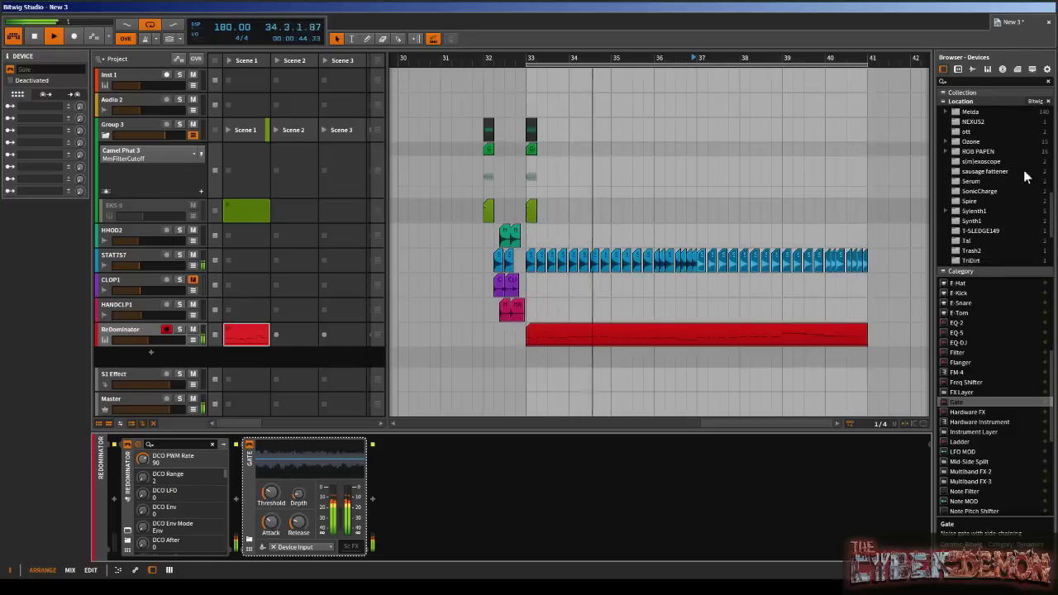
left_click(960, 221)
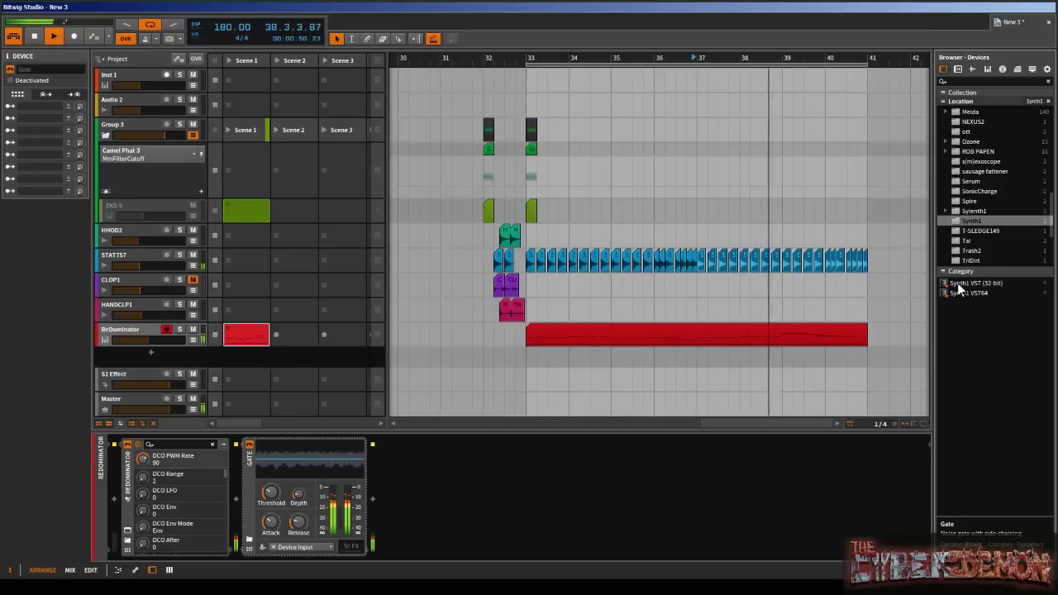
mouse_move(959, 285)
left_mouse_down()
mouse_move(871, 310)
mouse_move(668, 296)
mouse_move(971, 257)
mouse_move(963, 287)
left_mouse_up()
- Find Spire x64 in the device browser and load it as a new instrument track directly below ReDominator
scroll(993, 203, "up", 15)
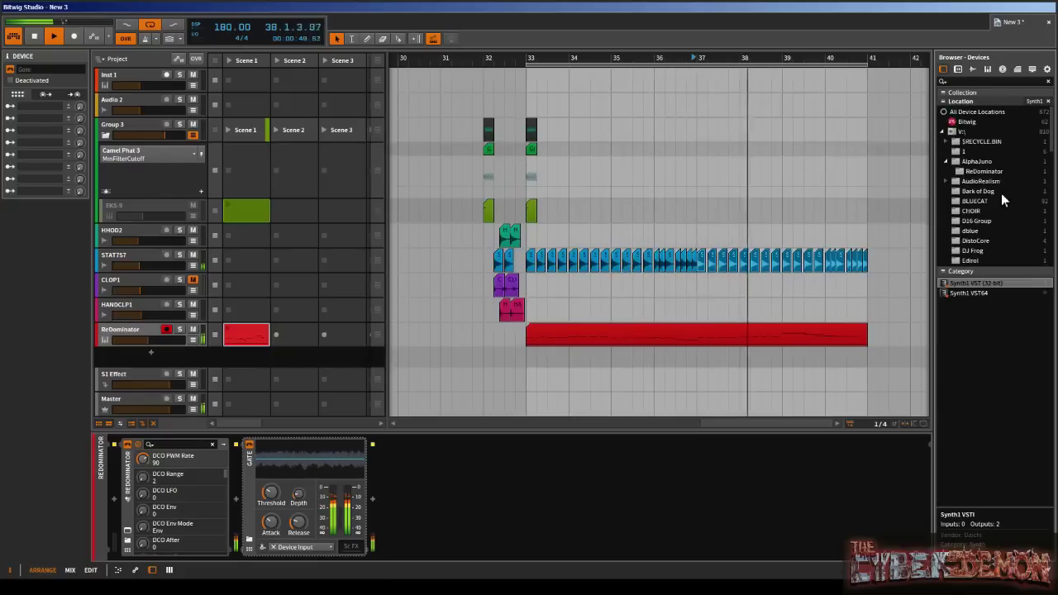
scroll(995, 195, "down", 3)
scroll(990, 201, "down", 2)
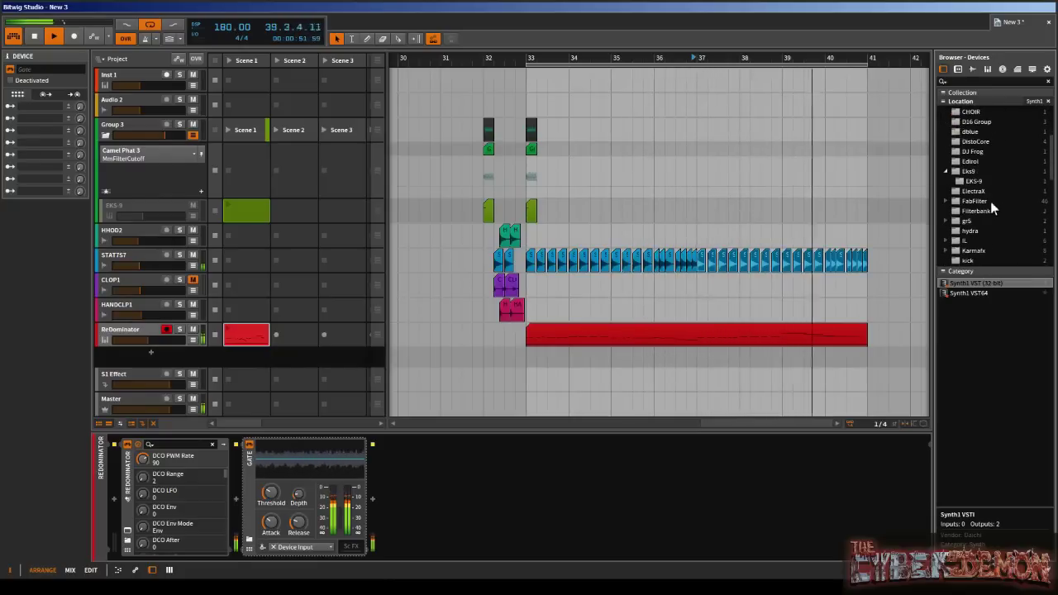
scroll(990, 201, "down", 2)
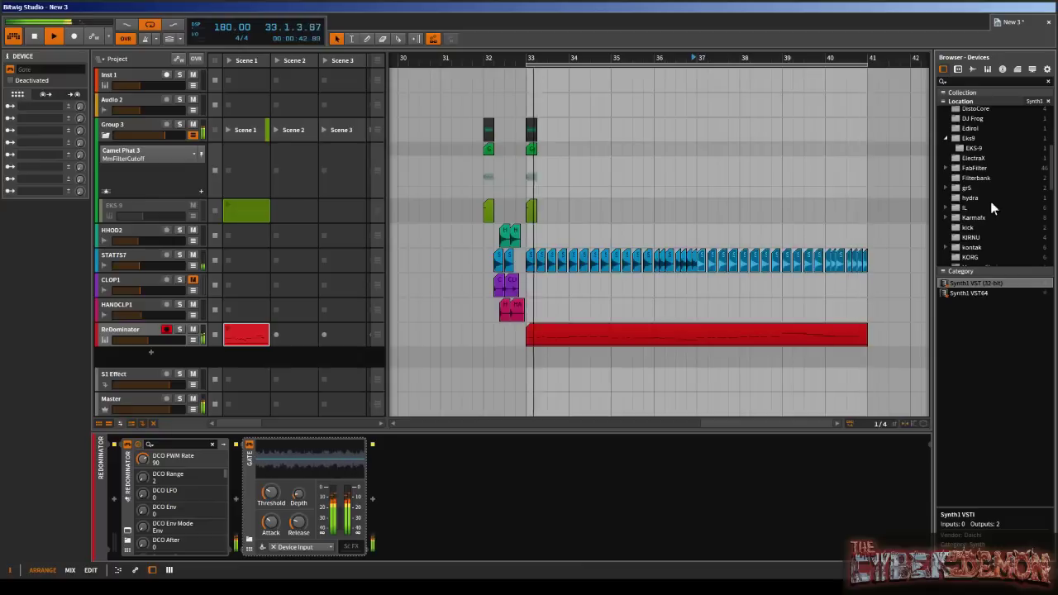
scroll(990, 201, "down", 2)
scroll(996, 197, "down", 2)
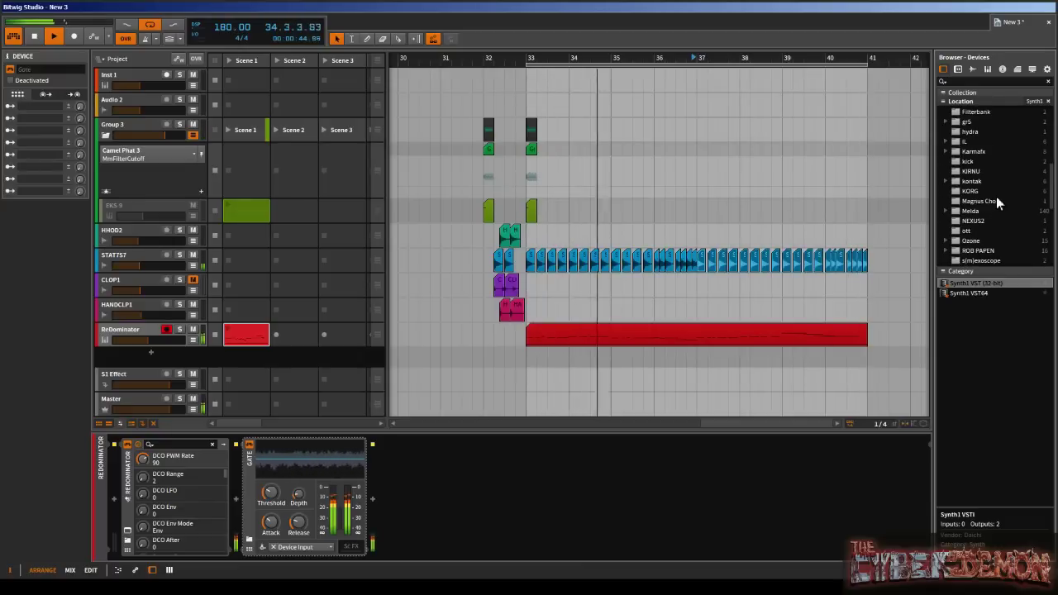
scroll(996, 203, "down", 2)
scroll(994, 211, "down", 2)
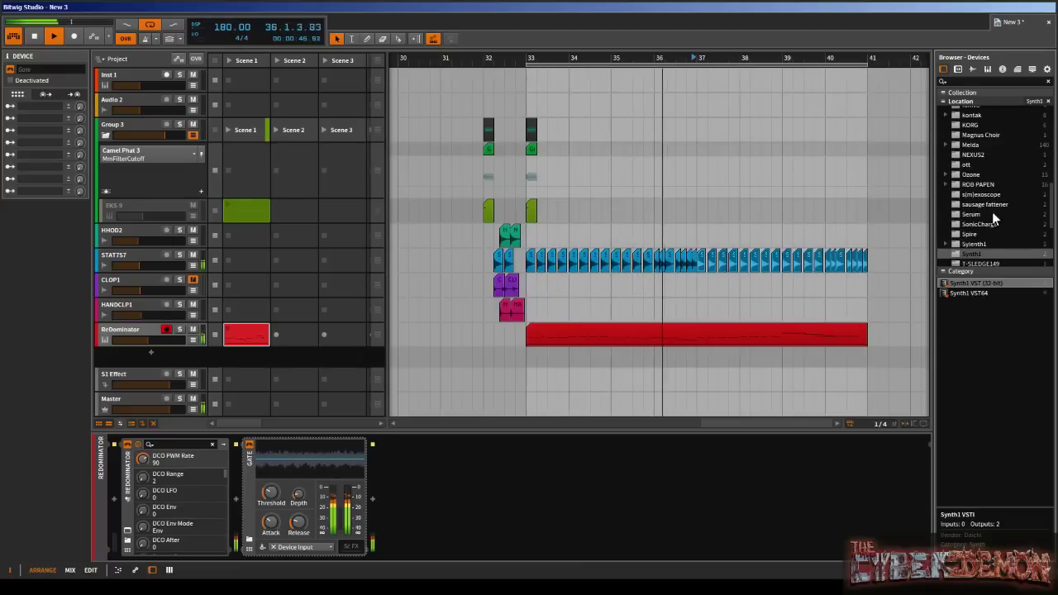
scroll(1009, 223, "down", 2)
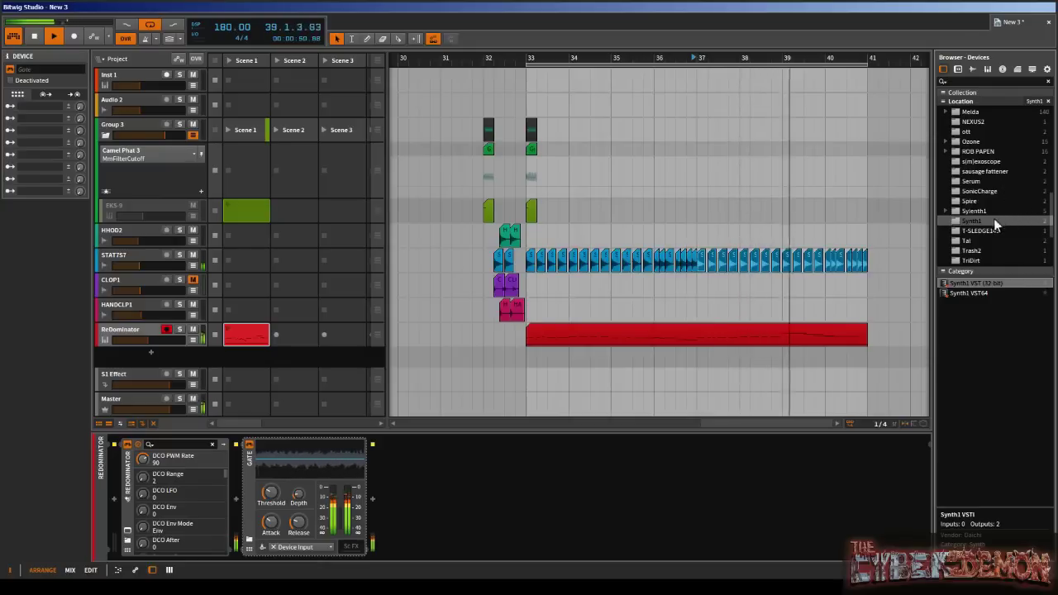
left_click(967, 201)
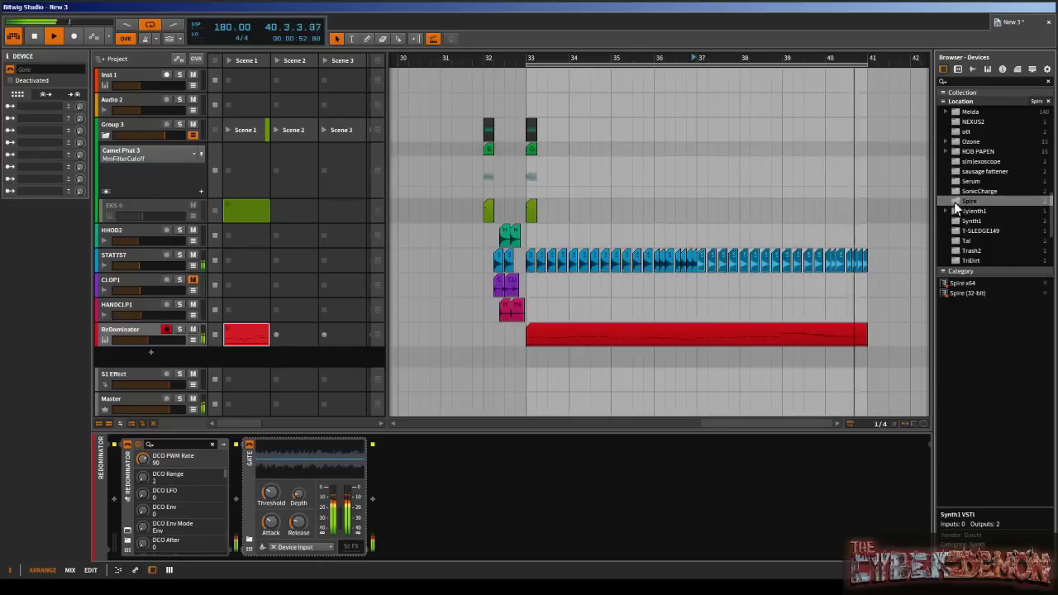
left_click_drag(963, 282, 118, 364)
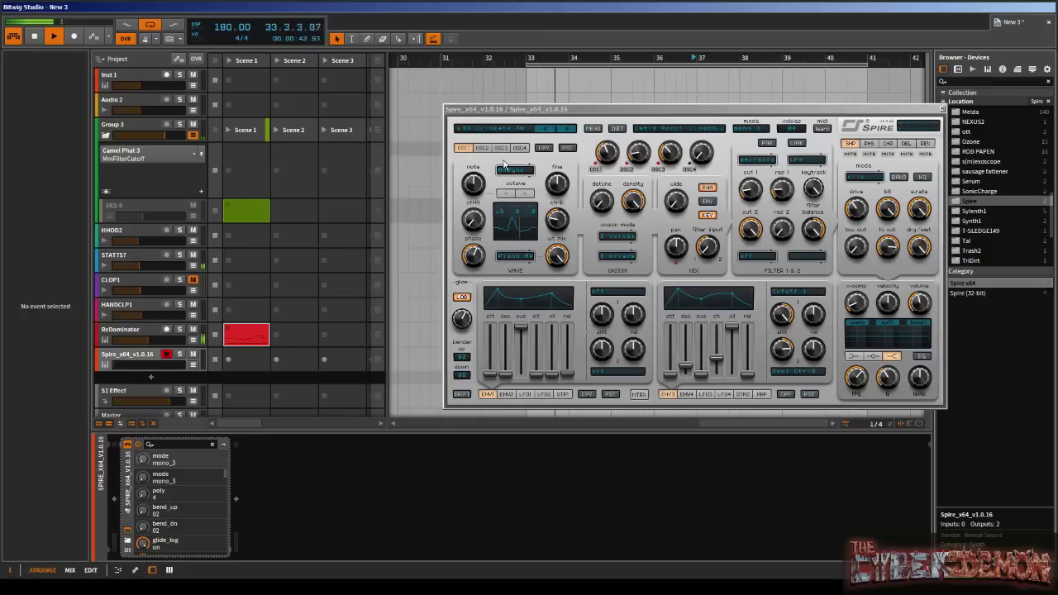
- Initialise the Spire patch with envelope 1 decay at 459 and turn the Spire track's volume down to the minimum
left_click(613, 127)
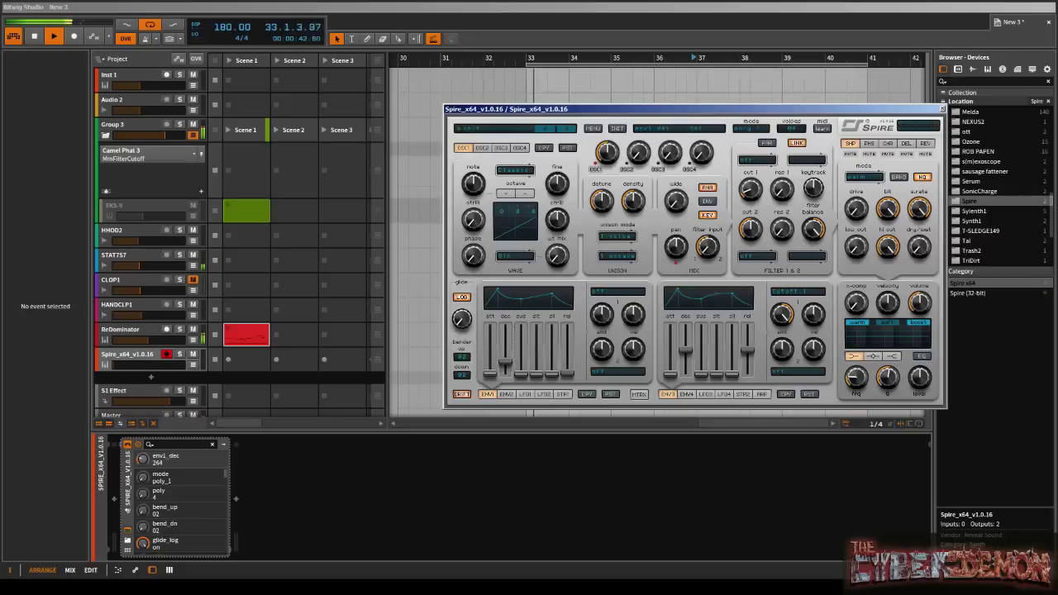
left_click(156, 372)
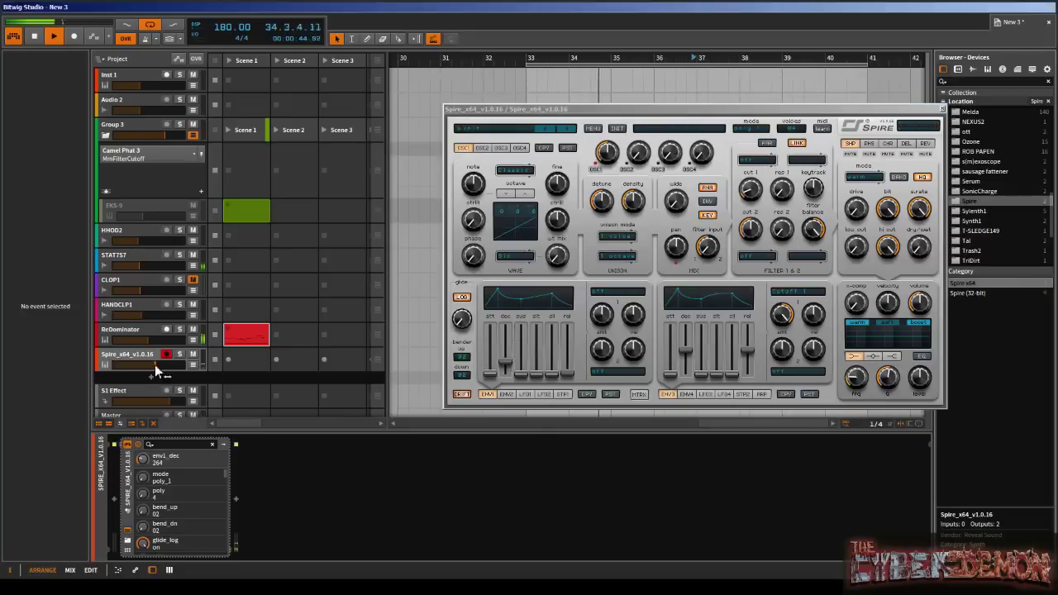
left_click(164, 365)
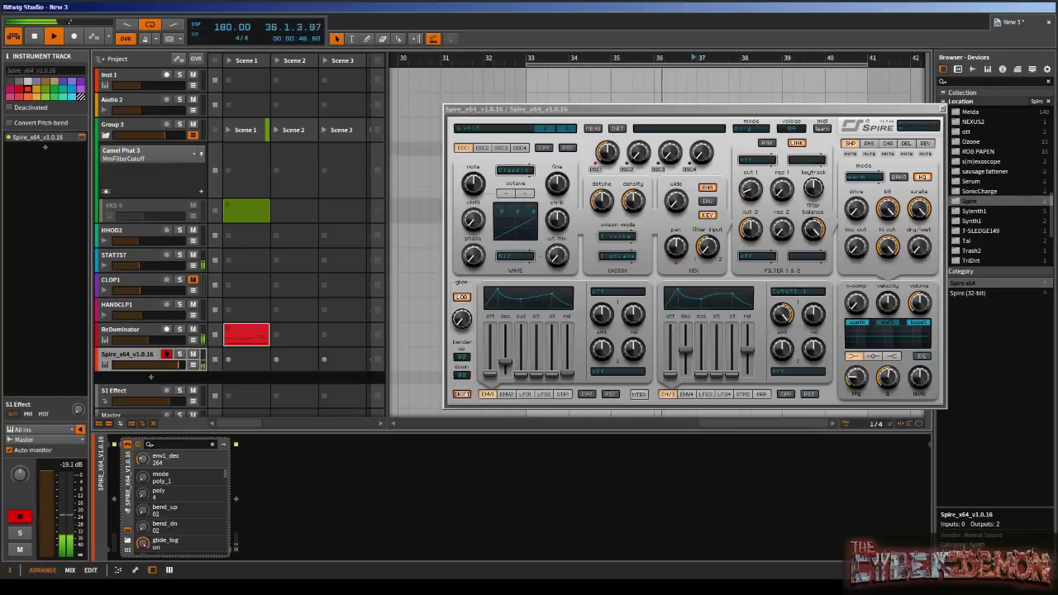
left_click_drag(505, 363, 505, 353)
left_click(114, 372)
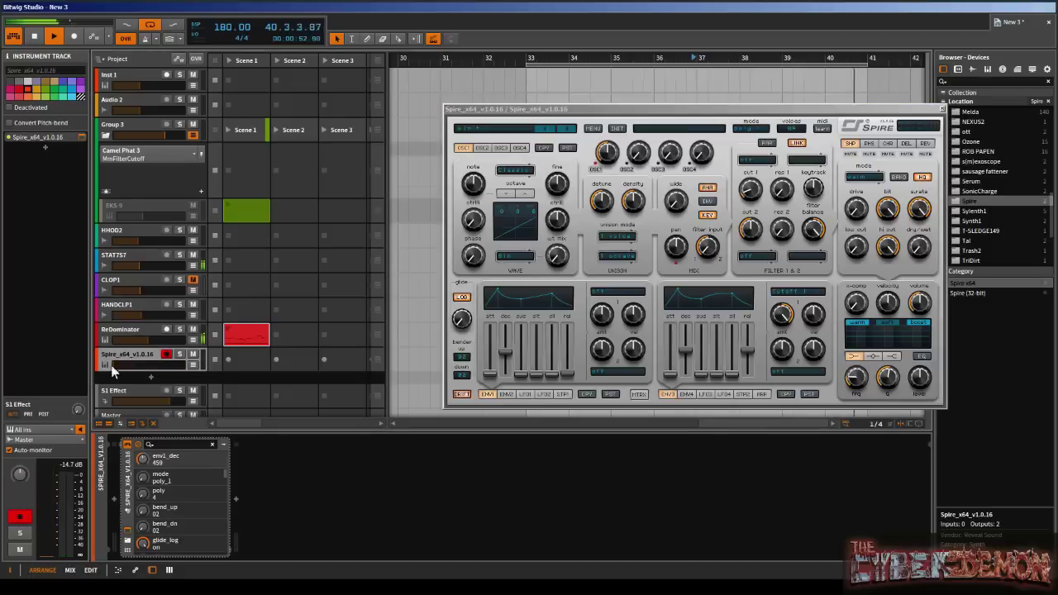
- Create an empty one-bar Scene 1 clip on the Spire track and open it for note editing around bar 1
double_click(247, 364)
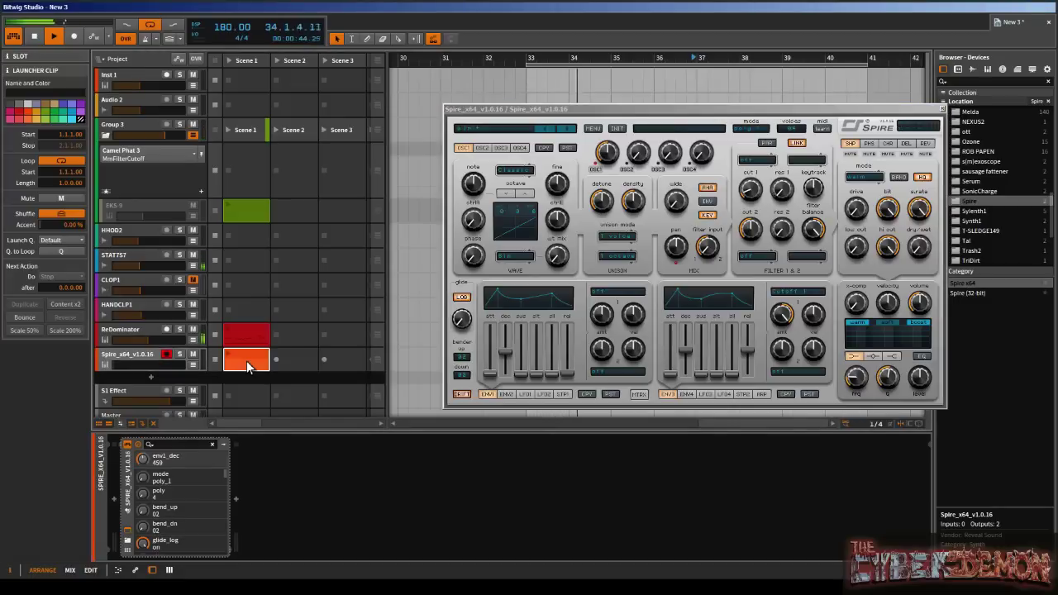
double_click(247, 363)
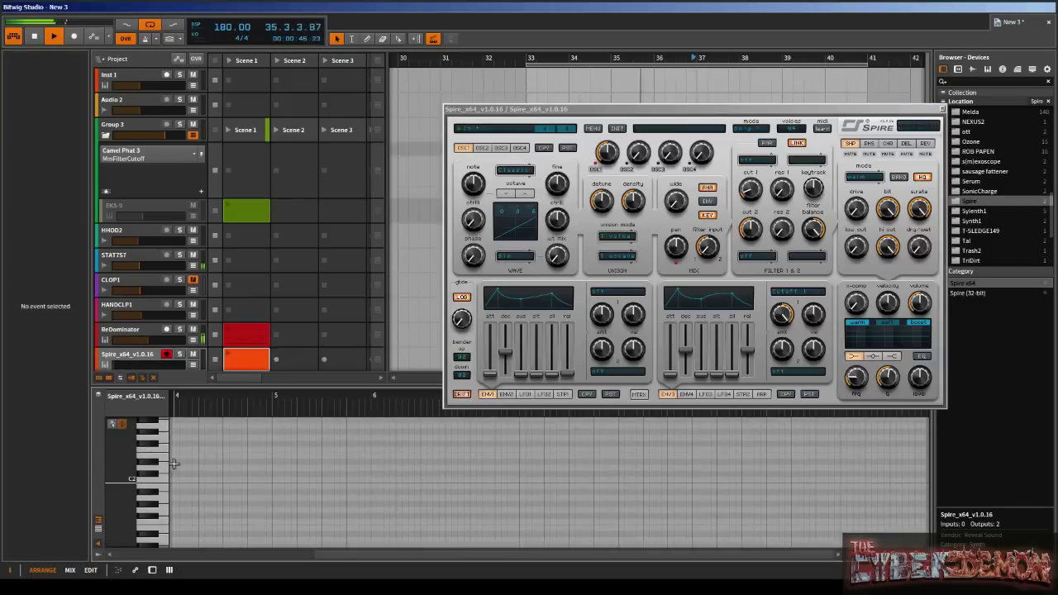
left_click_drag(200, 406, 715, 395)
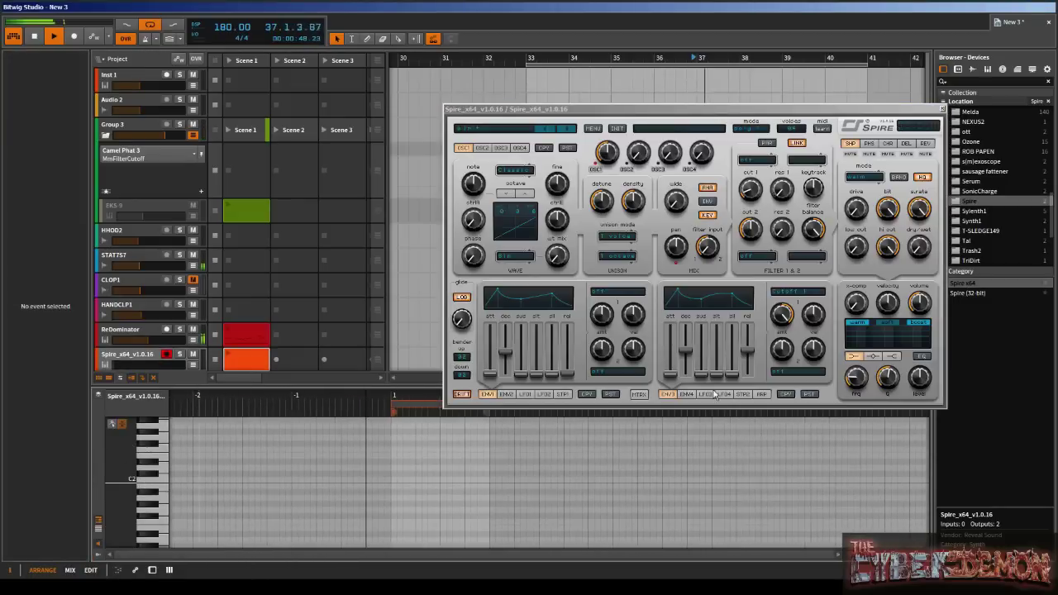
left_click_drag(420, 397, 380, 433)
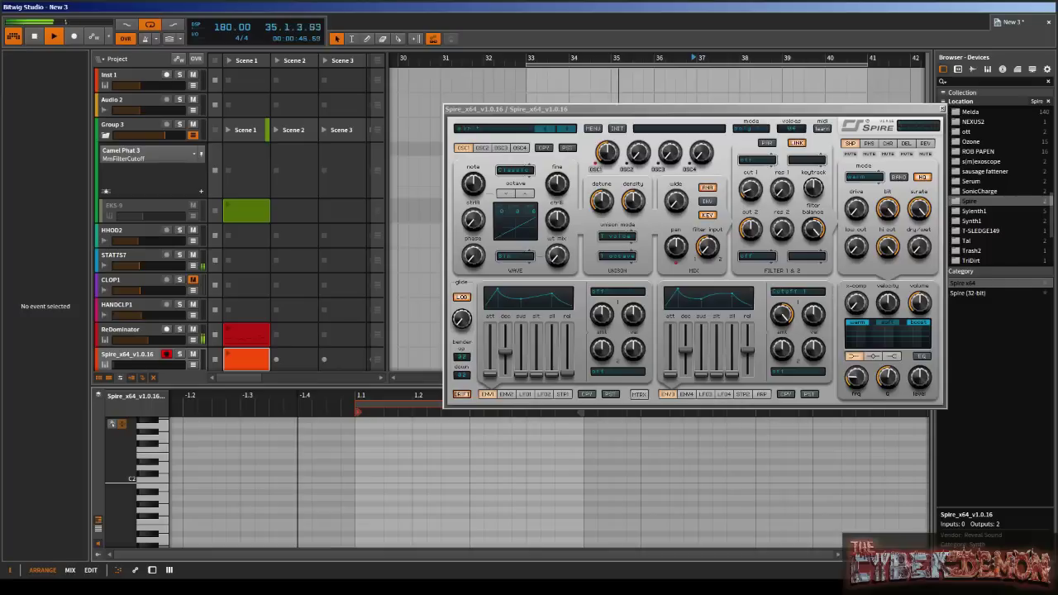
- Add sixteenth-length F#2 notes at 1.1.1, 1.2.1, 1.2.3, 1.2.4, 1.3.1 and 1.3.3 in the Spire clip
double_click(358, 444)
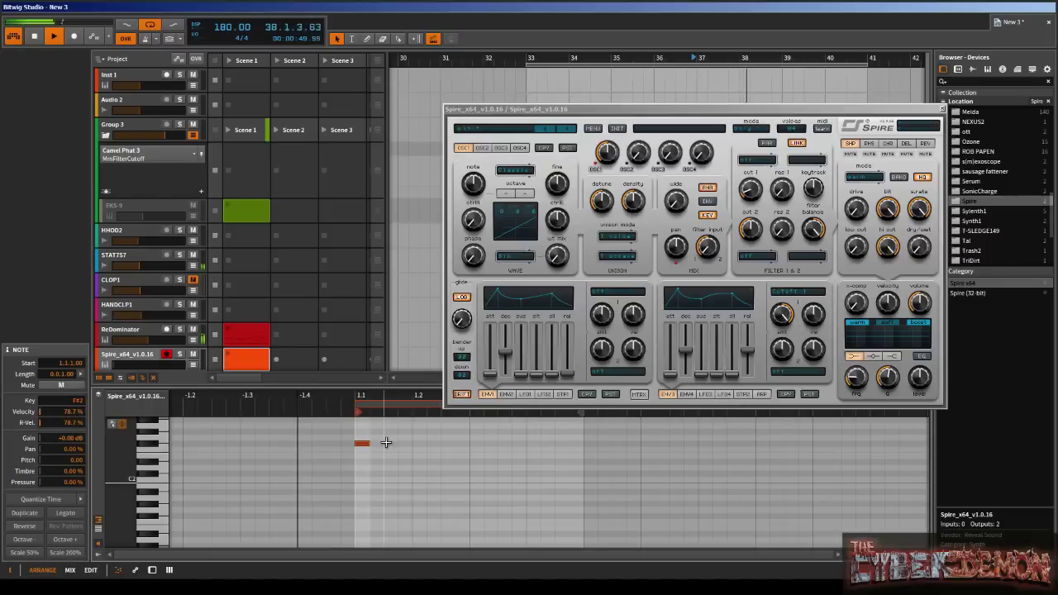
double_click(419, 443)
double_click(447, 443)
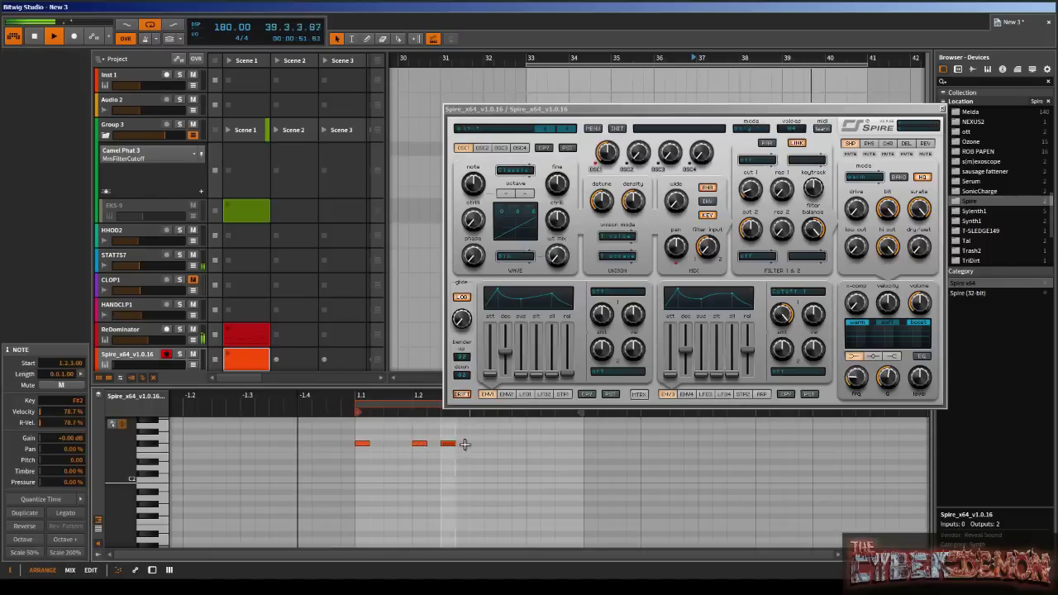
left_click(464, 444)
double_click(465, 445)
double_click(477, 443)
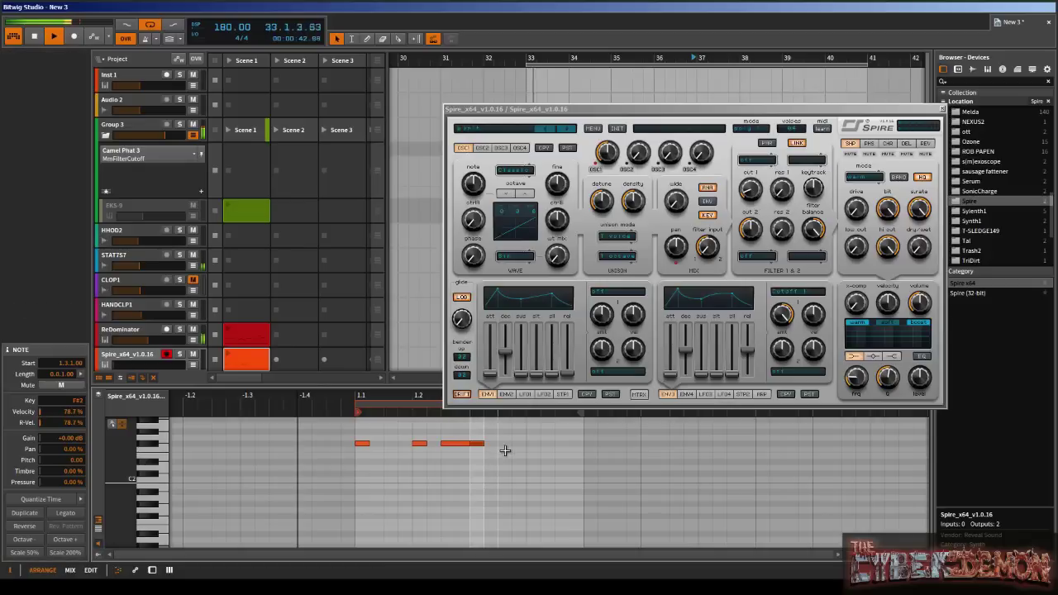
double_click(504, 443)
double_click(504, 443)
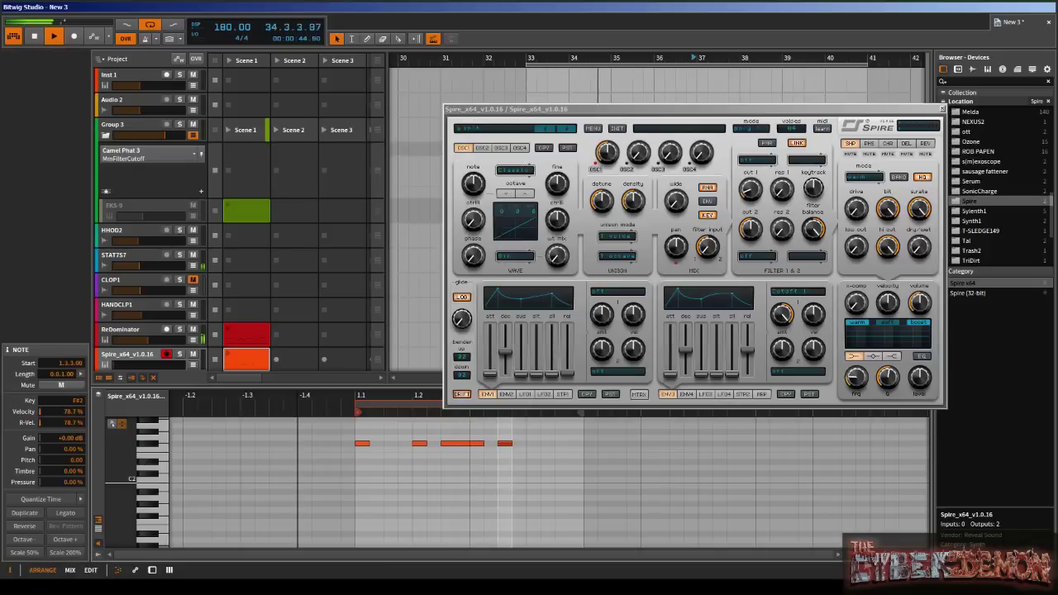
- Fill beat 4 of the Spire clip with four F#2 notes, one per sixteenth, each 0.0.0.50 long
double_click(533, 444)
double_click(555, 444)
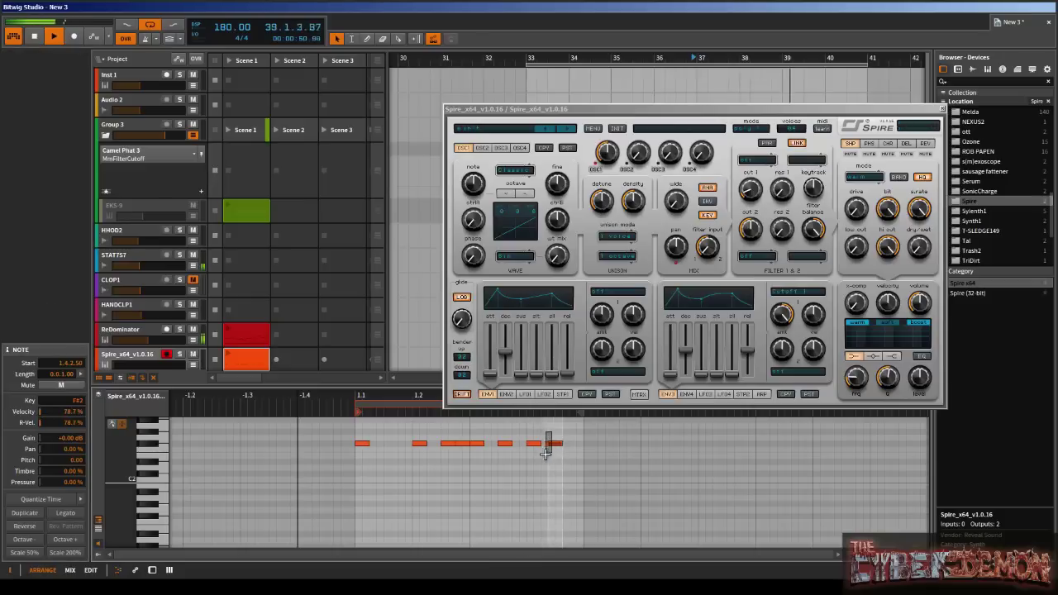
left_click_drag(546, 453, 535, 454)
left_click(536, 444)
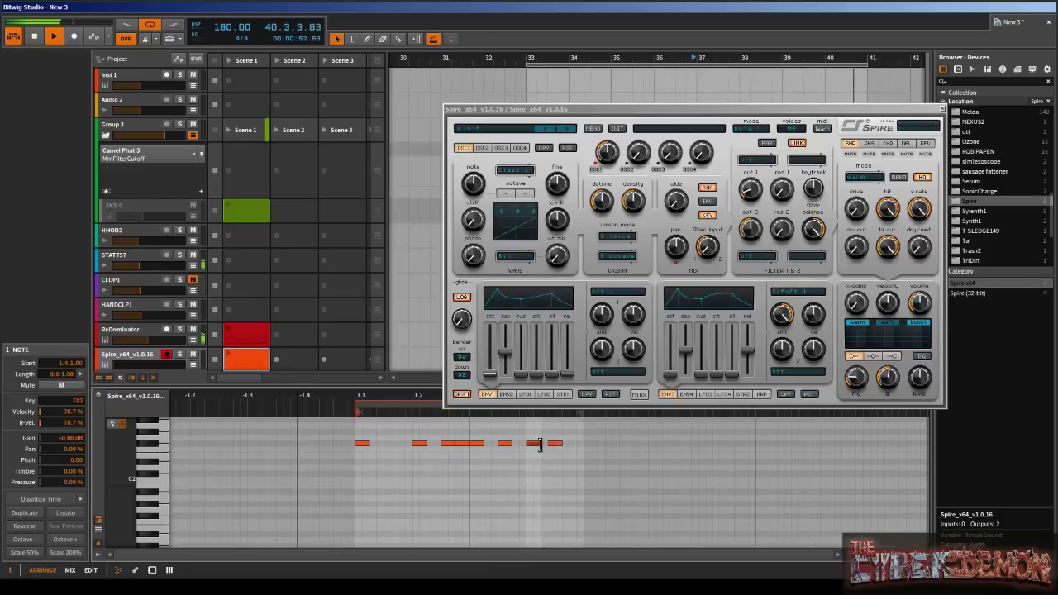
left_click_drag(563, 429, 536, 469)
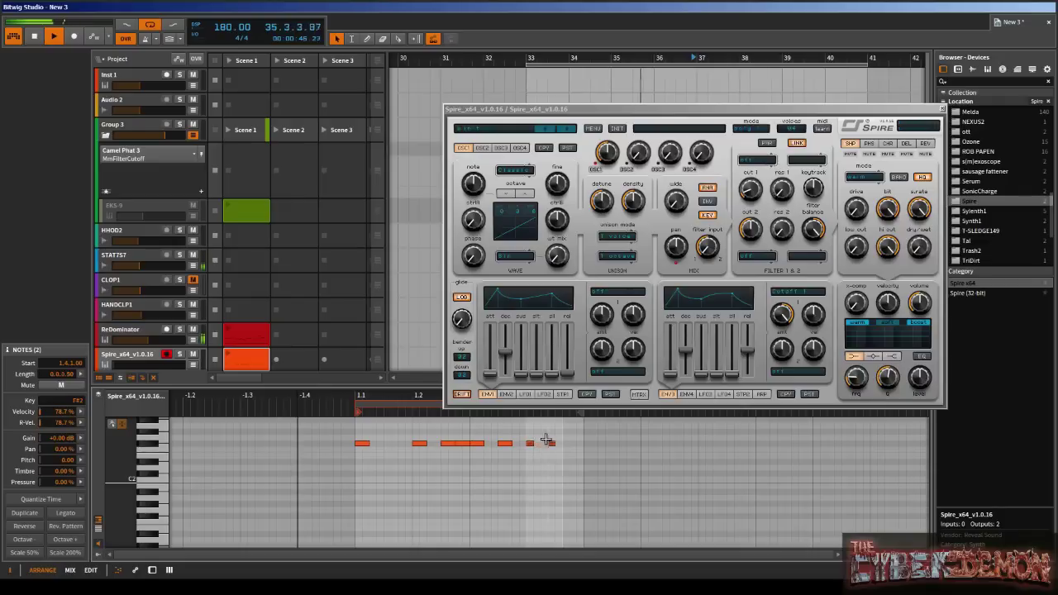
left_click(556, 448)
left_click(550, 444)
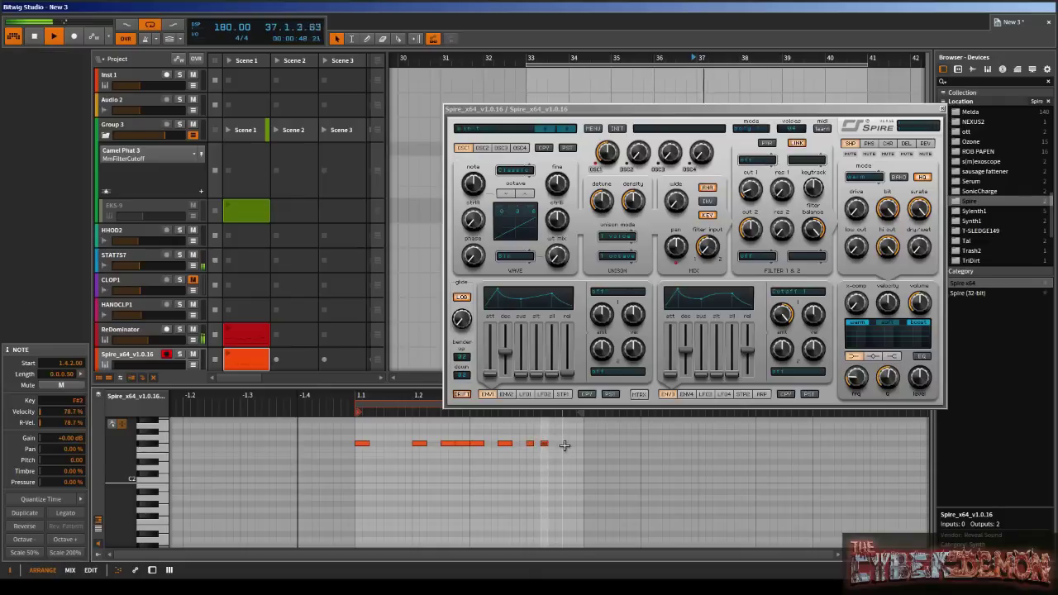
double_click(564, 445)
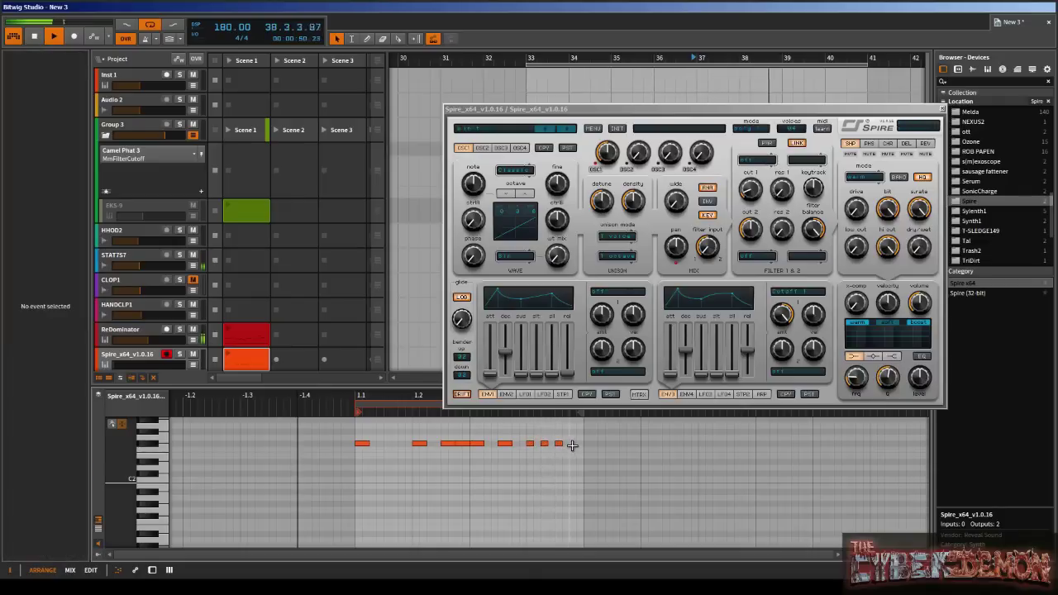
double_click(571, 444)
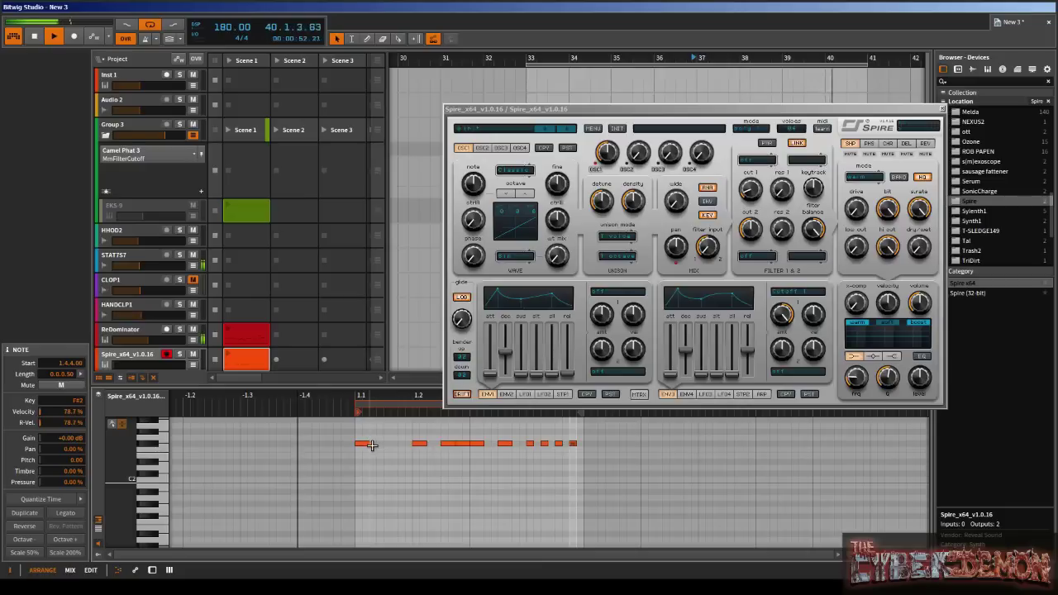
- Lengthen the clip's first note to 0.0.3.50 and place the Spire clip in the arrangement at 33.1.1, looped over eight bars
left_click_drag(368, 444, 396, 451)
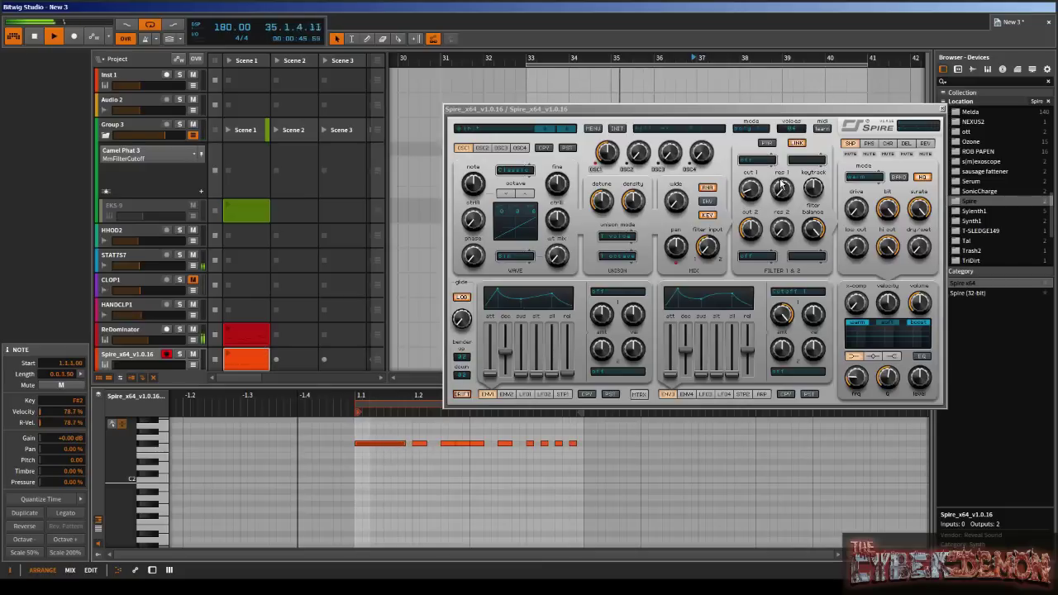
left_click(941, 108)
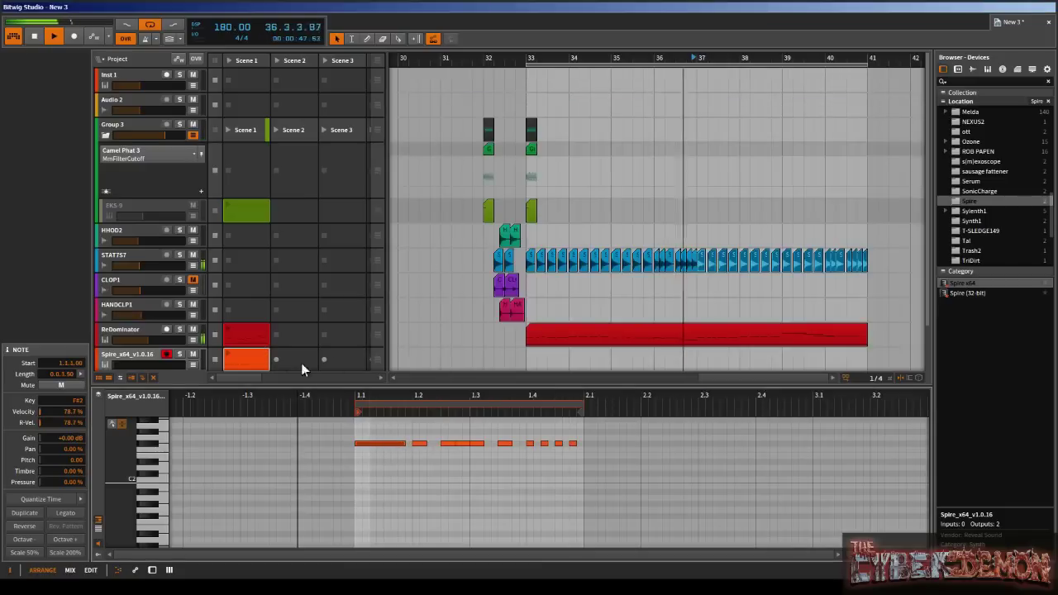
left_click_drag(246, 364, 867, 333)
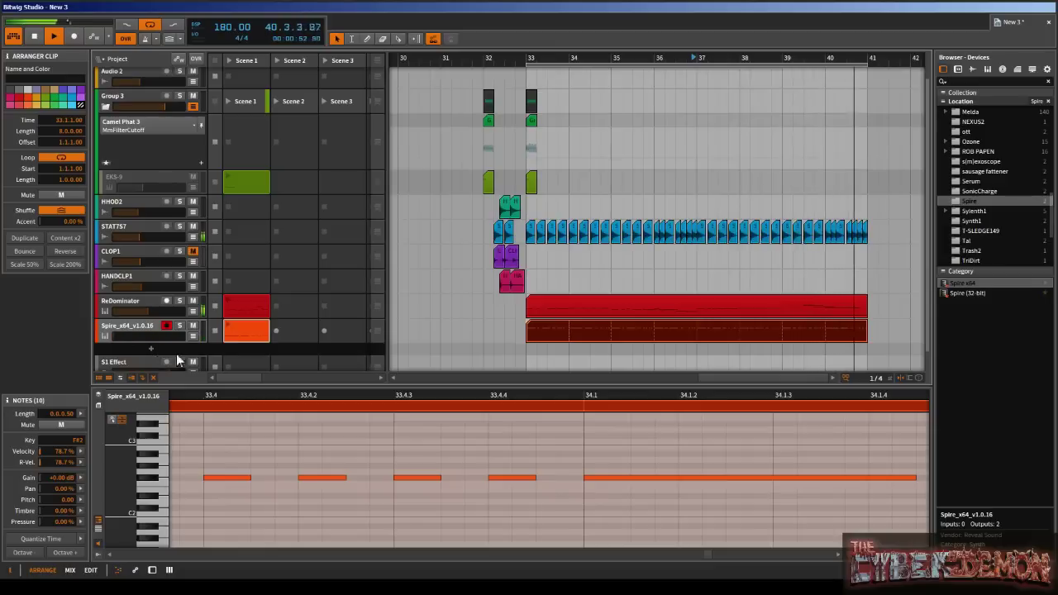
- Set the sidechain source of the ReDominator track's Gate to the Spire_x64_v1.0.16 track
left_click(118, 304)
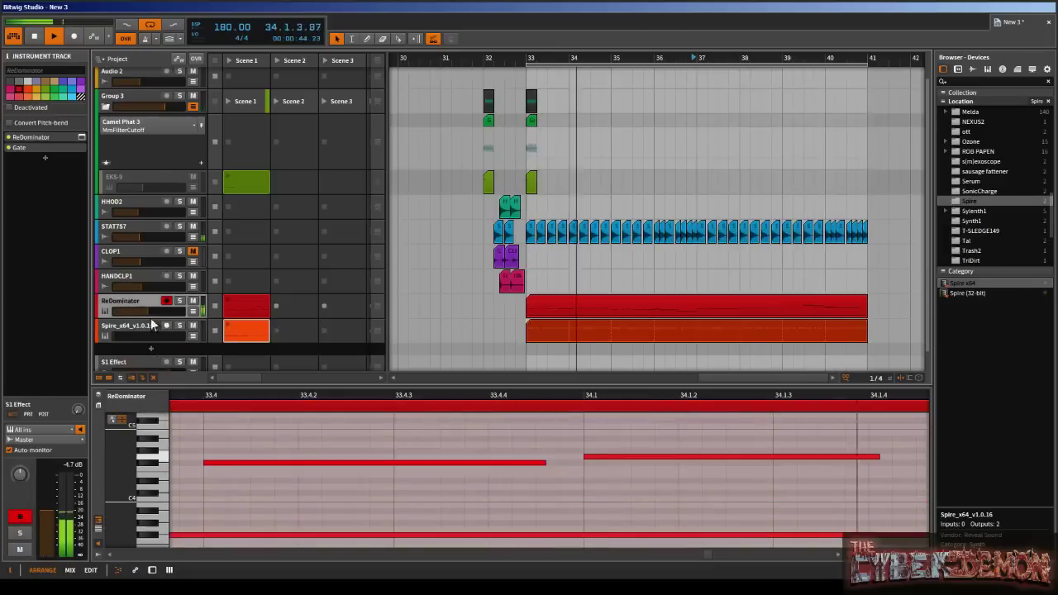
key("d")
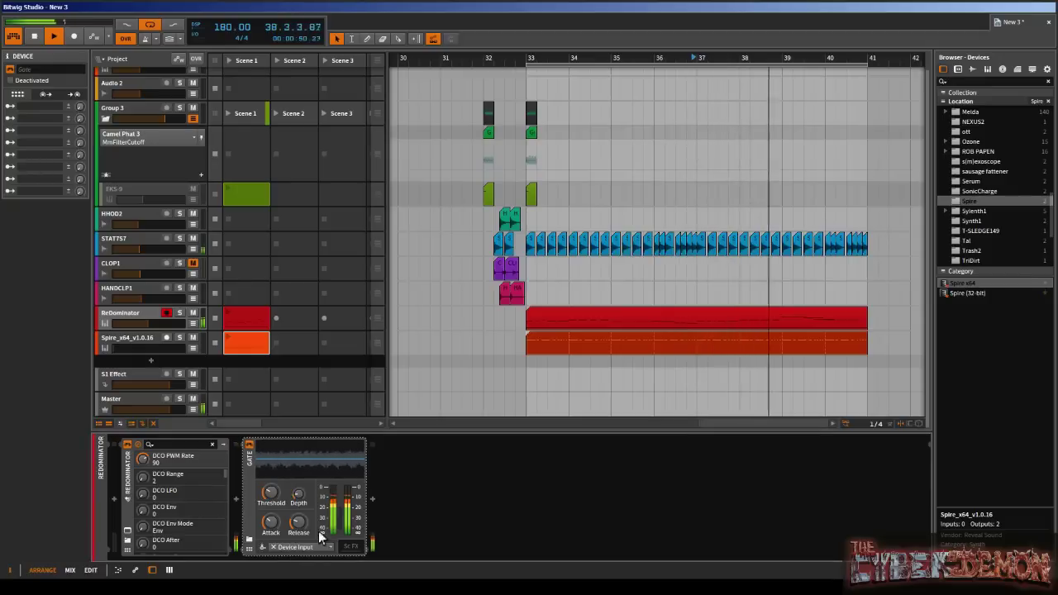
left_click(388, 537)
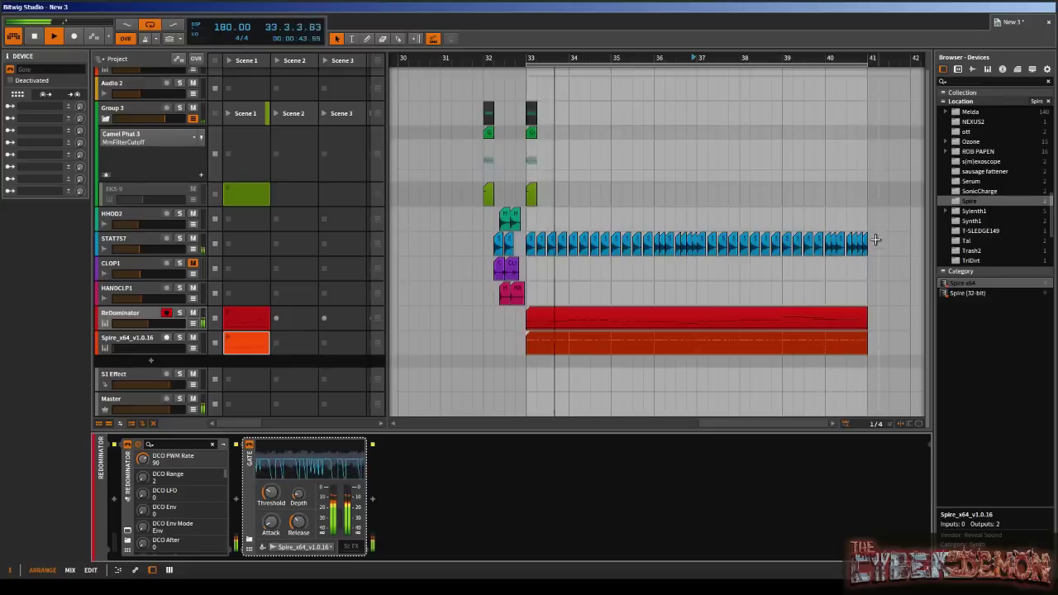
- Add Bitwig's Reverb device after the Gate on the ReDominator track
scroll(970, 239, "up", 10)
left_click(968, 123)
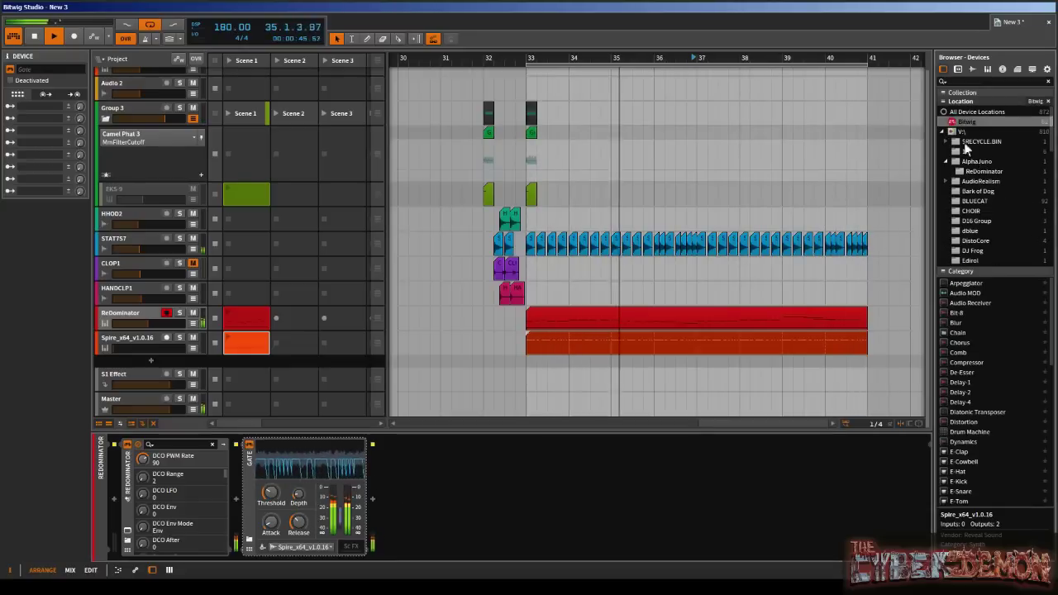
scroll(988, 437, "down", 4)
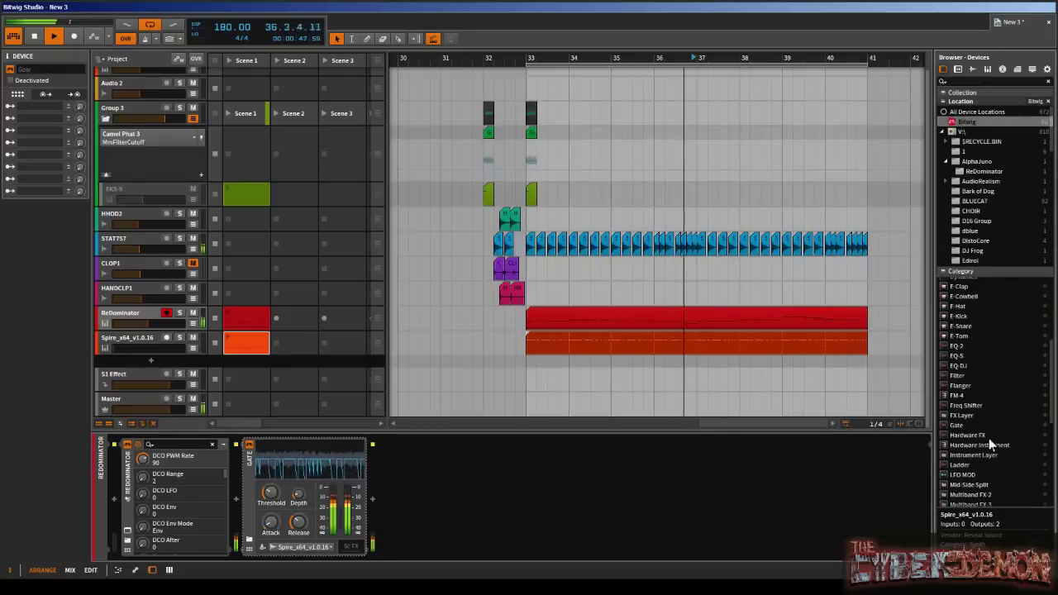
scroll(983, 446, "down", 4)
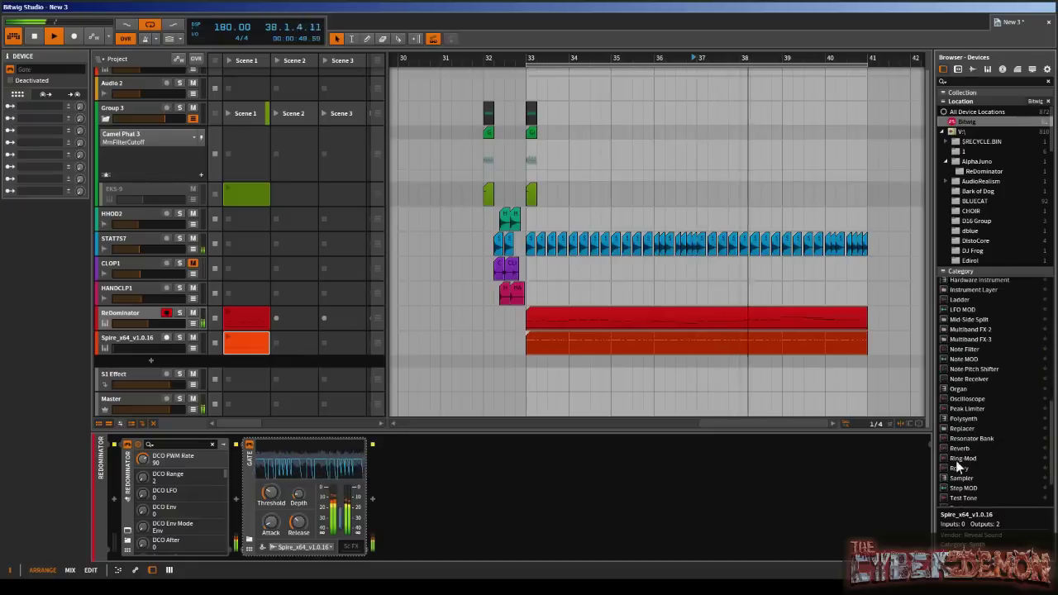
left_click_drag(957, 459, 621, 514)
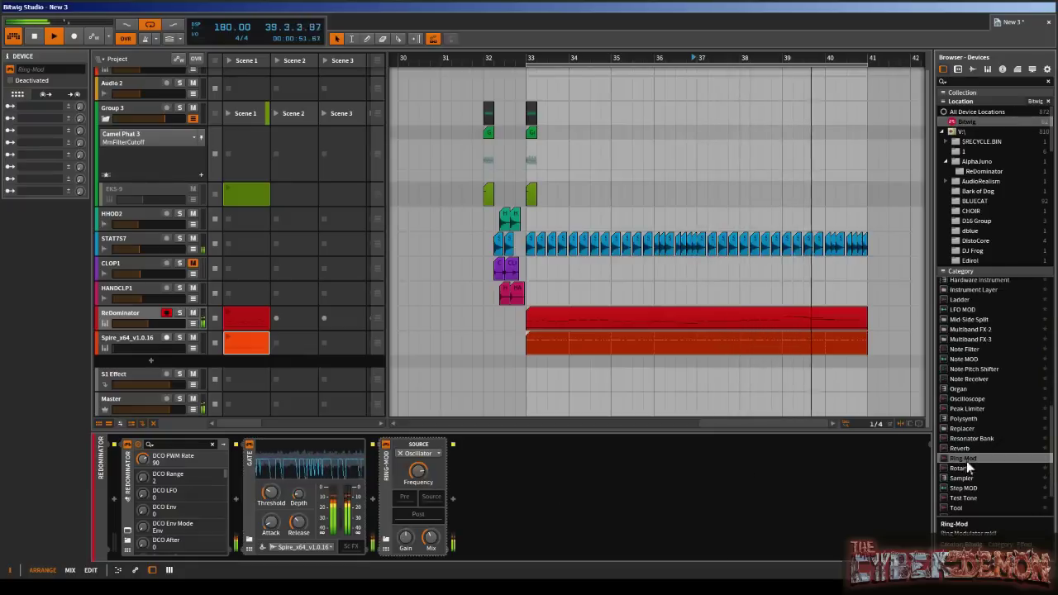
left_click_drag(960, 449, 419, 480)
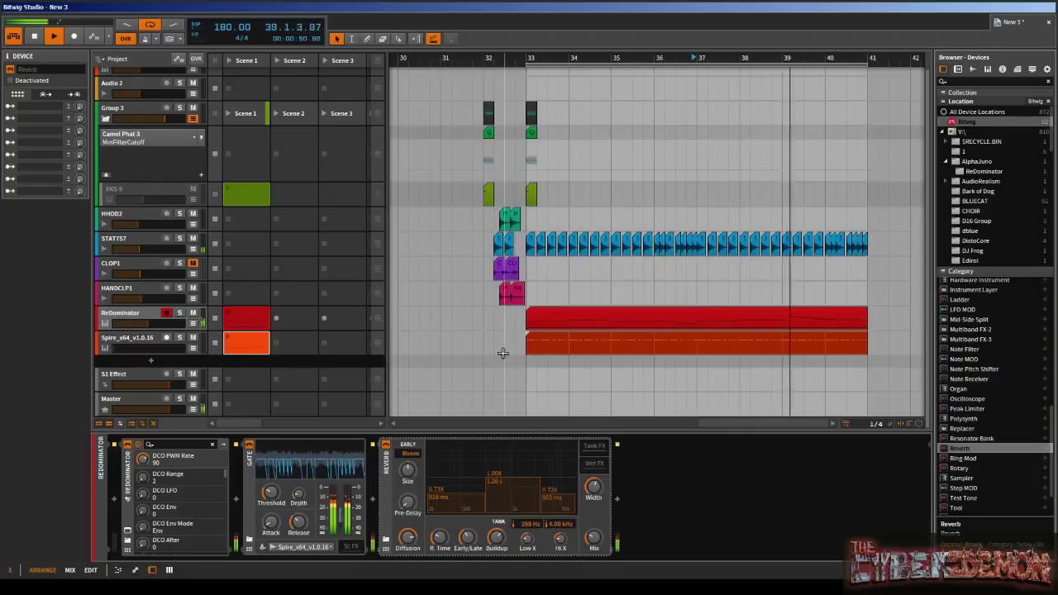
- Copy the Group 3 clip from 33.1.1 to 37.1.1 and place a roll of shortened copies from 36.3 leading into it
left_click(590, 179)
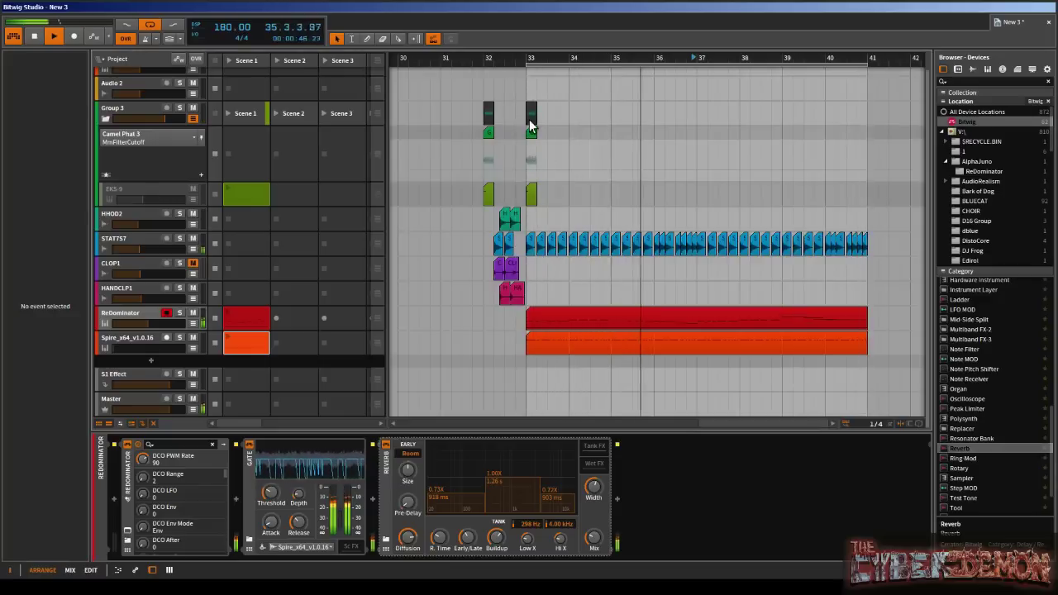
left_click_drag(530, 126, 701, 125)
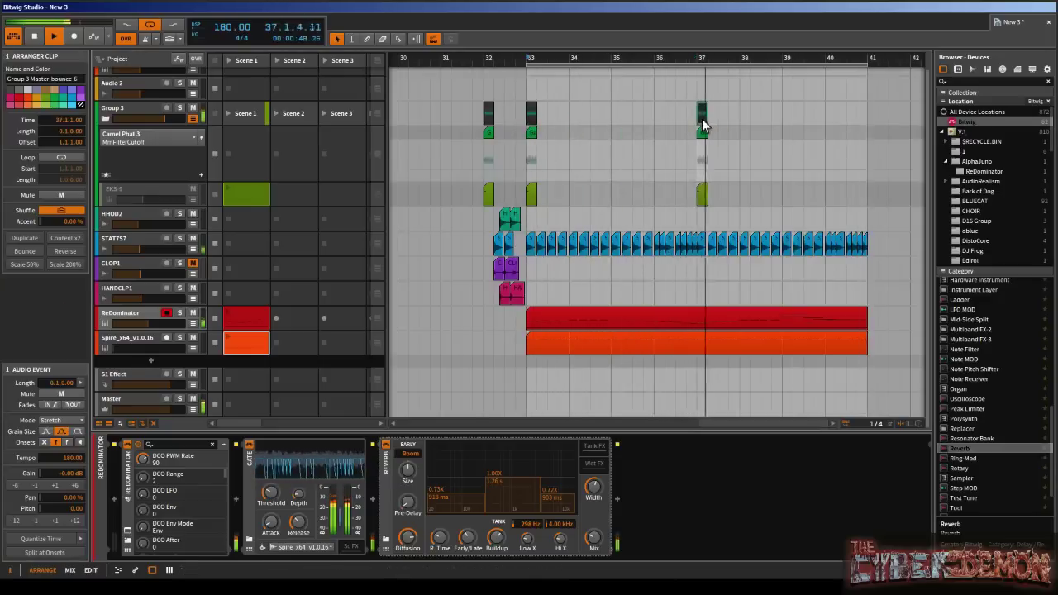
scroll(701, 125, "up", 3)
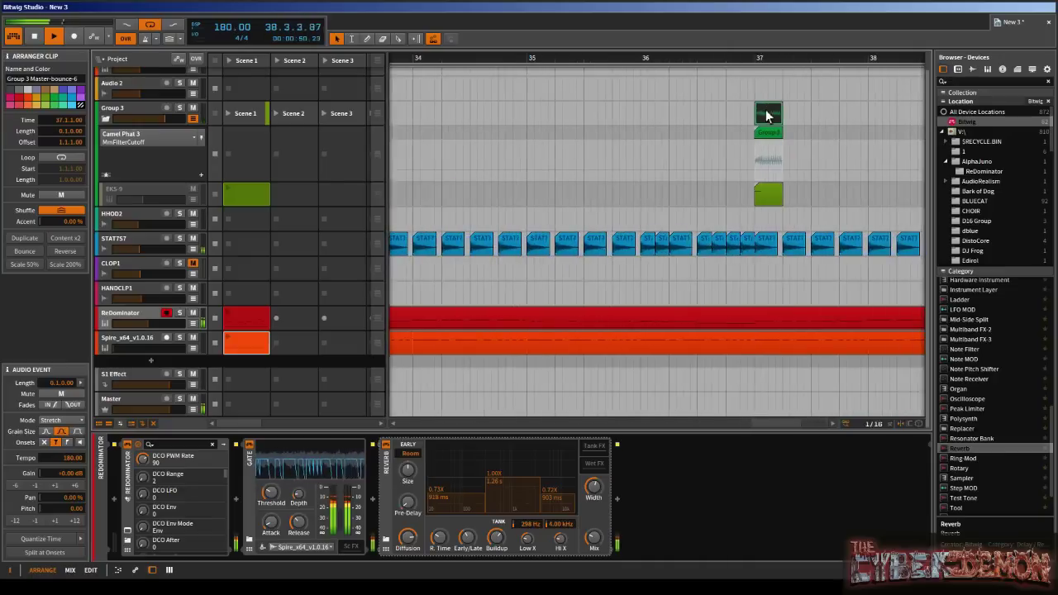
left_click_drag(766, 116, 719, 114)
left_click_drag(720, 114, 763, 119)
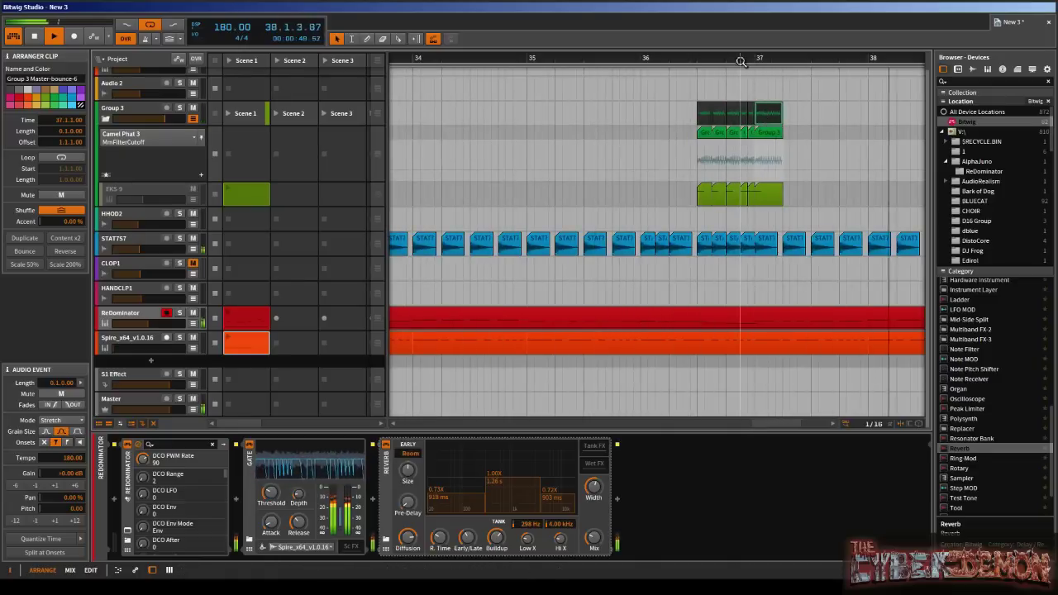
- Copy all the clips of the eight-bar section starting at bar 33, from Group 3 down to Spire, to 41.1.1
key("minus")
key("minus")
key("minus")
key("minus")
scroll(702, 83, "up", 1)
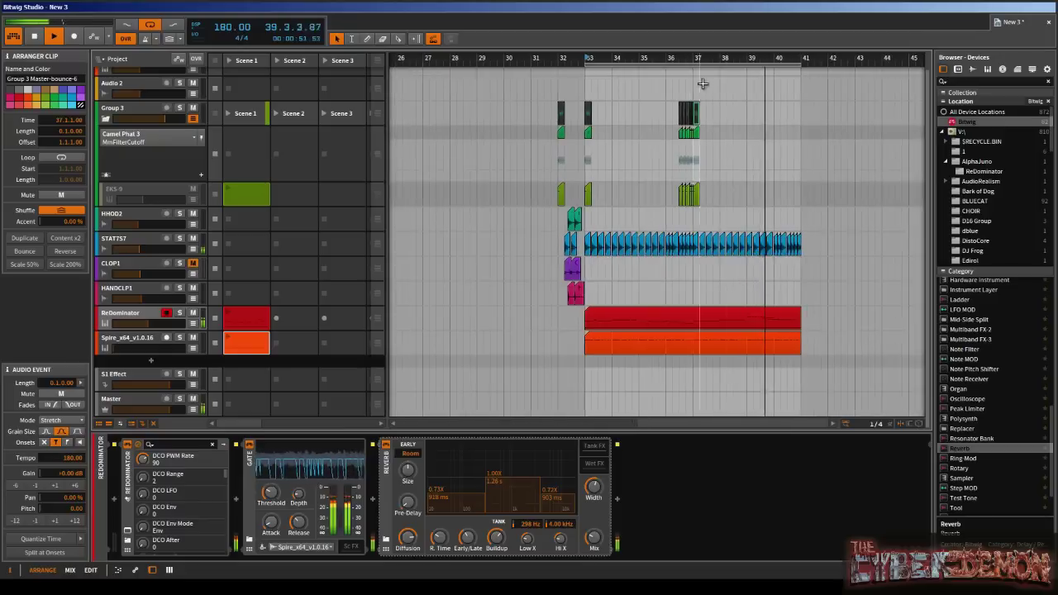
left_click_drag(824, 356, 584, 106)
left_click_drag(587, 111, 804, 108)
- Duplicate the Group 3 clip at 41.1.1 on every following beat across bars 41 and 42
scroll(597, 68, "up", 5)
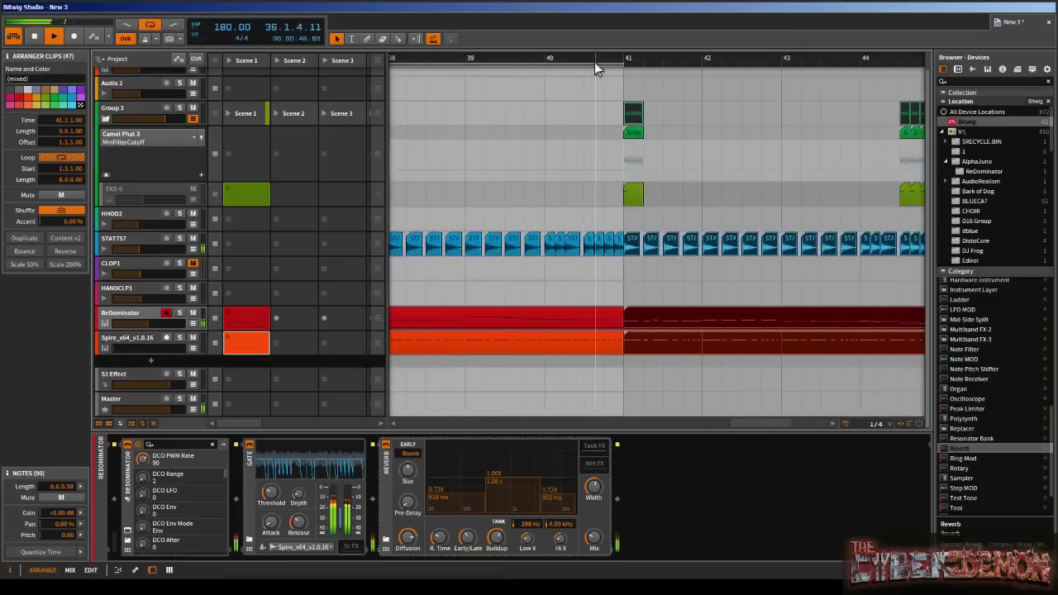
left_click(635, 122)
key("ctrl+d")
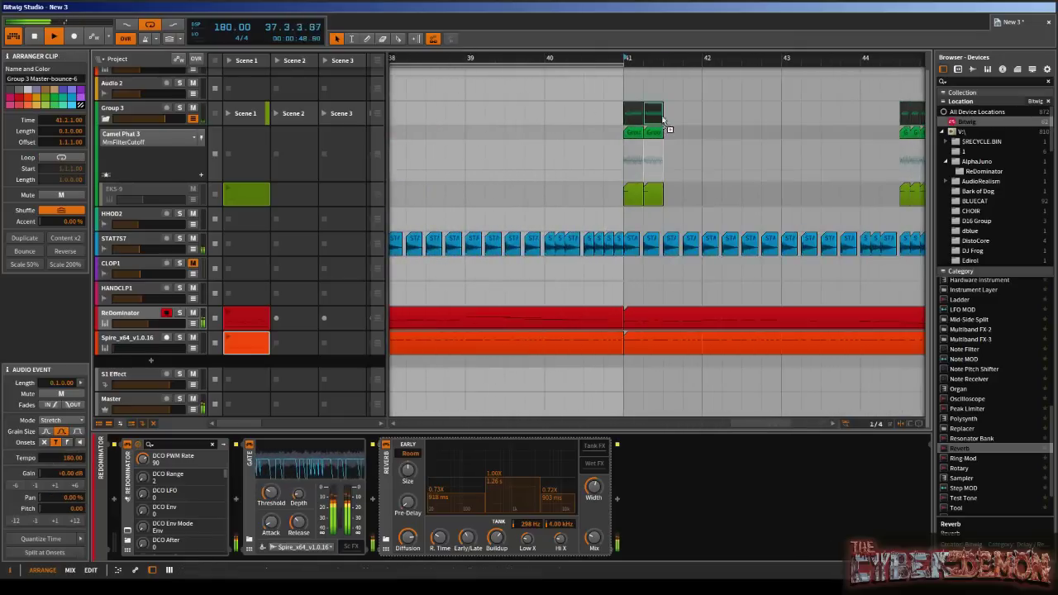
key("ctrl+d")
key("ctrl+d")
key("ctrl+d")
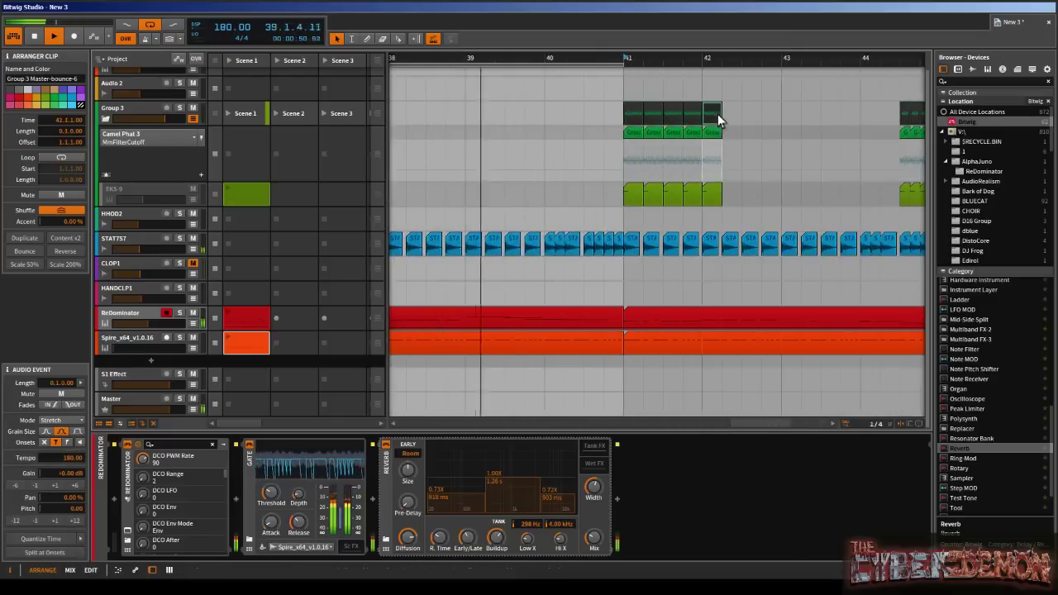
key("ctrl+d")
left_click_drag(738, 109, 791, 127)
left_click(802, 111)
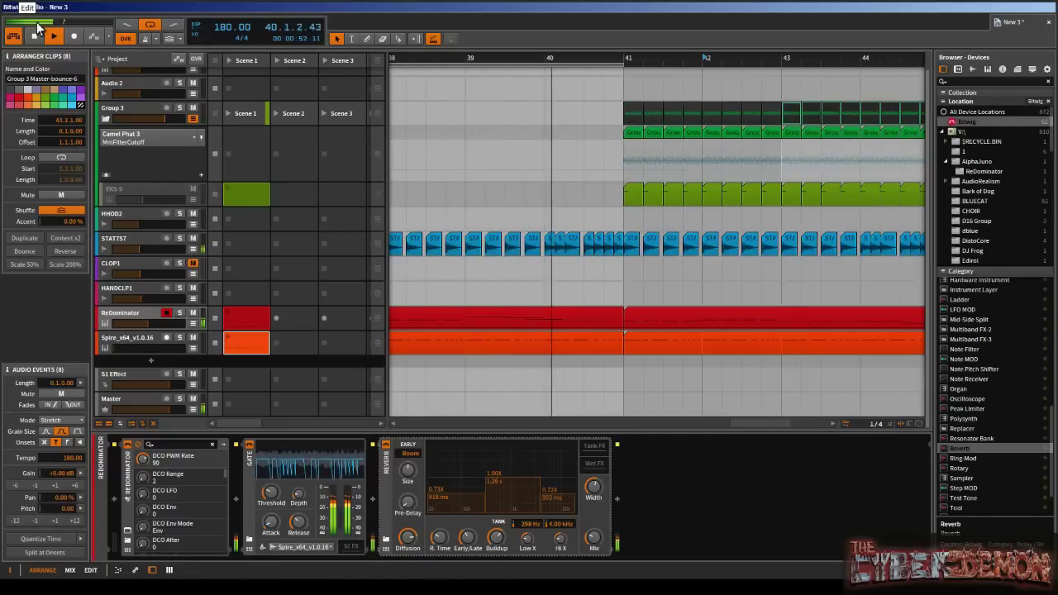
key("ctrl+z")
- Copy two beats of Group 3 clips to 44.1.1 to fill the gap before the roll into bar 45
left_click_drag(707, 88, 782, 121)
left_click_drag(713, 113, 869, 116)
left_click_drag(846, 59, 723, 45)
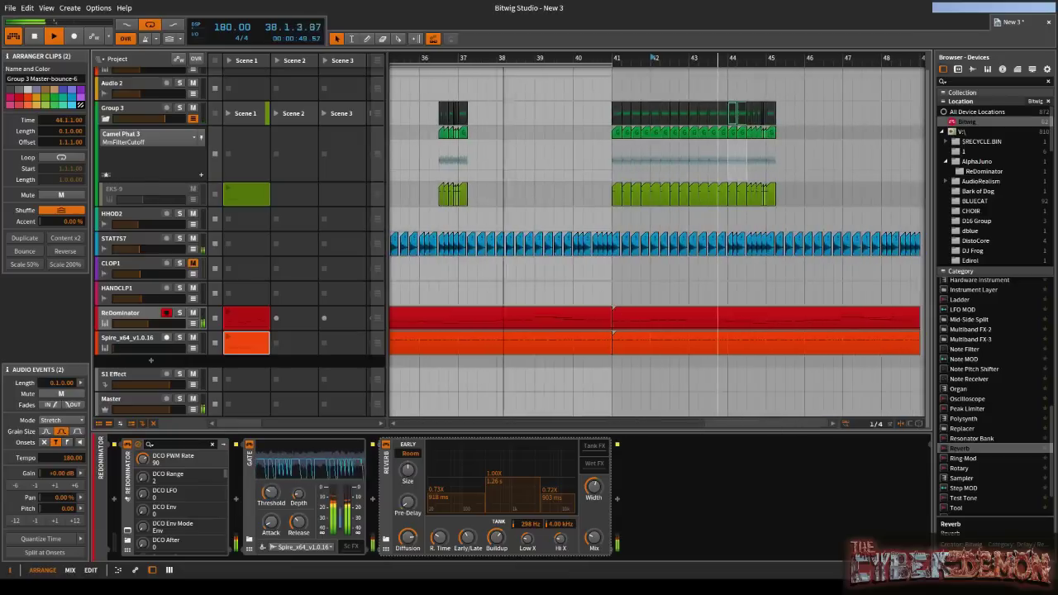
- Copy the four-bar Group 3 pattern from bar 41 to 45.1.1 and place a Group 3 clip at 48.2.1
left_click_drag(797, 109, 768, 113)
left_click_drag(768, 61, 548, 101)
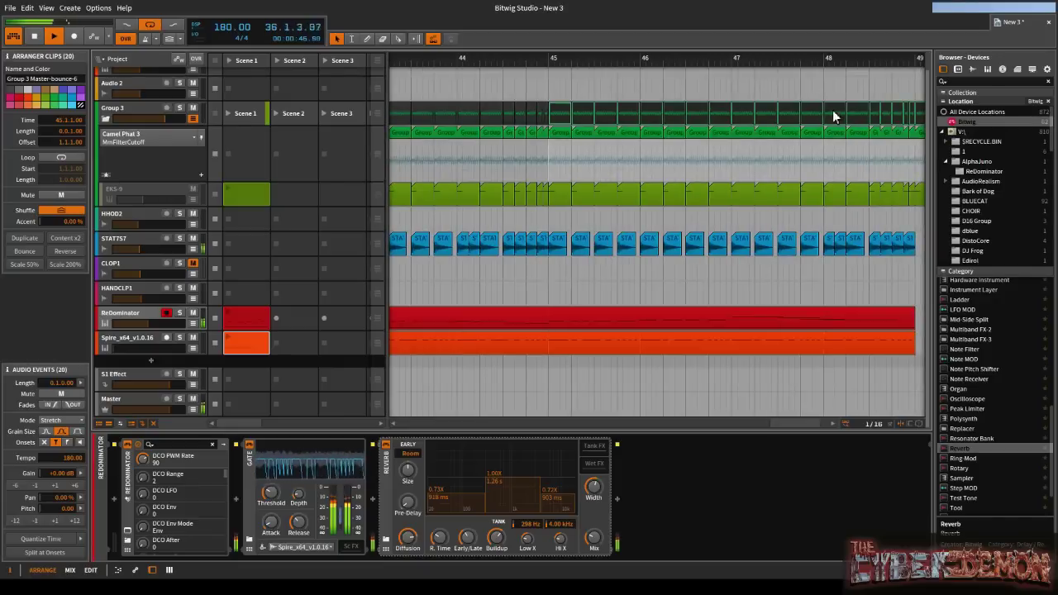
mouse_move(833, 117)
left_mouse_down()
mouse_move(831, 106)
mouse_move(843, 120)
mouse_move(857, 114)
left_mouse_up()
left_click(832, 83)
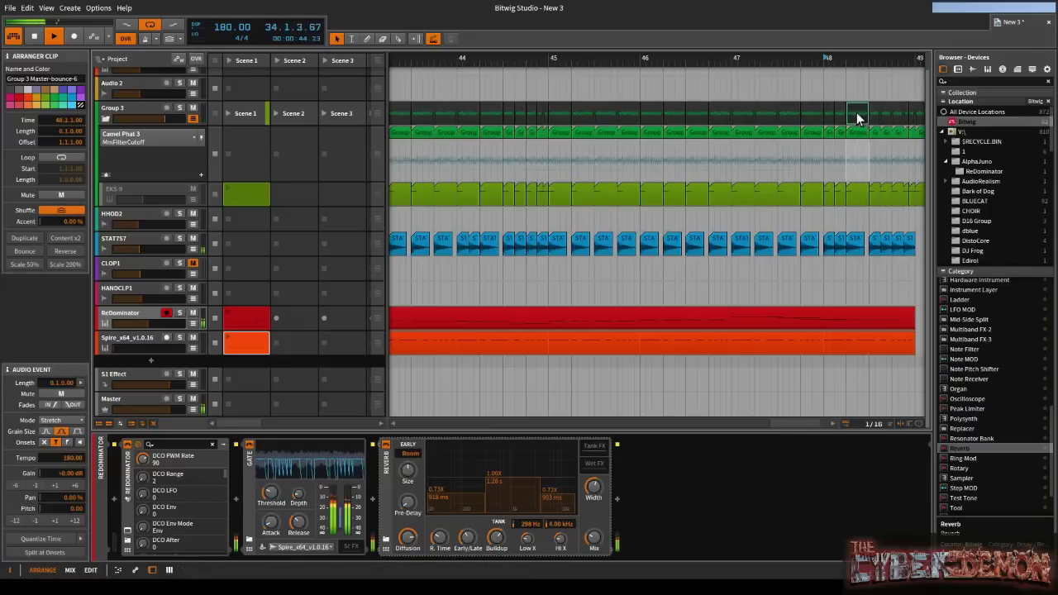
- Extend the loop region's end to the end of the Group 3 clips past bar 49, and lower the Group 3 volume slightly
left_click_drag(802, 61, 795, 8)
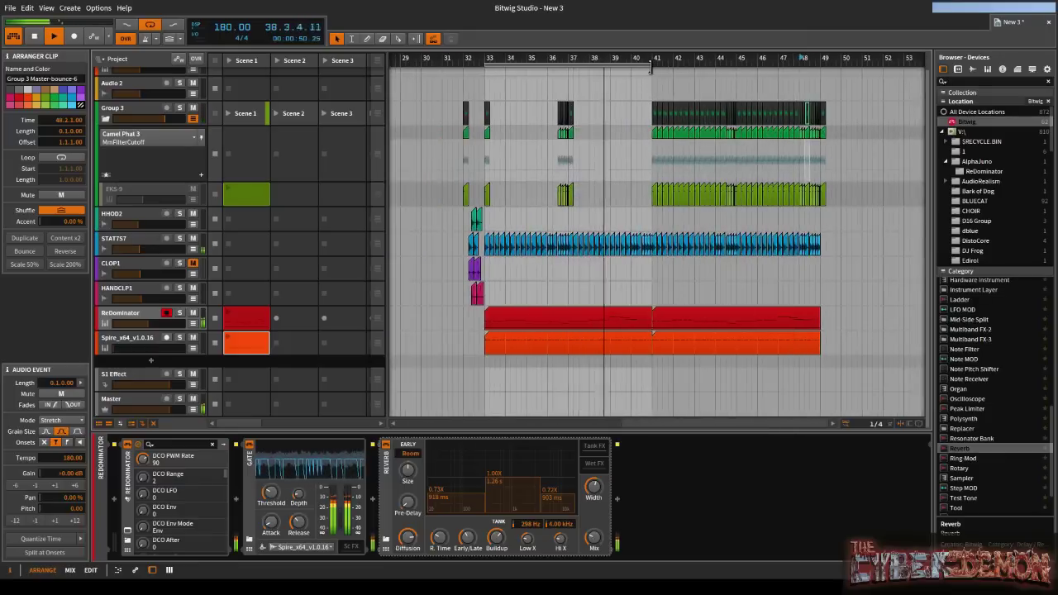
left_click_drag(650, 66, 834, 71)
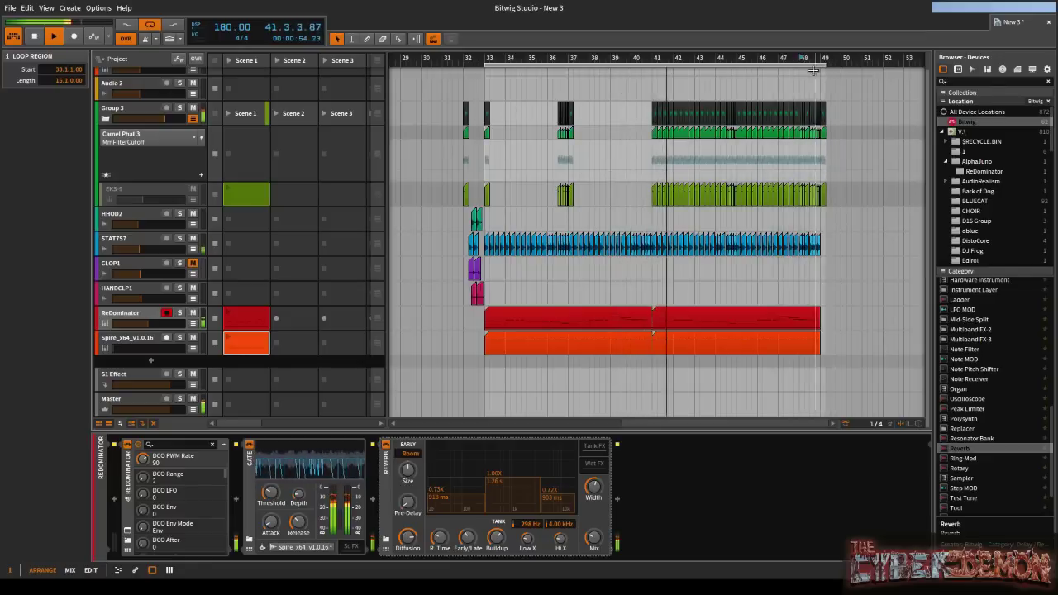
left_click_drag(164, 118, 162, 118)
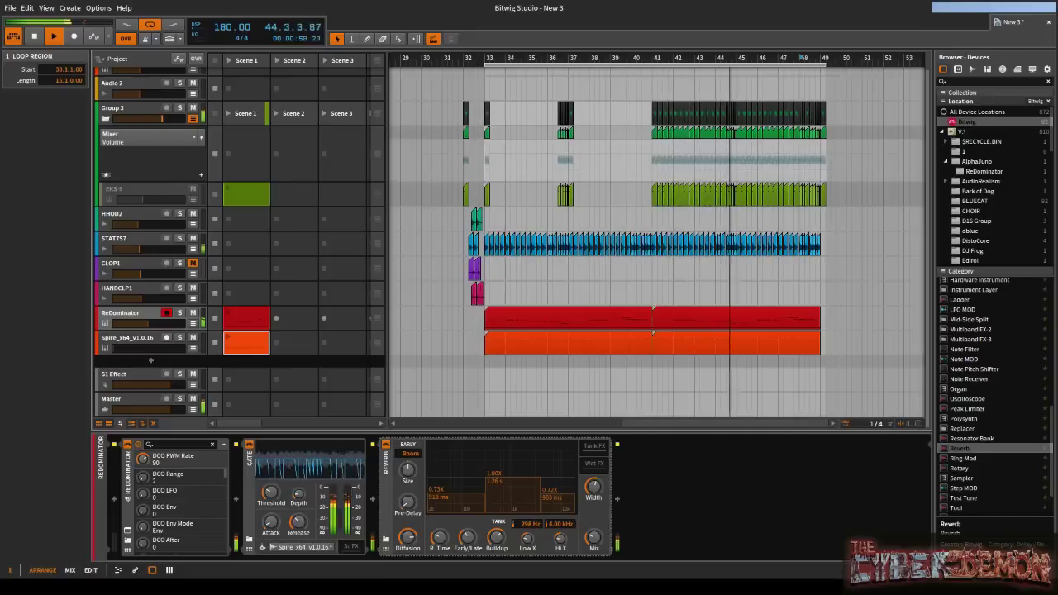
- Disarm the ReDominator track and duplicate it with its clips and devices
left_click(167, 312)
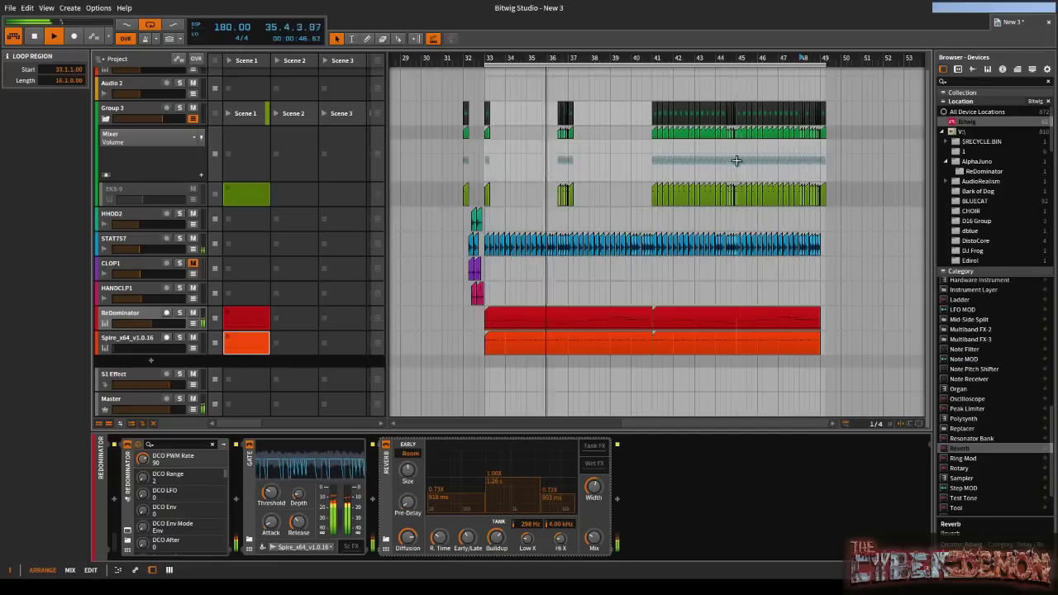
left_click(132, 315)
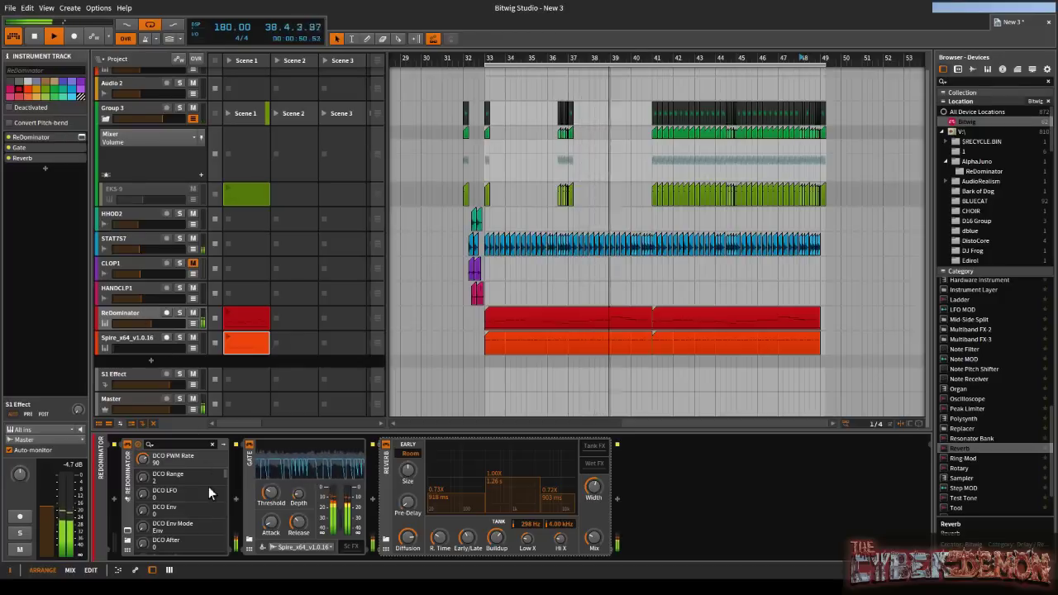
key("ctrl+d")
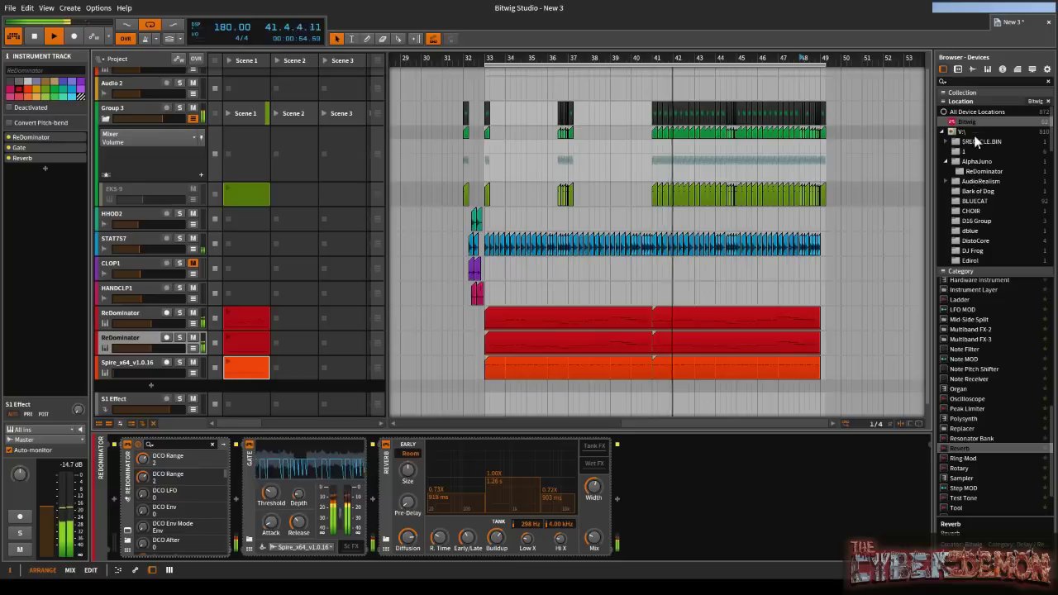
- Add a Note Pitch Shifter before the duplicated track's ReDominator and set it to Oct -1
scroll(989, 428, "down", 2)
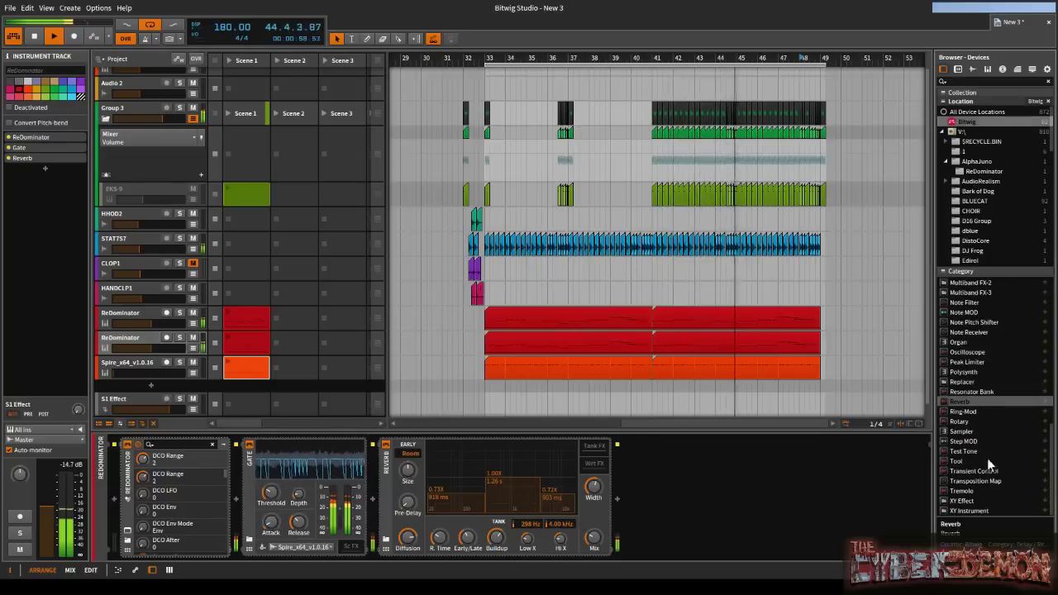
scroll(967, 303, "down", 3)
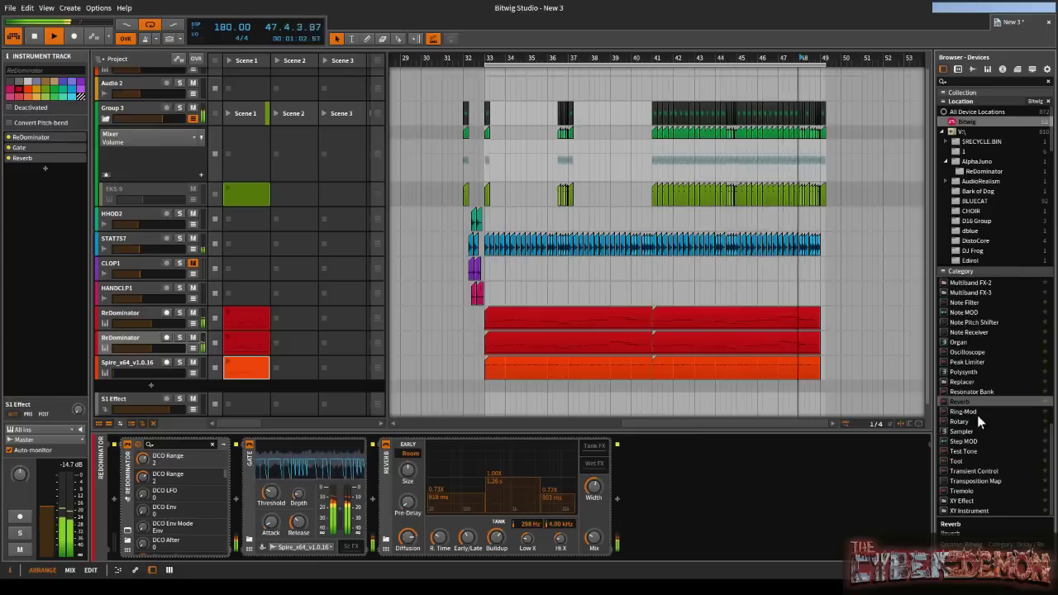
scroll(985, 406, "up", 3)
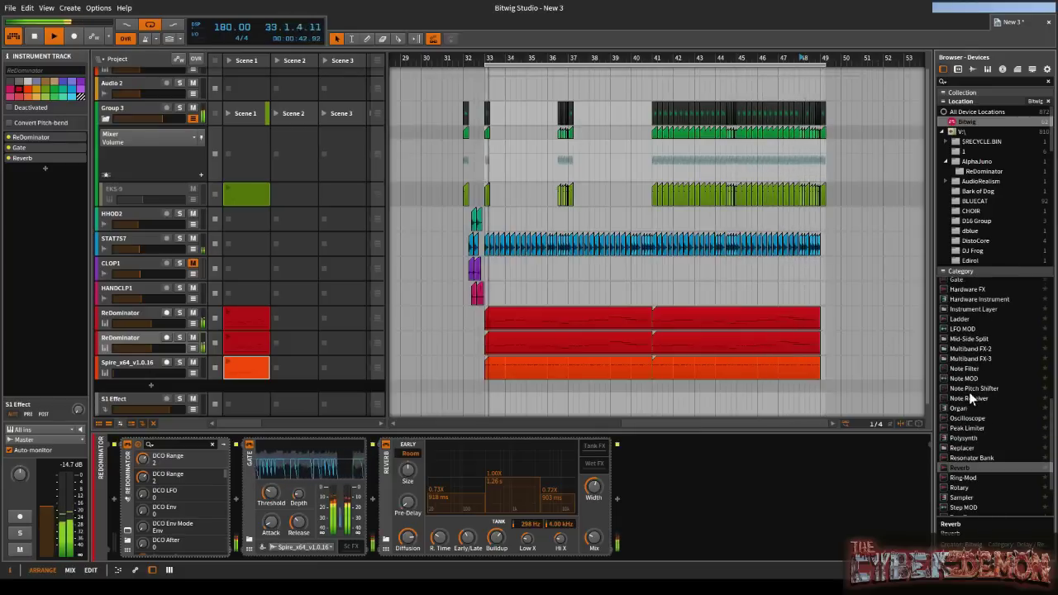
left_click(968, 390)
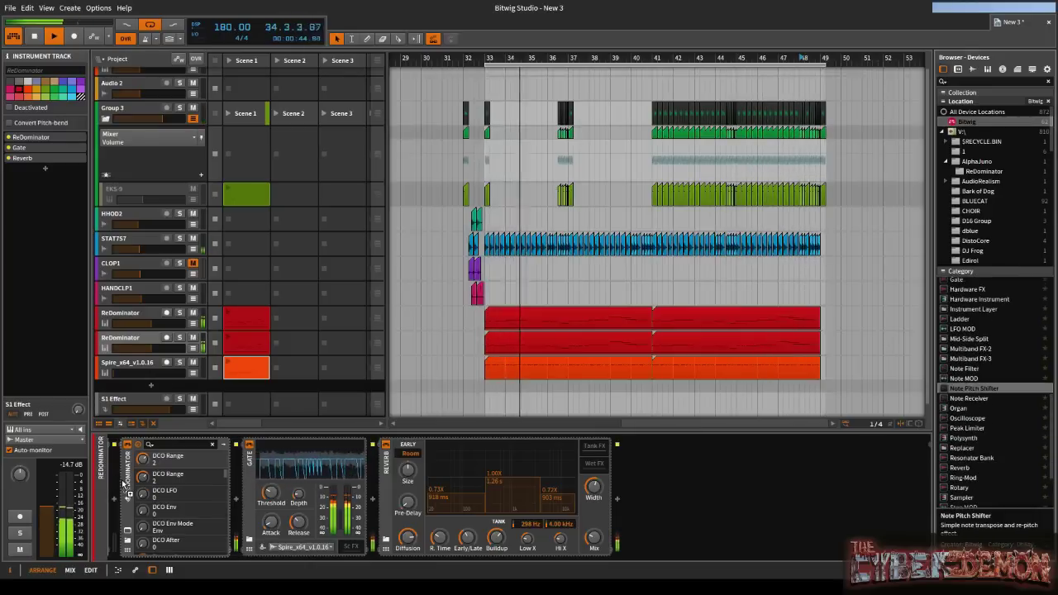
left_click_drag(126, 485, 122, 486)
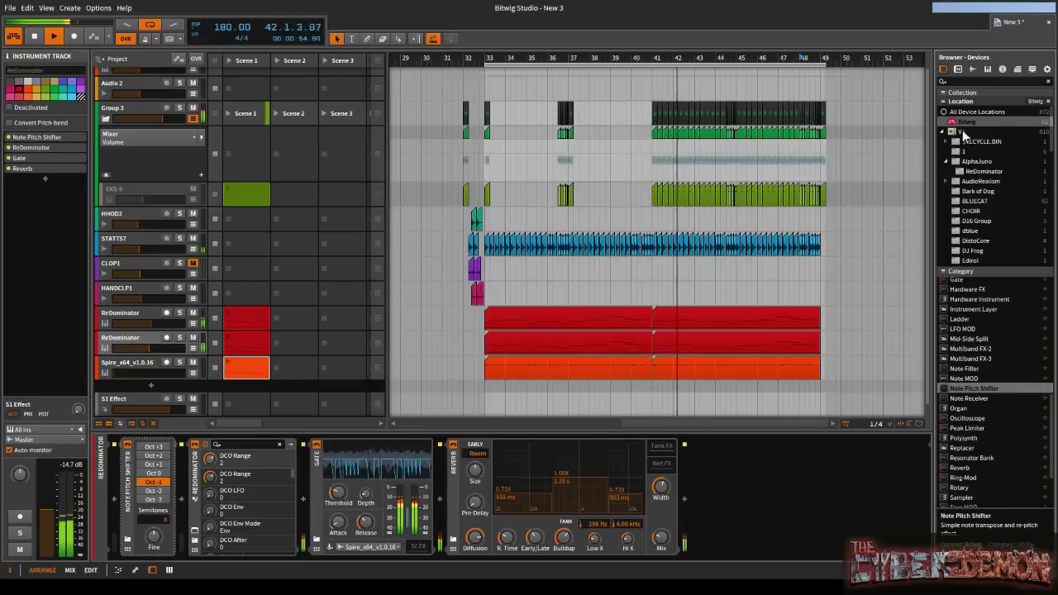
- Add an EQ-5 after the Reverb on the duplicated ReDominator track and boost band 2 in the low mids
scroll(993, 358, "up", 5)
scroll(993, 357, "up", 1)
left_click_drag(968, 343, 751, 506)
left_click_drag(785, 473, 760, 468)
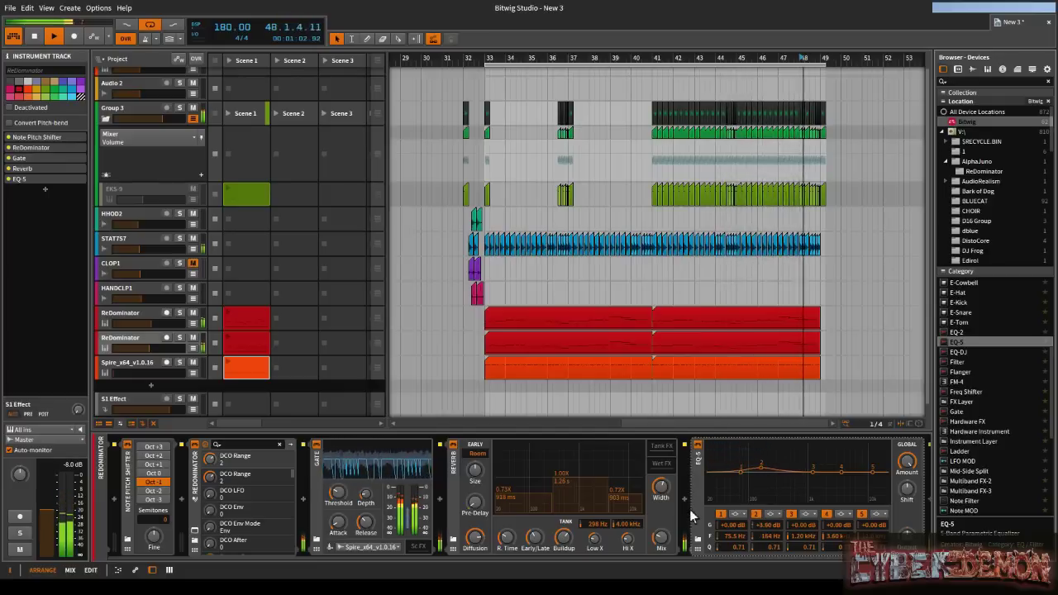
- Insert an EQ-5 between ReDominator and Gate on the original ReDominator track and adjust band 2's frequency and gain
left_click(129, 318)
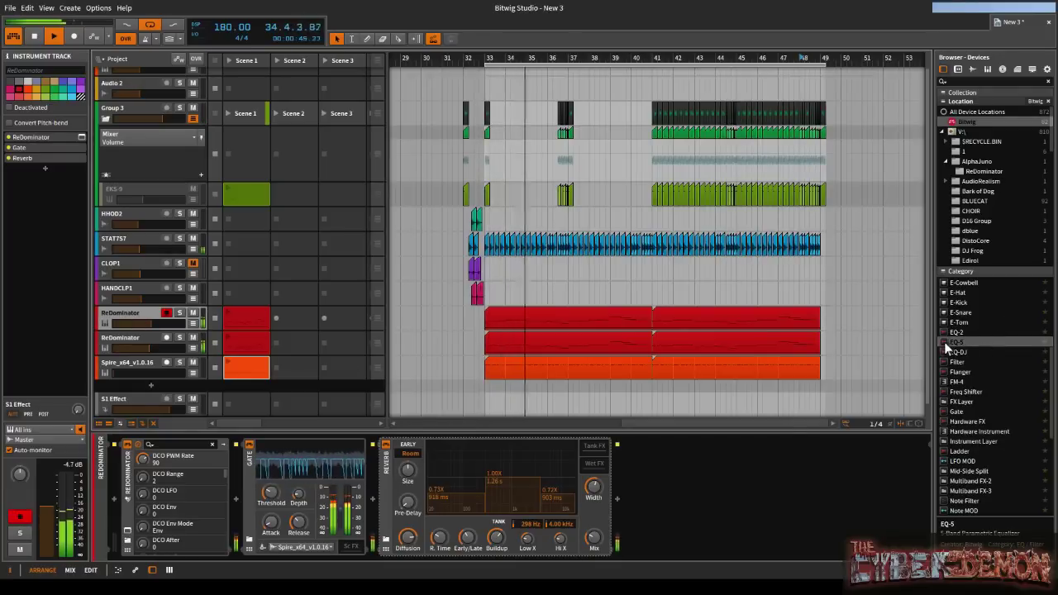
left_click_drag(962, 343, 239, 474)
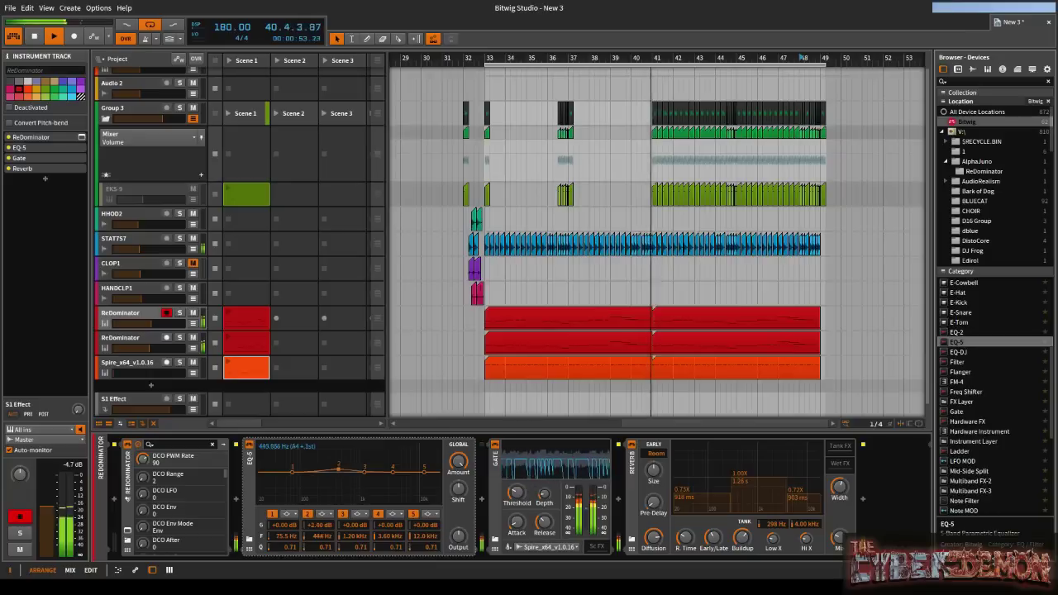
mouse_move(335, 470)
left_mouse_down()
mouse_move(349, 454)
mouse_move(362, 460)
mouse_move(331, 460)
mouse_move(376, 464)
mouse_move(351, 469)
left_mouse_up()
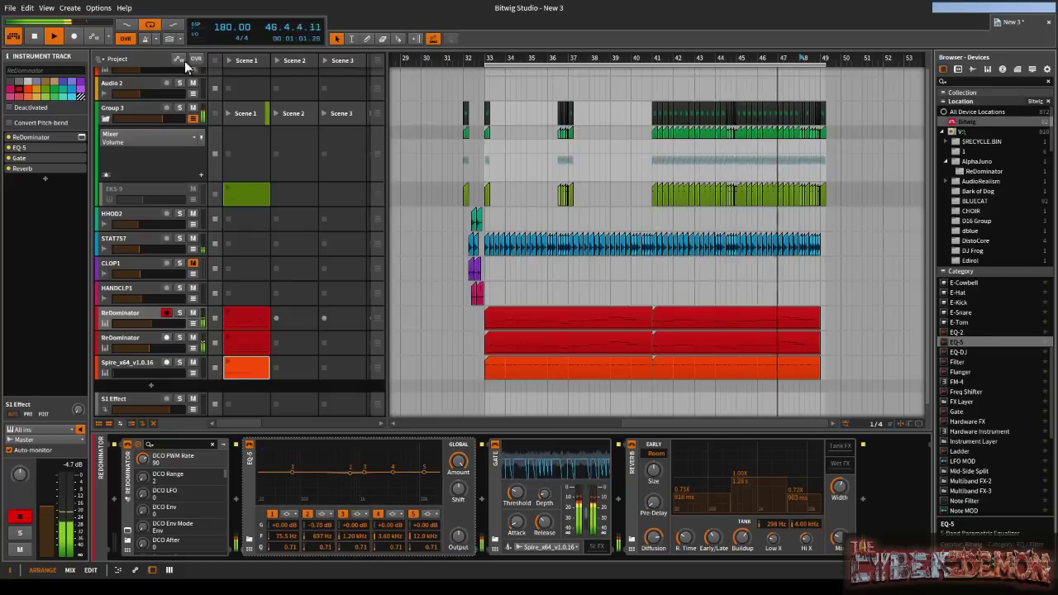
- Record automation of the EQ-5's band 2 by sweeping its boosted peak through the mid frequencies during playback
left_click(350, 476)
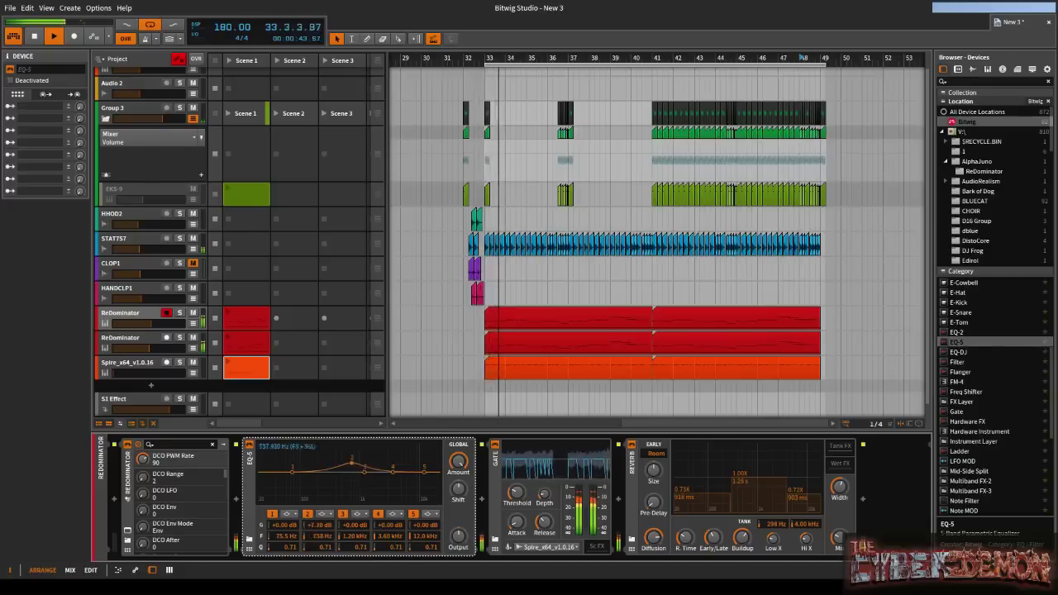
mouse_move(334, 468)
left_mouse_down()
mouse_move(402, 457)
mouse_move(375, 446)
mouse_move(307, 459)
mouse_move(332, 459)
left_mouse_up()
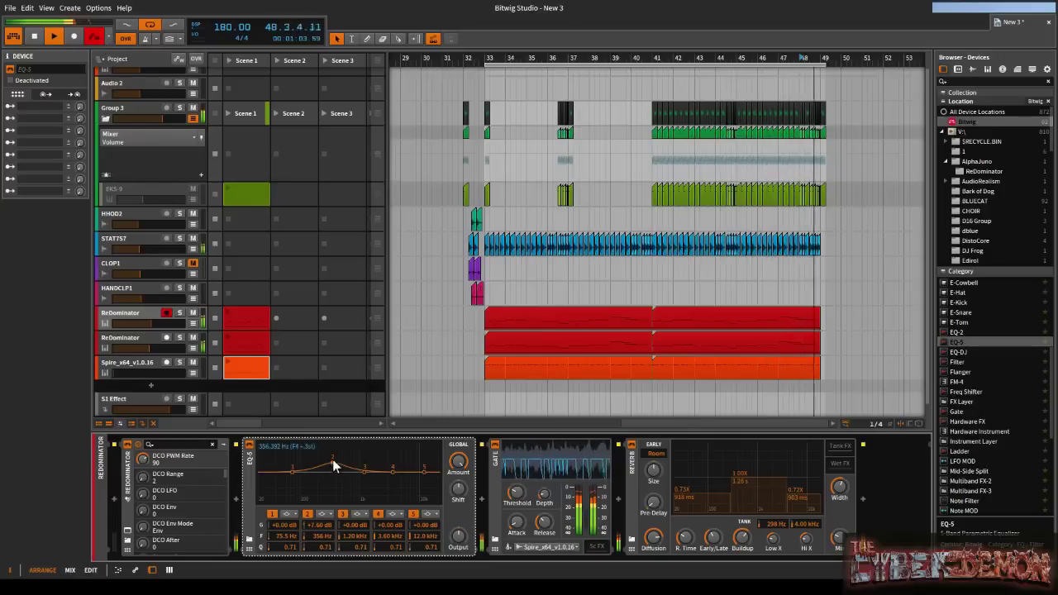
mouse_move(332, 461)
left_mouse_down()
mouse_move(401, 454)
mouse_move(327, 453)
left_mouse_up()
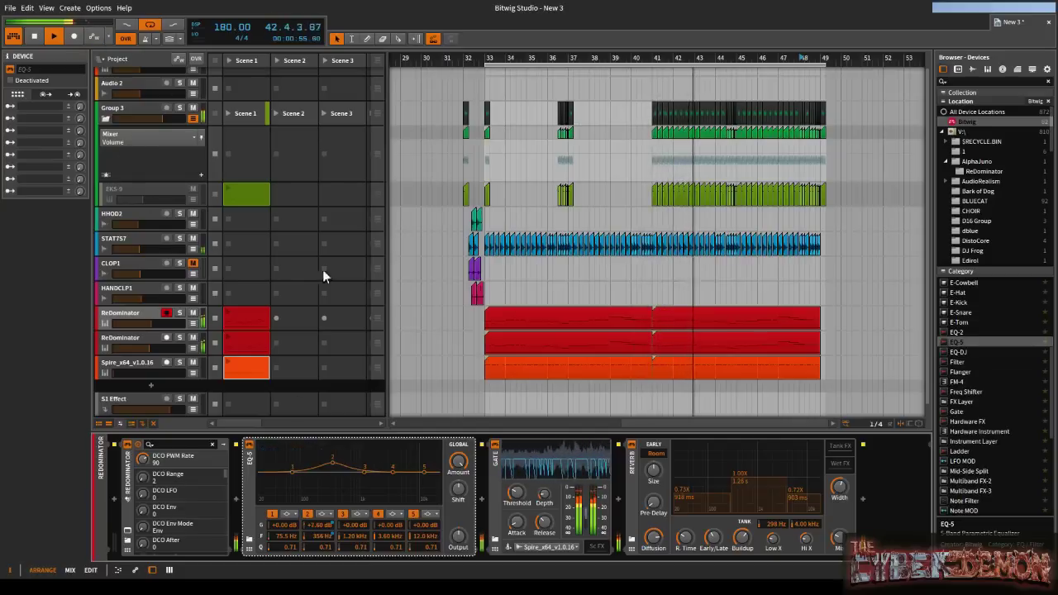
- Show the original ReDominator track's automation and pin the EQ-5 Gain 2 parameter in its own additional lane
left_click(193, 324)
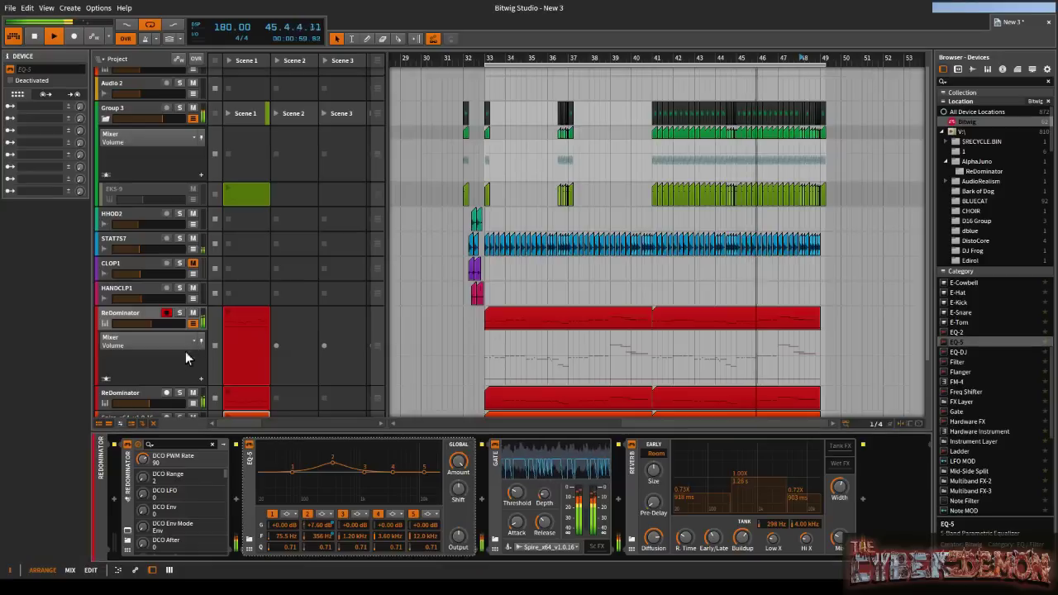
left_click(180, 356)
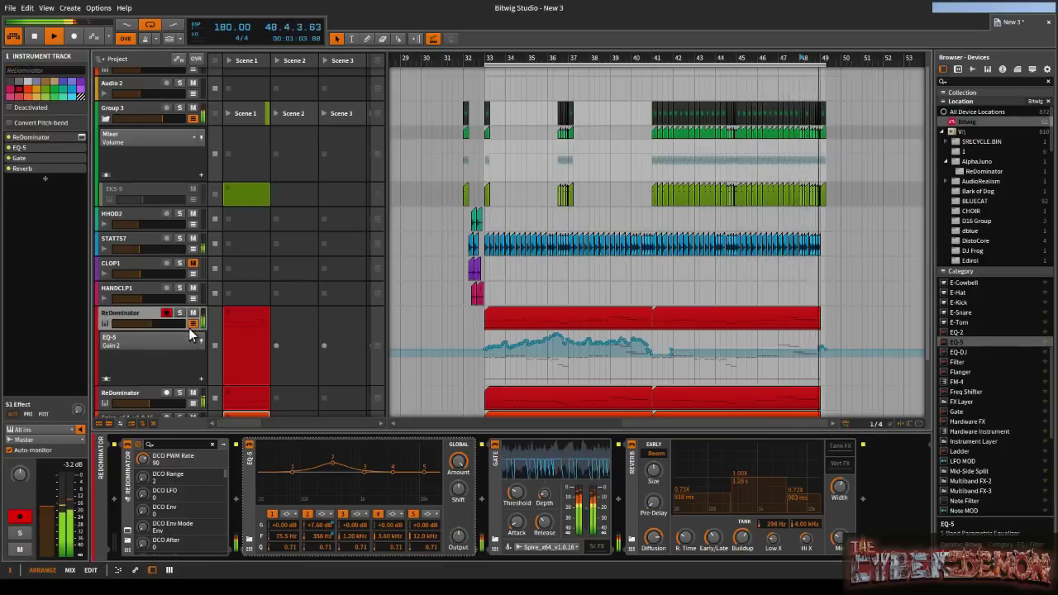
left_click(200, 377)
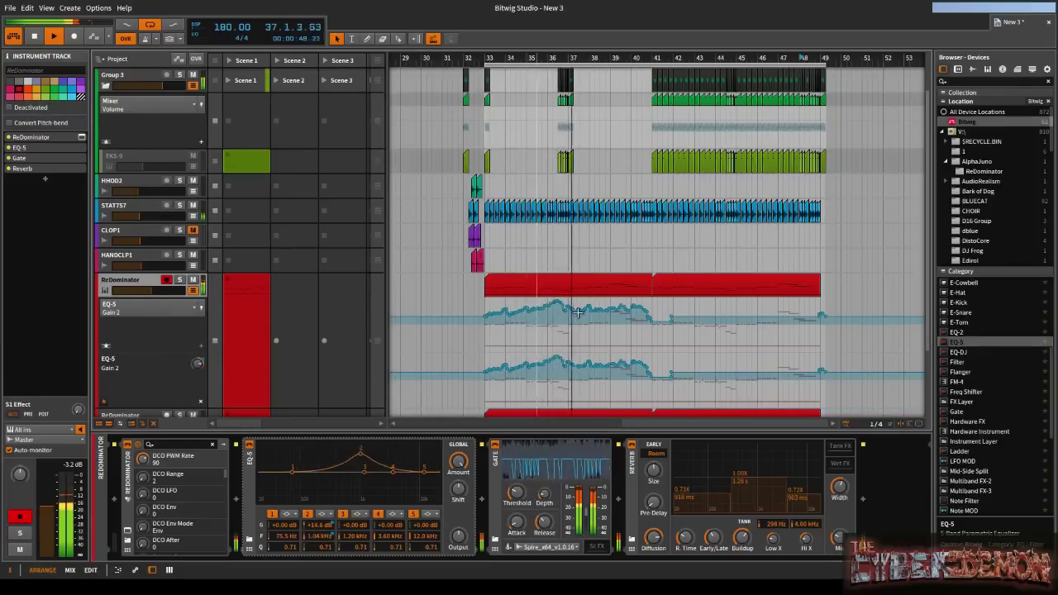
- Select the EQ-5 Gain 2 automation from bar 33 to 41 on the ReDominator track and duplicate it onto bars 41 to 49
left_click_drag(653, 312, 486, 314)
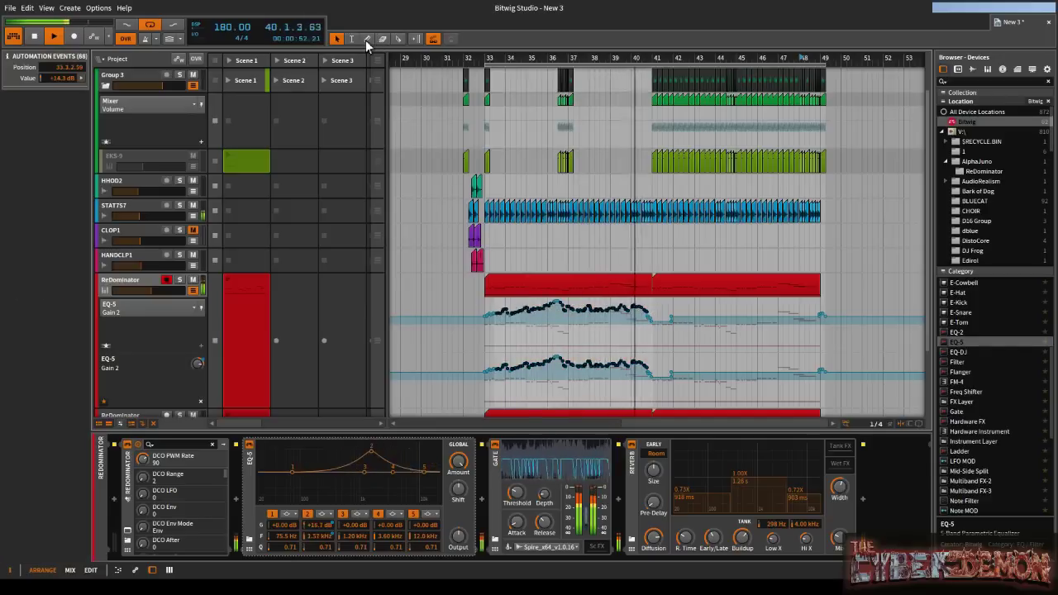
key("2")
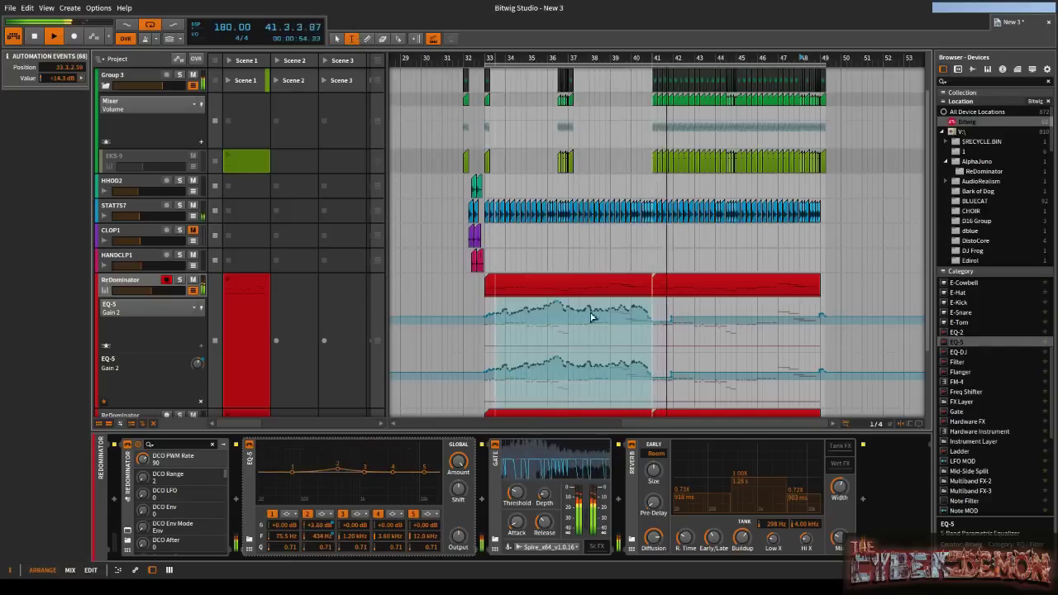
left_click(653, 306)
left_click_drag(653, 307, 501, 312)
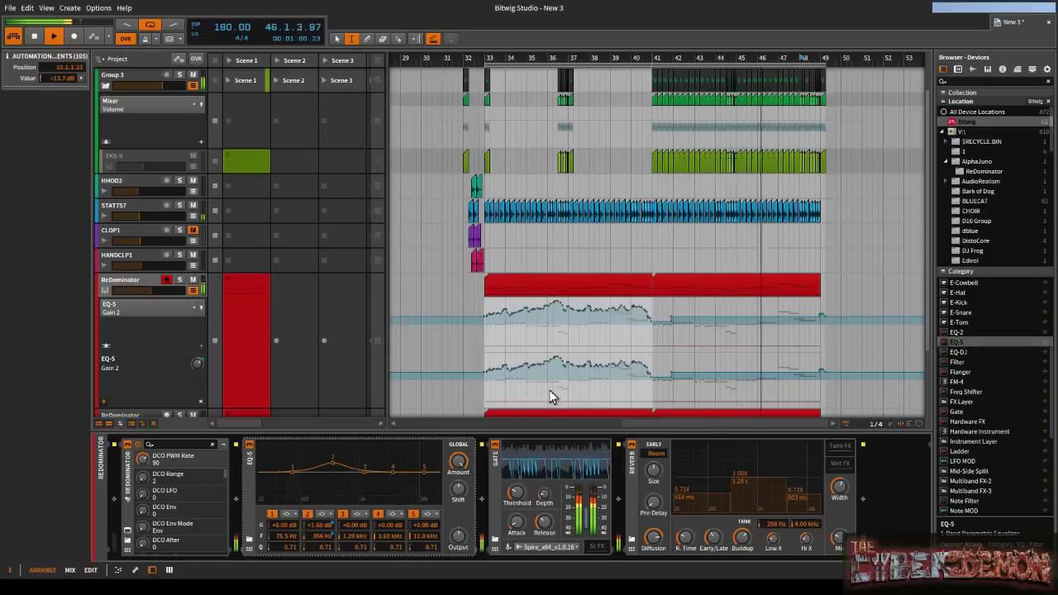
key("ctrl+d")
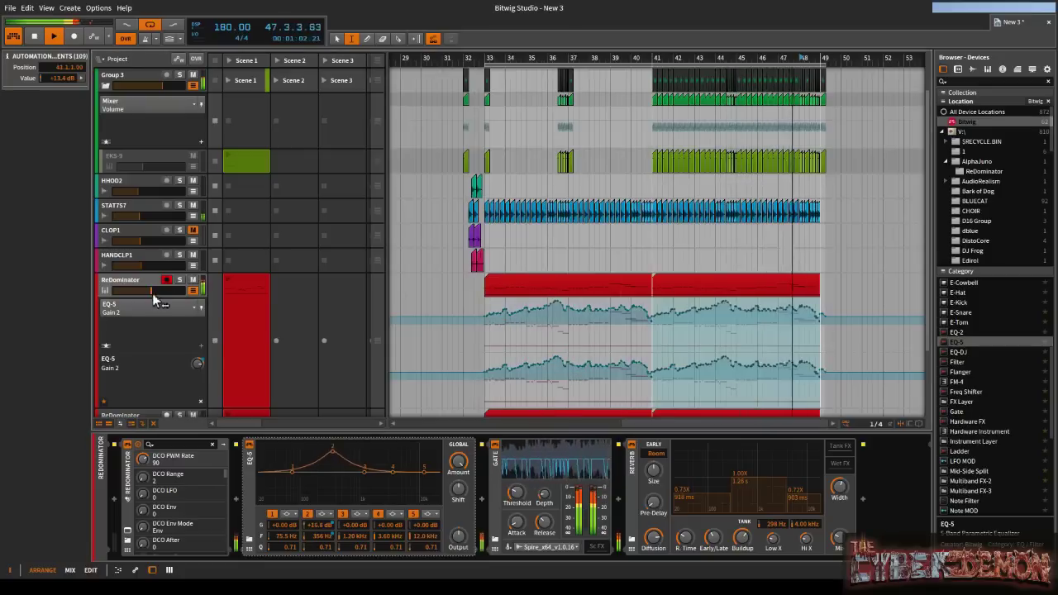
- Show the EQ-5 Freq 2 automation and duplicate its bars 33 to 41 onto bars 41 to 49
left_click(159, 331)
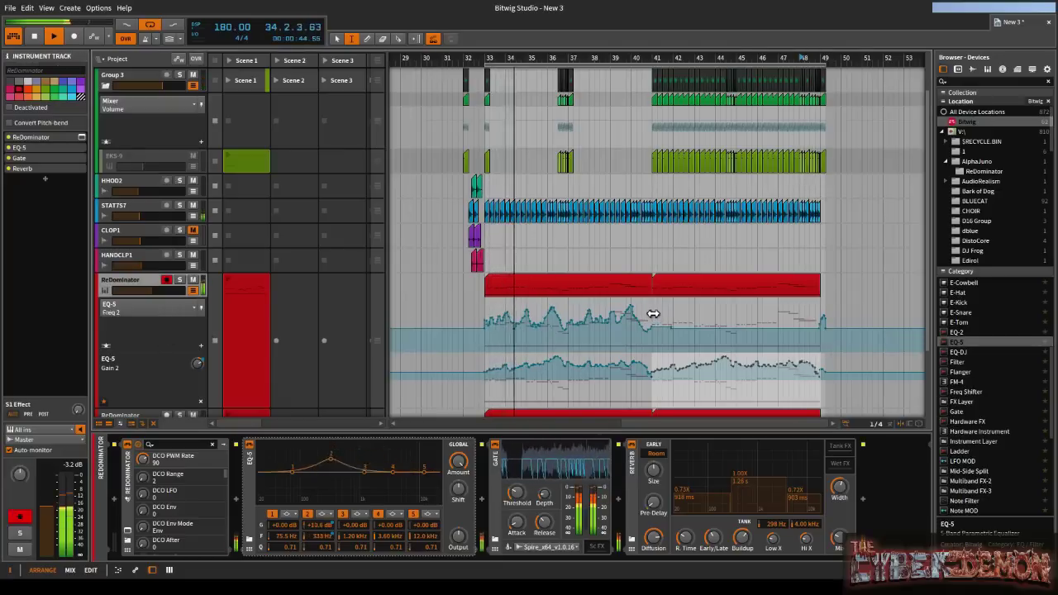
left_click_drag(653, 314, 488, 314)
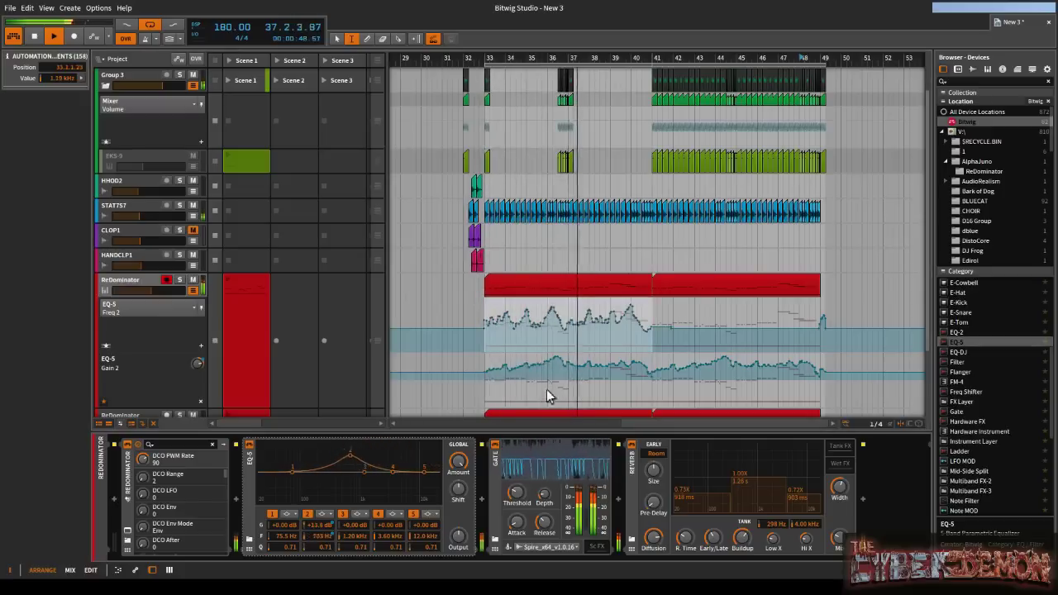
key("ctrl+d")
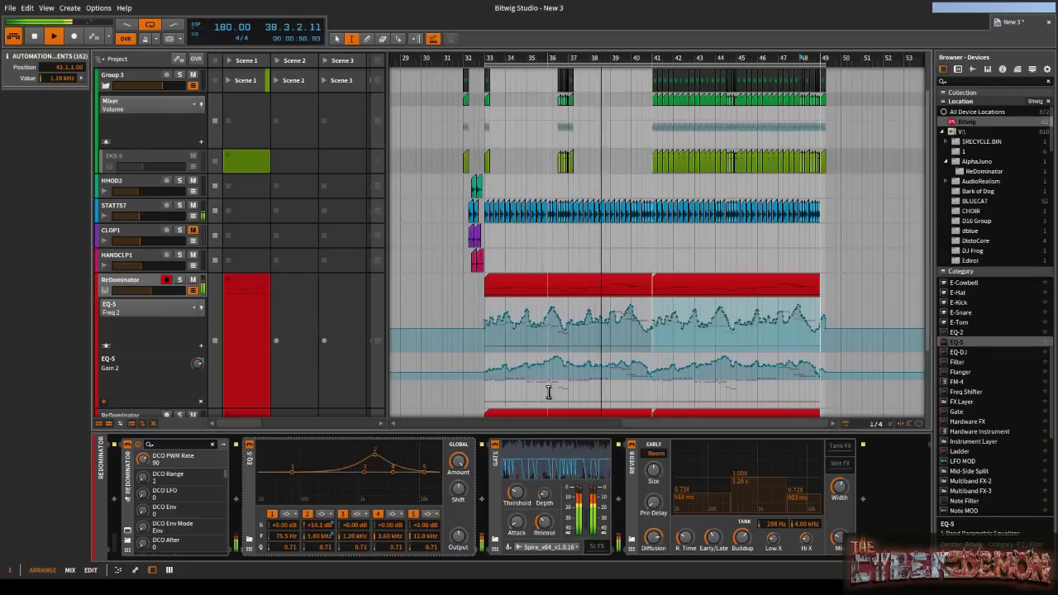
left_click(336, 39)
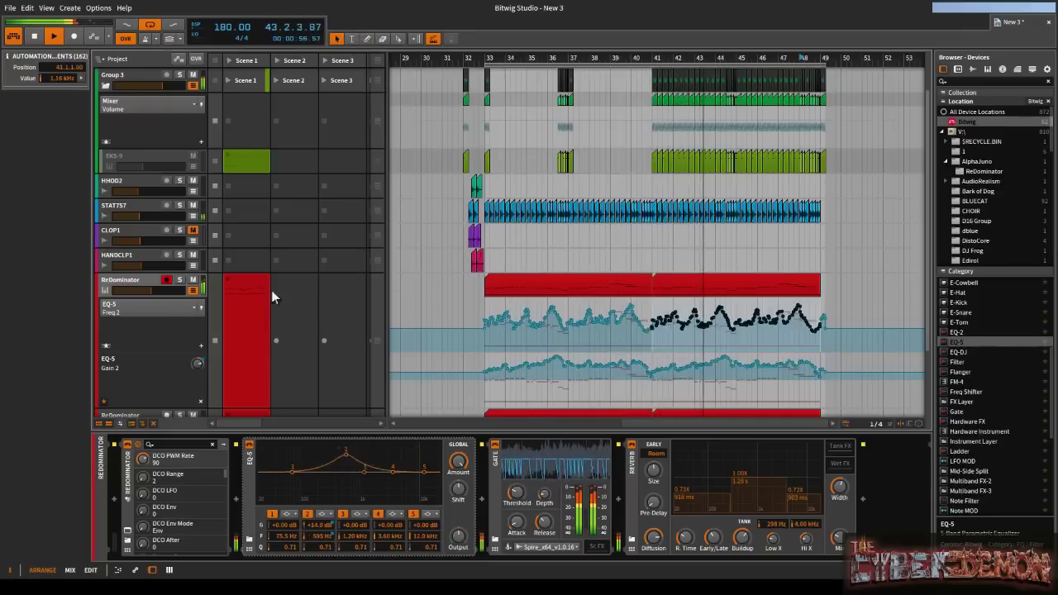
- Disarm the original ReDominator track, lower its volume slightly and adjust its Reverb mix
left_click(166, 280)
left_click_drag(151, 291, 146, 291)
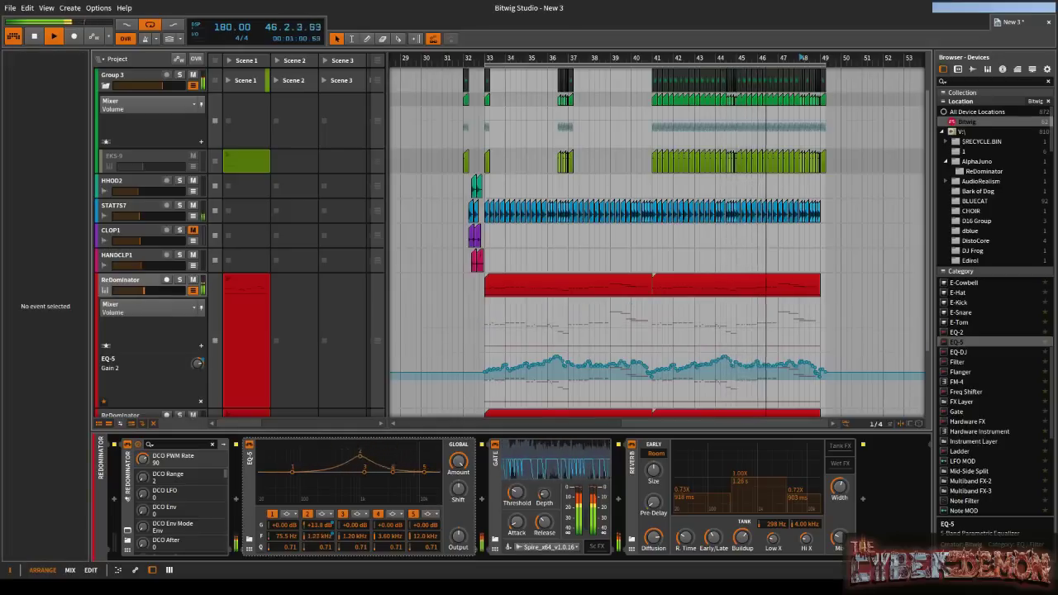
left_click(839, 541)
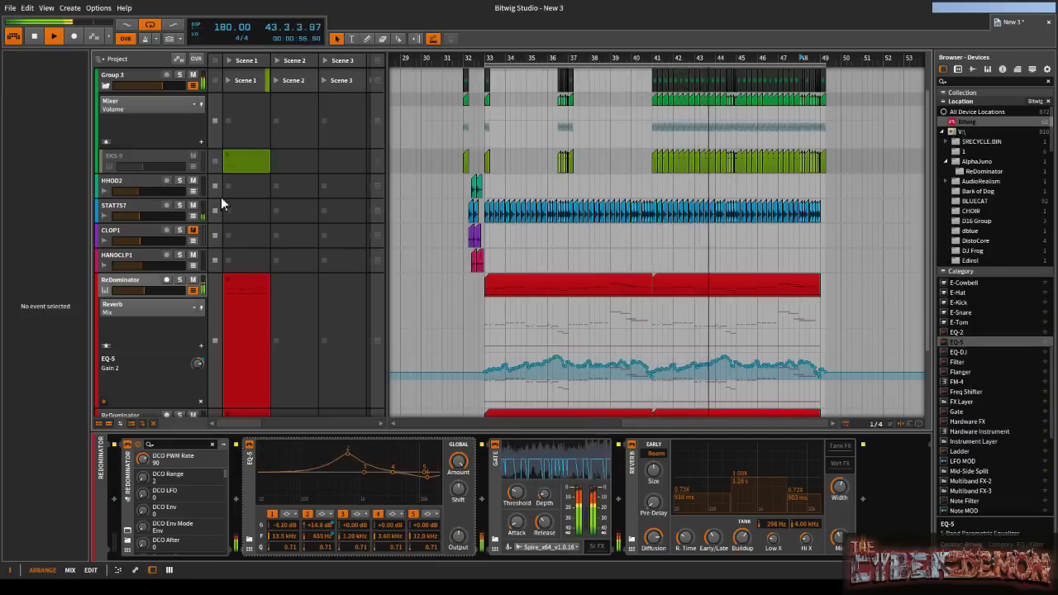
- Copy an HHOD2 hi-hat clip to bar 45 and shift the copy to the off-beat at 45.1.3
scroll(562, 219, "up", 2)
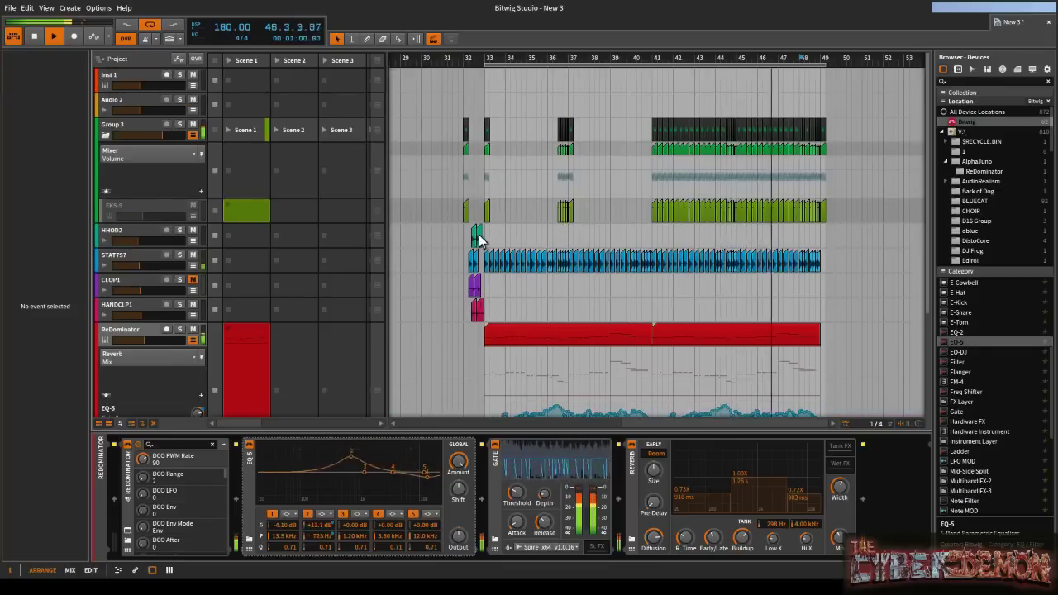
left_click_drag(477, 236, 746, 238)
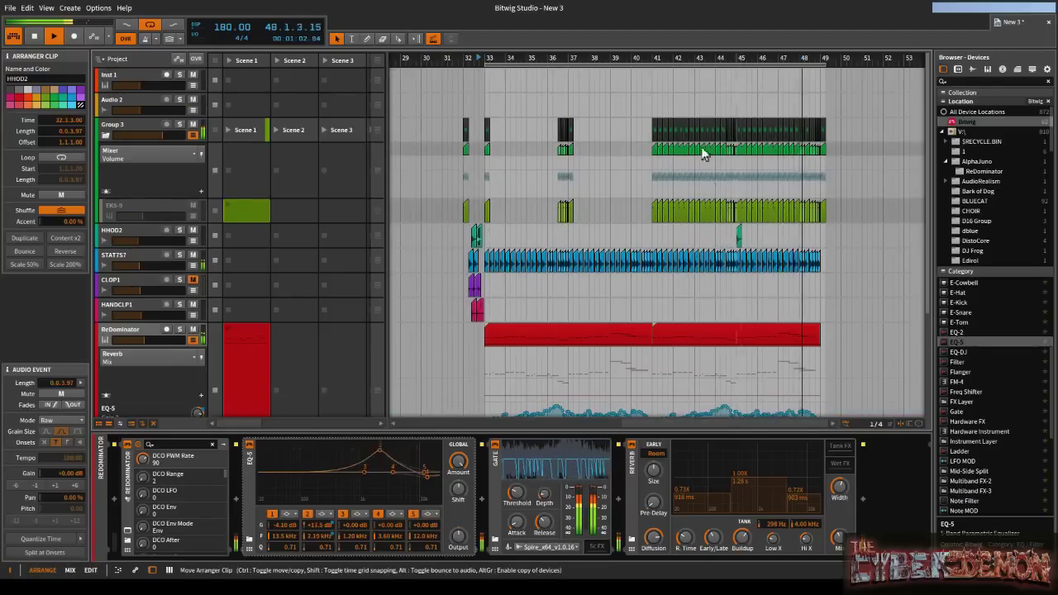
scroll(746, 238, "up", 4)
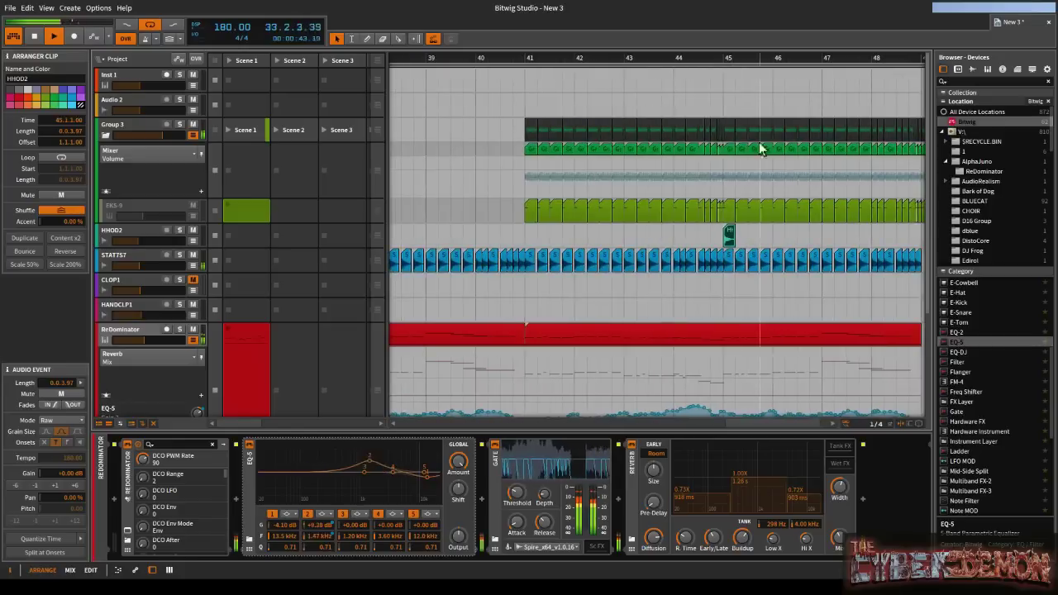
left_click_drag(750, 63, 740, 108)
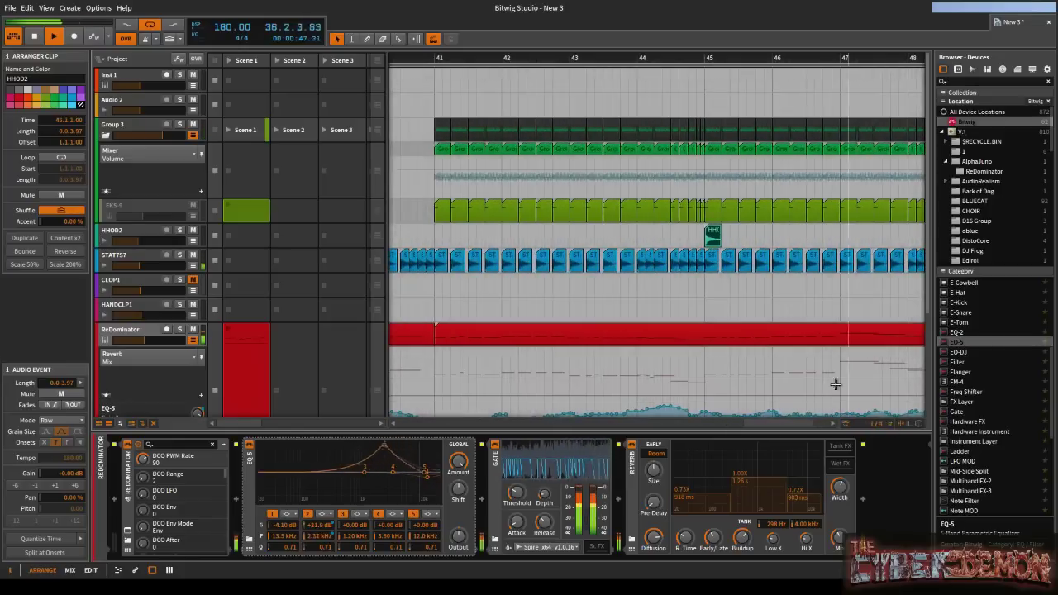
left_click_drag(718, 237, 865, 263)
- Loop the HHOD2 clip out to 49.1.3 and trim the arranger loop region to 16 bars from bar 33
left_click_drag(941, 246, 656, 245)
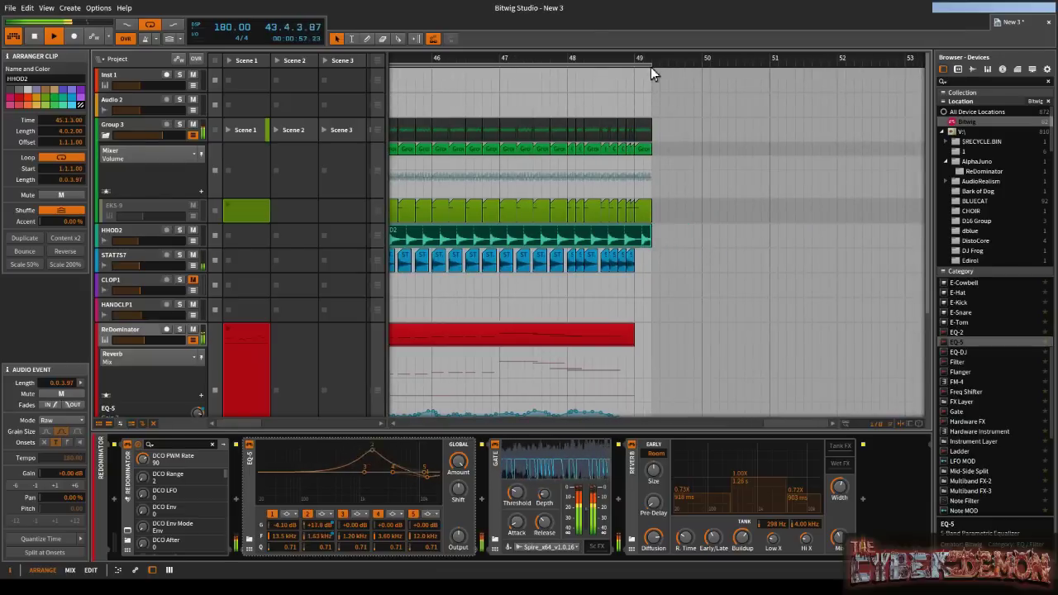
left_click_drag(650, 66, 636, 64)
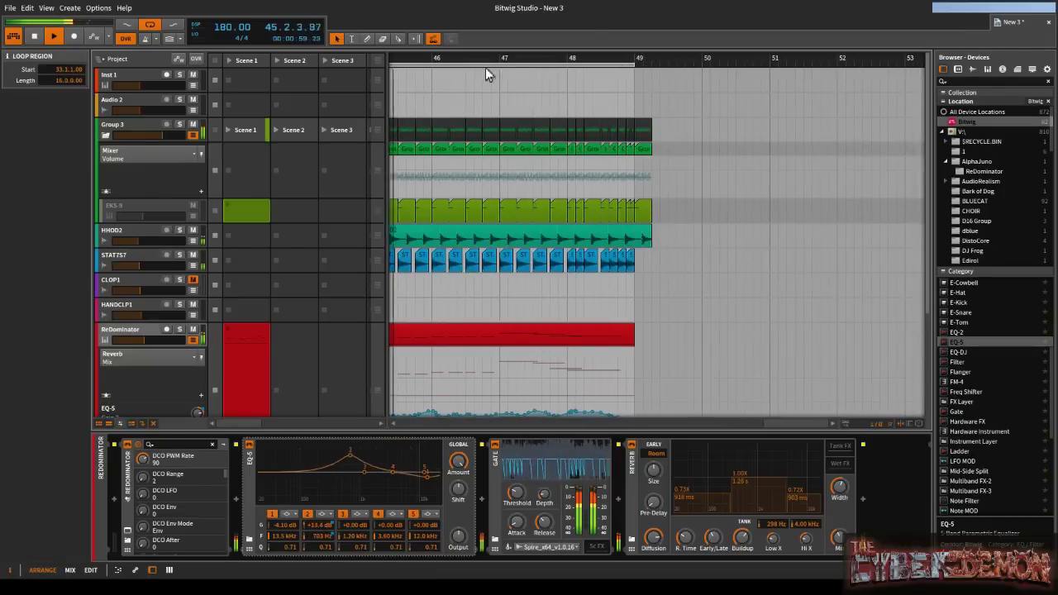
left_click_drag(465, 60, 609, 61)
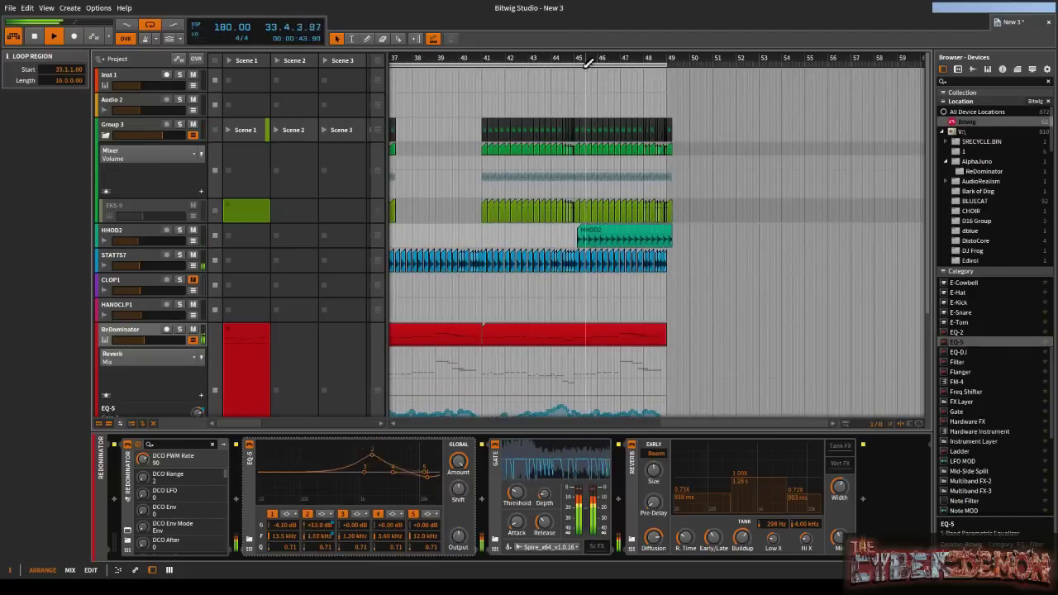
- Open the looped HHOD2 clip for inspection and add a Reverb to the HHOD2 track
double_click(604, 237)
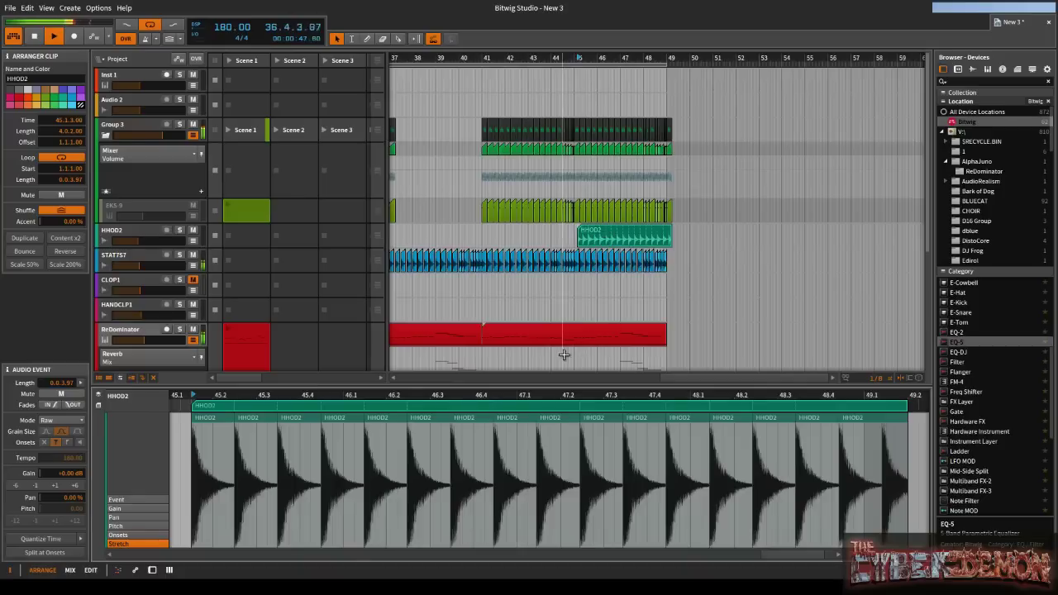
left_click(137, 233)
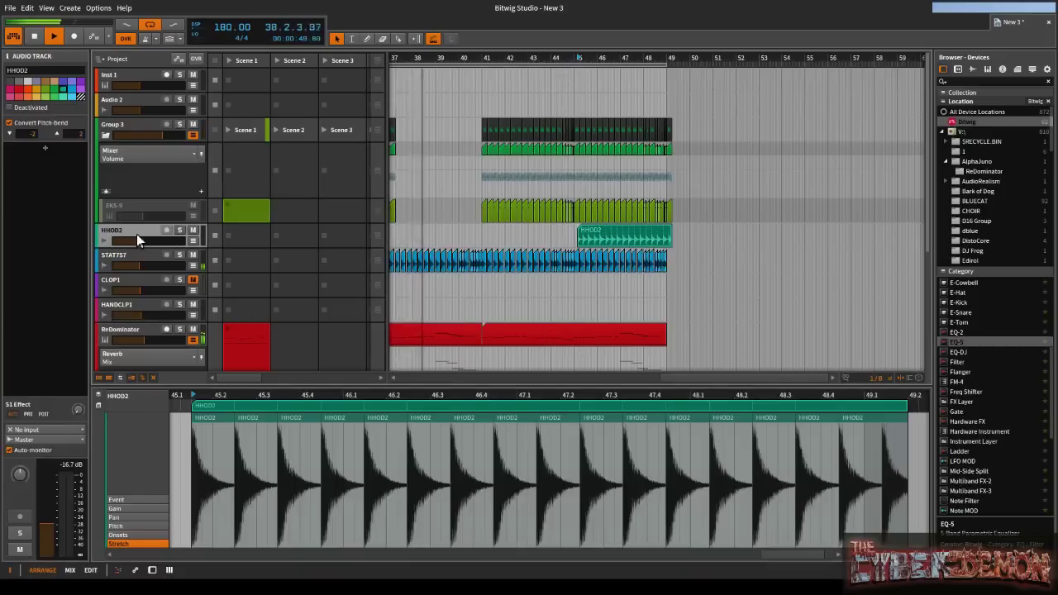
scroll(992, 338, "down", 6)
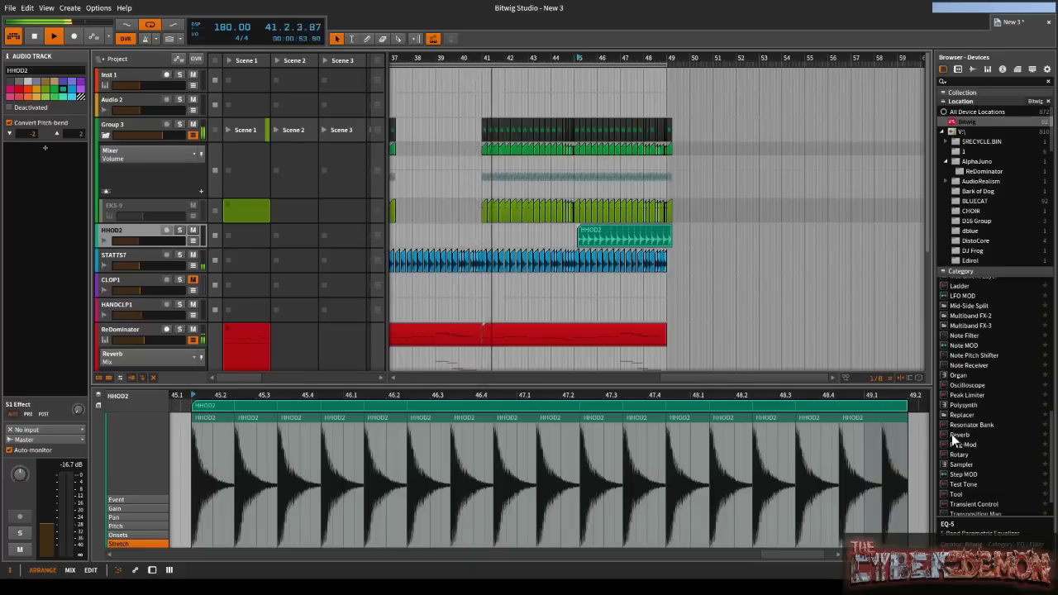
left_click_drag(951, 434, 129, 235)
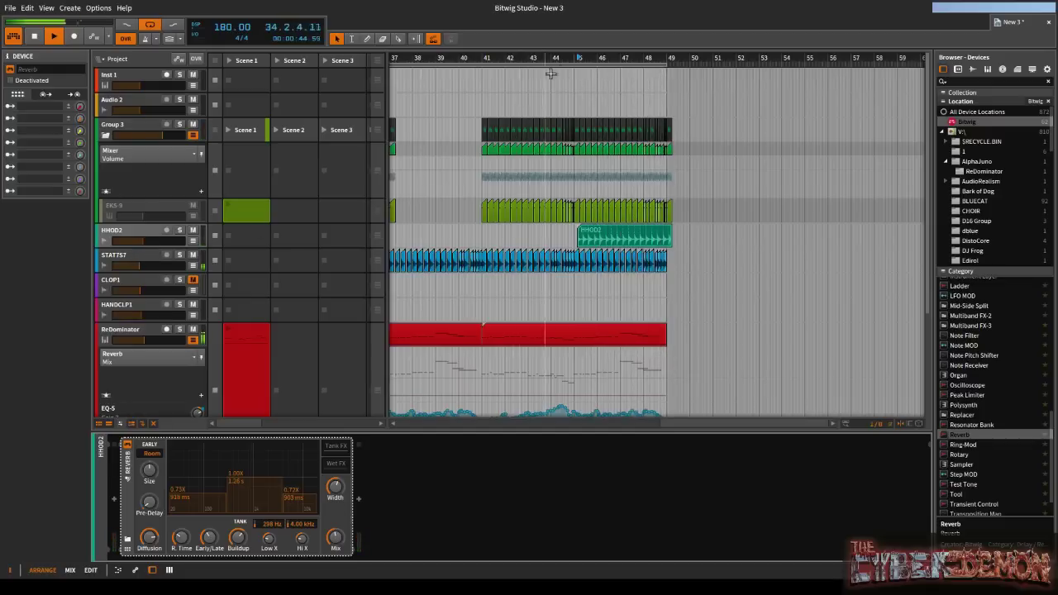
- Move the HHOD2 clip to start exactly at 45.1.1 and turn off its looping
left_click_drag(592, 58, 586, 196)
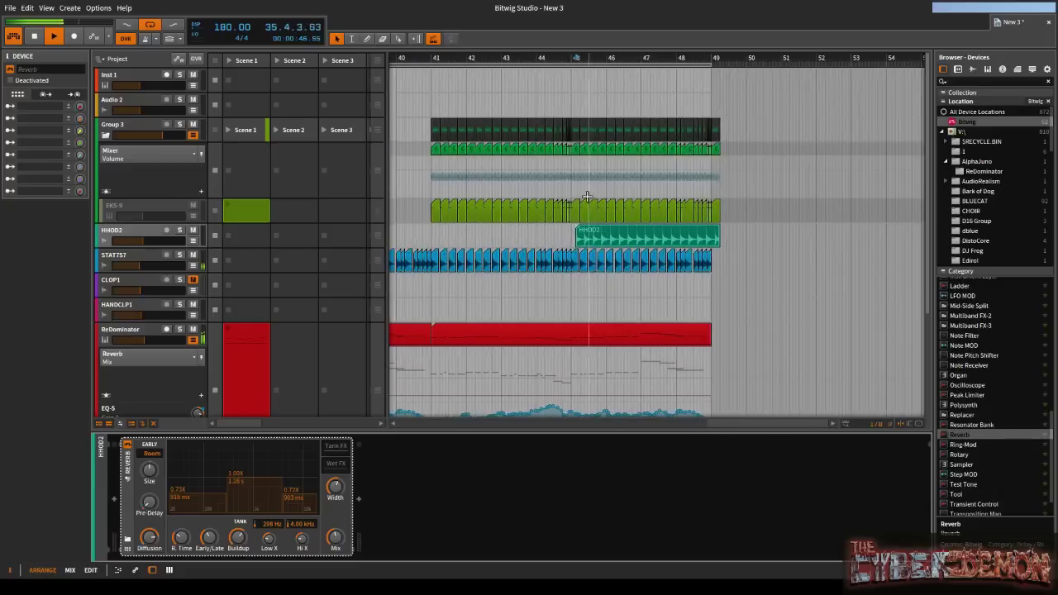
left_click_drag(588, 246, 585, 246)
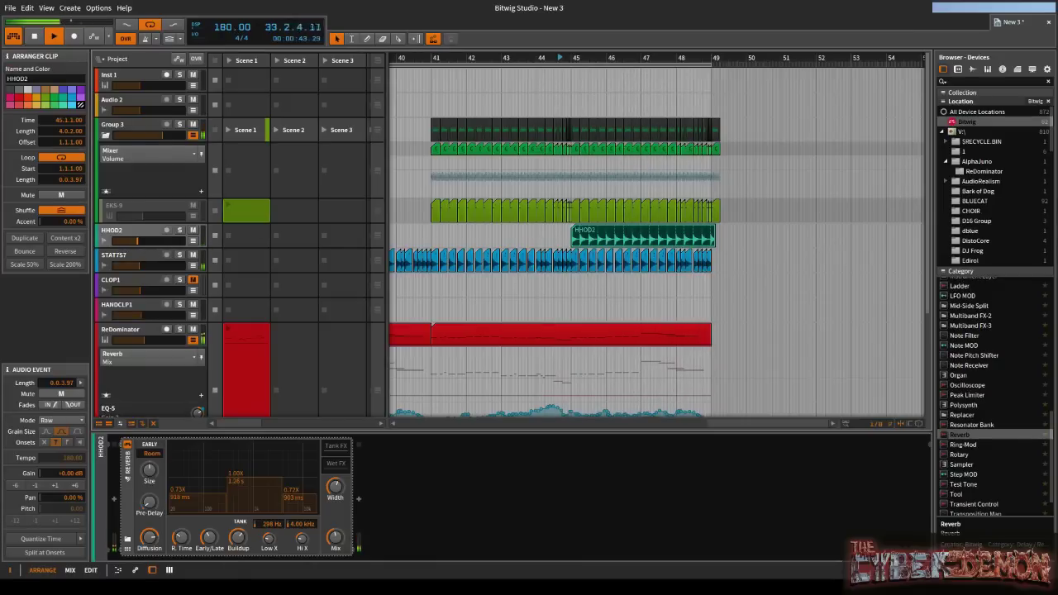
double_click(591, 240)
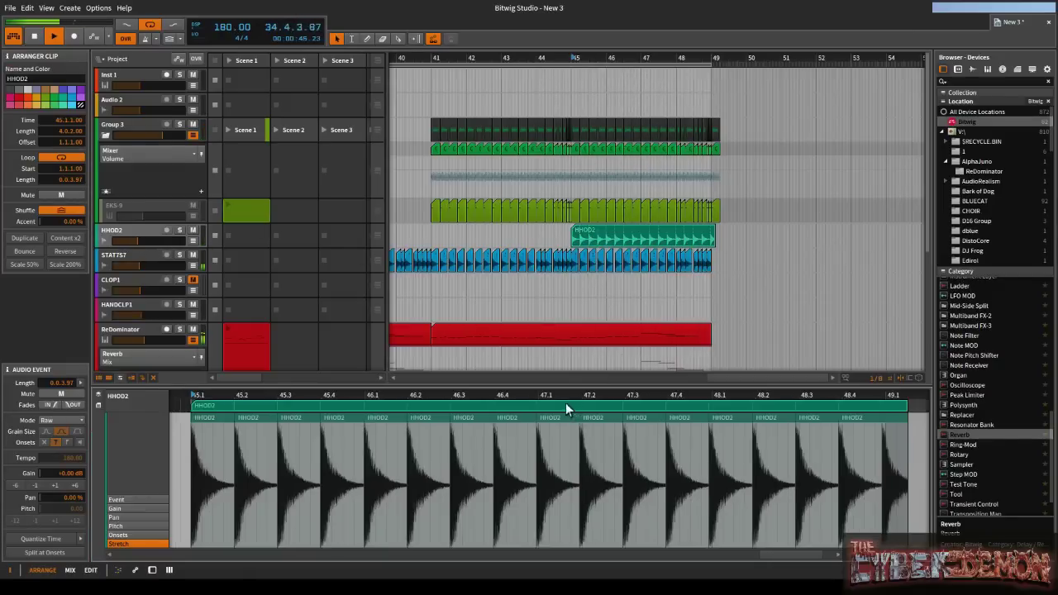
left_click_drag(210, 395, 302, 525)
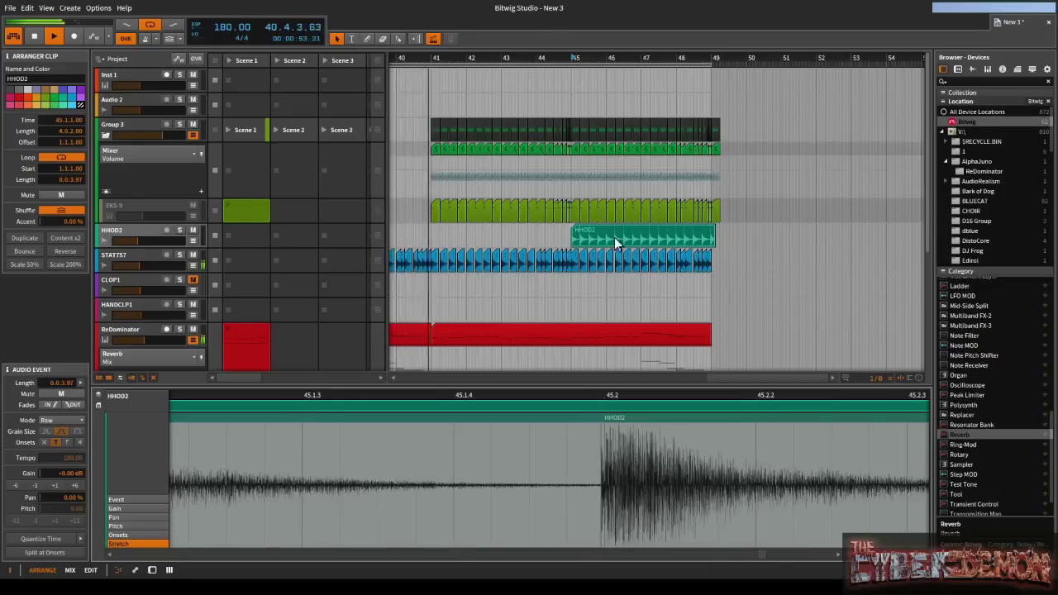
mouse_move(715, 236)
left_mouse_down()
mouse_move(704, 239)
mouse_move(716, 239)
left_mouse_up()
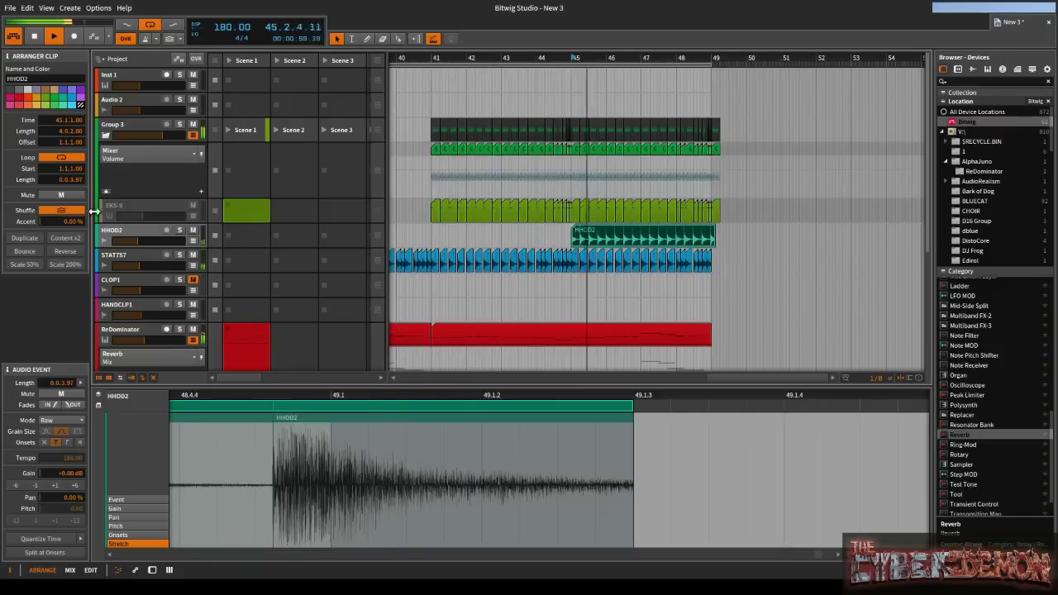
left_click(48, 156)
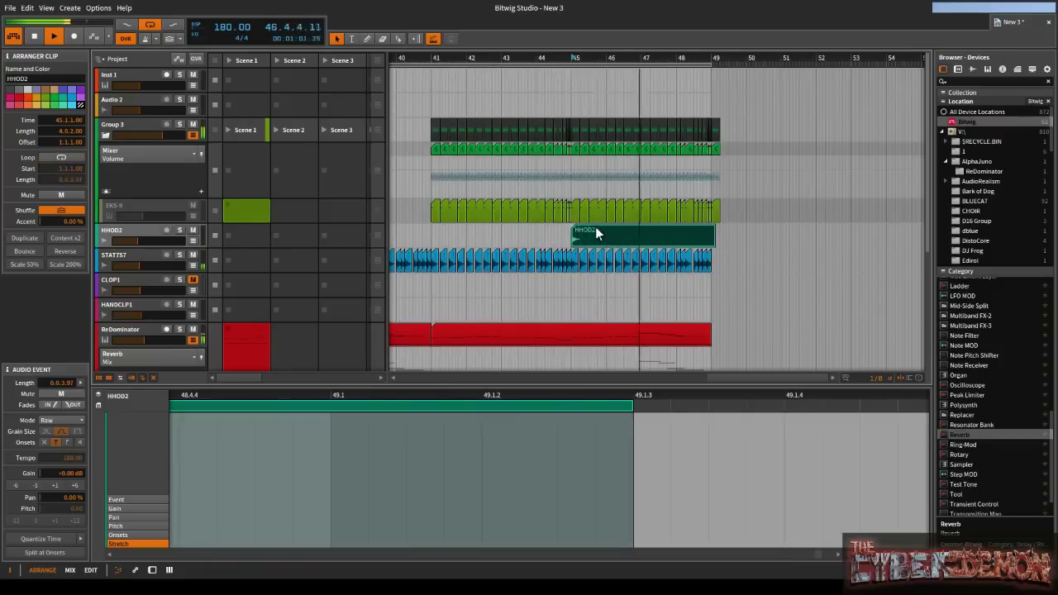
- Try to adjust the end of the HHOD2 audio event near beat 45.2 in the clip editor
left_click(594, 226)
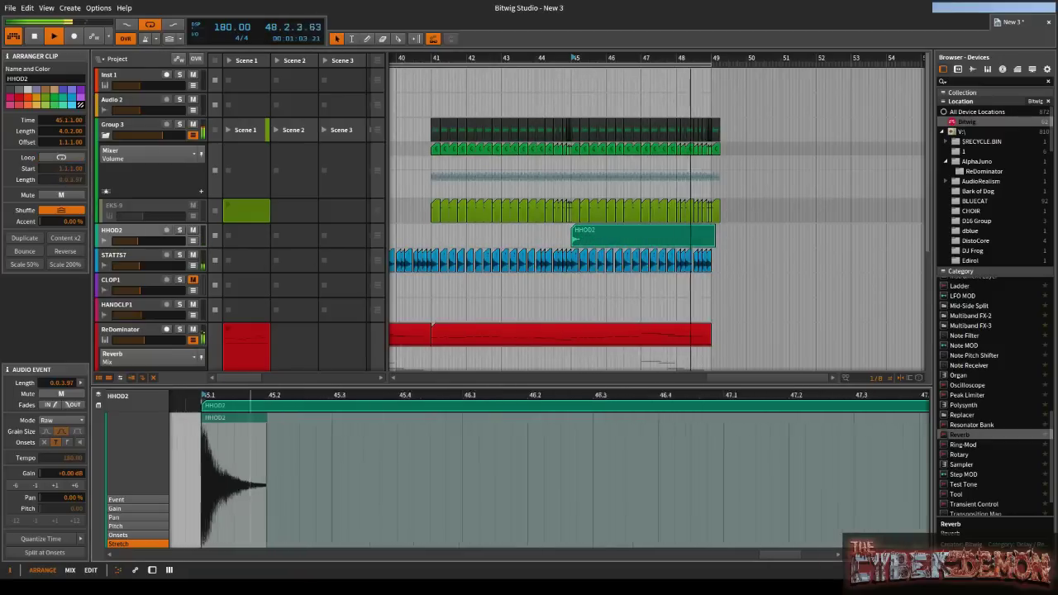
left_click_drag(229, 397, 229, 484)
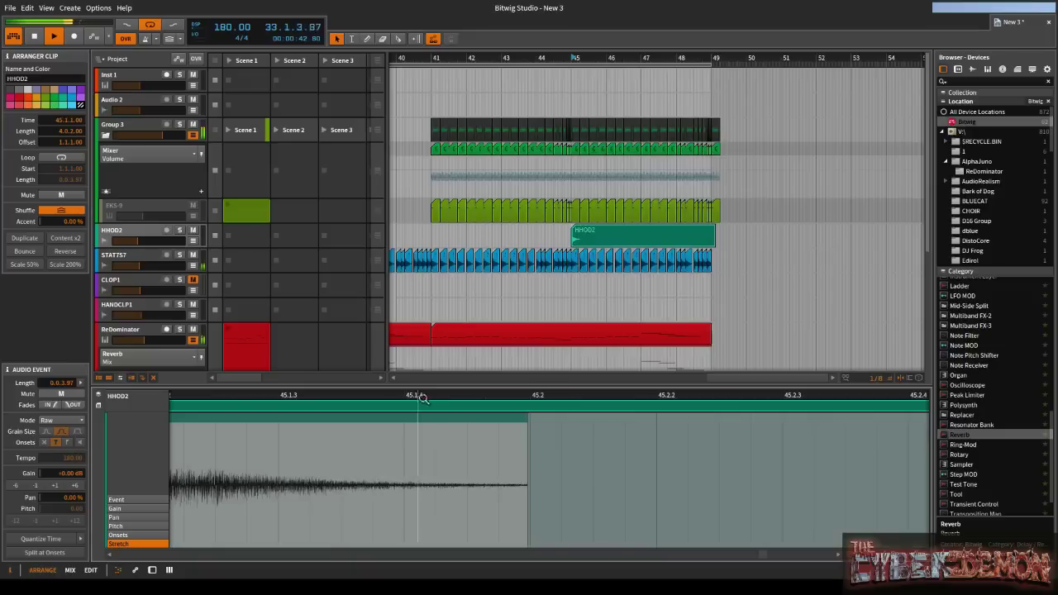
left_click(525, 417)
mouse_move(524, 417)
left_mouse_down()
mouse_move(307, 422)
mouse_move(517, 417)
left_mouse_up()
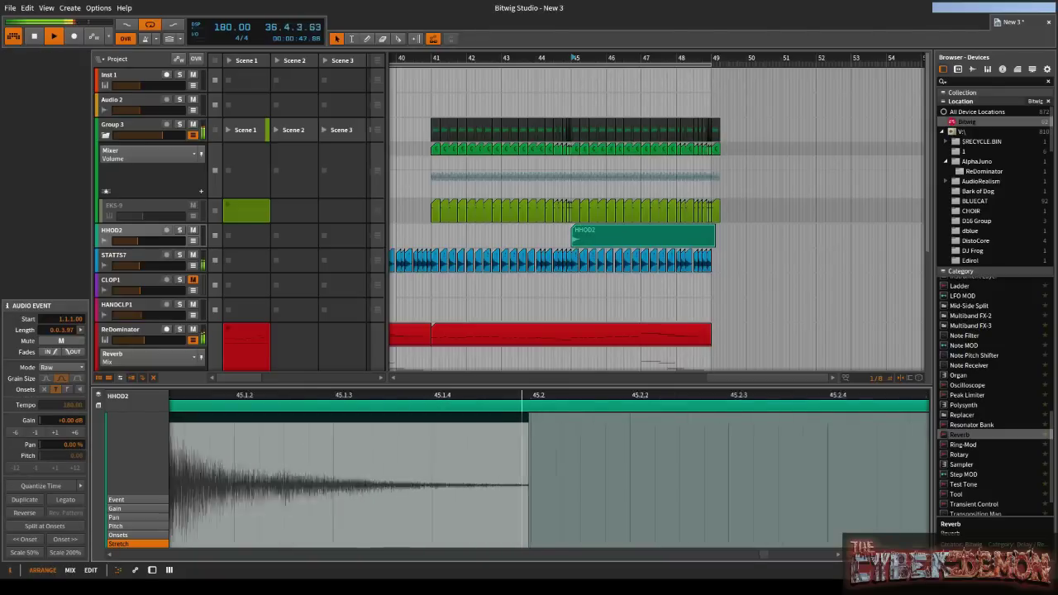
- Shorten the HHOD2 clip at bar 45 to a length of one beat
key("z")
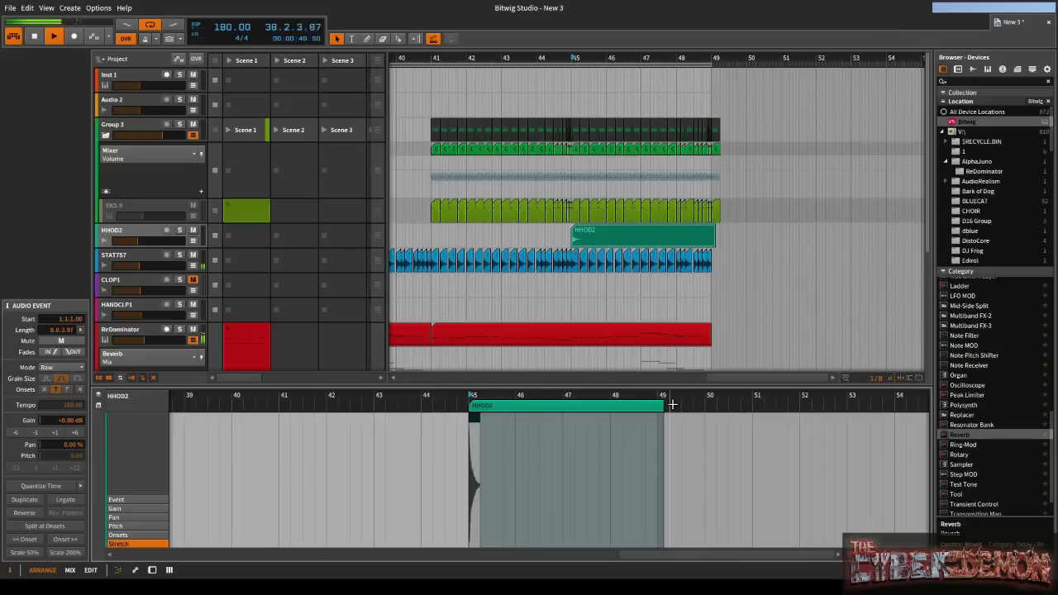
left_click(661, 411)
left_click_drag(662, 406, 470, 410)
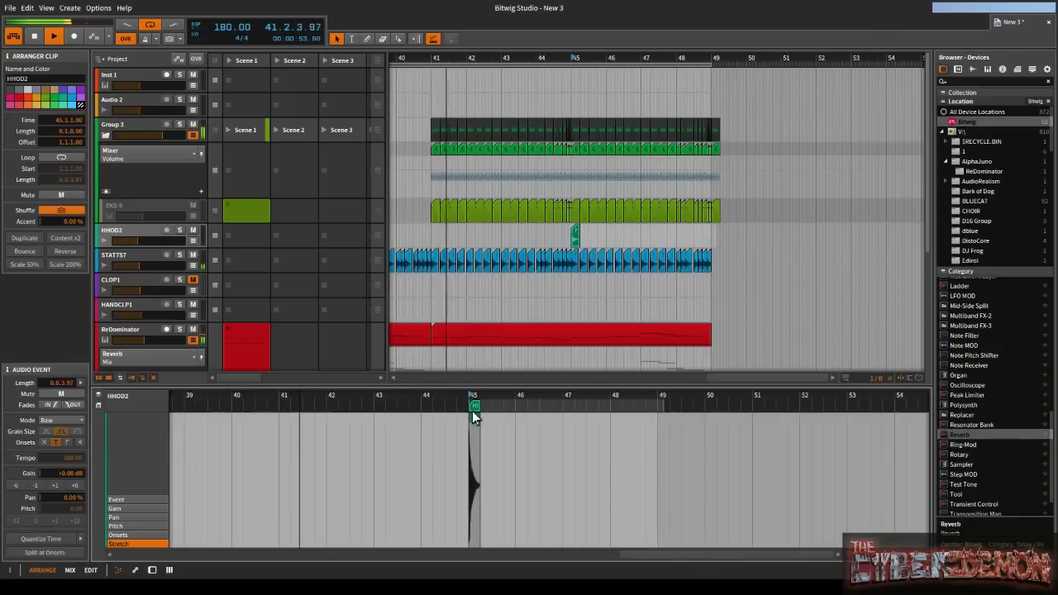
- Extend the HHOD2 clip at bar 45 to a length of one bar and one beat
left_click(473, 413)
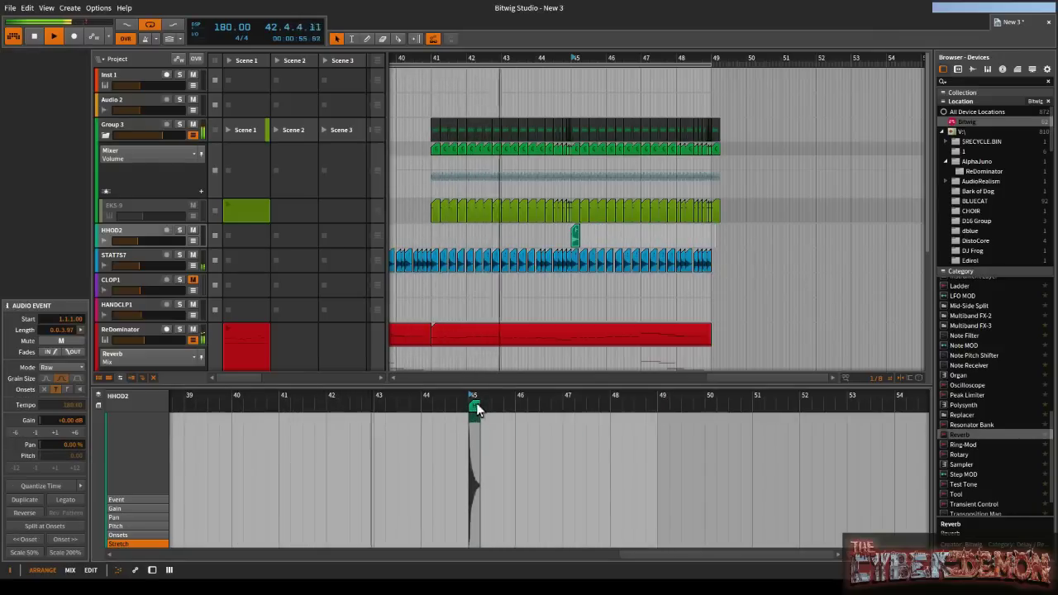
left_click(505, 440)
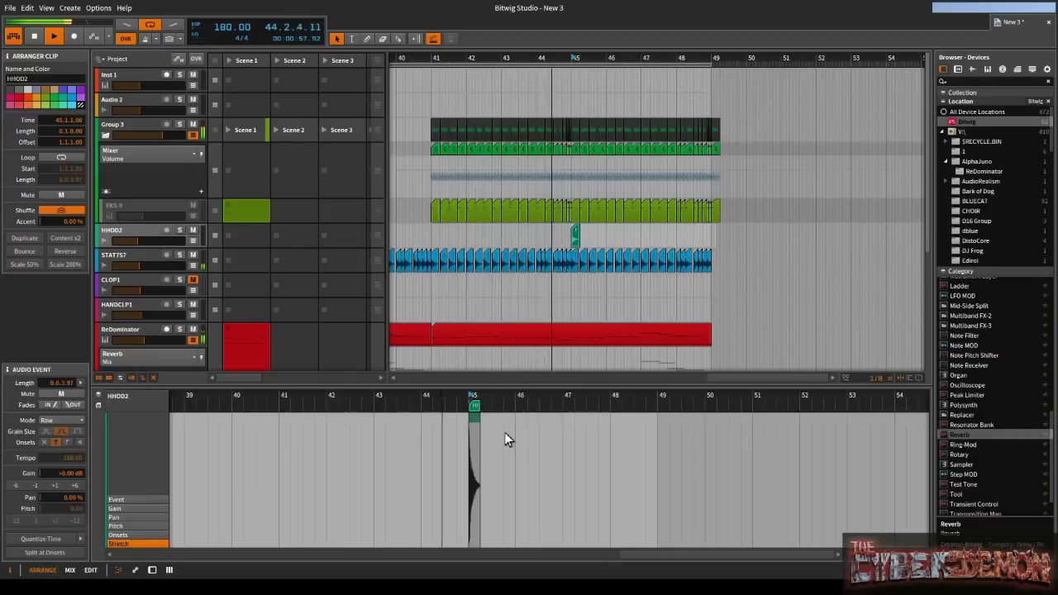
left_click_drag(481, 409, 544, 395)
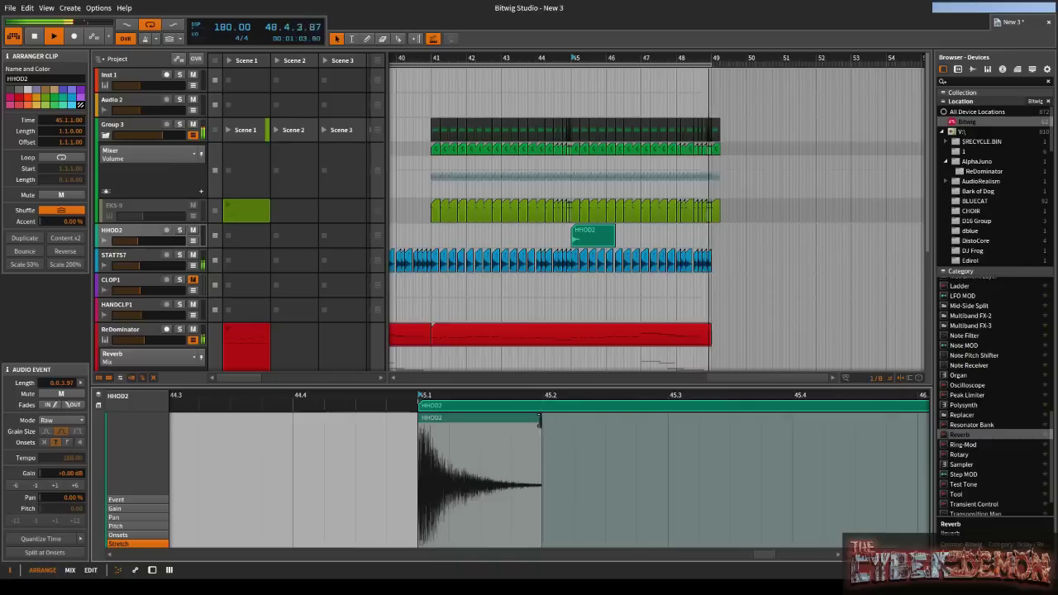
- Copy the hi-hat event onto beats 45.2, 45.3 and 45.4, and trim the HHOD2 clip to exactly one bar
left_click(537, 419)
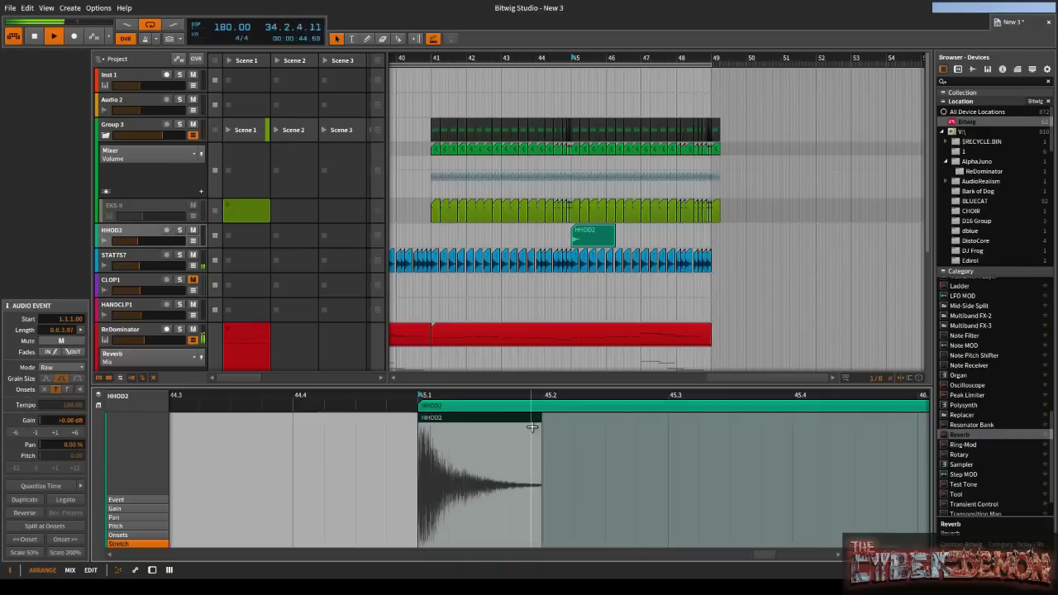
left_click_drag(530, 420, 658, 426)
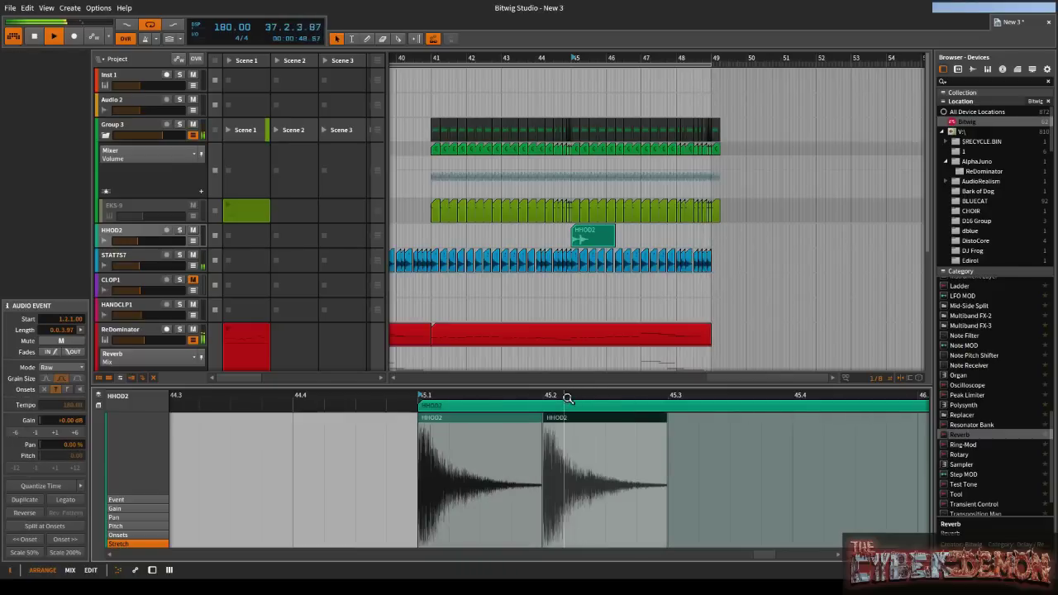
mouse_move(567, 397)
left_mouse_down()
mouse_move(584, 428)
mouse_move(557, 397)
left_mouse_up()
mouse_move(628, 419)
left_mouse_down()
mouse_move(492, 419)
mouse_move(639, 415)
left_mouse_up()
left_click(761, 405)
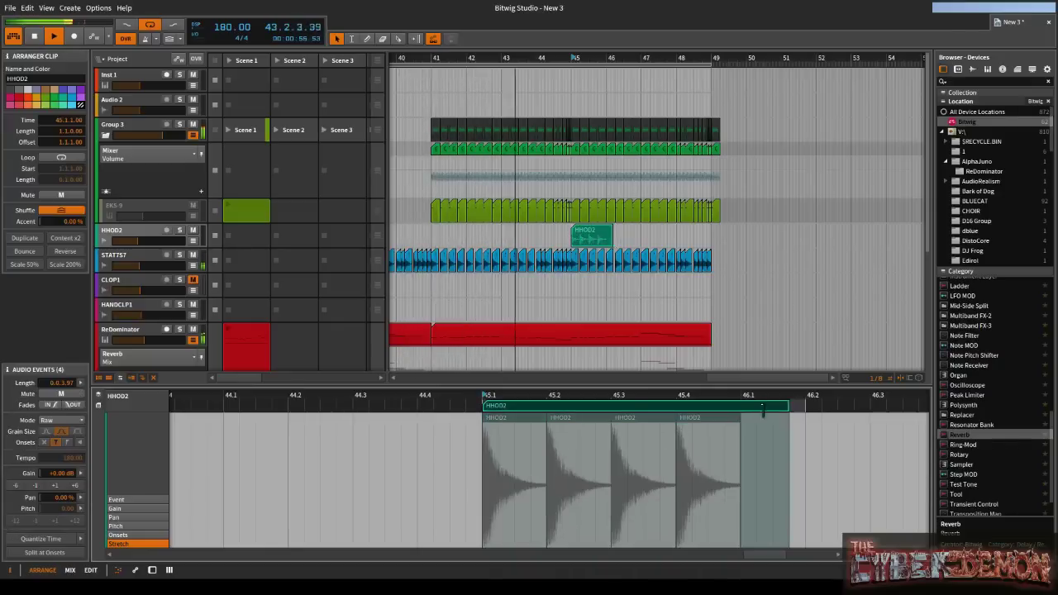
left_click_drag(761, 405, 740, 405)
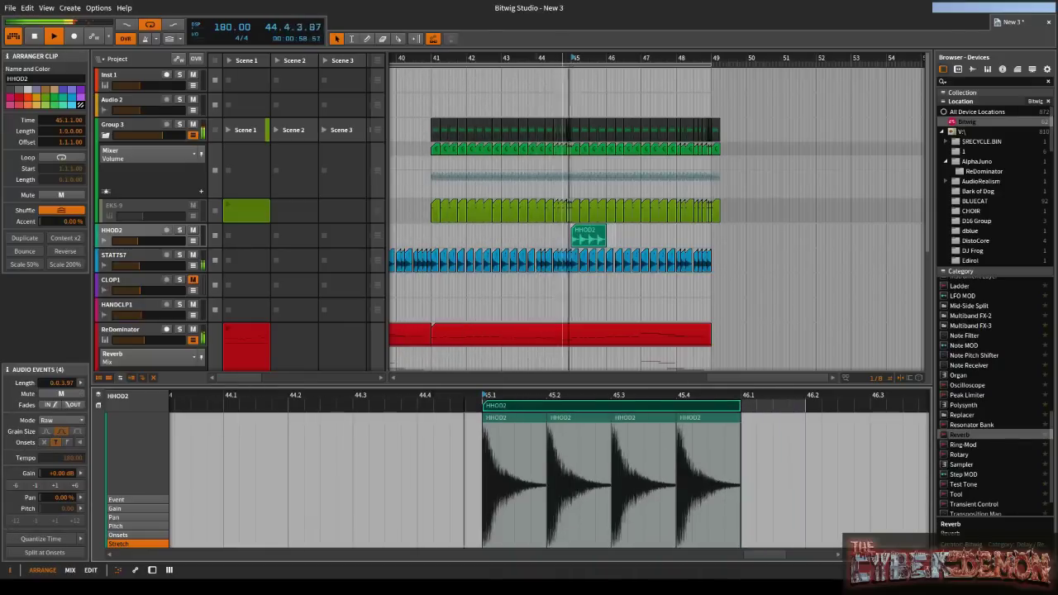
- Shift the HHOD2 clip half a beat later to 45.1.3 and duplicate it into four consecutive one-bar clips
scroll(580, 236, "up", 5)
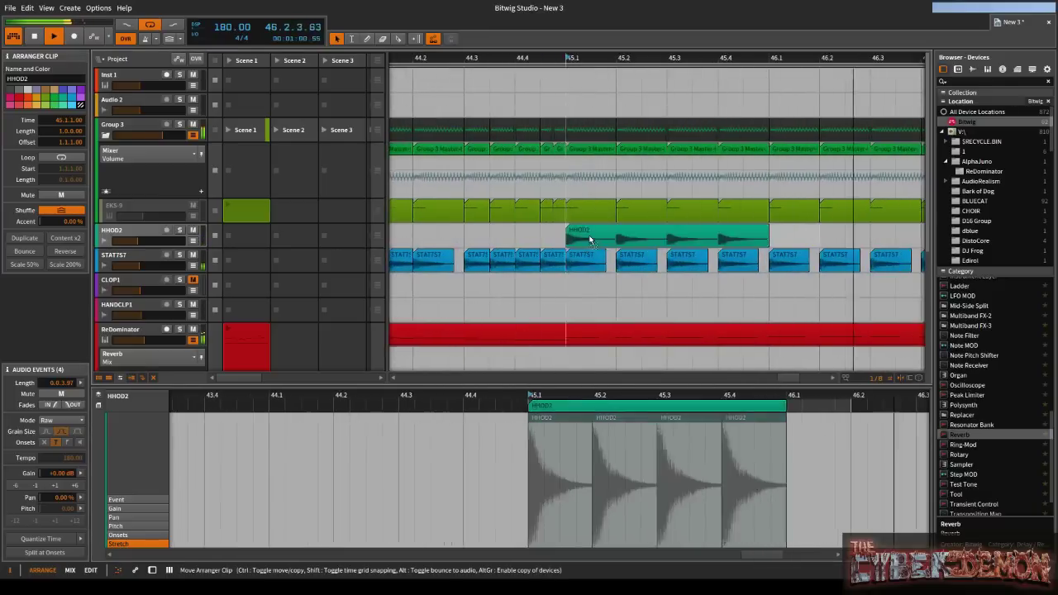
mouse_move(589, 239)
left_mouse_down()
mouse_move(831, 253)
mouse_move(797, 226)
left_mouse_up()
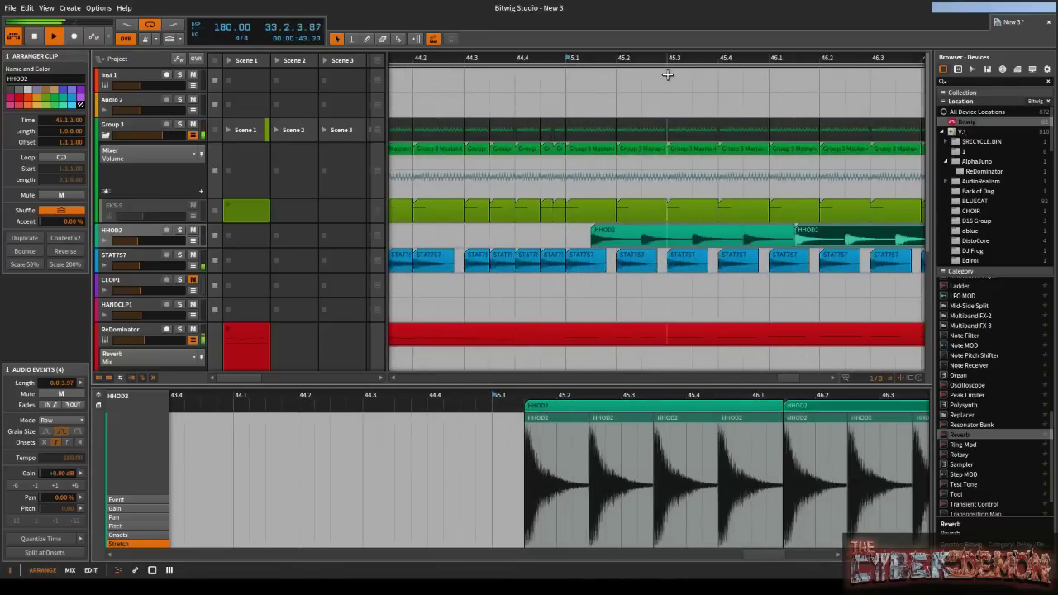
left_click_drag(656, 59, 628, 107)
mouse_move(730, 234)
left_mouse_down()
mouse_move(602, 231)
mouse_move(728, 234)
left_mouse_up()
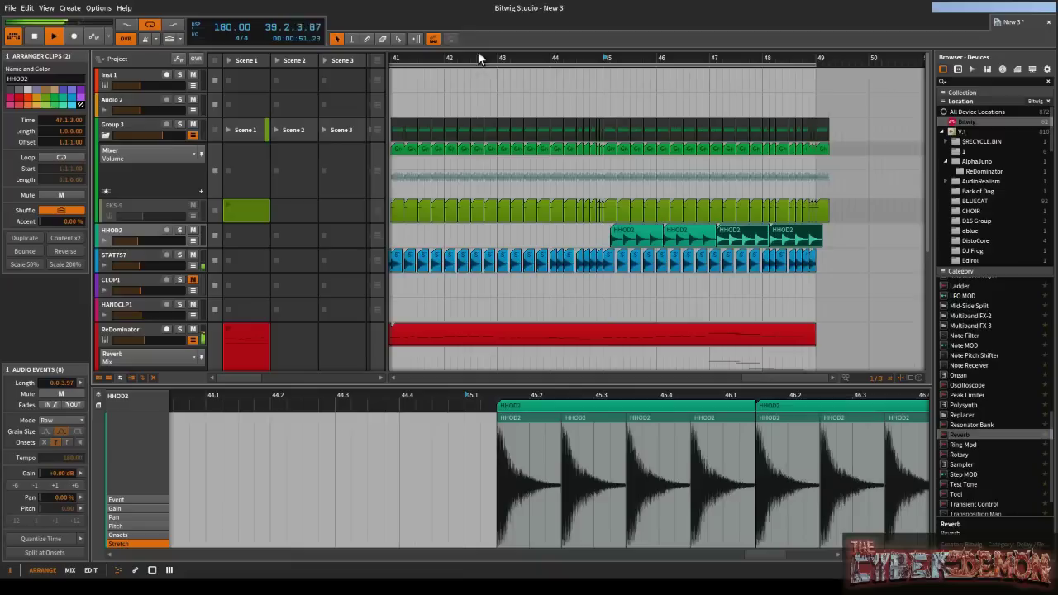
- Stop playback and show the device chain of the second ReDominator track, directly above Spire
left_click_drag(482, 59, 566, 59)
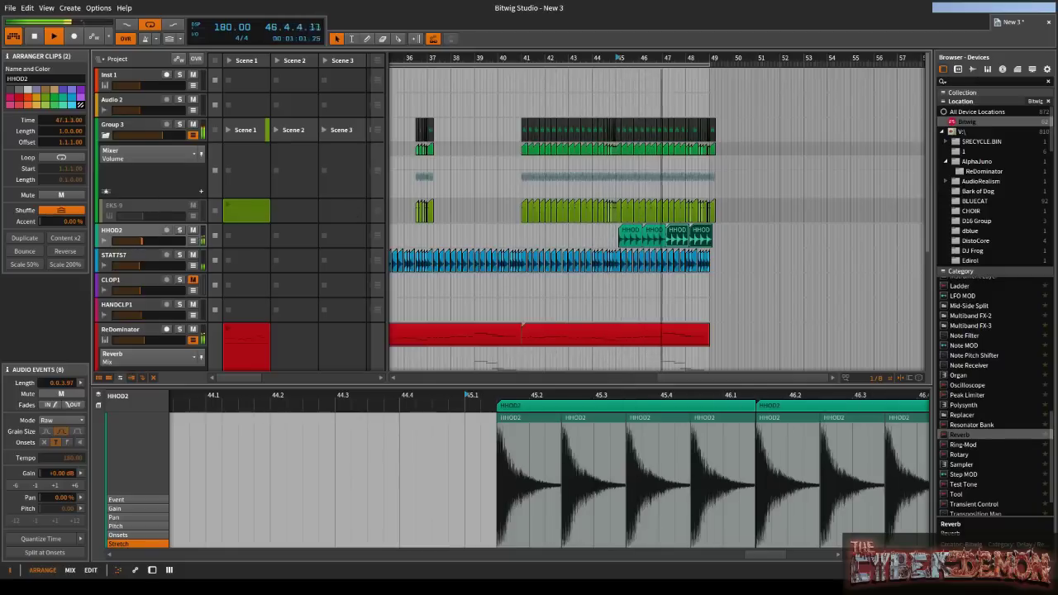
left_click(33, 38)
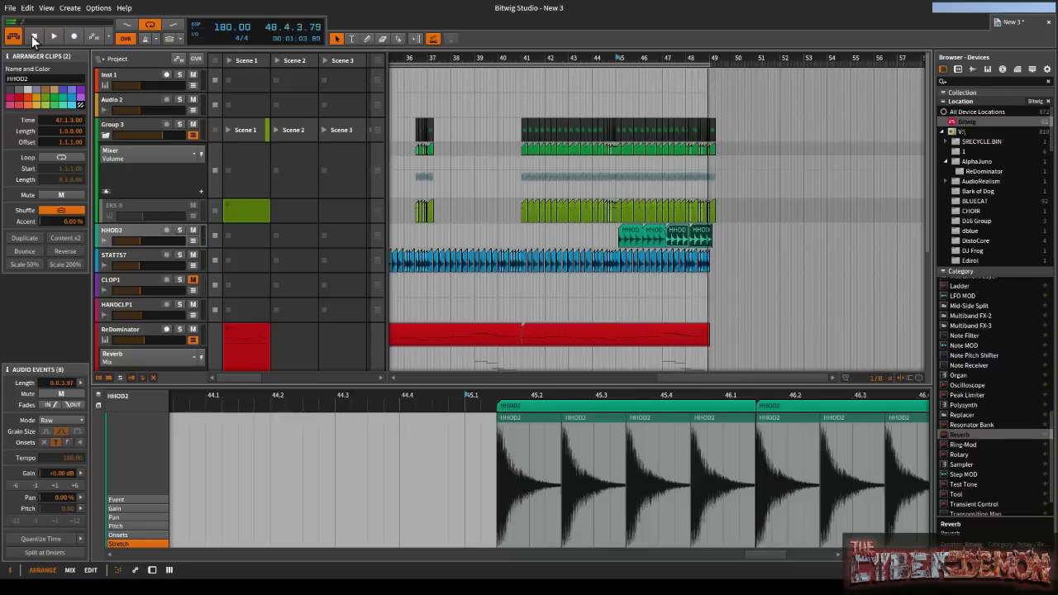
scroll(147, 197, "down", 6)
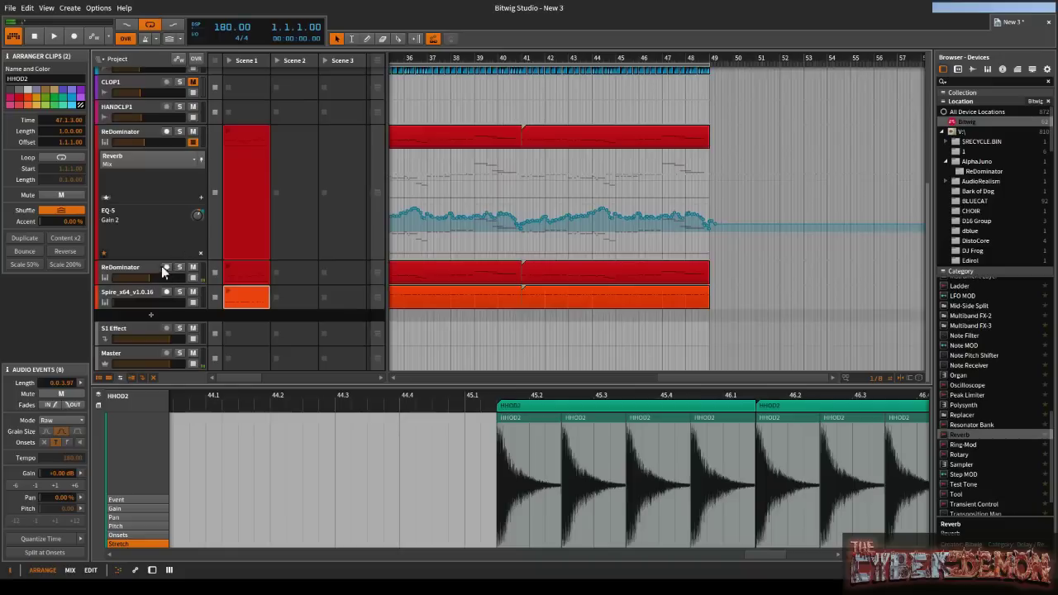
left_click(148, 264)
key("d")
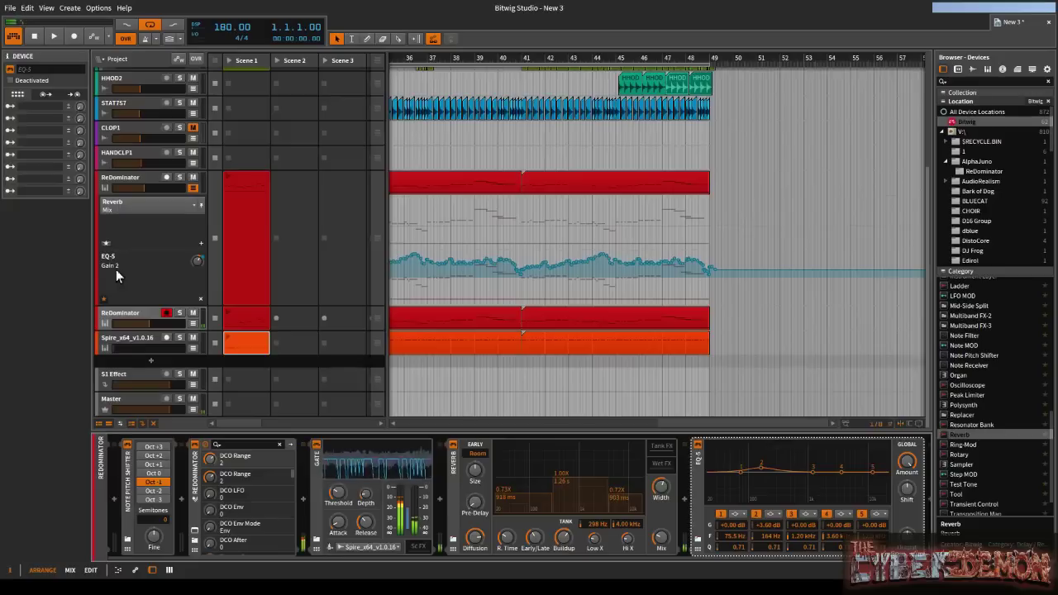